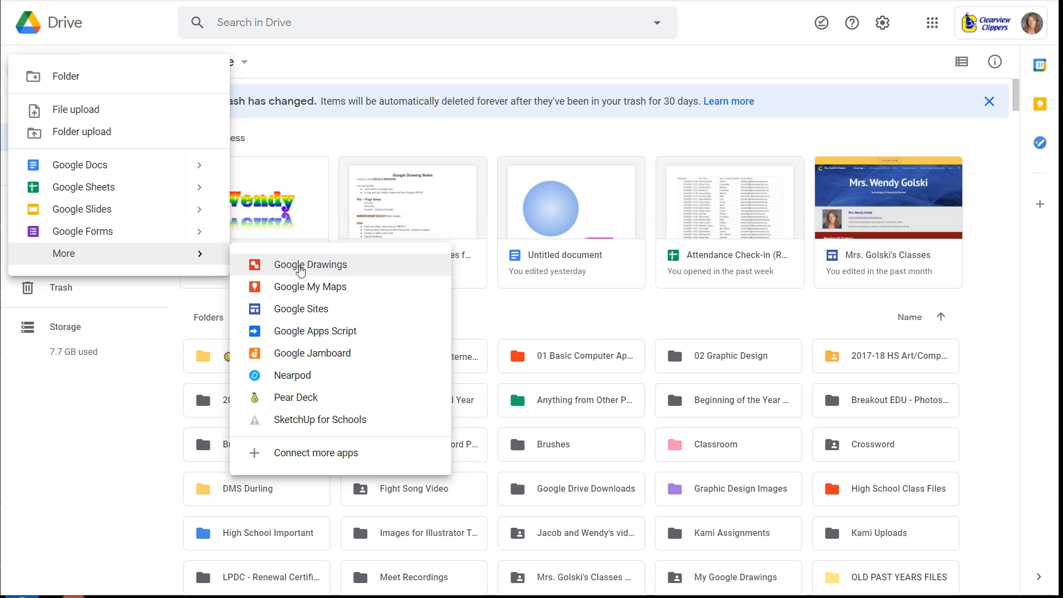
Step: Create a new blank Google Drawings file from Drive
left_click(299, 268)
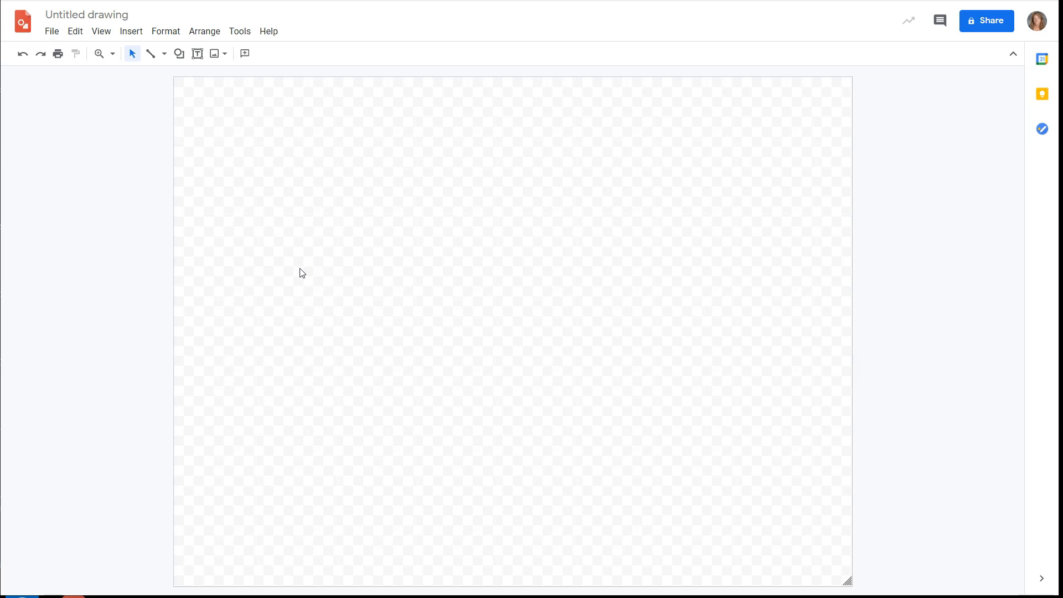
Step: Examine the page setup's widescreen and custom size choices and its measurement units, without applying a change
left_click(52, 33)
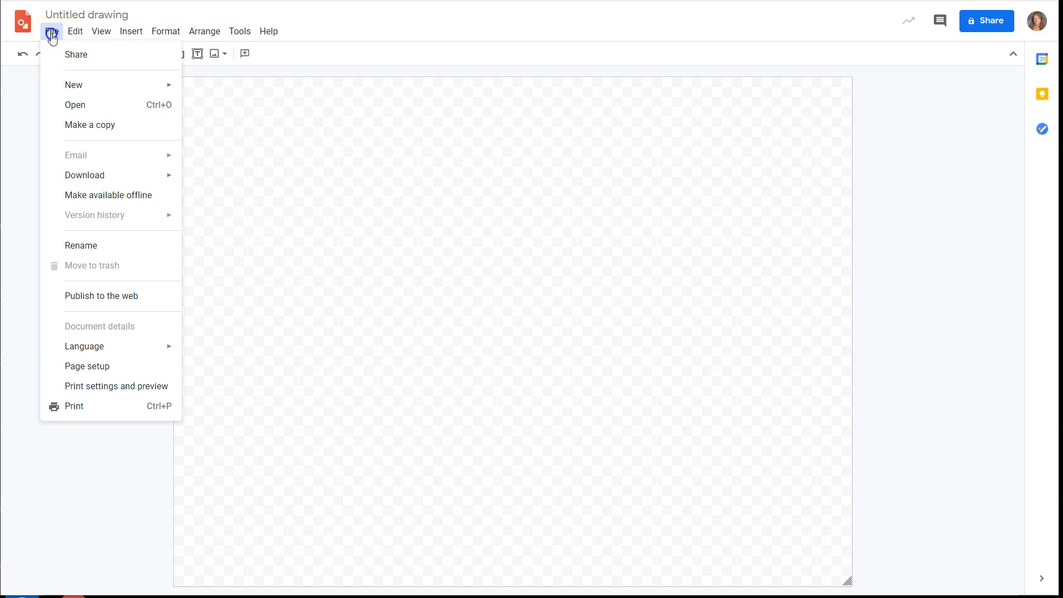
left_click(81, 366)
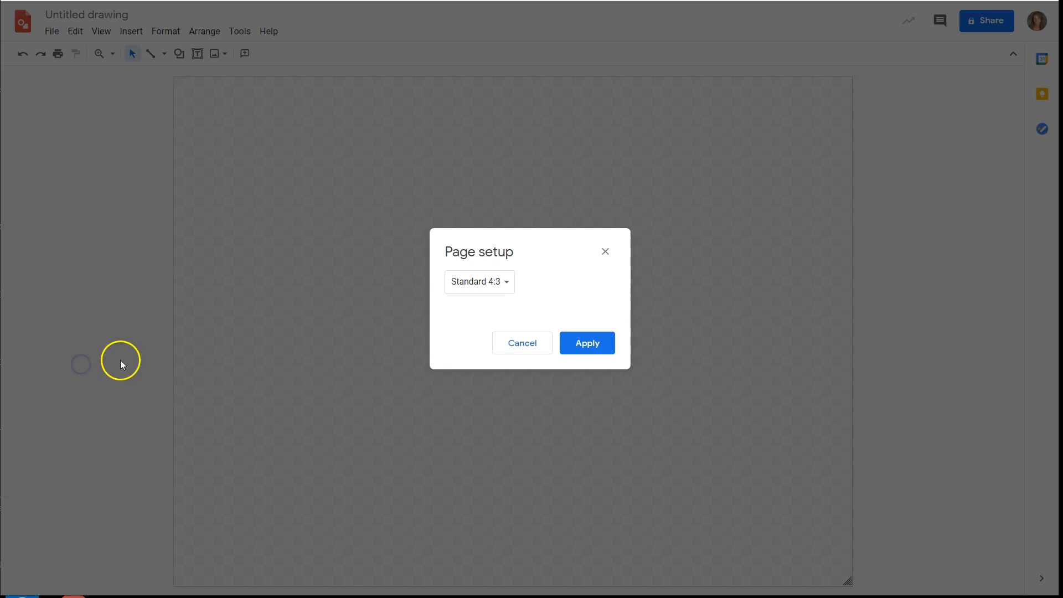
left_click(494, 283)
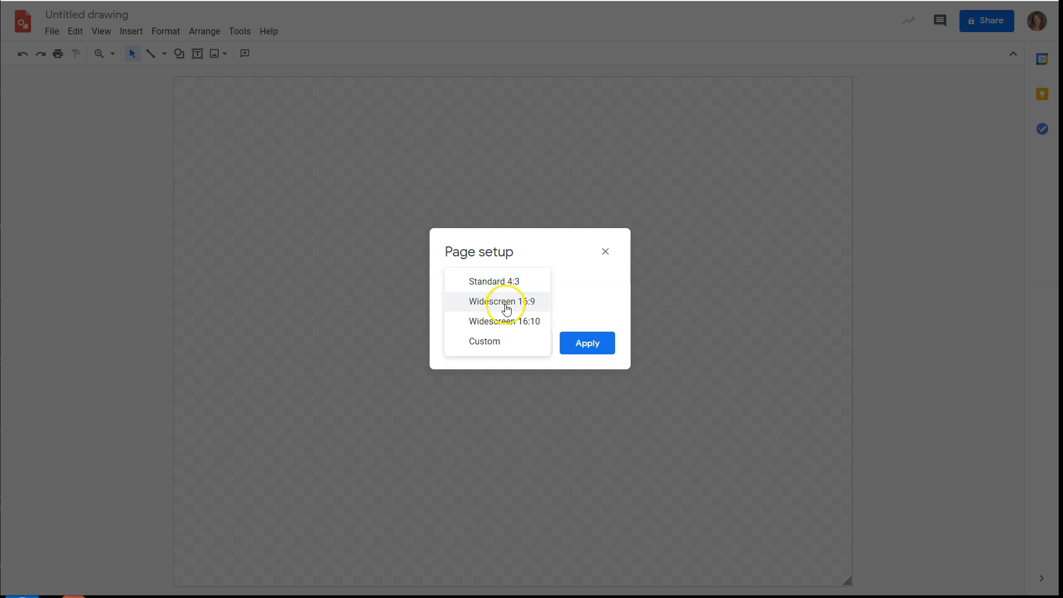
left_click(494, 307)
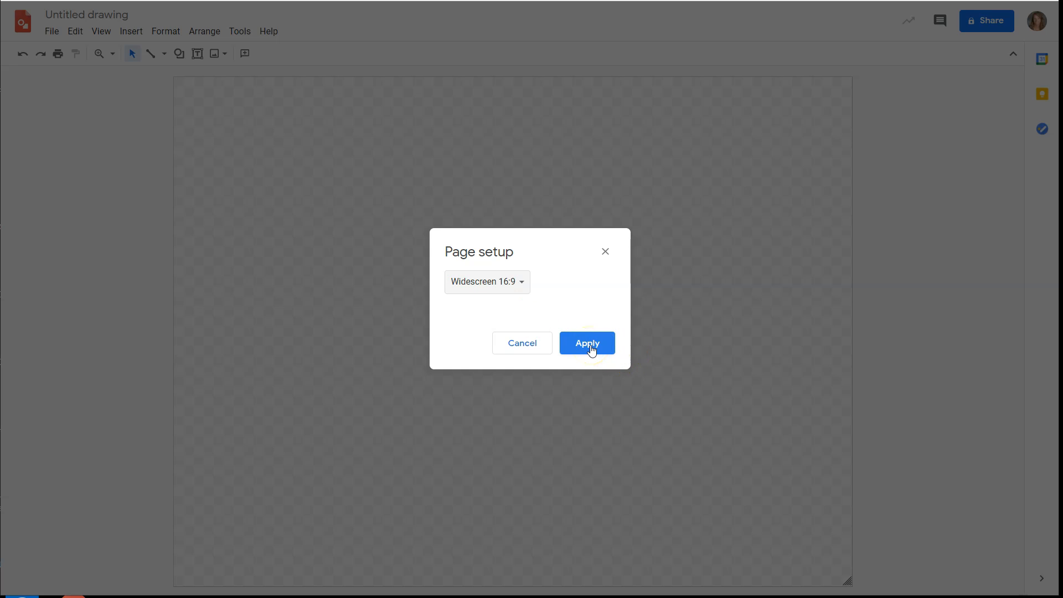
left_click(498, 283)
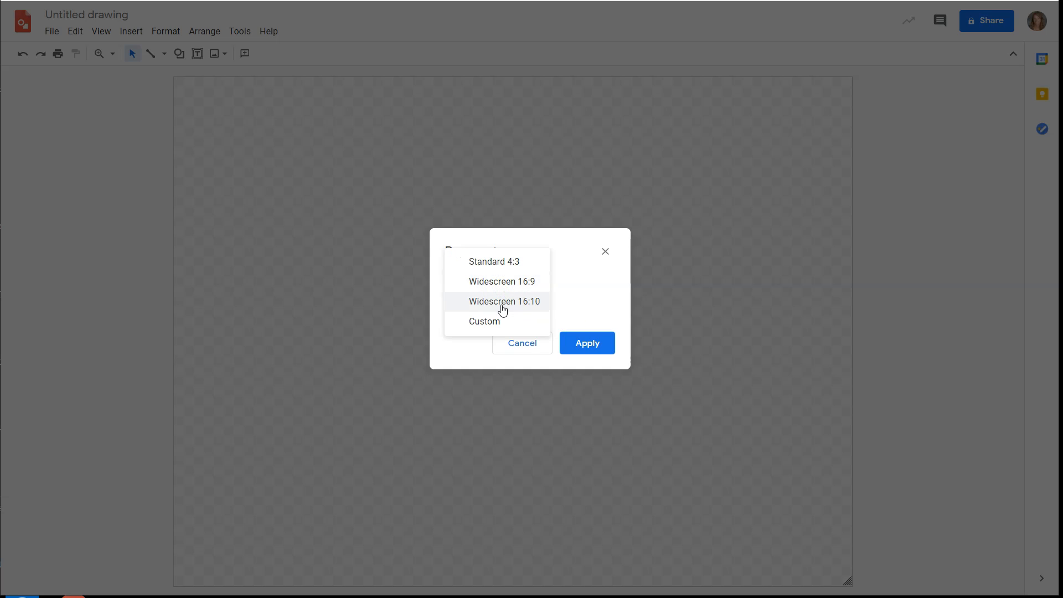
left_click(475, 320)
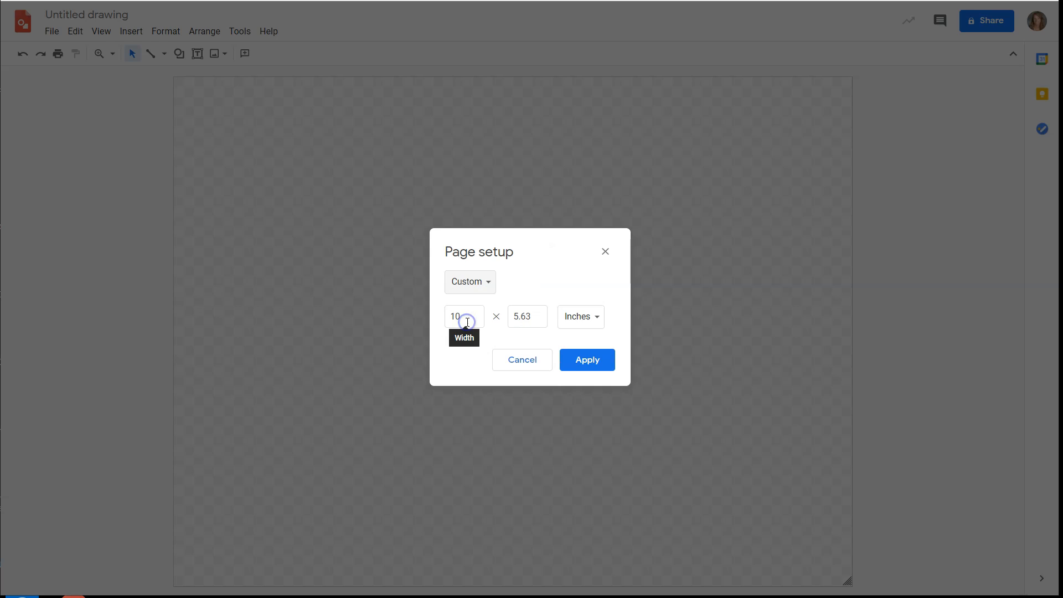
left_click(593, 315)
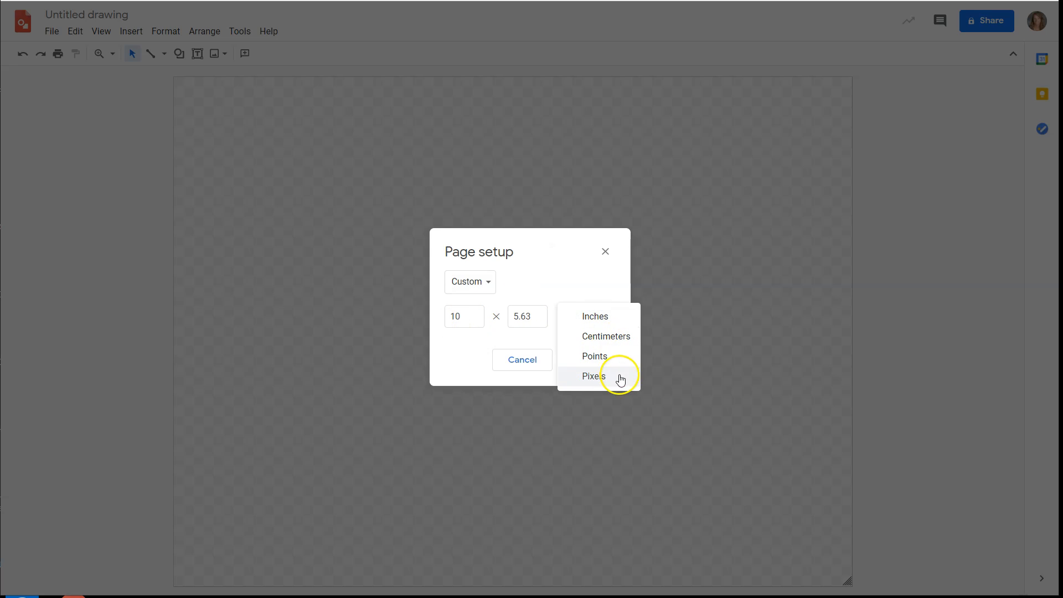
left_click(560, 261)
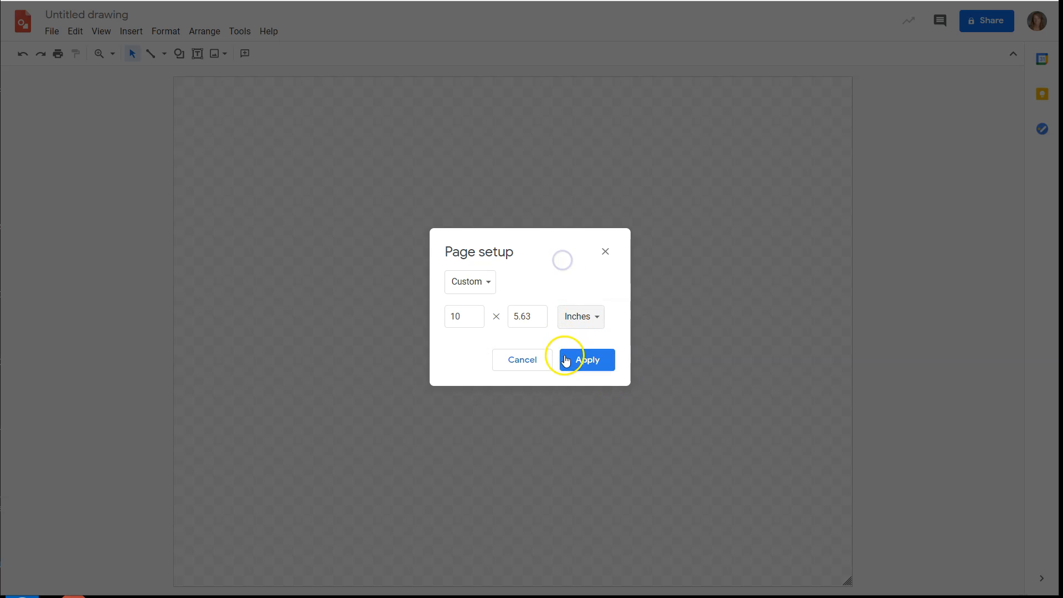
left_click(531, 364)
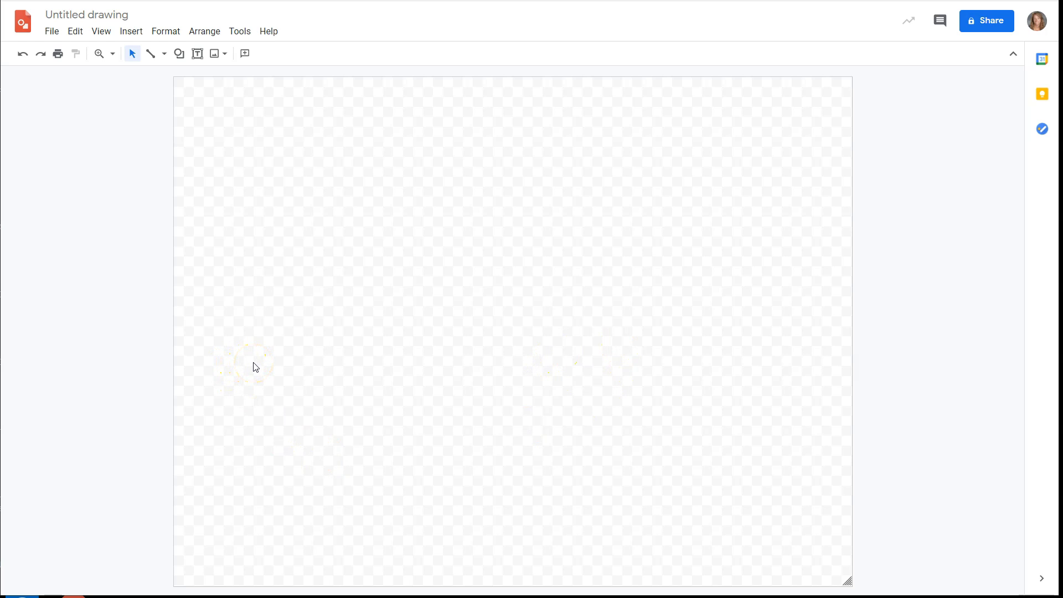
left_click(164, 54)
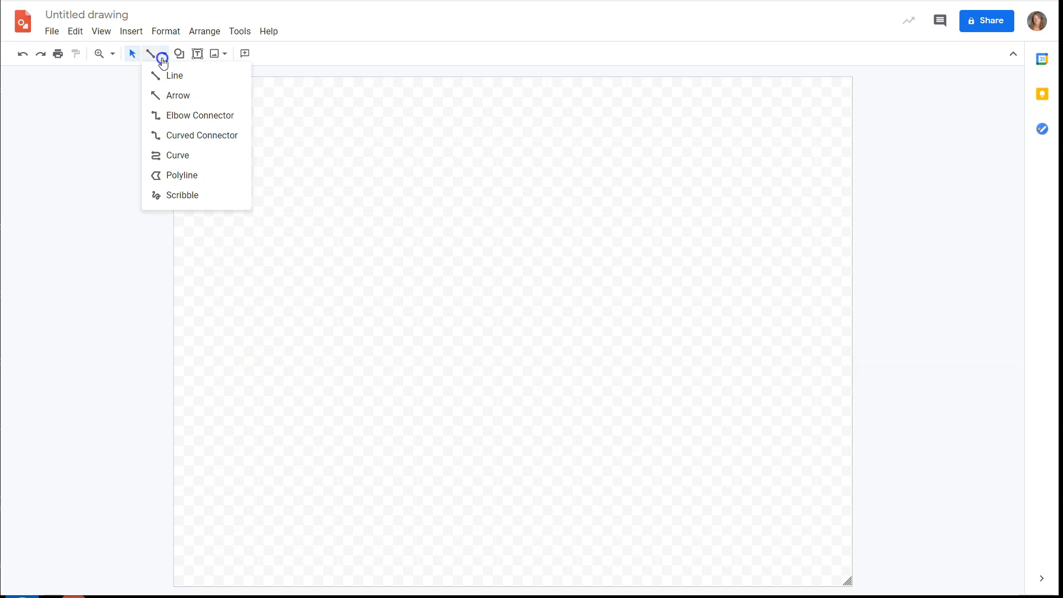
left_click(178, 83)
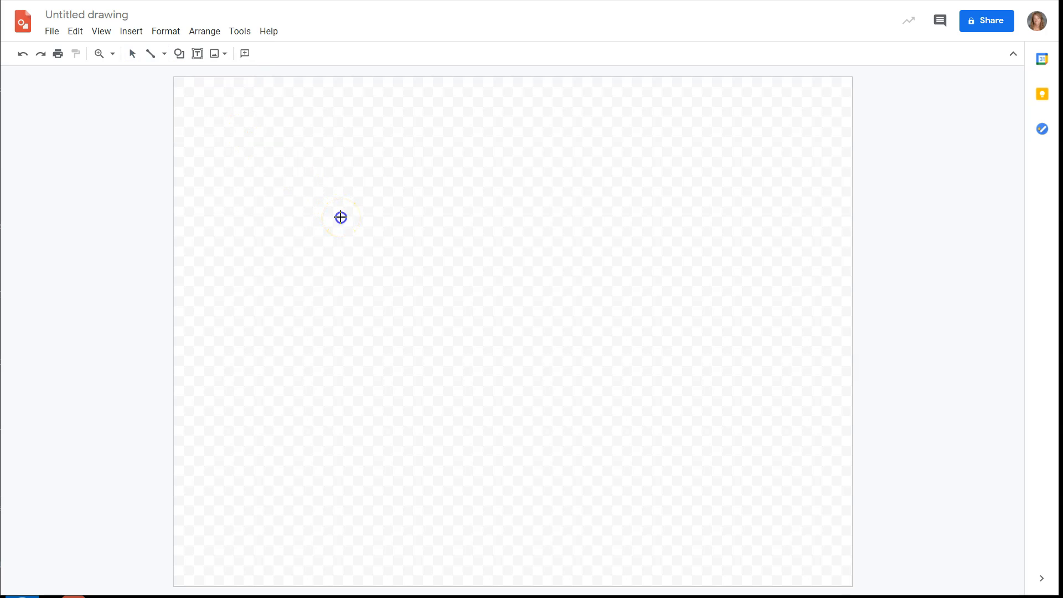
left_click_drag(340, 217, 400, 276)
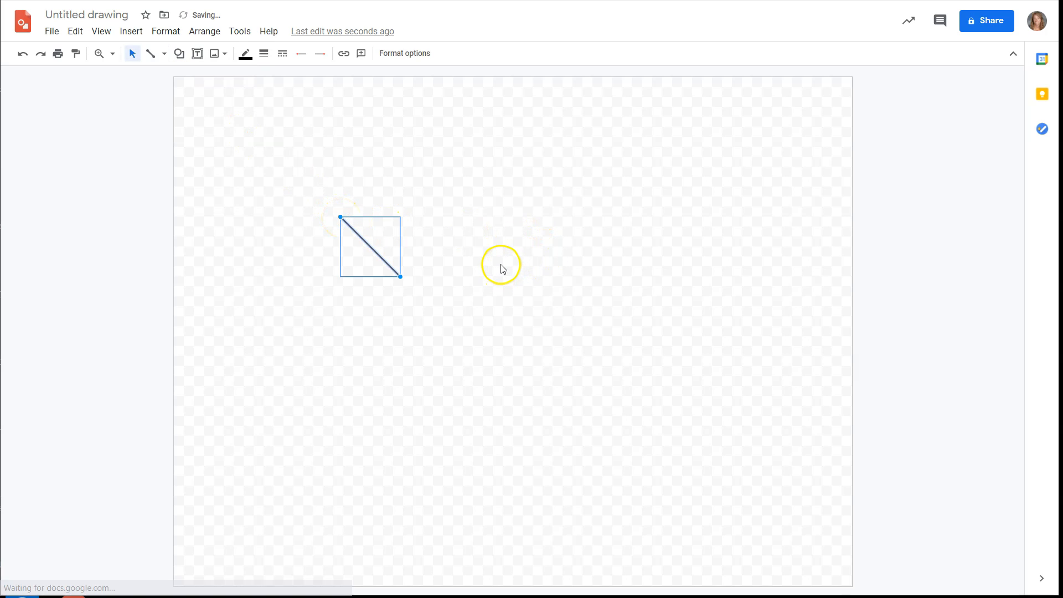
key("Delete")
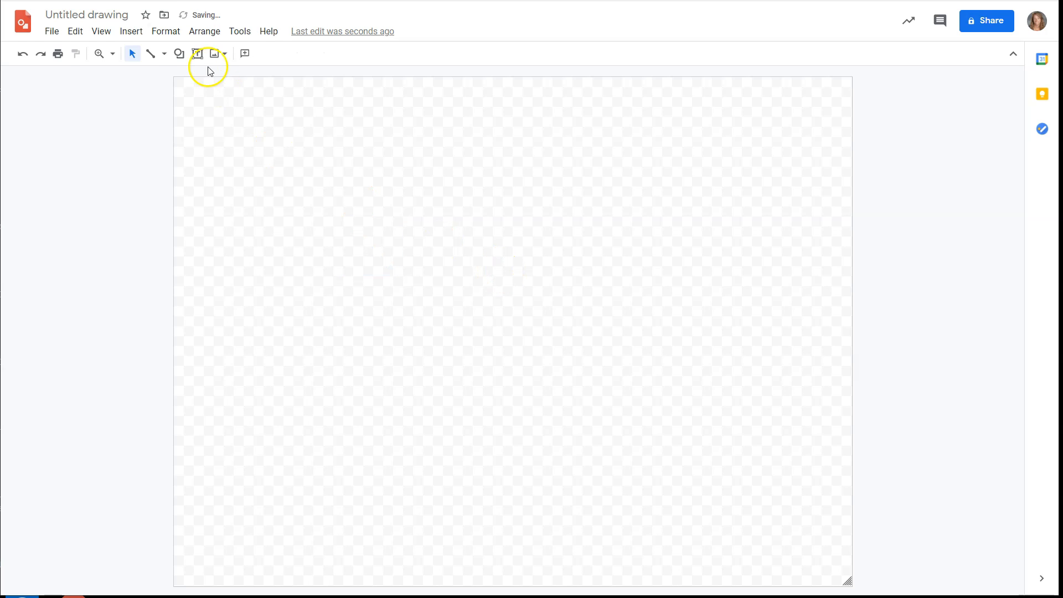
Step: Draw a long, nearly horizontal straight line across the upper middle of the canvas
left_click(164, 53)
left_click(174, 75)
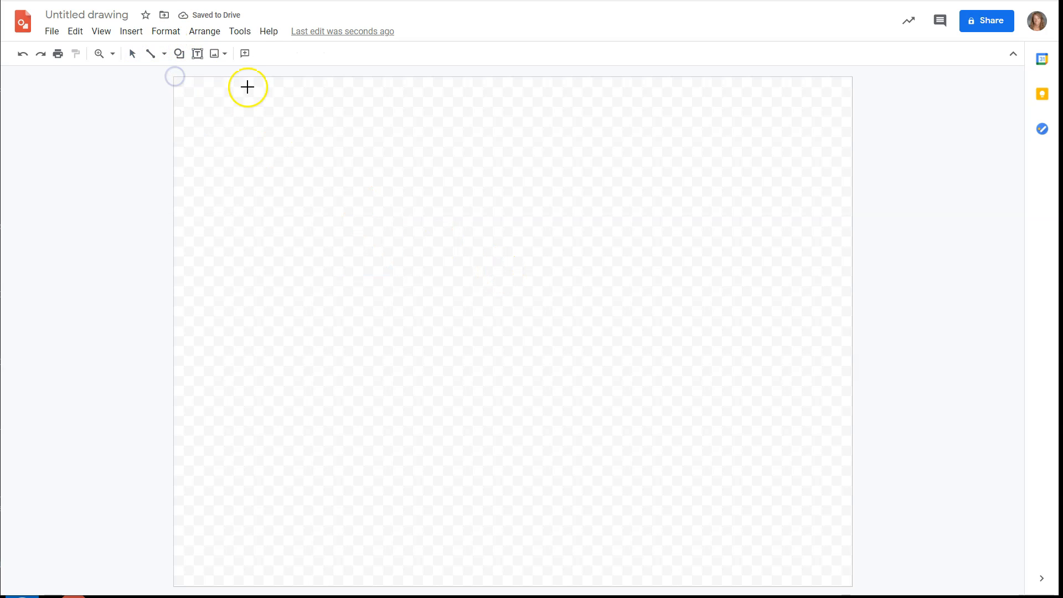
mouse_move(383, 223)
left_mouse_down()
mouse_move(652, 235)
mouse_move(671, 223)
mouse_move(652, 133)
mouse_move(701, 256)
mouse_move(699, 208)
left_mouse_up()
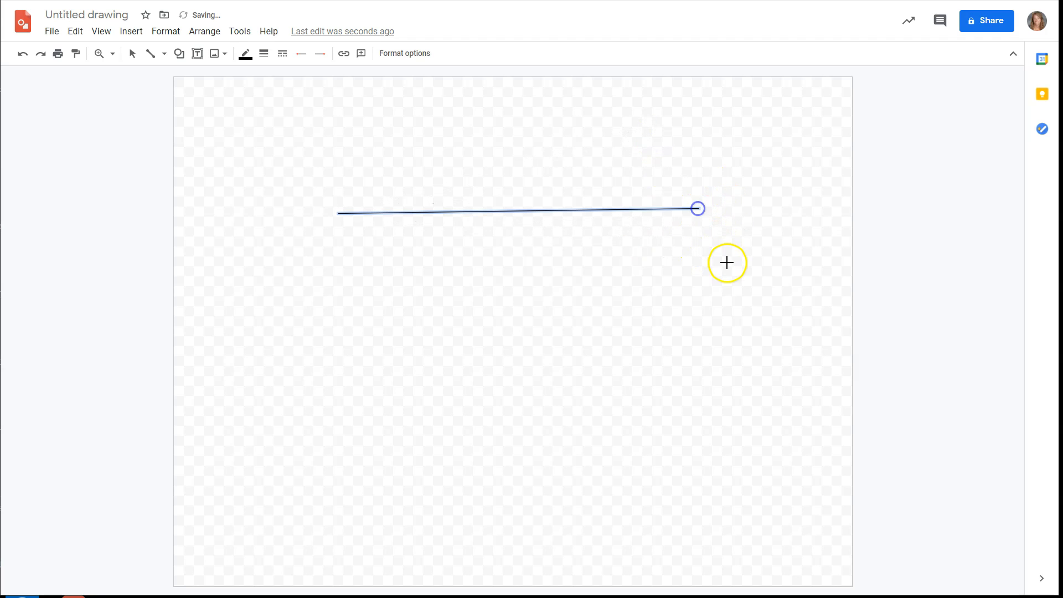
Step: Draw a second straight line sloping down to the right below the first, and return to the selection tool
left_click(164, 53)
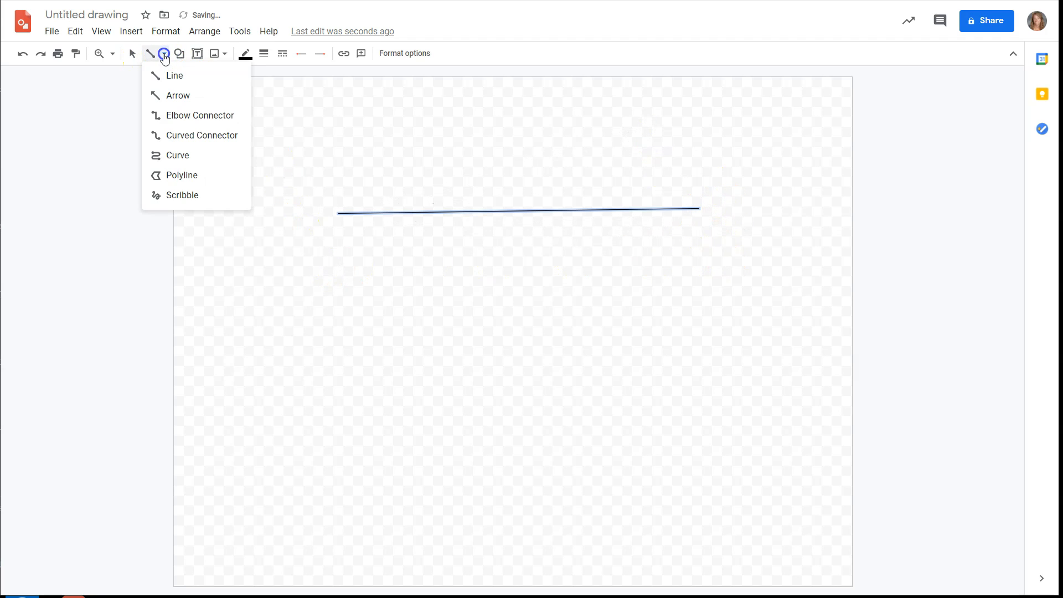
left_click(161, 76)
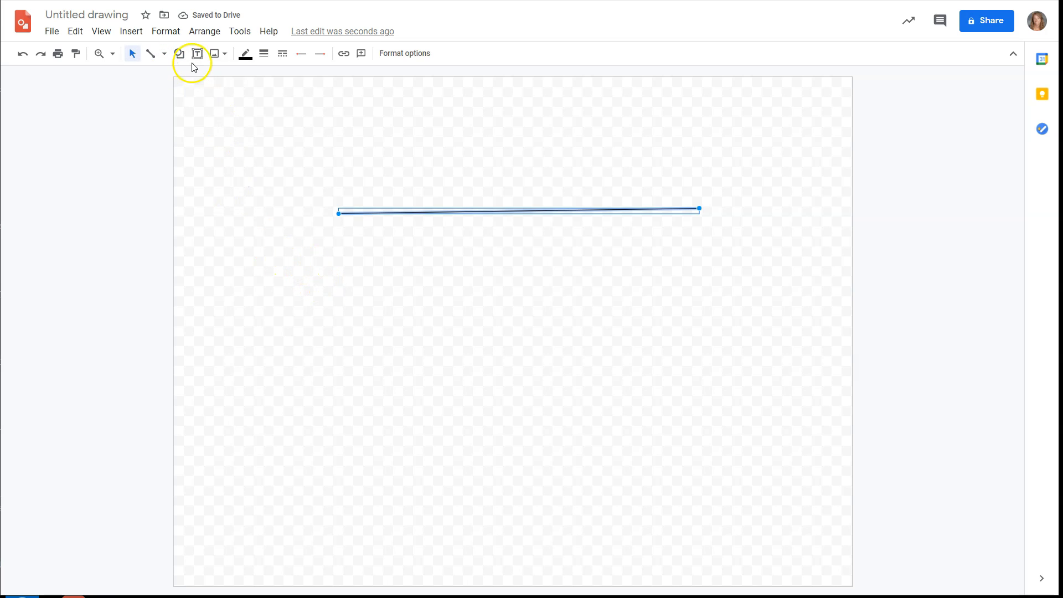
left_click(152, 55)
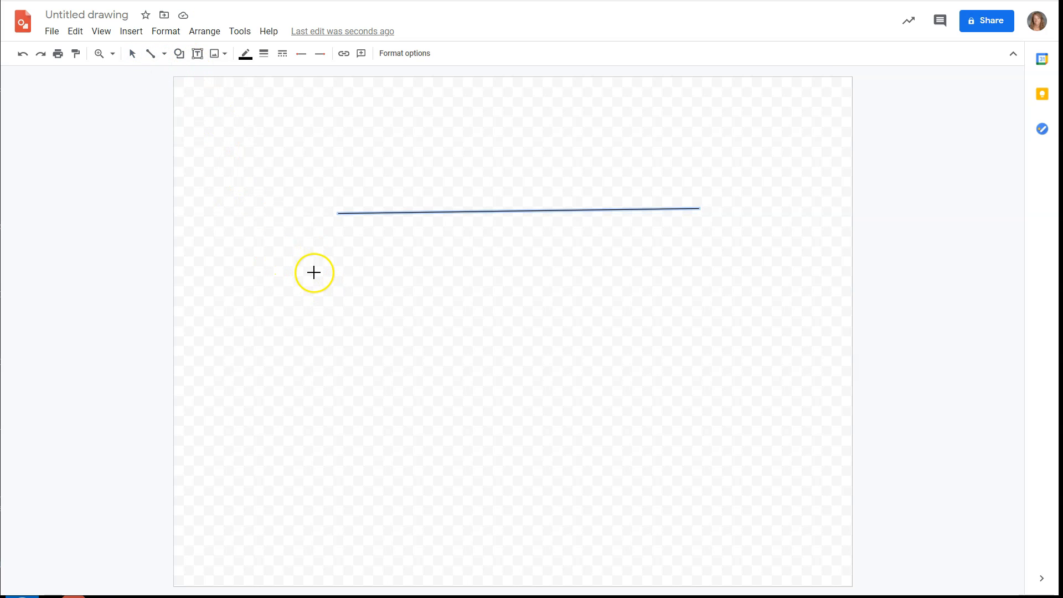
left_click_drag(317, 273, 472, 392)
left_click(450, 356)
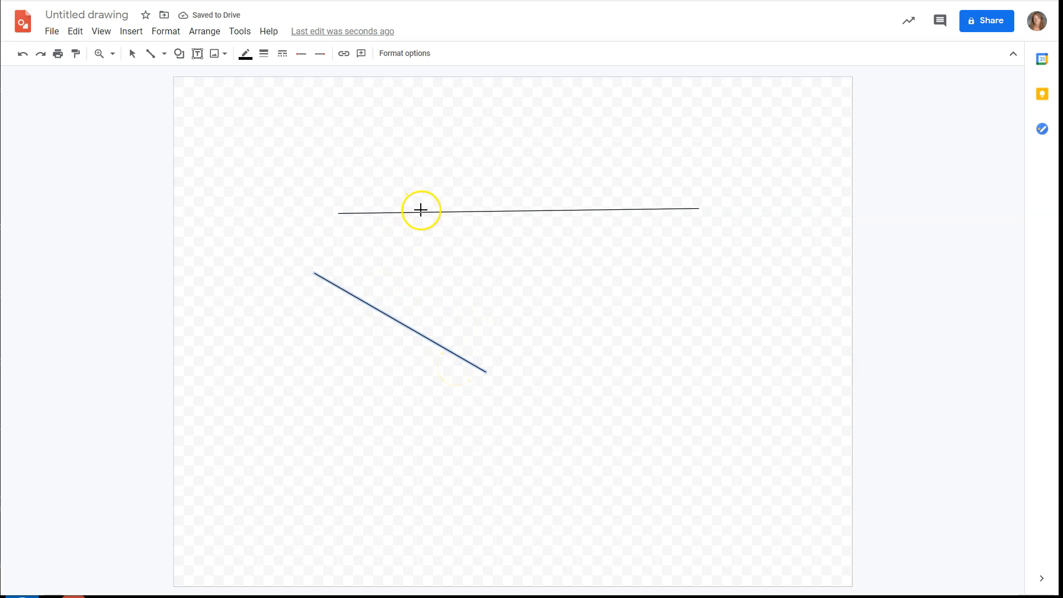
left_click(131, 59)
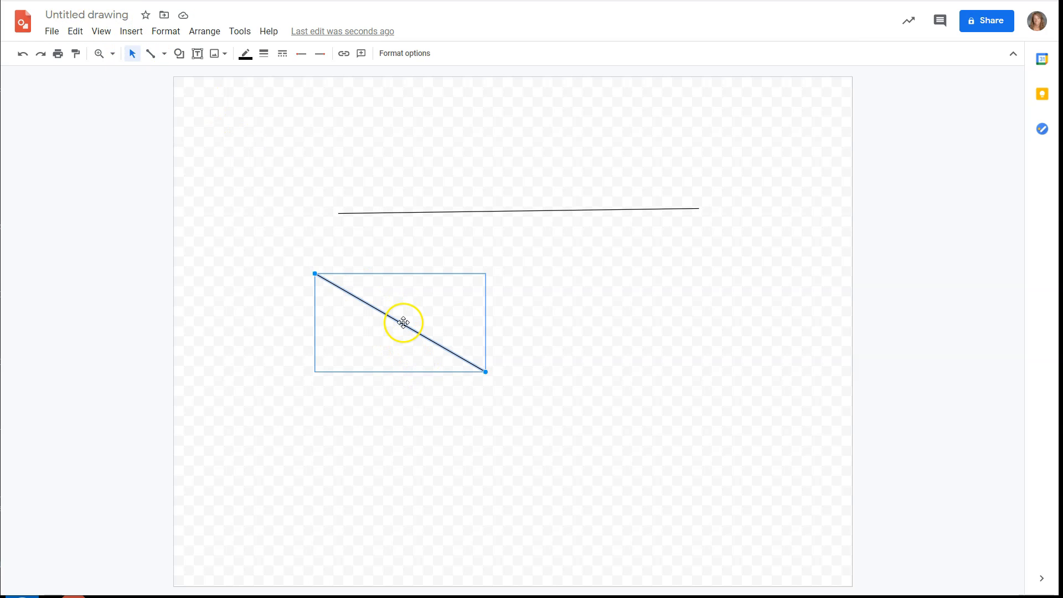
Step: Give the diagonal line an arrowhead at its start and a filled circle at its end
left_click(302, 57)
left_click(316, 95)
left_click(320, 53)
left_click(338, 117)
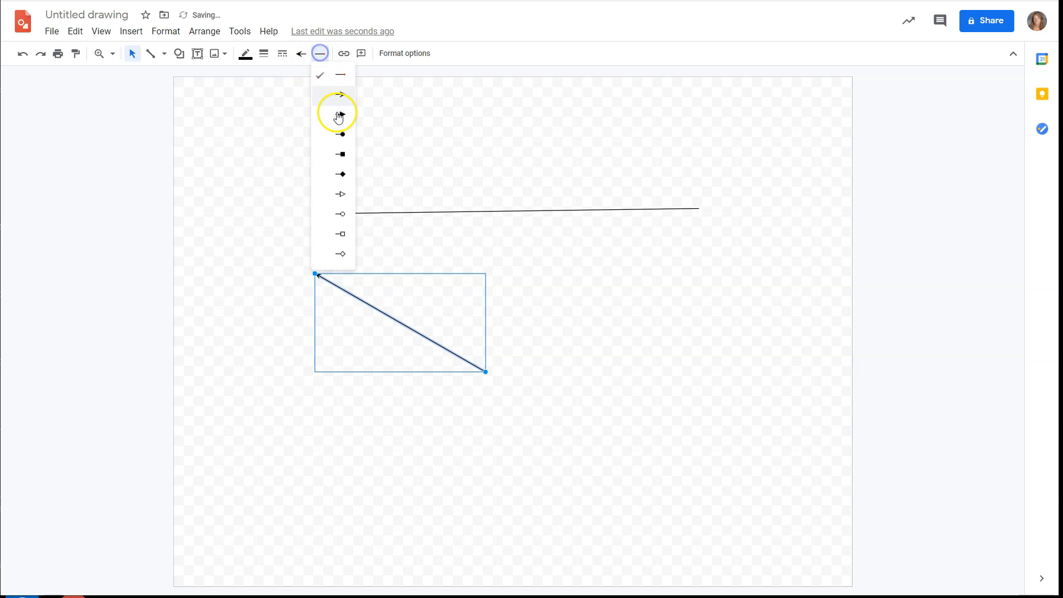
left_click(340, 137)
left_click(538, 358)
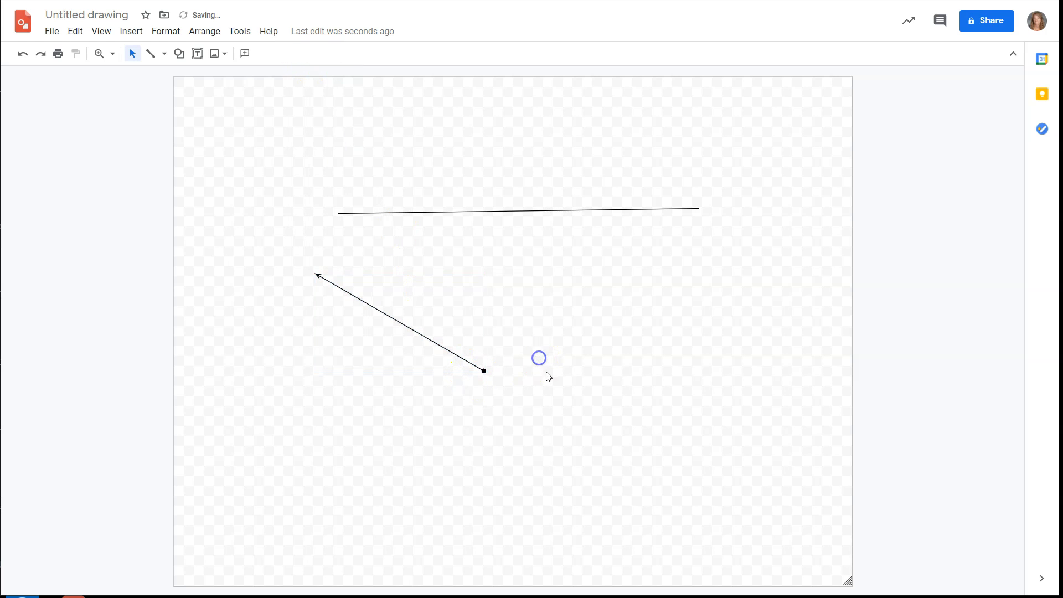
Step: Set the diagonal line's weight to 12px
left_click(418, 330)
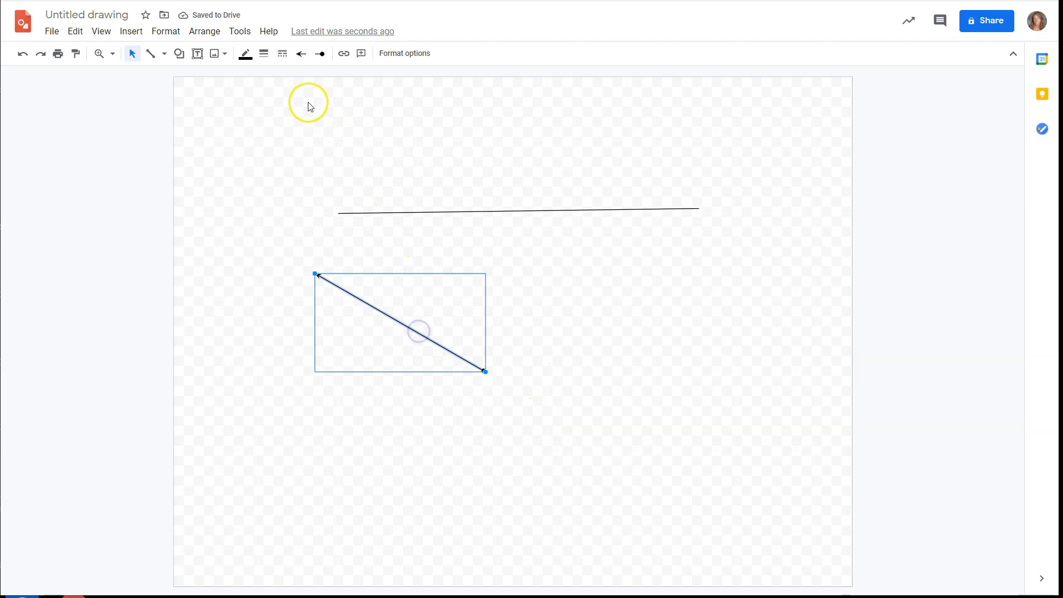
left_click(301, 54)
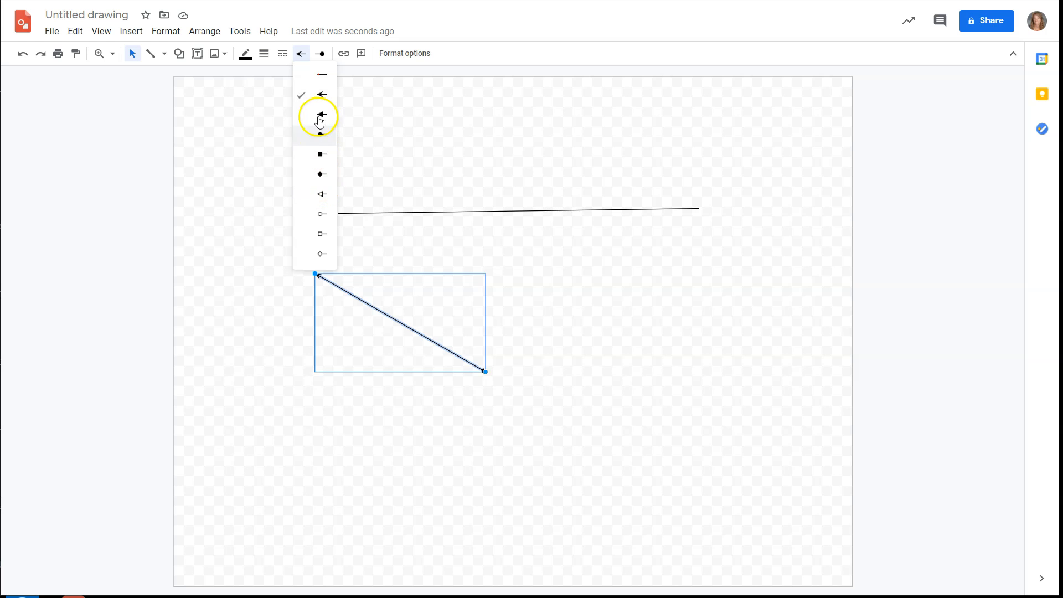
left_click(264, 55)
left_click(271, 95)
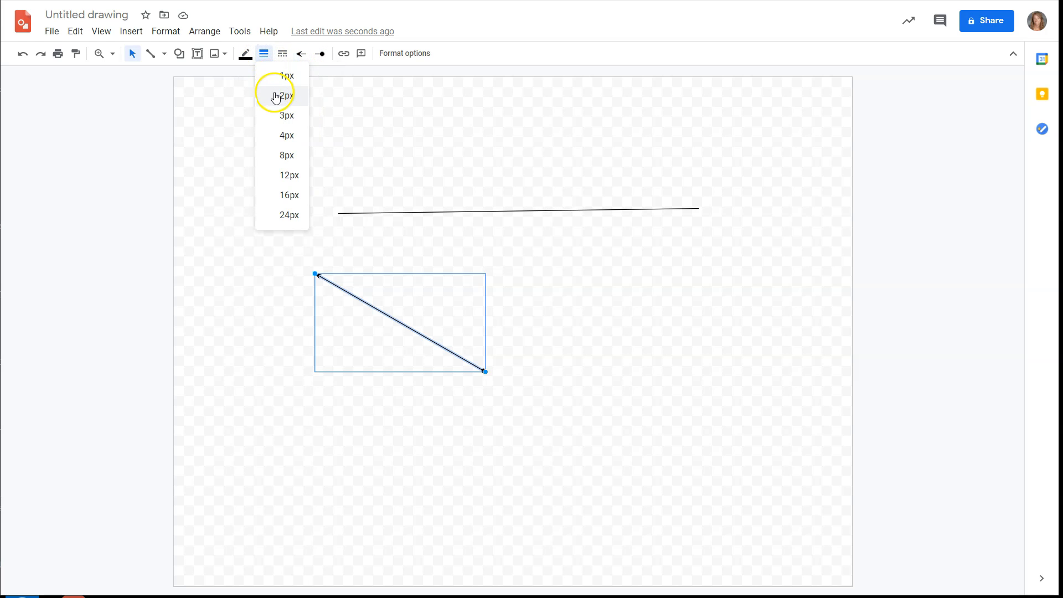
left_click(264, 54)
left_click(280, 166)
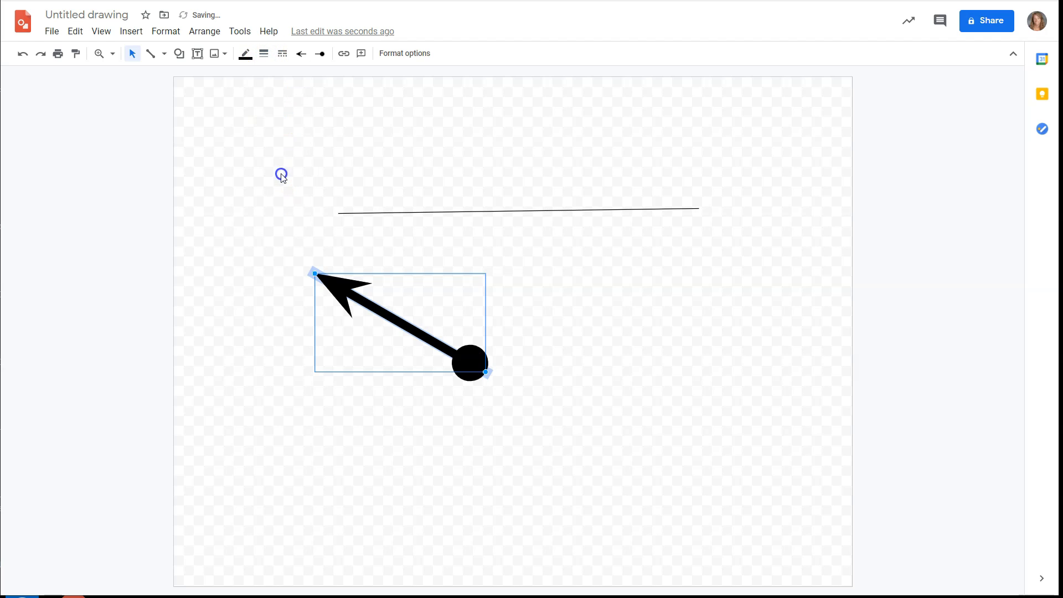
Step: Stretch the thick line's circle end toward the right of the canvas and shift the whole line slightly left
left_click_drag(487, 371, 737, 314)
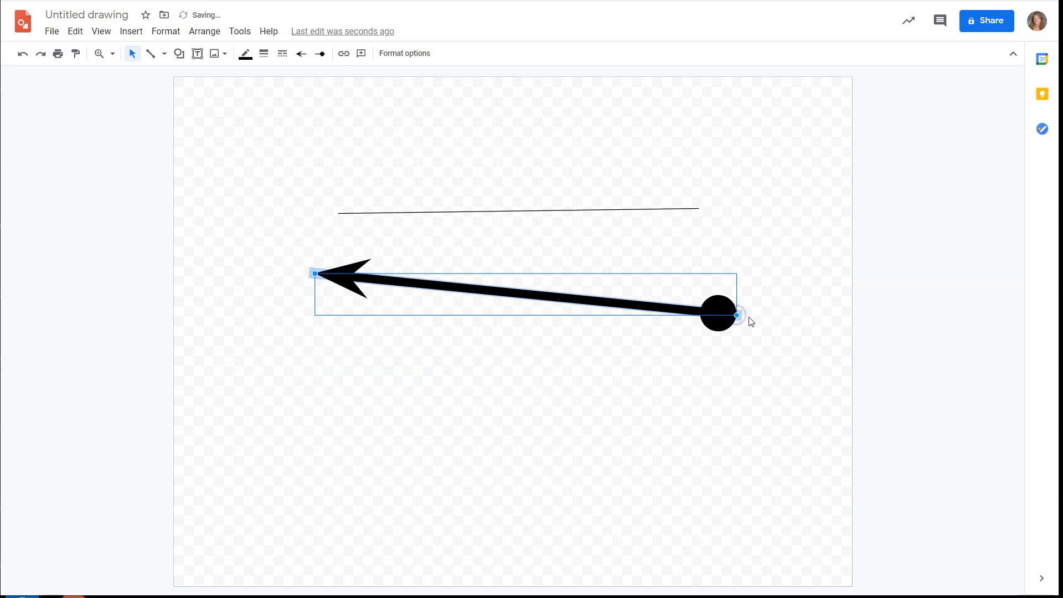
left_click_drag(311, 272, 248, 267)
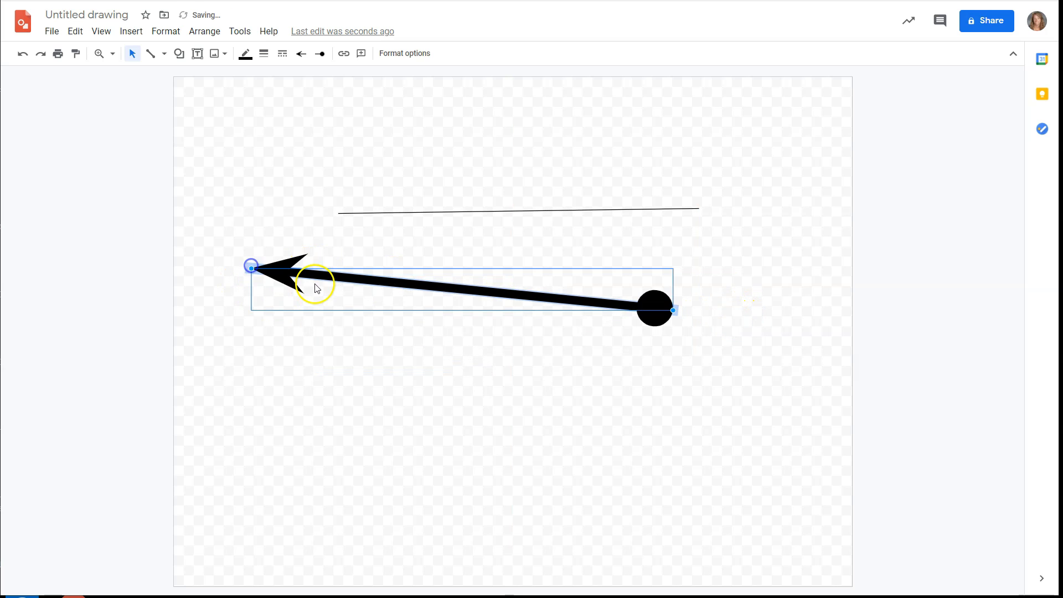
Step: Remove the arrowhead and the circle from the two ends of the thick line
left_click(301, 53)
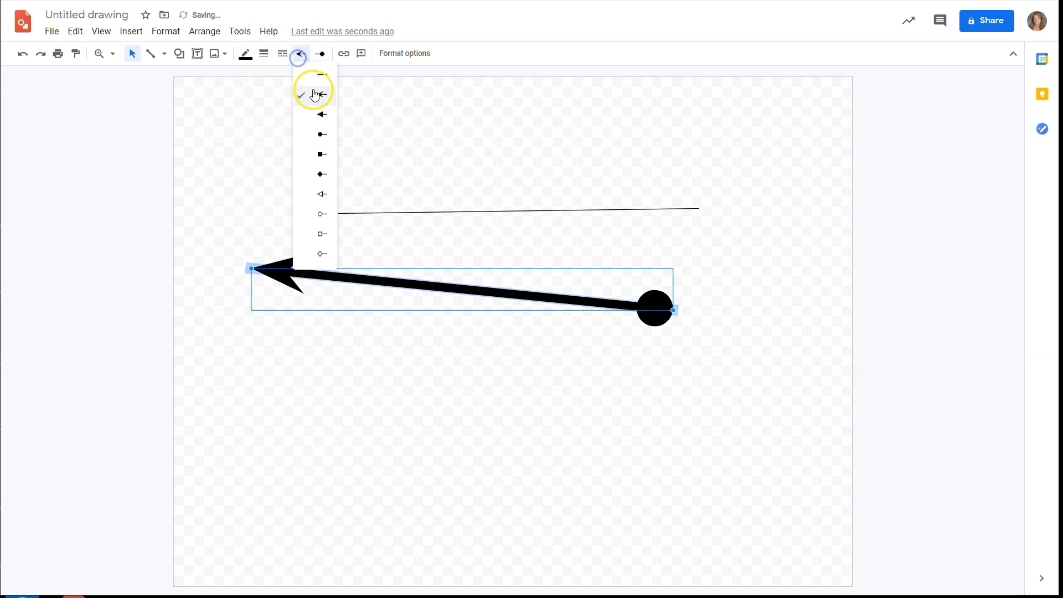
left_click(317, 77)
left_click(320, 54)
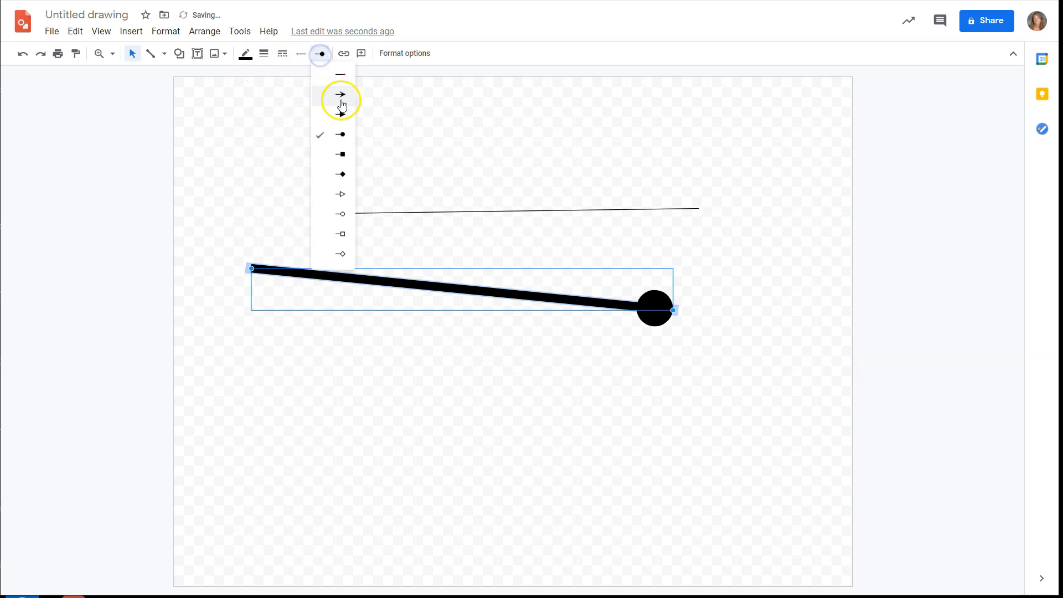
left_click(338, 75)
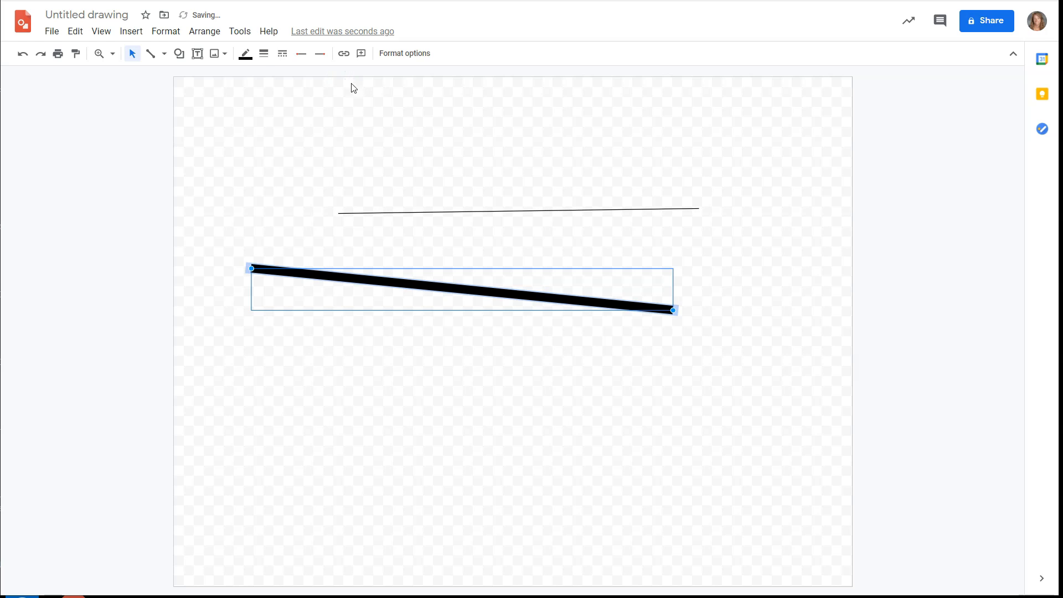
Step: Make the thick line dotted and raise its right end so it runs nearly parallel to the thin line
left_click(283, 53)
left_click(307, 96)
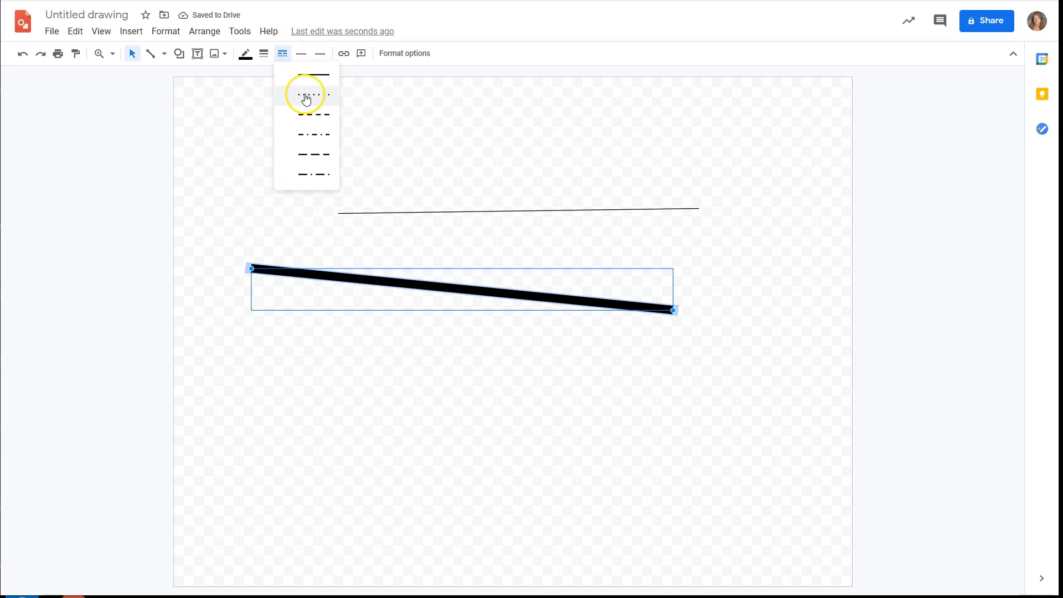
left_click(305, 96)
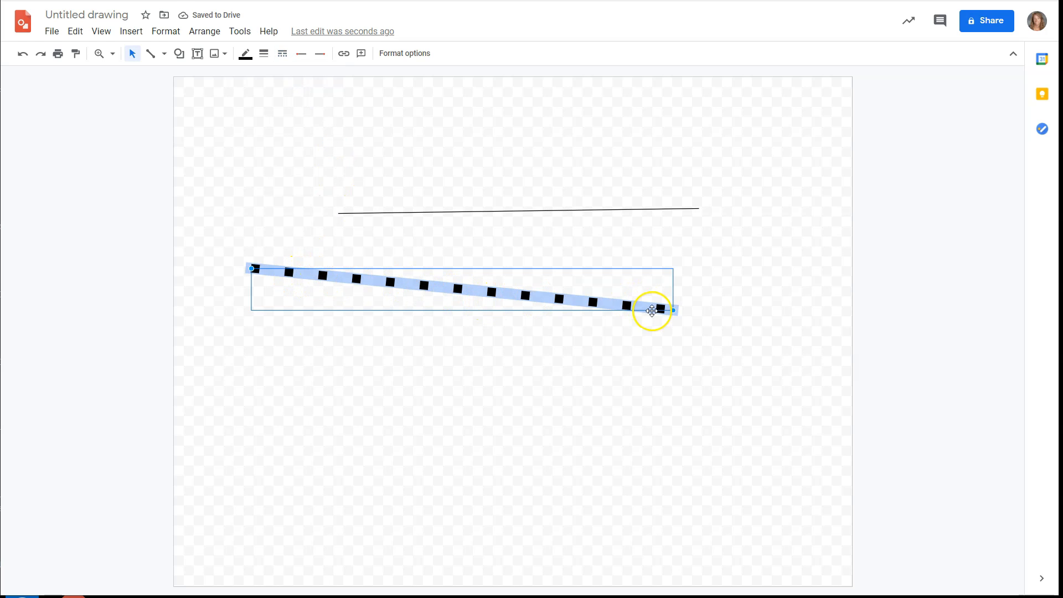
left_click_drag(673, 310, 701, 259)
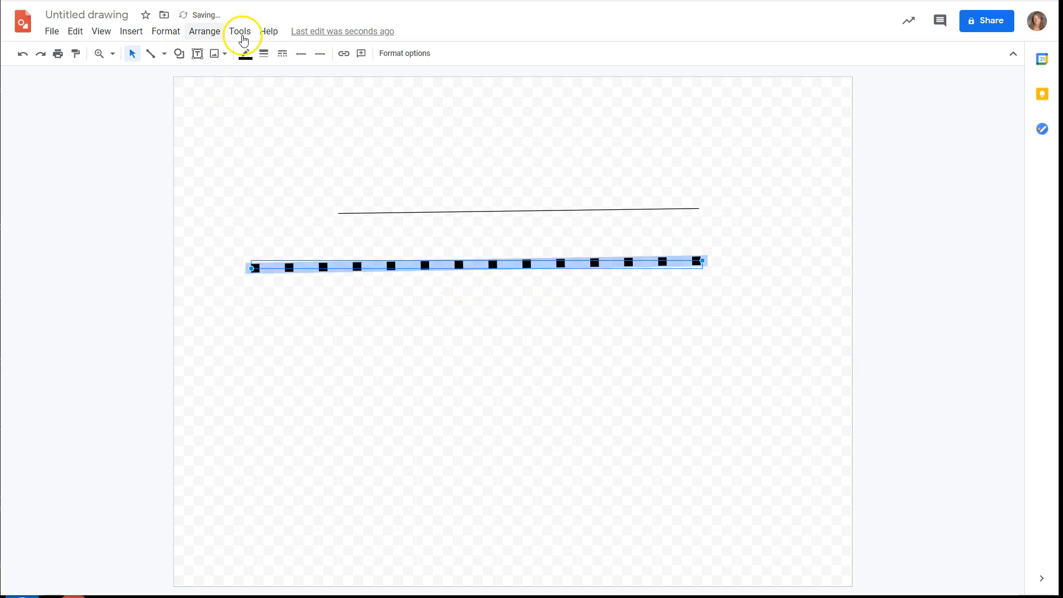
Step: Move both lines higher on the canvas and set the thin upper line's weight to 8px
left_click_drag(400, 212, 344, 134)
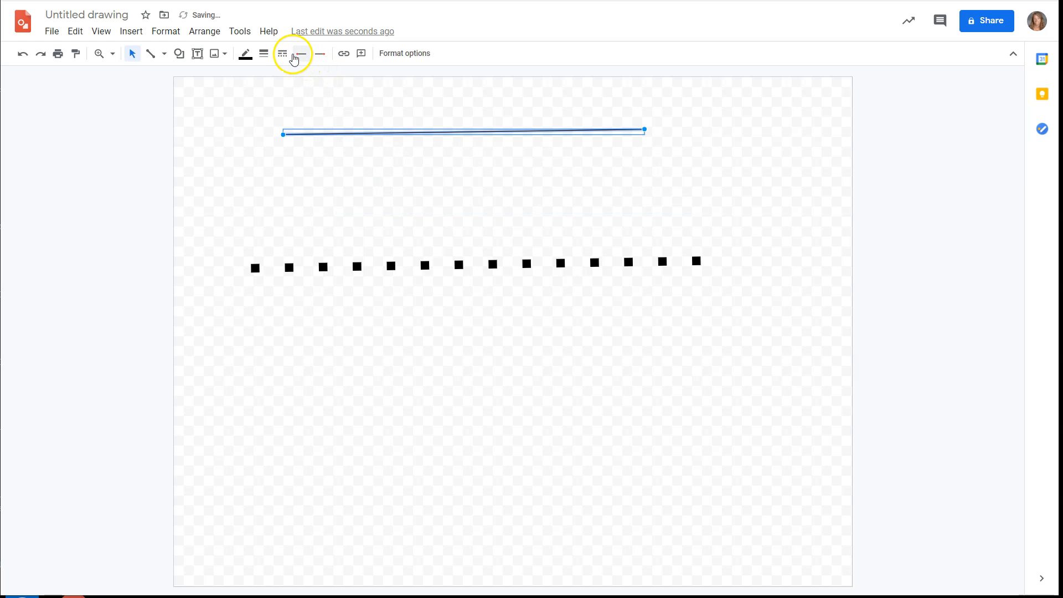
left_click(263, 53)
left_click(285, 155)
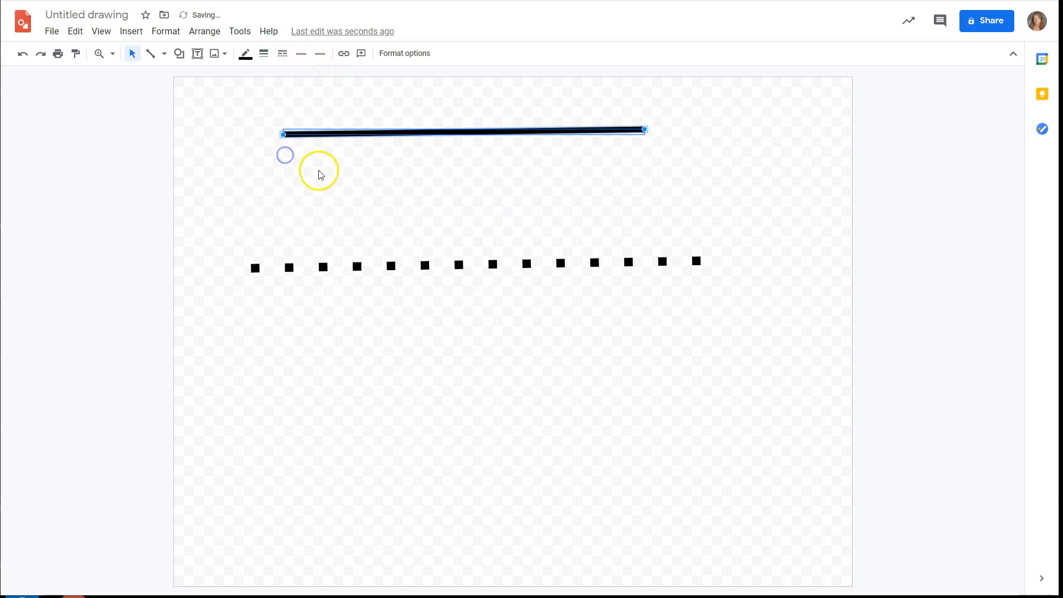
left_click_drag(389, 265, 387, 202)
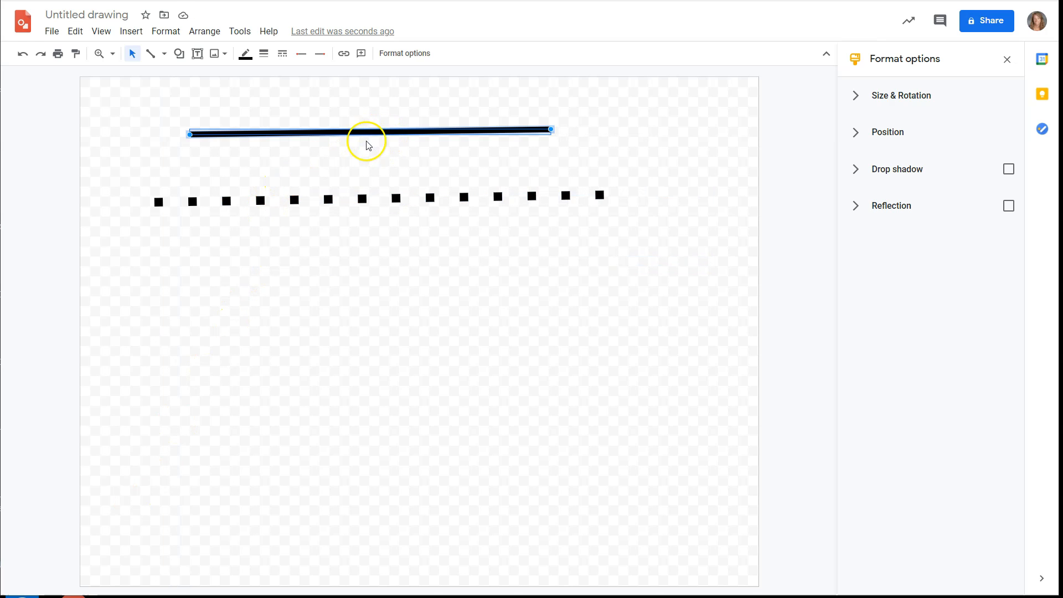
Step: Try red and light purple as the upper line's color
left_click(245, 56)
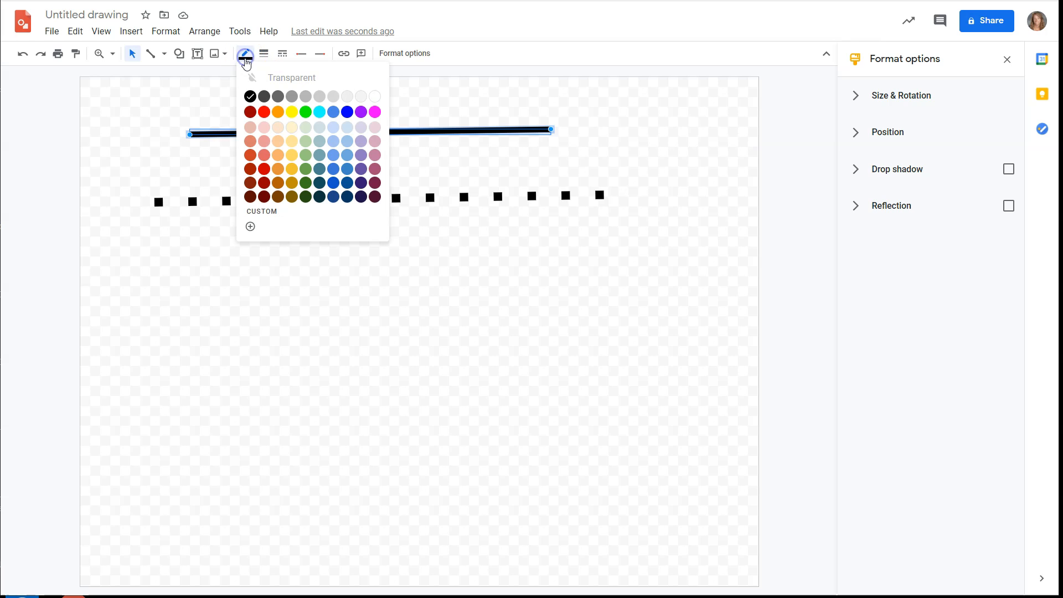
left_click(260, 109)
left_click(246, 53)
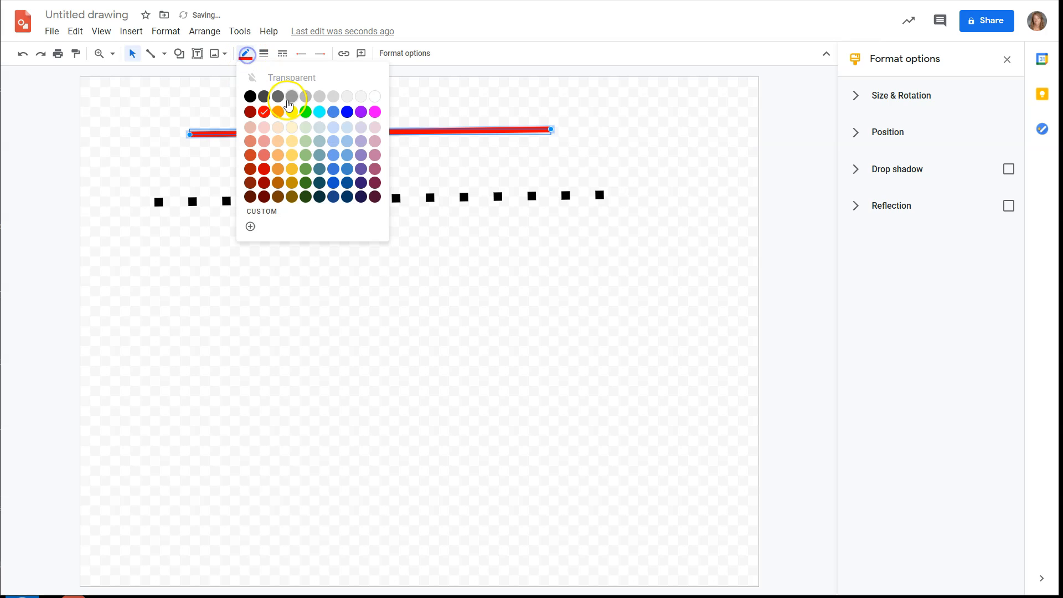
left_click(357, 145)
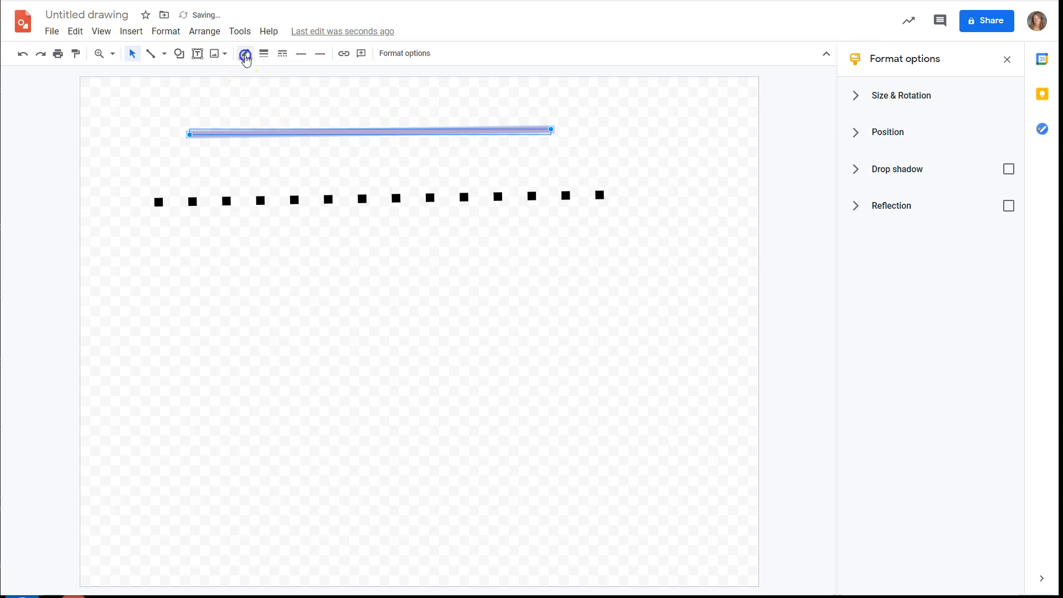
Step: Give the upper line the custom color with hex code #000099
left_click(245, 53)
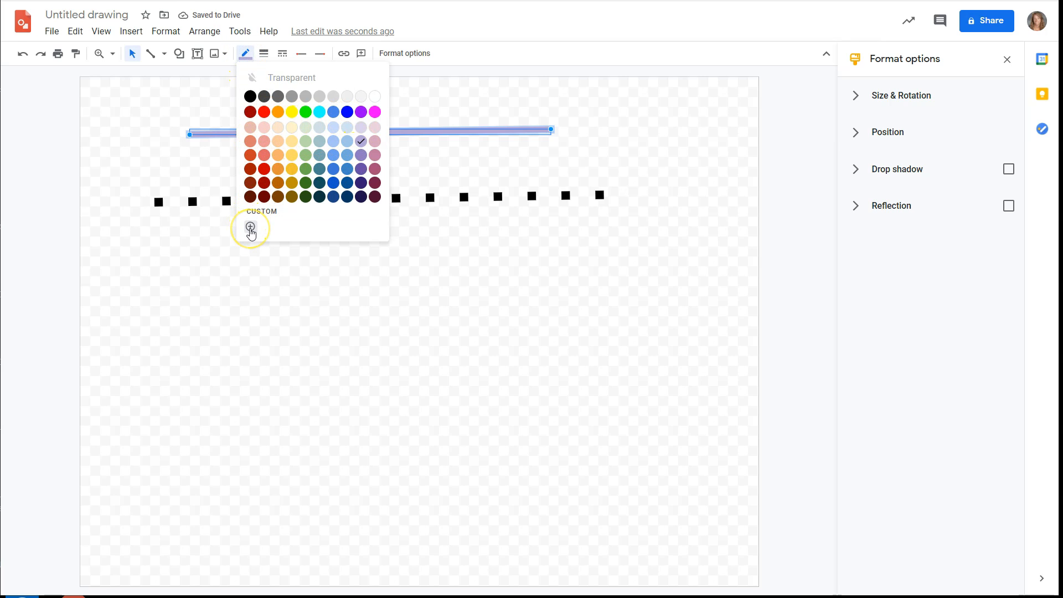
left_click(250, 228)
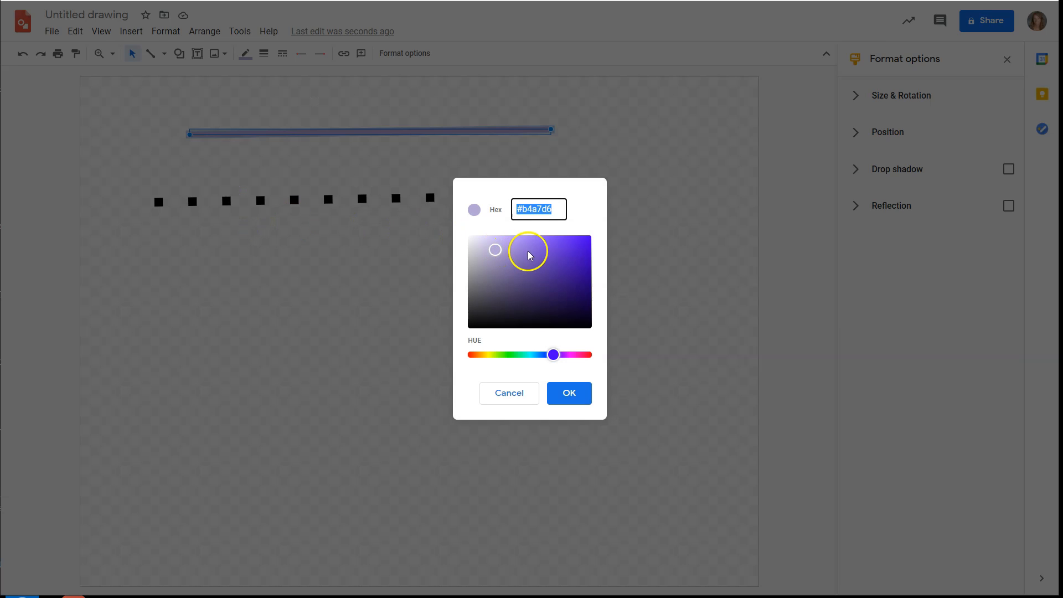
left_click_drag(528, 255, 526, 244)
left_click(547, 208)
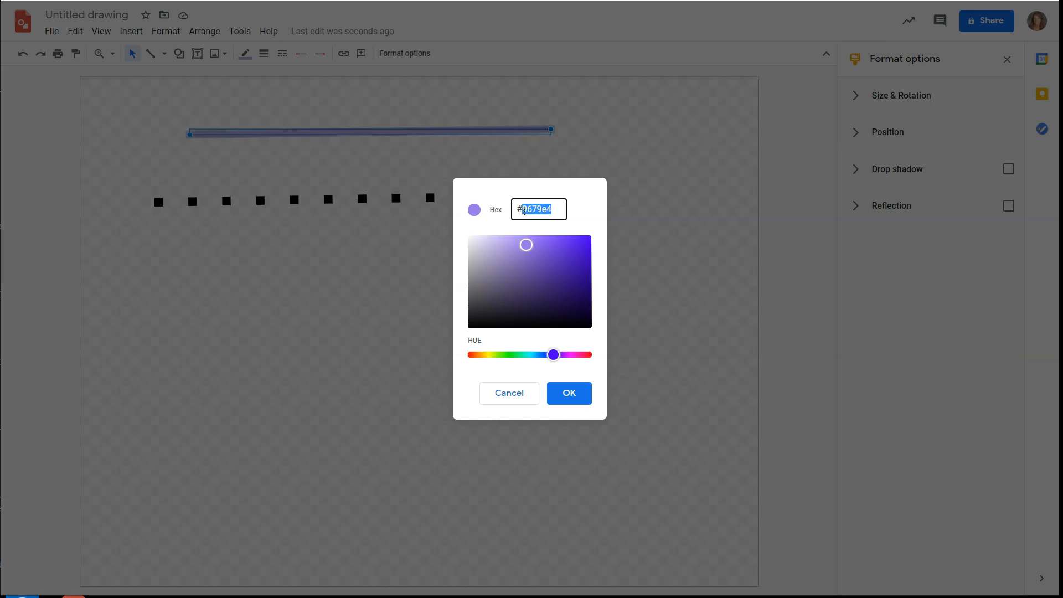
type("0000")
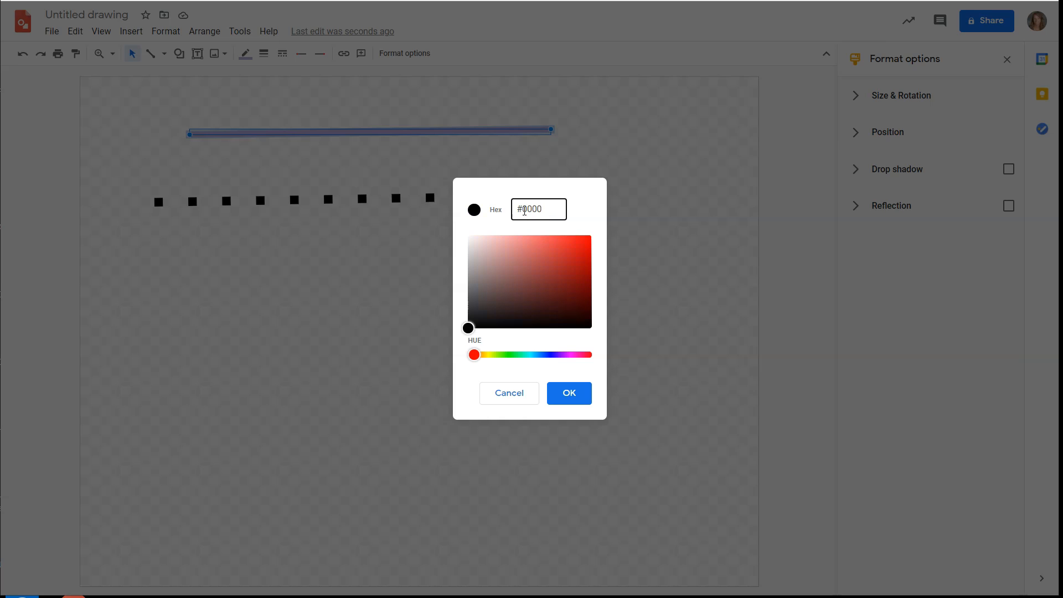
type("99")
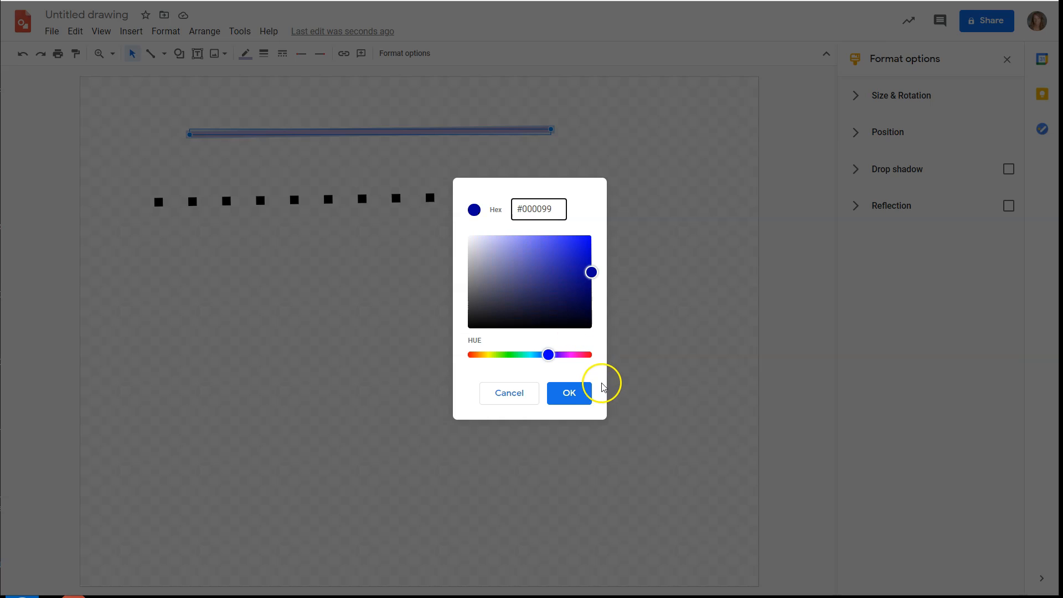
left_click(570, 400)
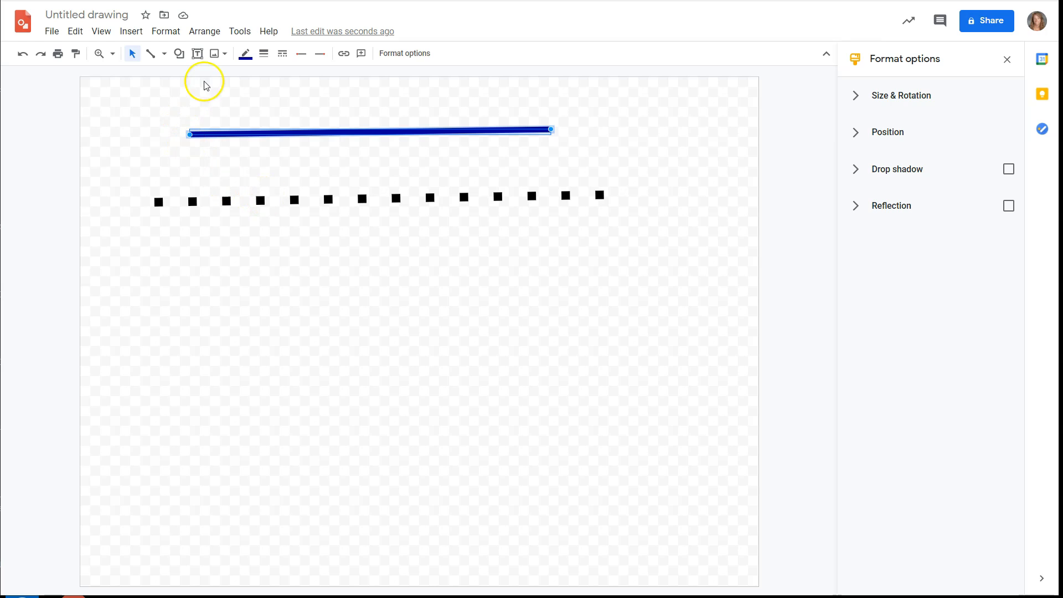
Step: Set the blue line's type to Double and deselect it
left_click(159, 33)
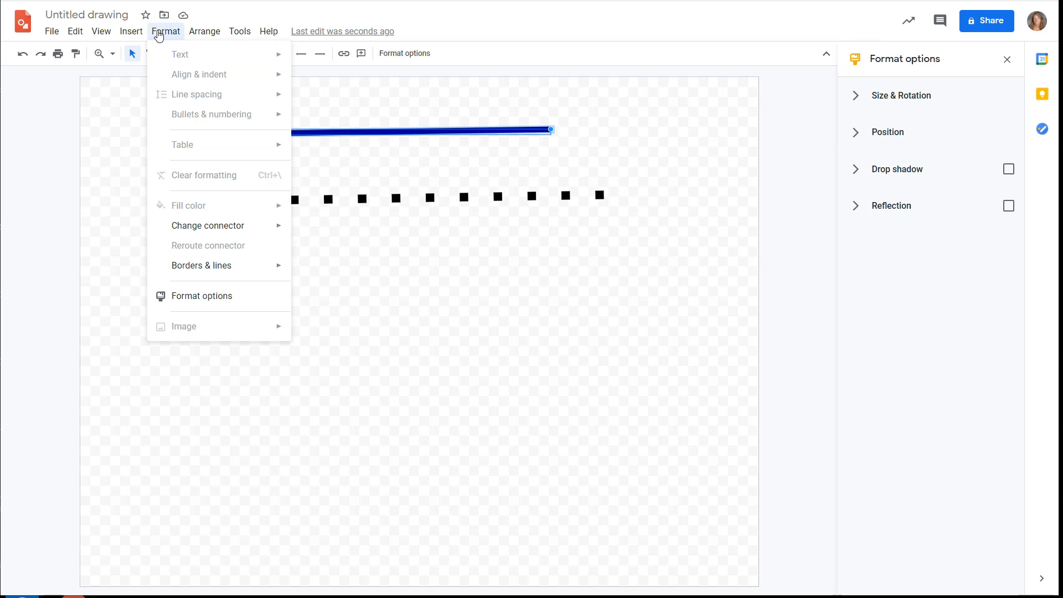
mouse_move(179, 271)
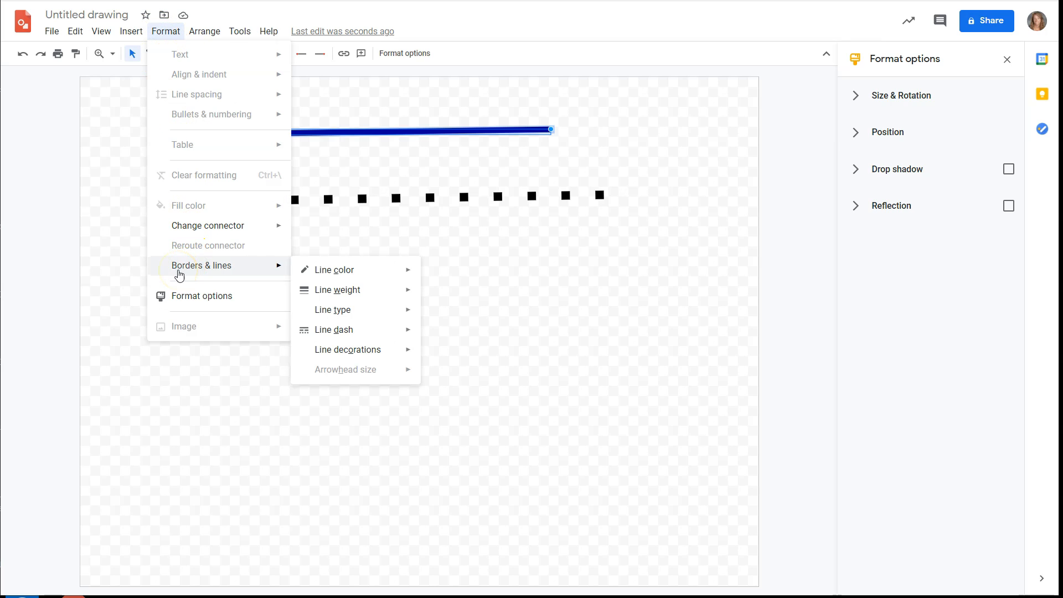
mouse_move(325, 275)
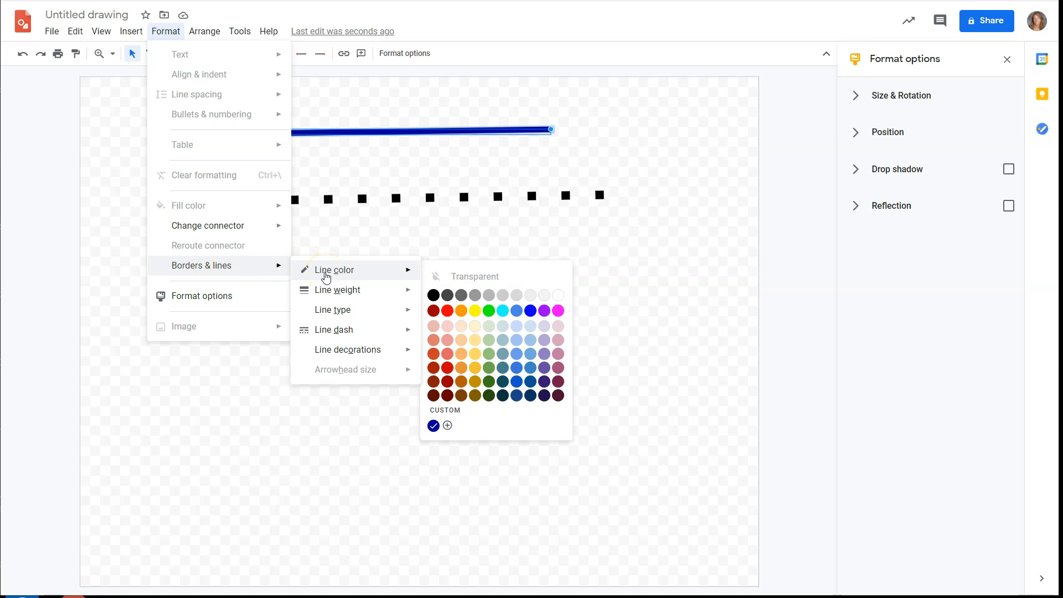
mouse_move(328, 292)
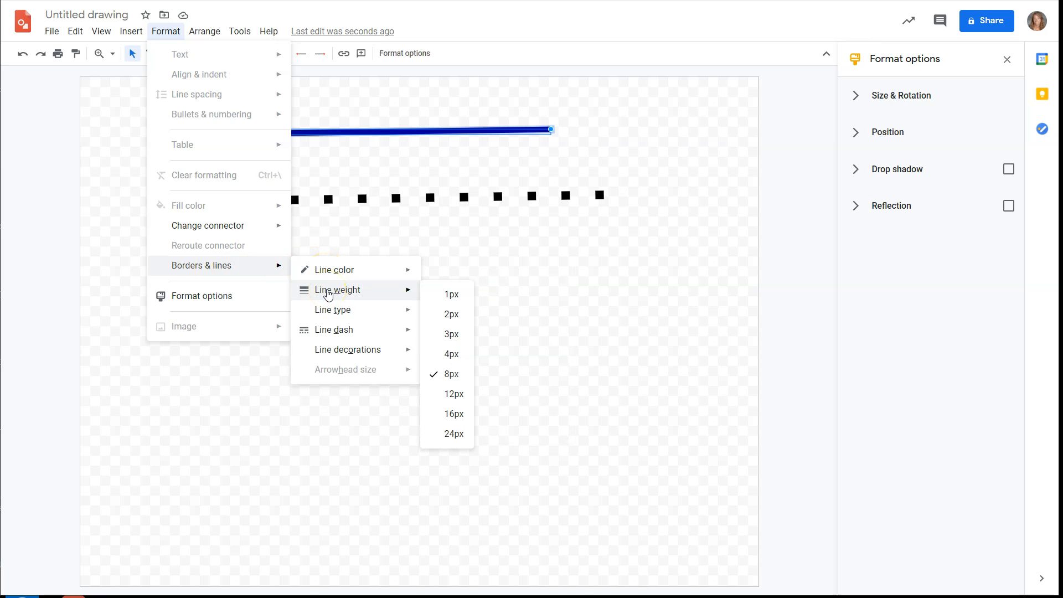
mouse_move(316, 317)
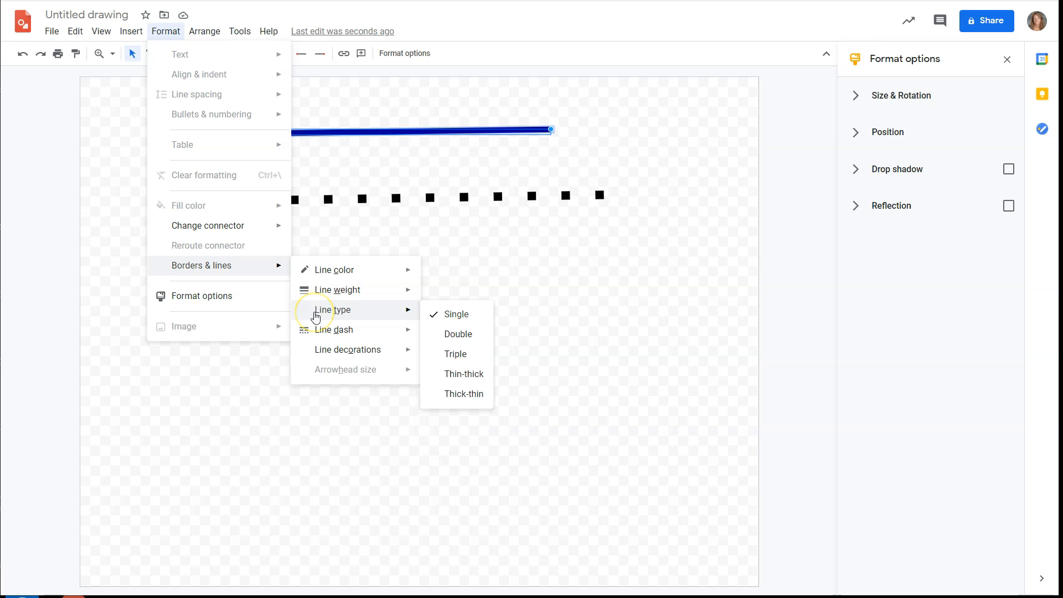
left_click(458, 334)
left_click(319, 172)
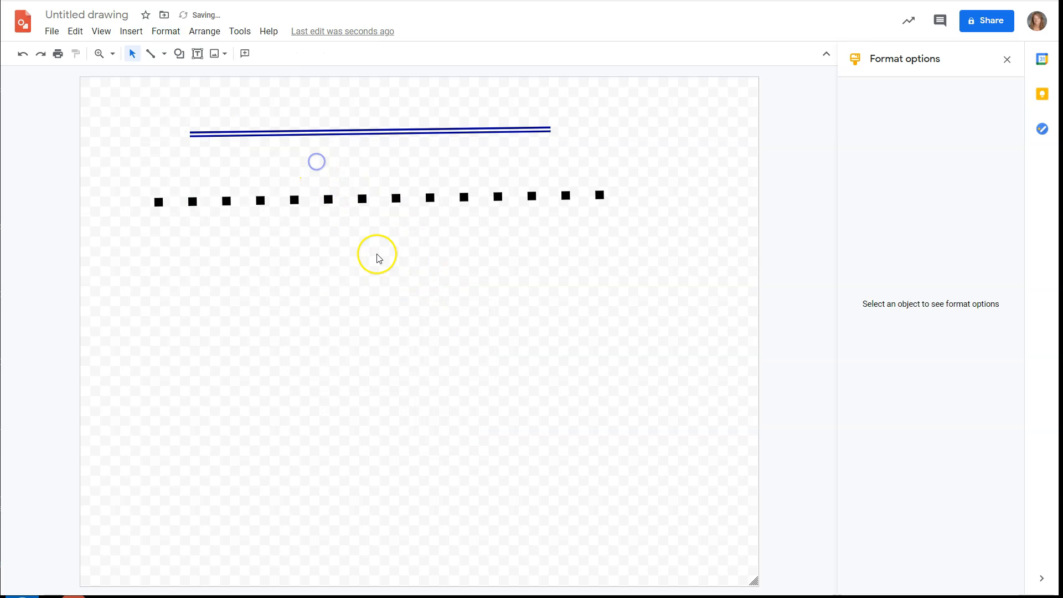
Step: Change the blue line's type to Triple and deselect it
left_click(321, 131)
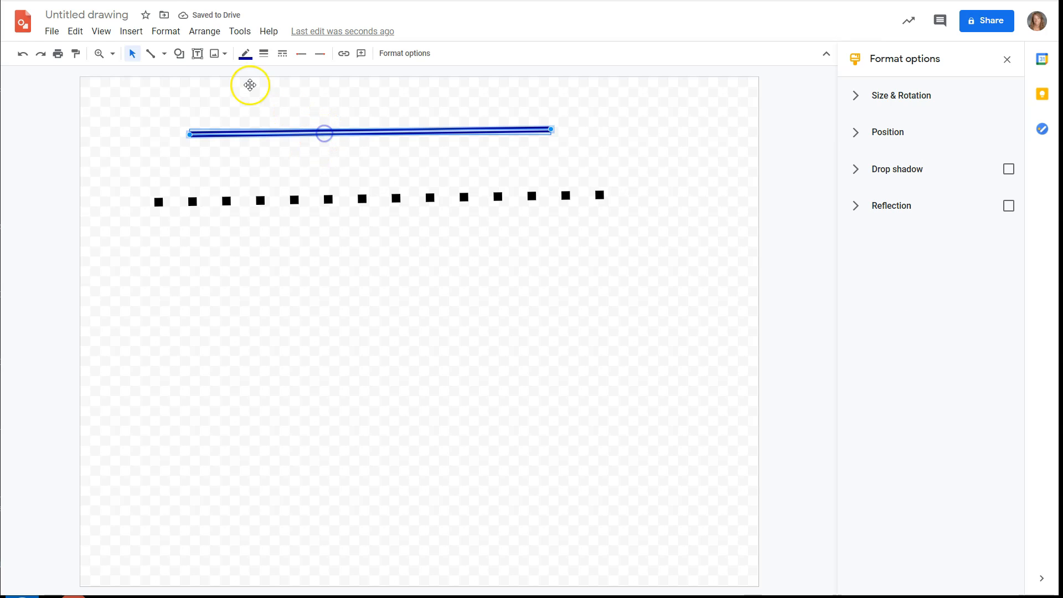
left_click(166, 32)
mouse_move(191, 266)
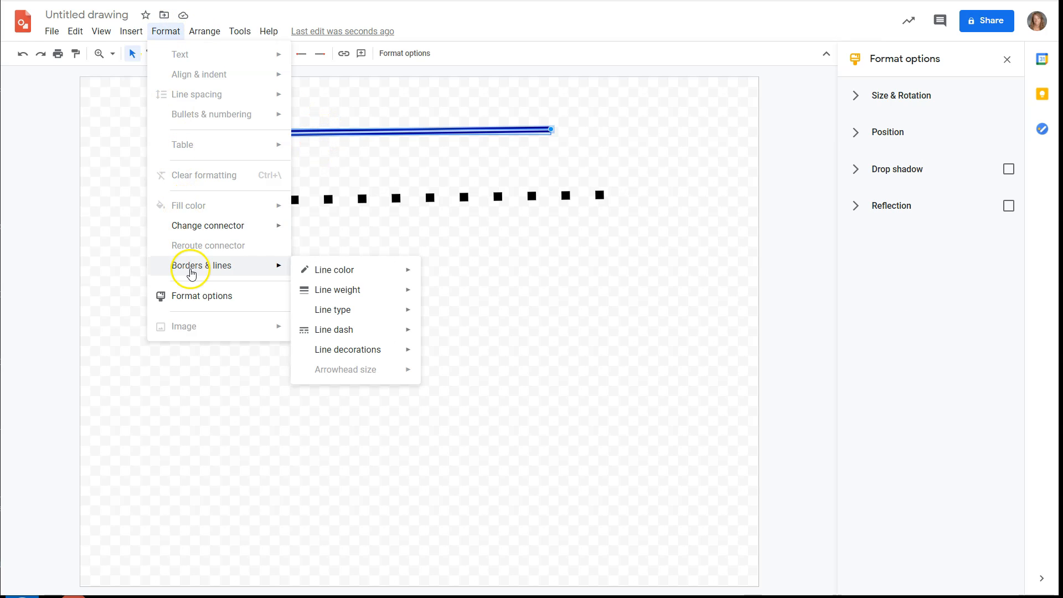
mouse_move(350, 309)
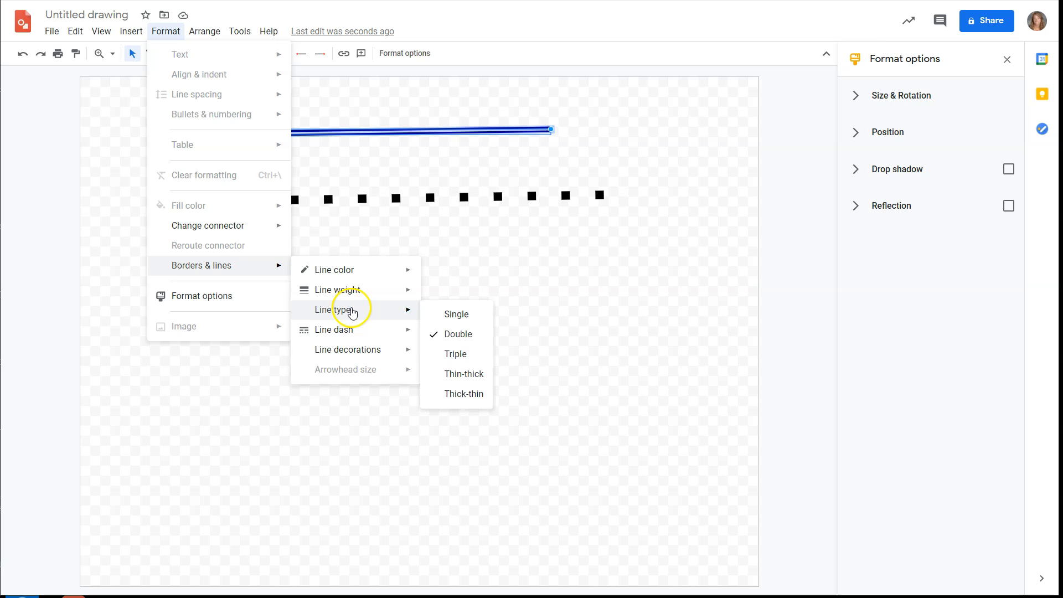
left_click(463, 355)
left_click(436, 166)
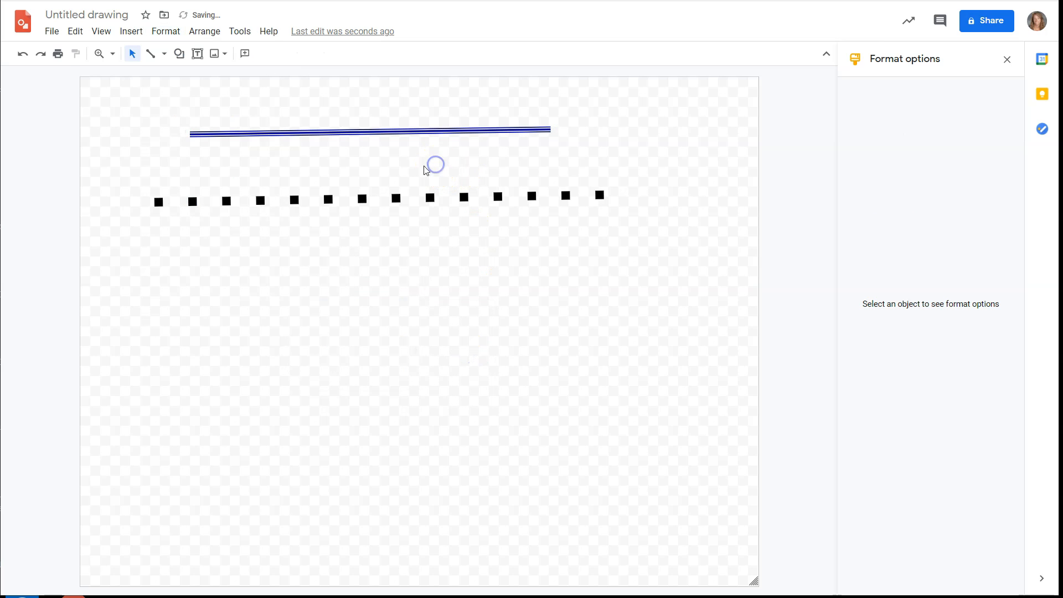
Step: Set the triple blue line's weight to 24px
left_click(280, 133)
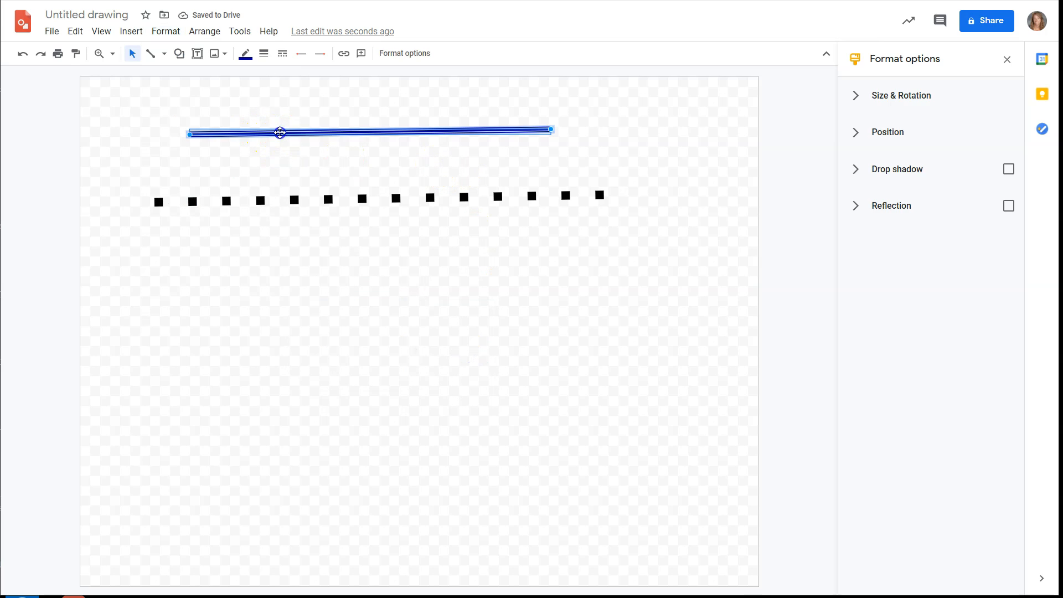
left_click(263, 56)
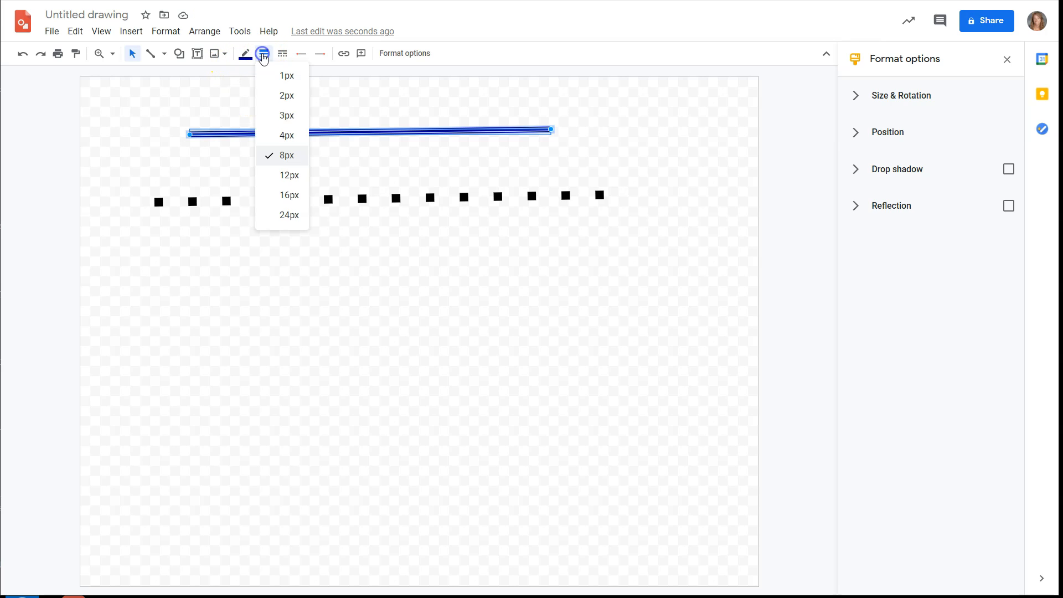
left_click(285, 214)
left_click(348, 170)
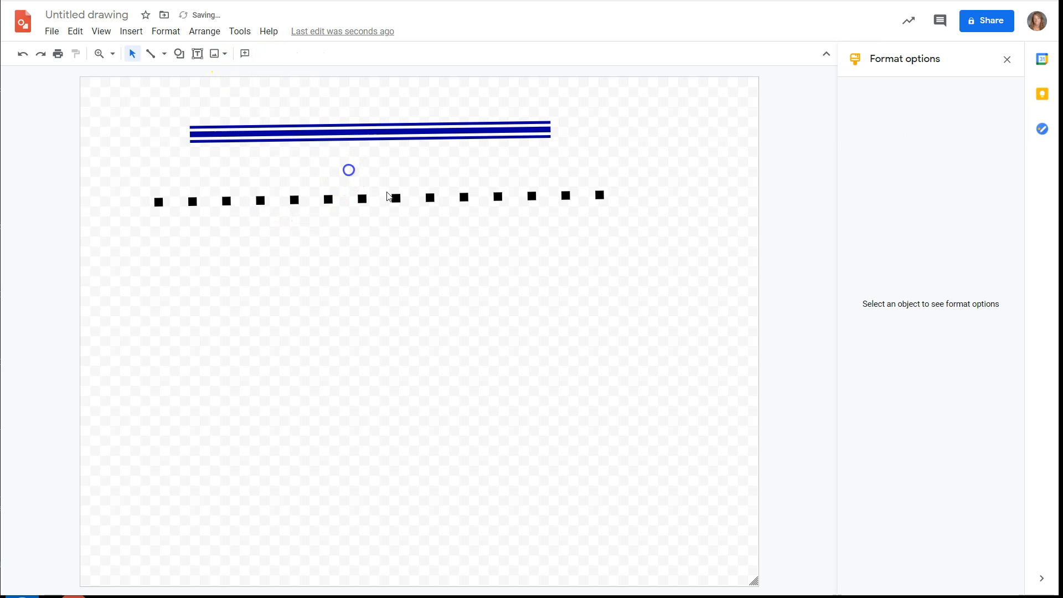
Step: Change the blue line's type to Thin-thick and deselect it
left_click(356, 131)
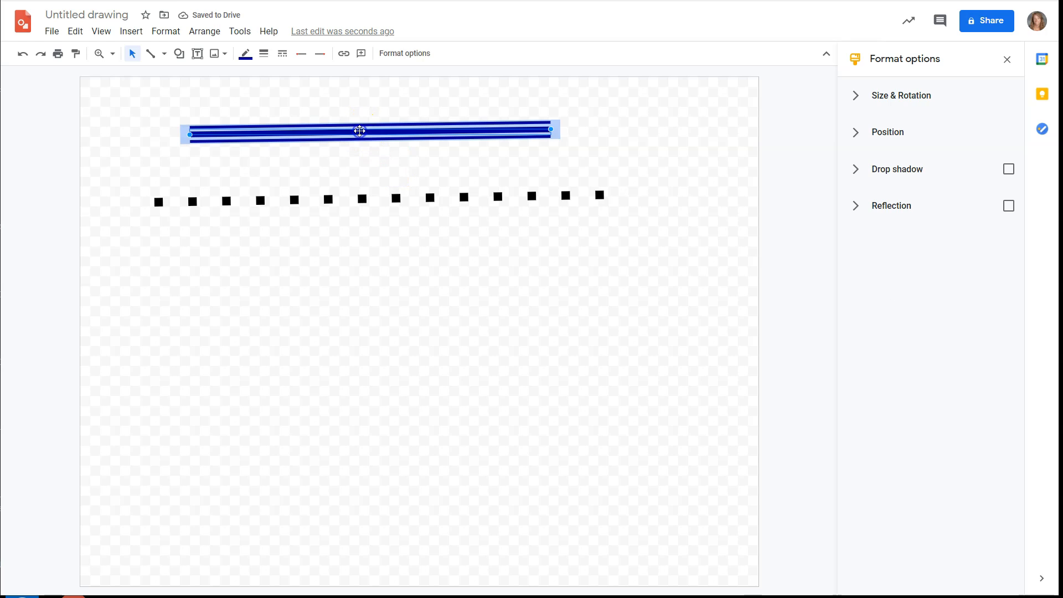
left_click(166, 32)
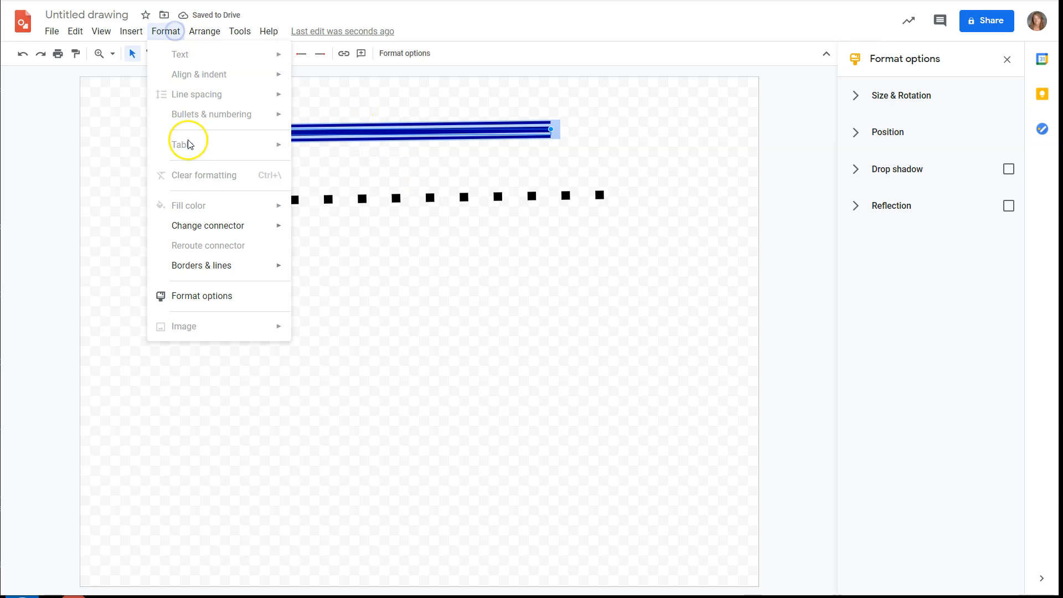
mouse_move(188, 270)
mouse_move(344, 309)
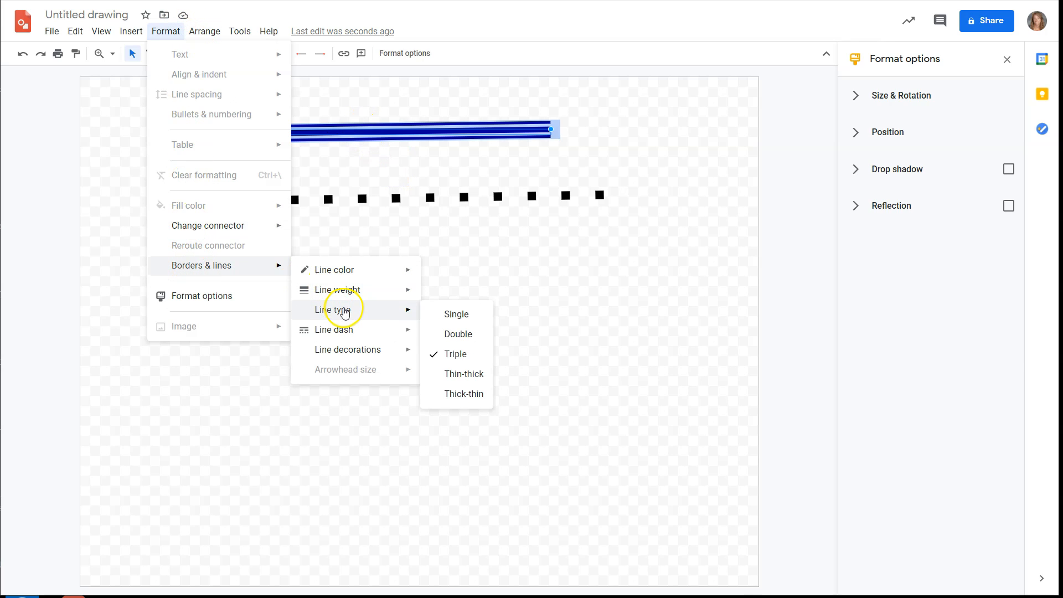
left_click(465, 376)
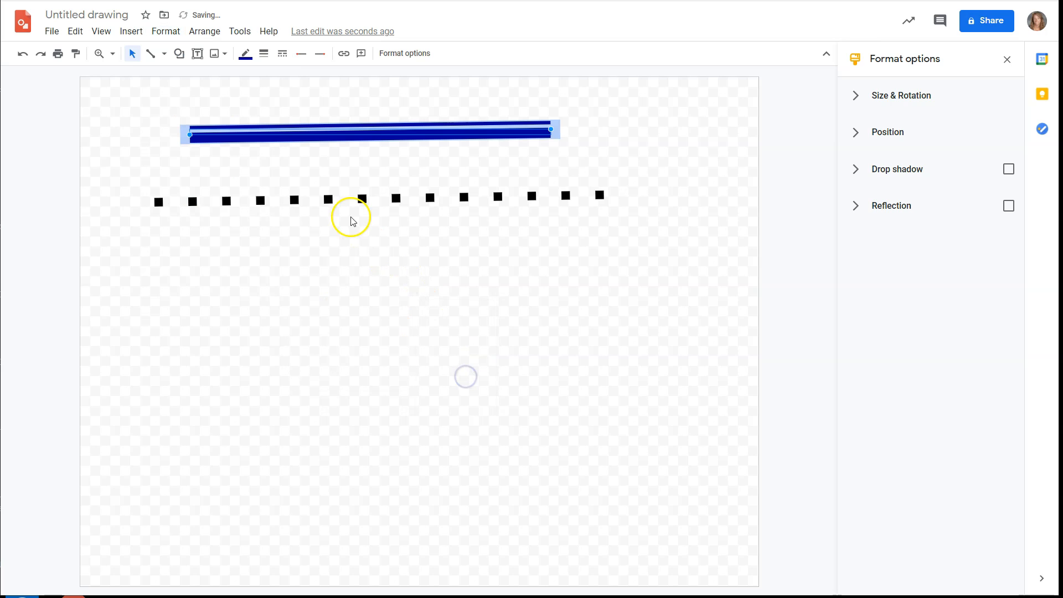
left_click(321, 173)
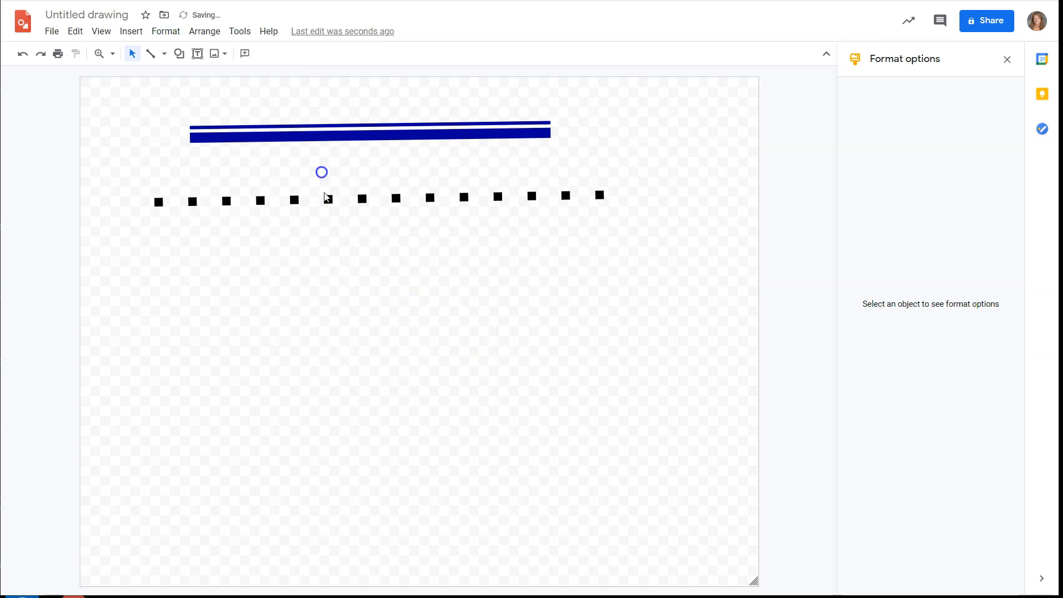
Step: Change the blue line's type to Thick-thin and keep the line selected
left_click(352, 128)
left_click(166, 34)
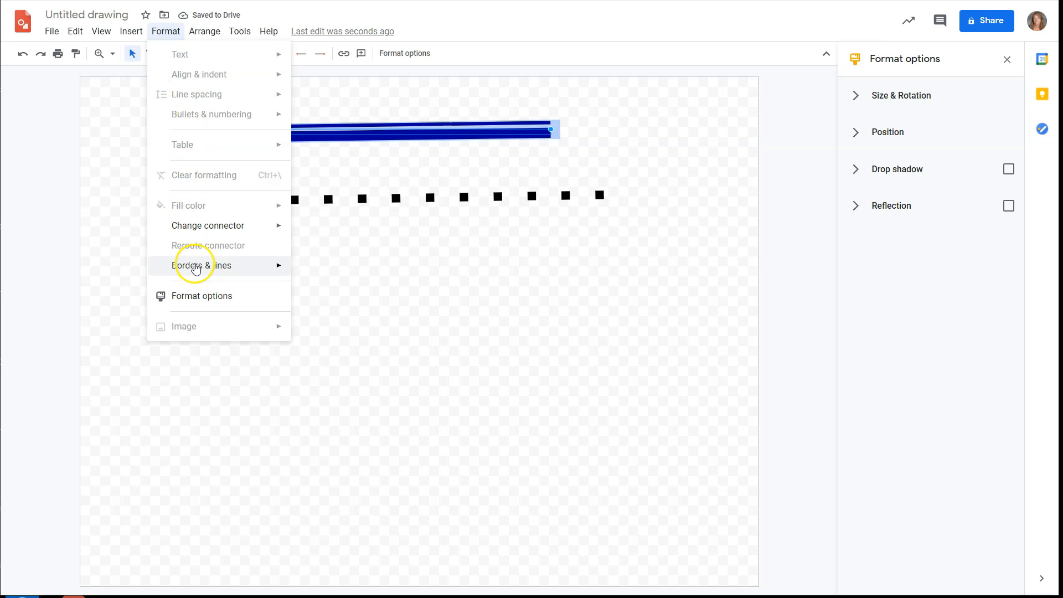
mouse_move(254, 268)
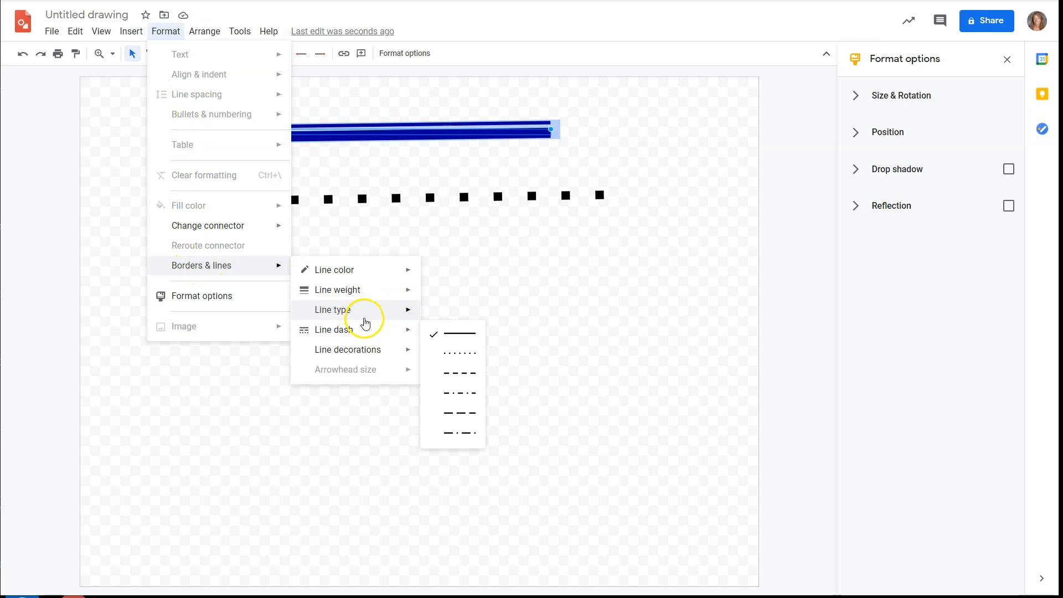
mouse_move(388, 316)
left_click(454, 394)
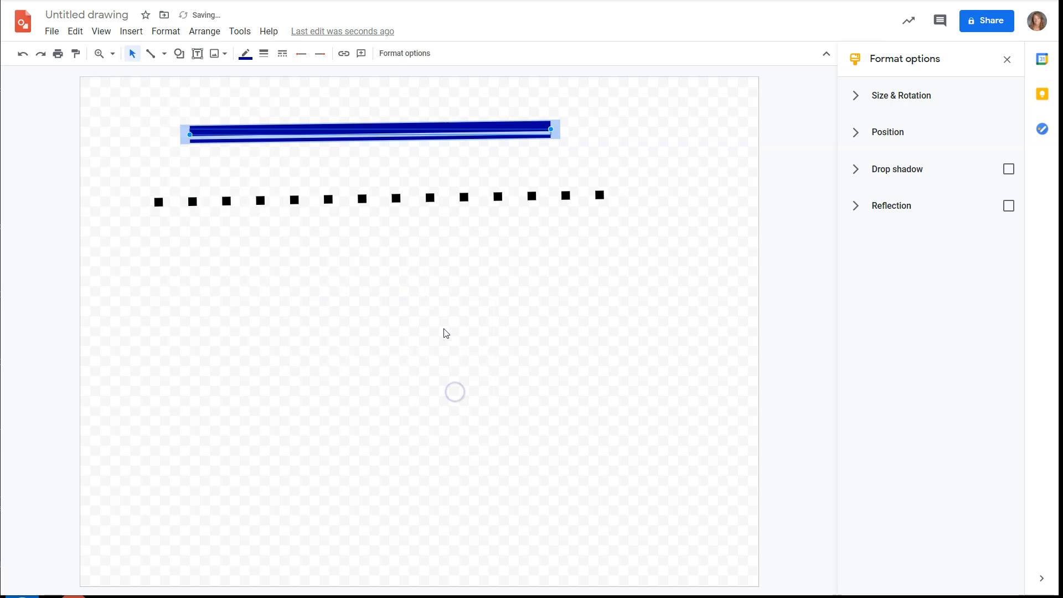
left_click(402, 173)
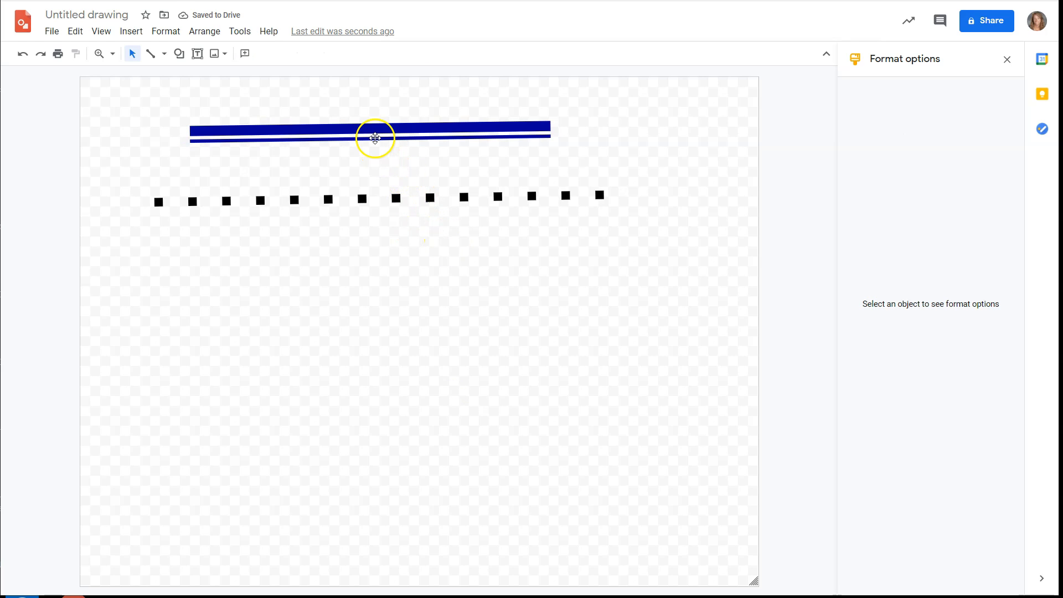
left_click(374, 136)
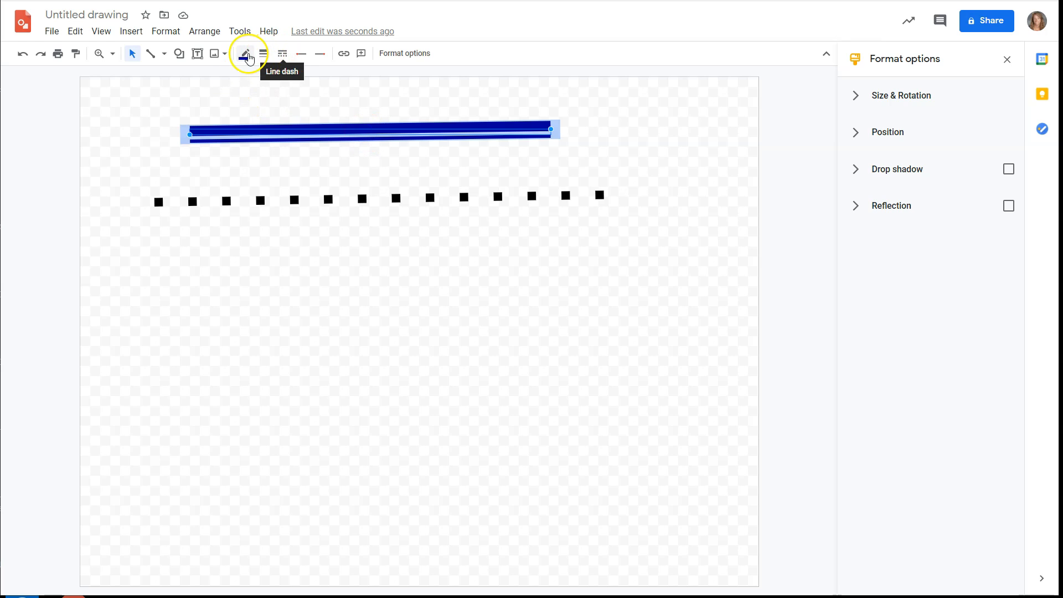
Step: Change the blue line's type back to a single solid line and set its weight to 12px
left_click(166, 31)
mouse_move(190, 266)
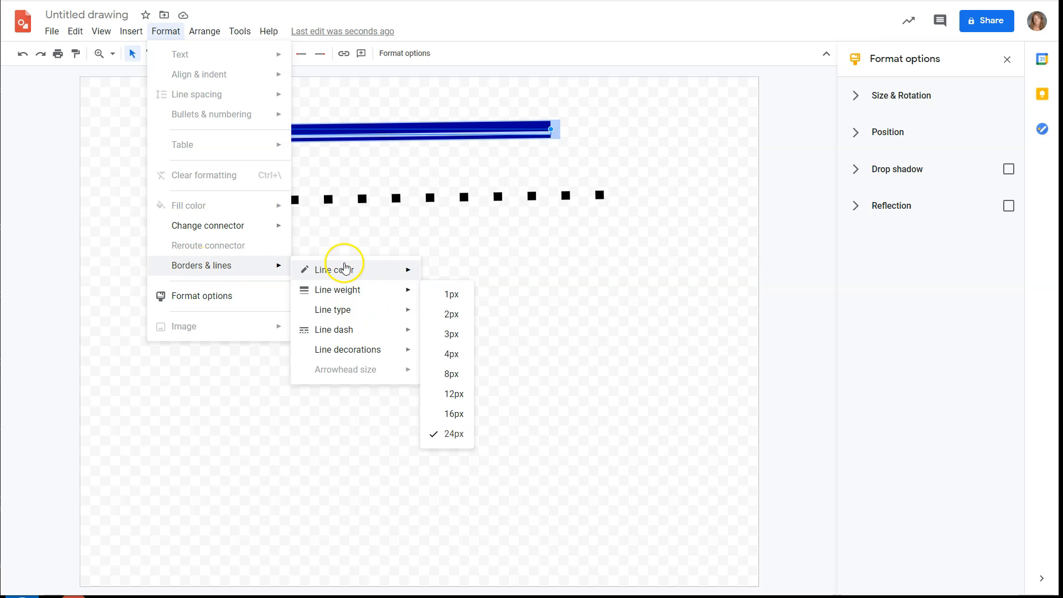
mouse_move(343, 308)
left_click(443, 310)
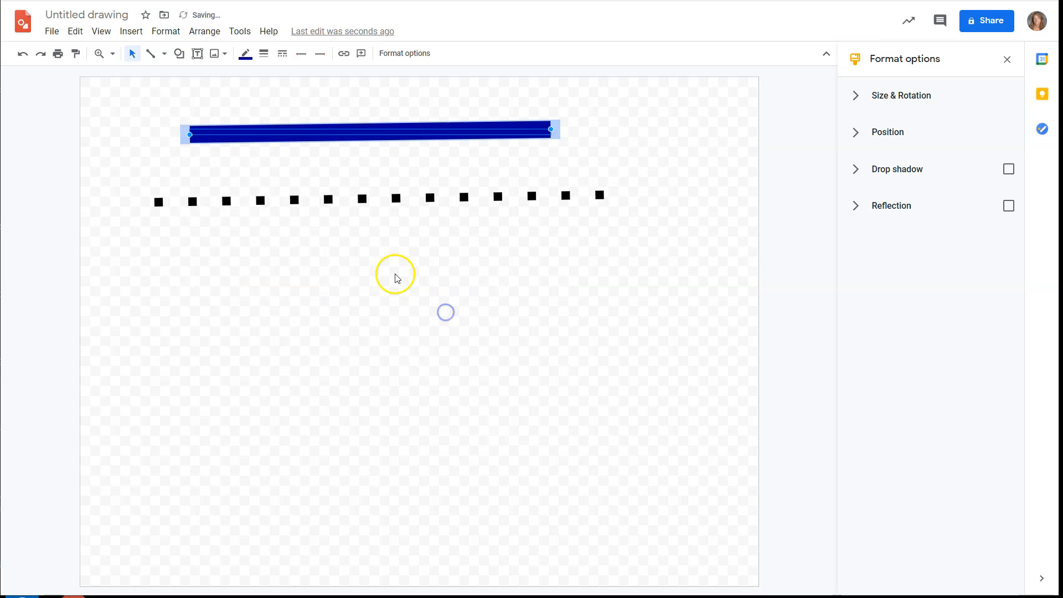
left_click(263, 53)
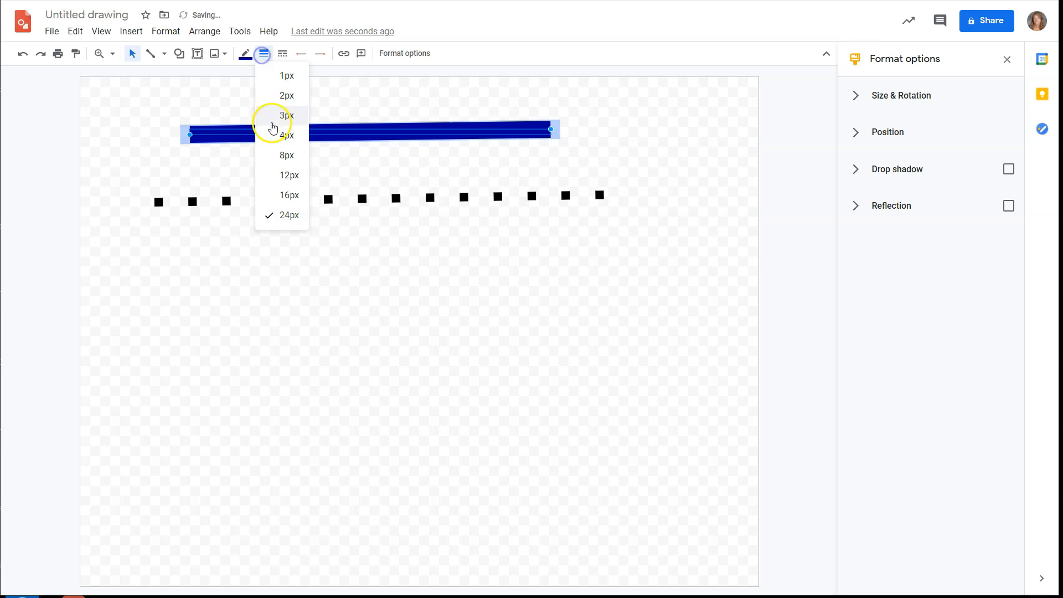
left_click(287, 178)
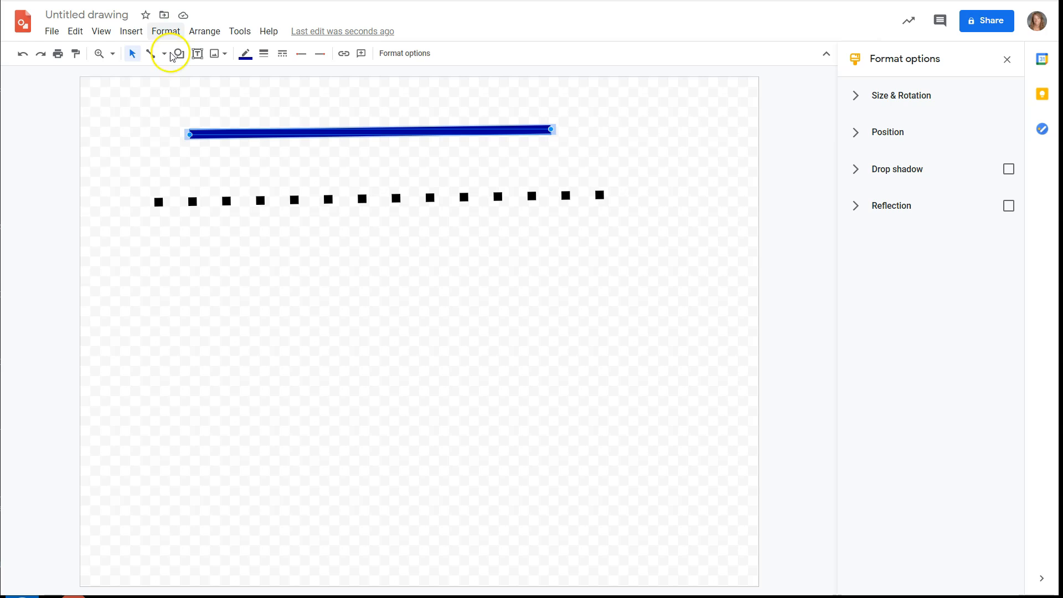
left_click(161, 31)
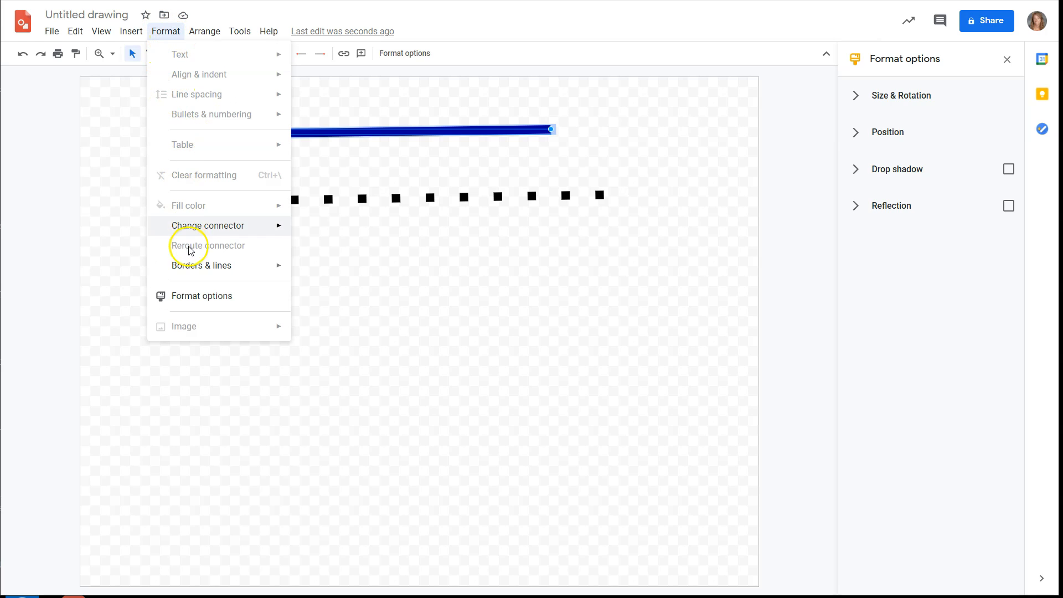
mouse_move(194, 269)
mouse_move(353, 339)
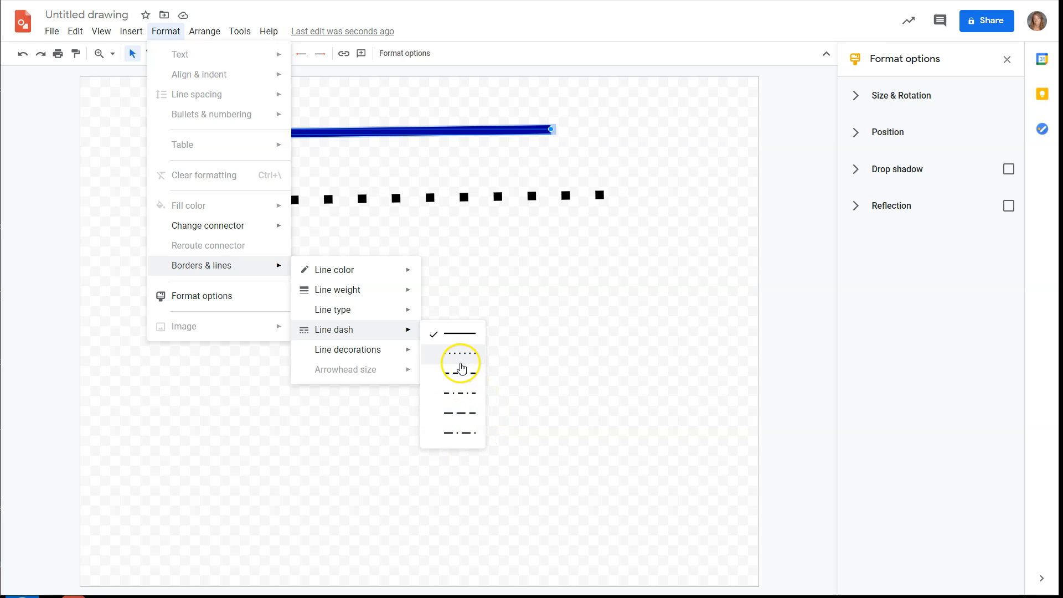
left_click(410, 225)
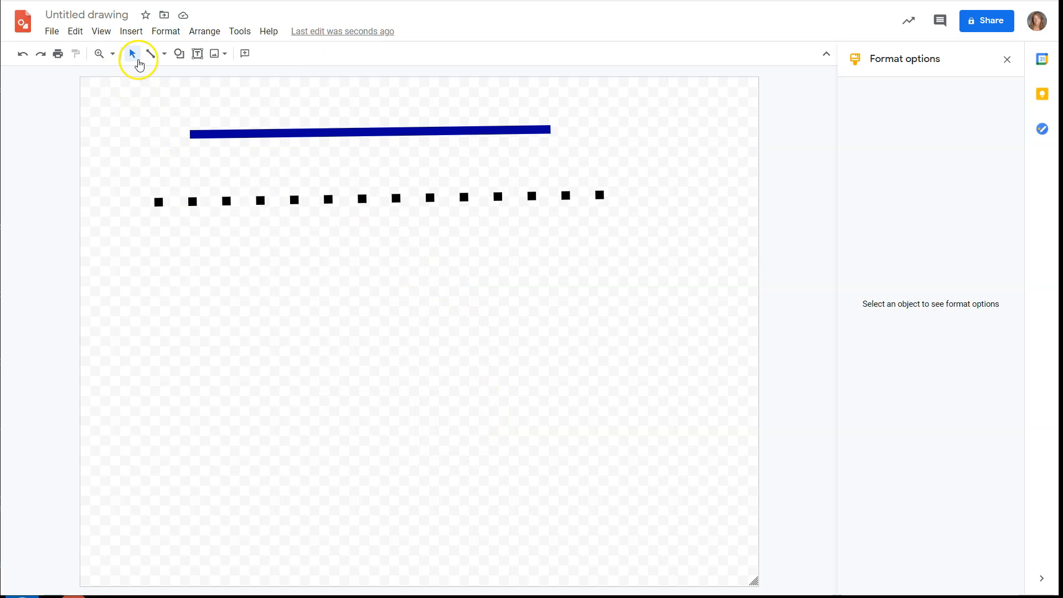
Step: Draw a wide rectangle below the dotted black line
left_click(178, 54)
mouse_move(190, 83)
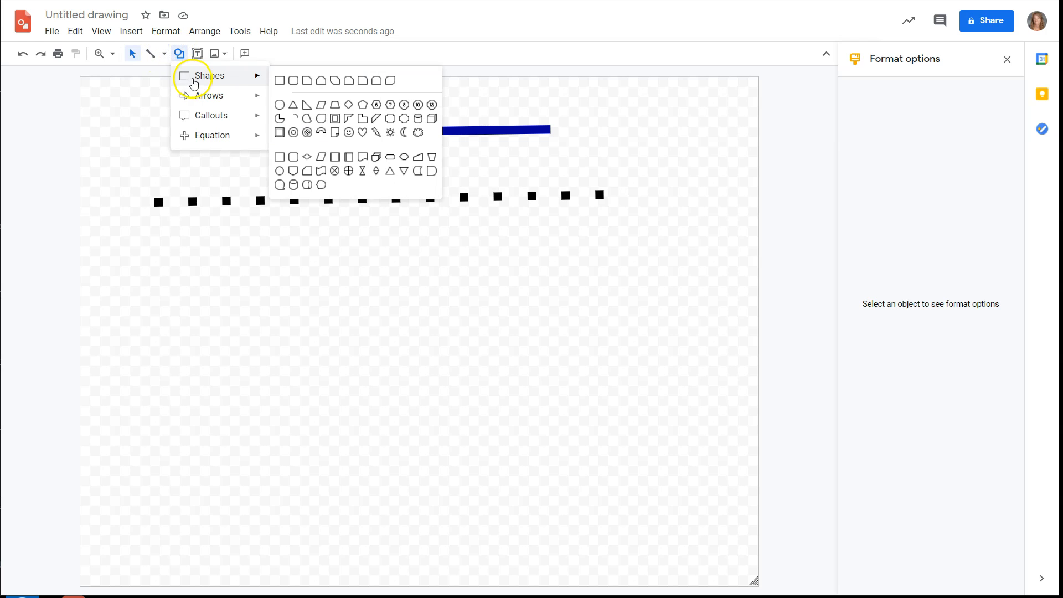
left_click(279, 80)
mouse_move(208, 271)
left_mouse_down()
mouse_move(495, 396)
mouse_move(563, 409)
left_mouse_up()
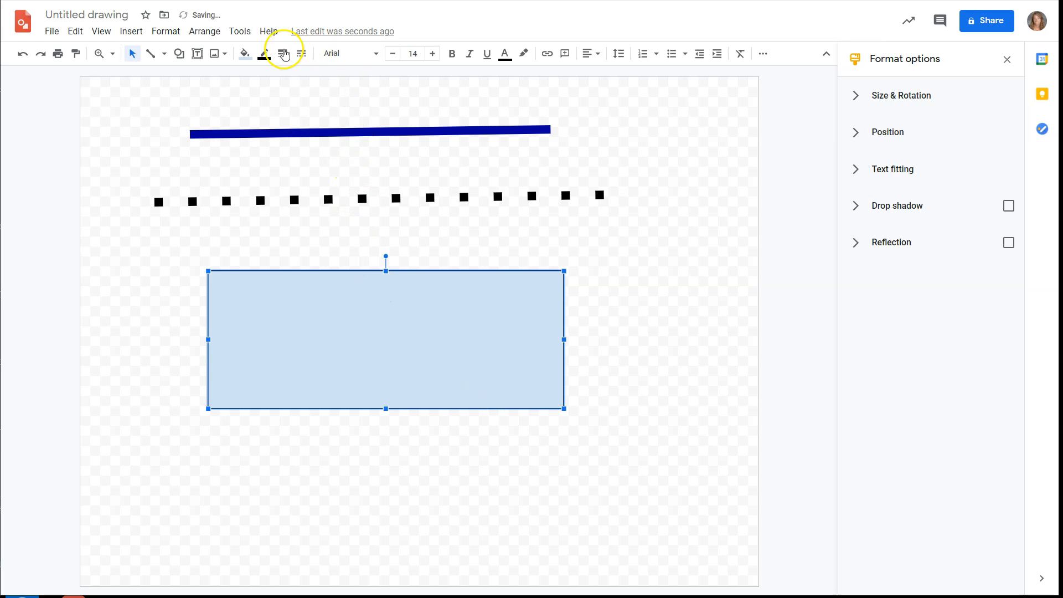
Step: Set the rectangle's border weight to 8px and its border color to red, and deselect it
left_click(265, 56)
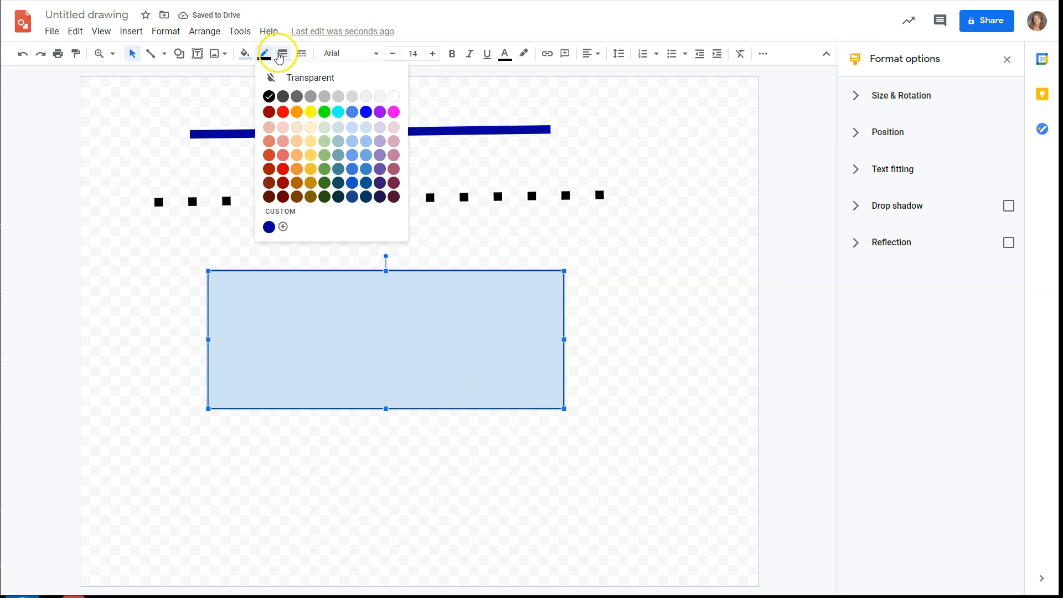
left_click(281, 56)
left_click(305, 154)
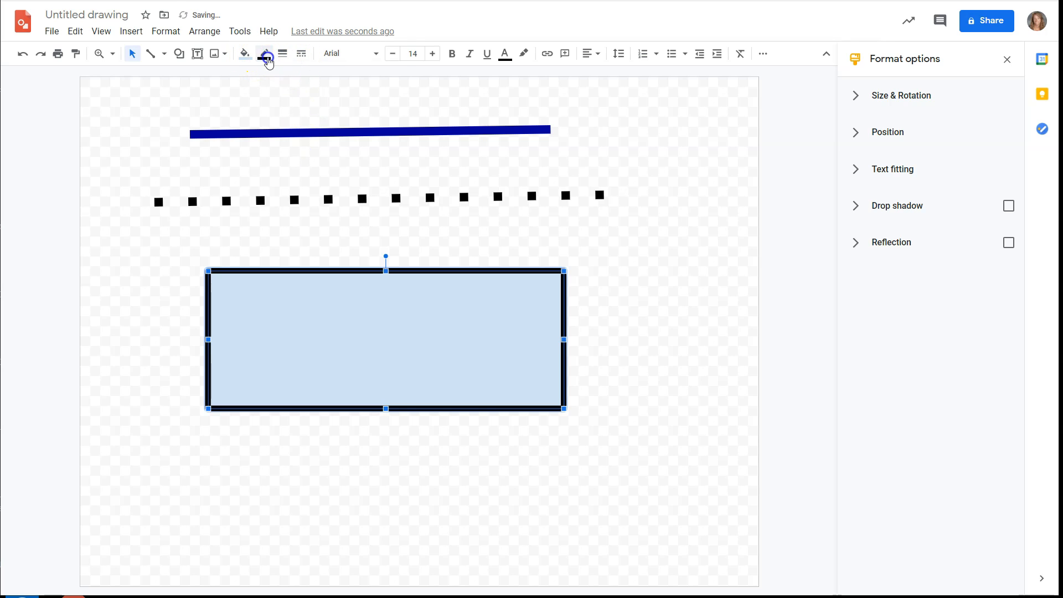
left_click(267, 60)
left_click(281, 112)
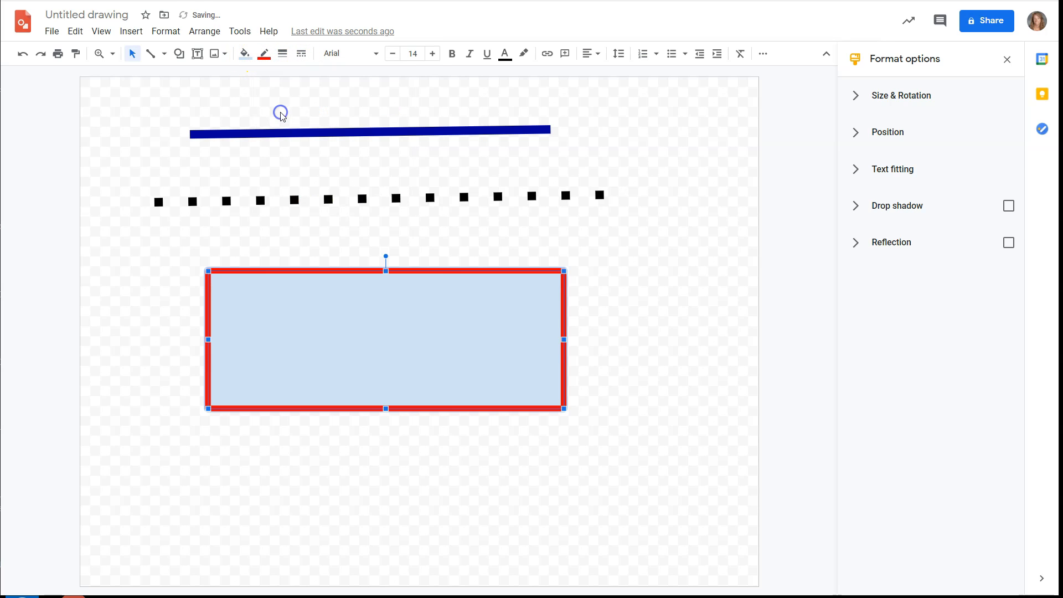
left_click(676, 320)
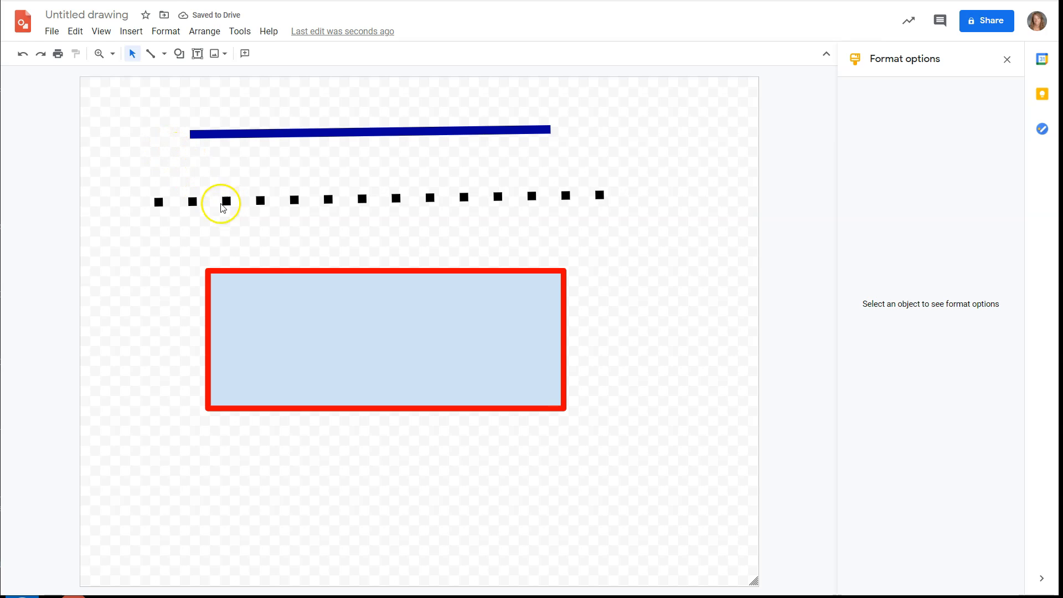
Step: Increase the rectangle's red border weight to 16px and deselect the shape
left_click(265, 270)
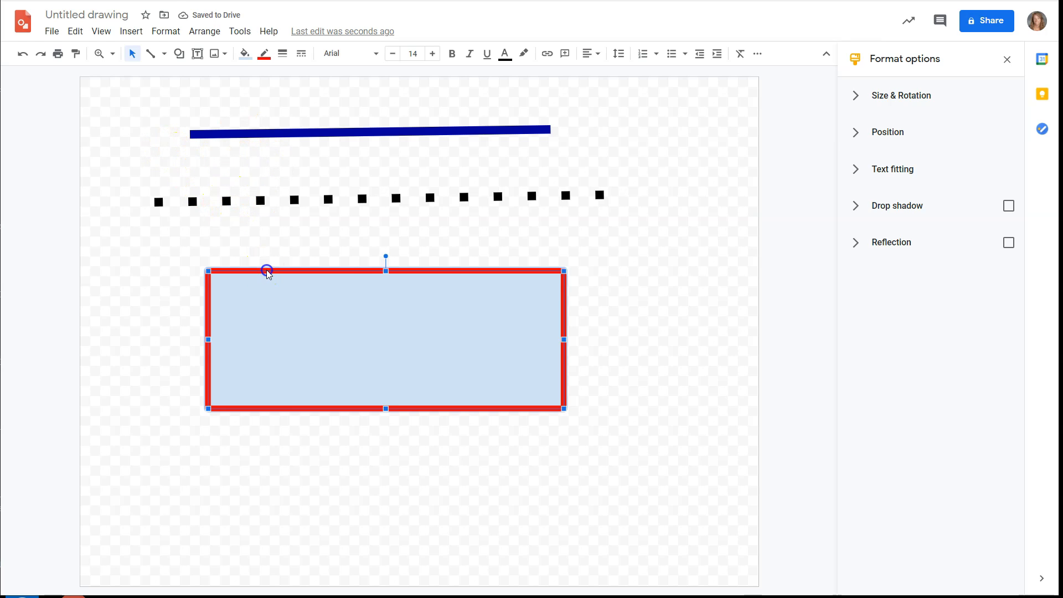
left_click(282, 53)
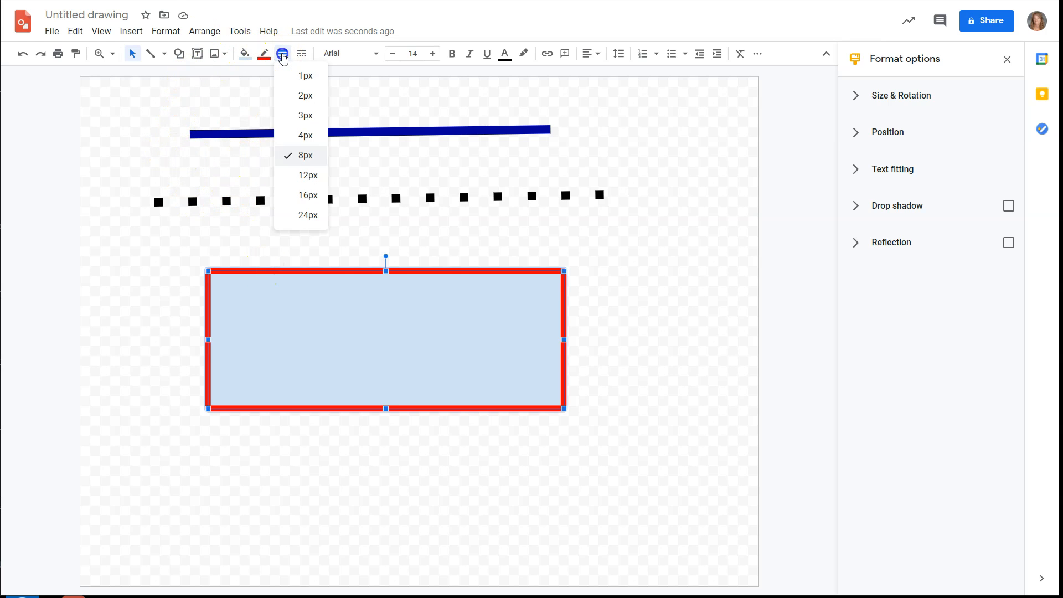
left_click(306, 195)
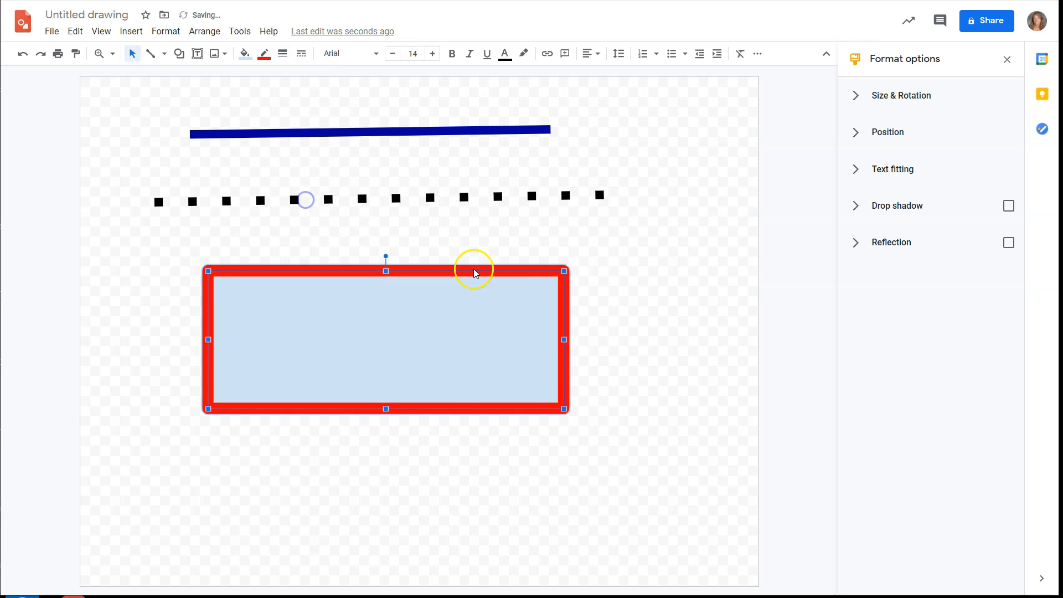
left_click(604, 307)
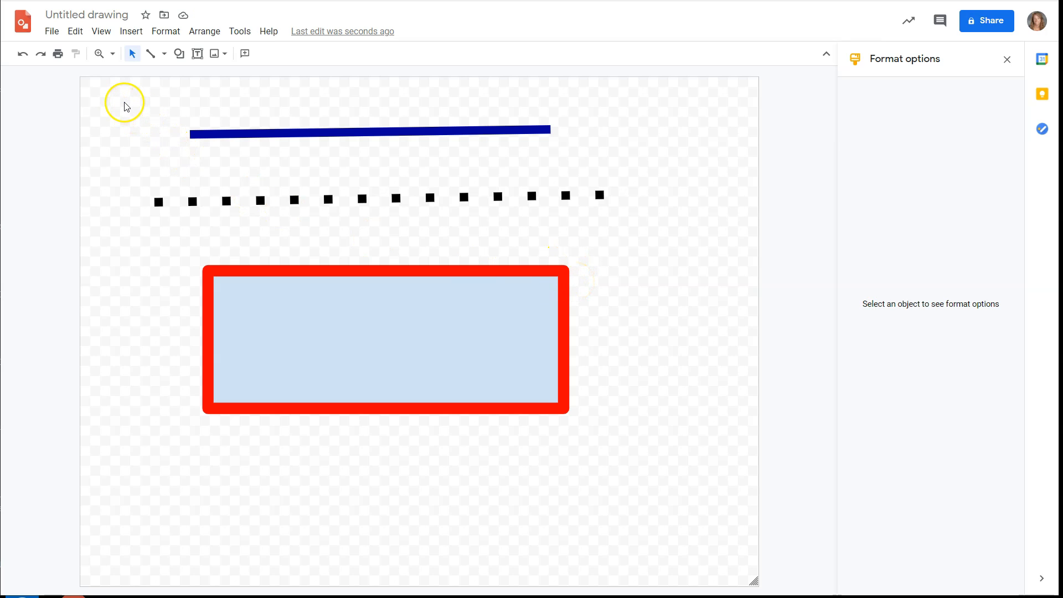
Step: Select both lines and the rectangle together with a selection box, and clear the selection
left_click_drag(182, 125, 709, 482)
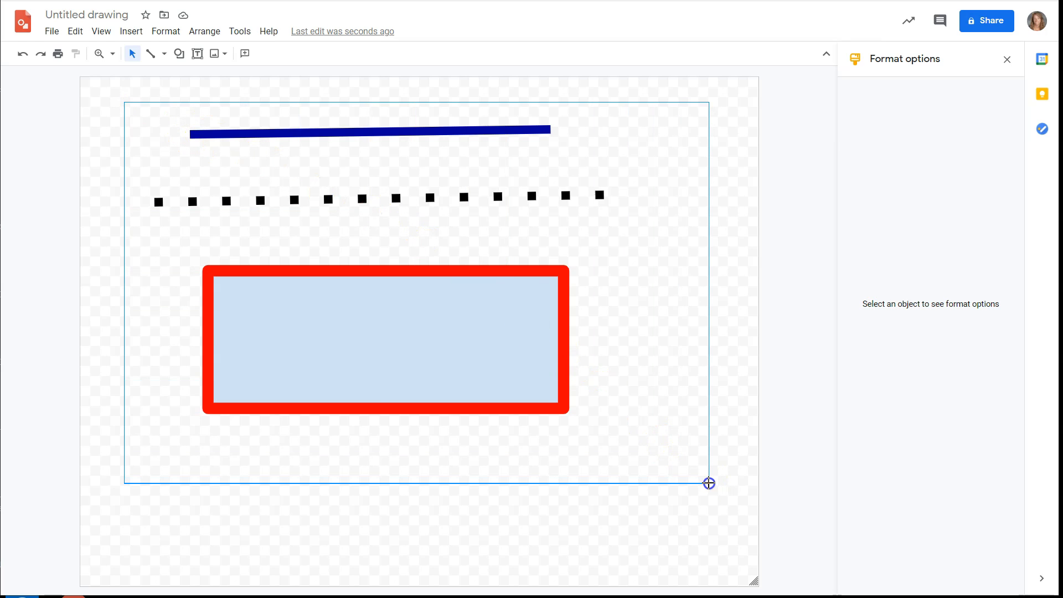
left_click_drag(708, 482, 710, 485)
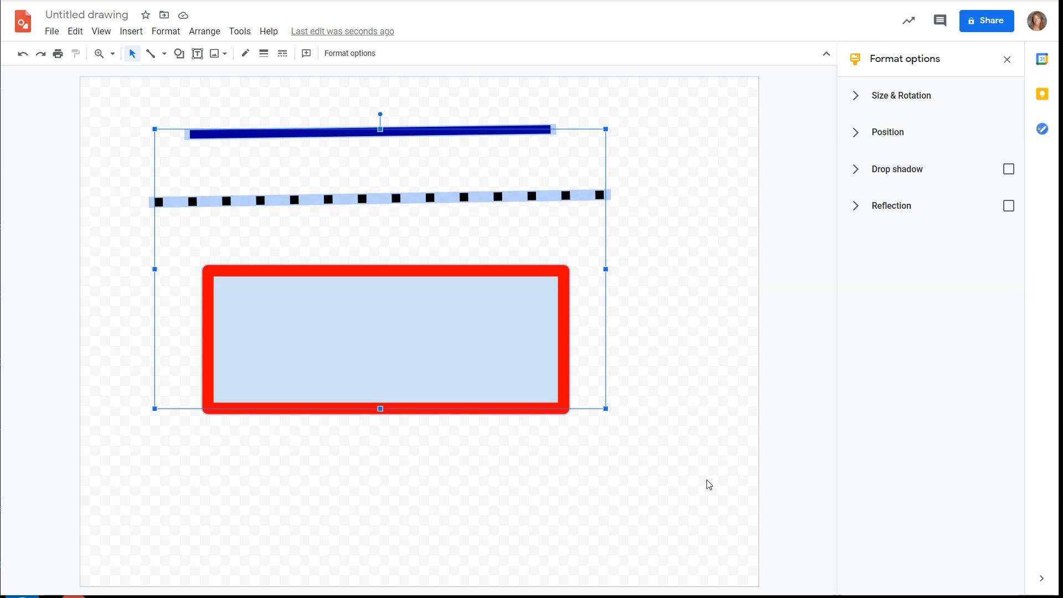
left_click(99, 108)
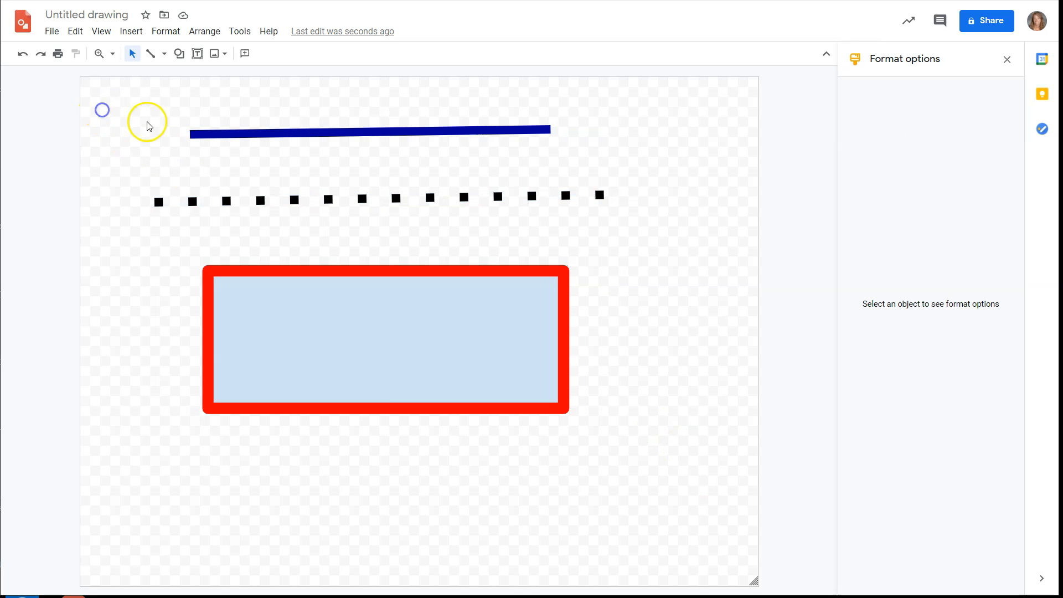
Step: Add the blue line, the dotted line and the rectangle one by one to a multiple selection, and clear it
left_click(200, 135)
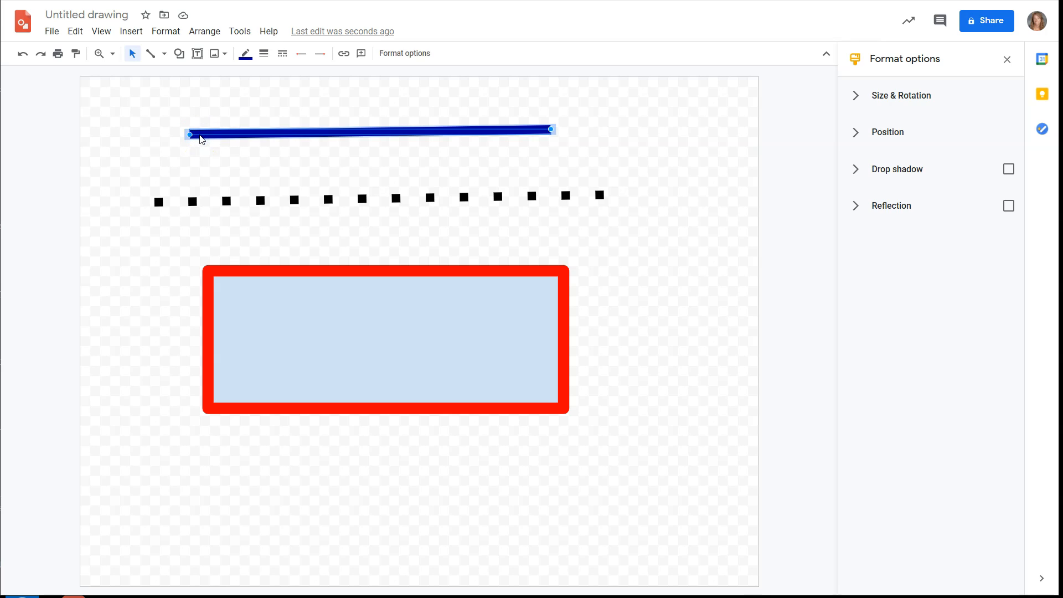
left_click(227, 202, "shift")
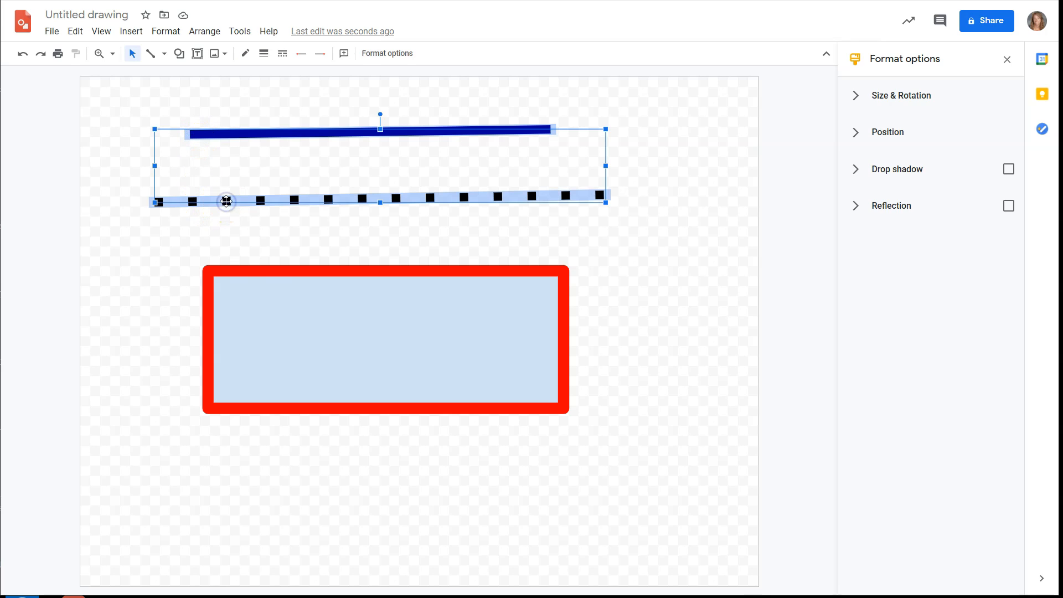
left_click(259, 274, "shift")
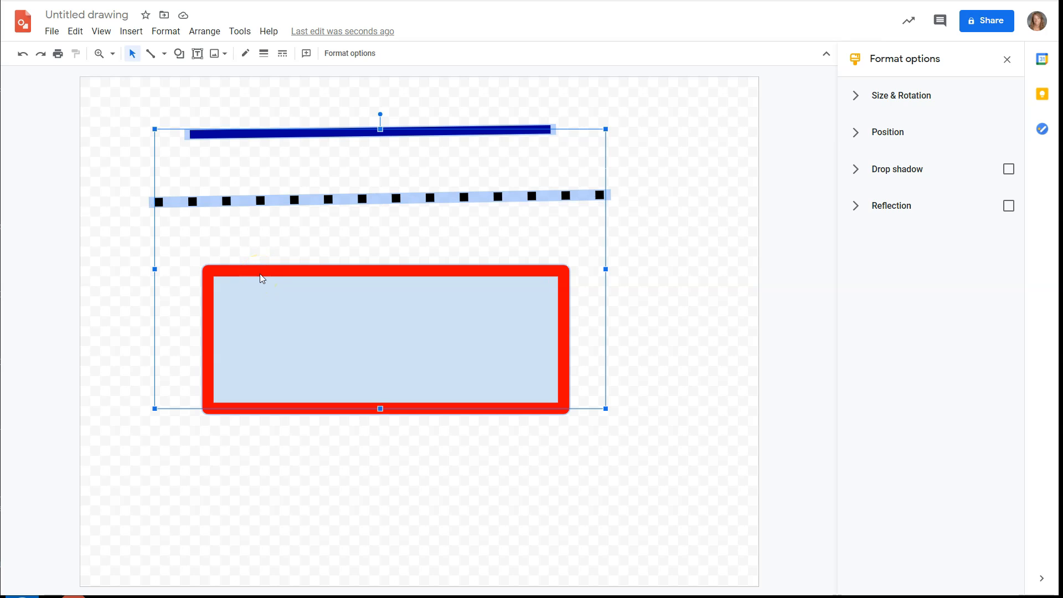
left_click(132, 112)
Step: Apply the Round join border decoration to both lines and the rectangle, and deselect them
left_click_drag(124, 104, 601, 448)
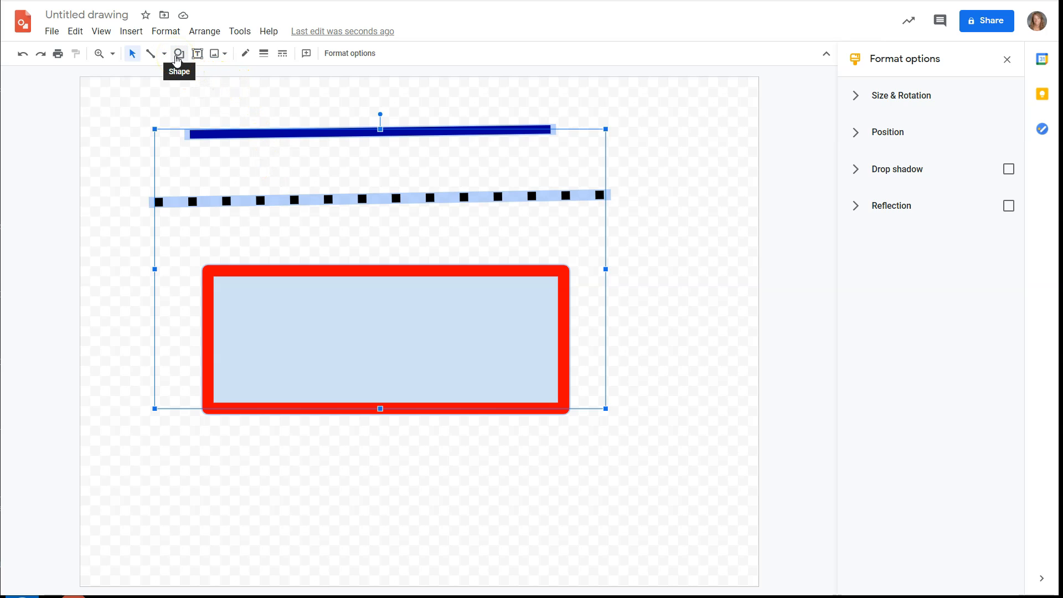
left_click(161, 31)
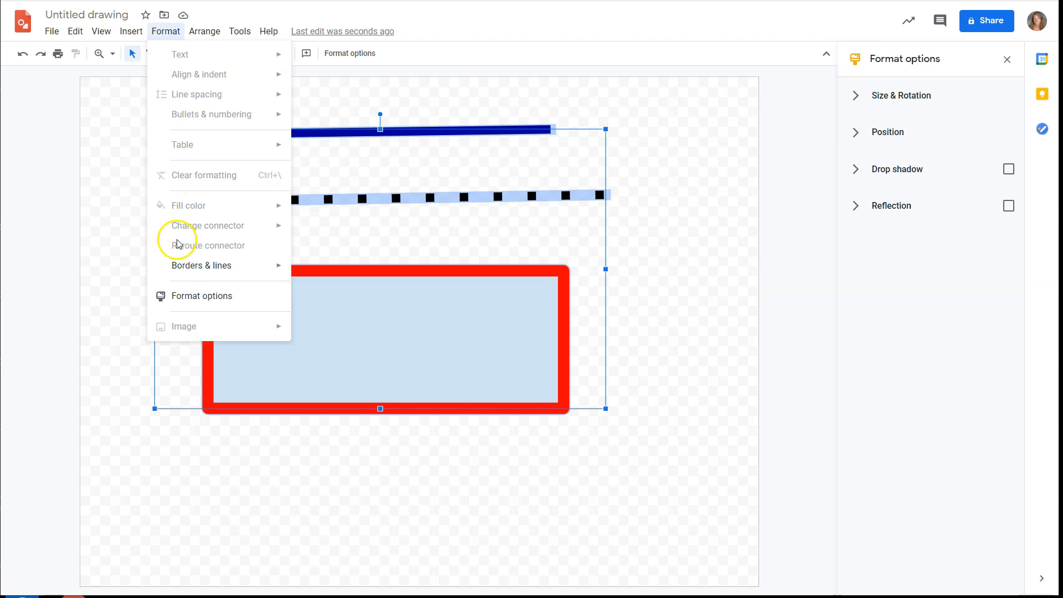
left_click(185, 268)
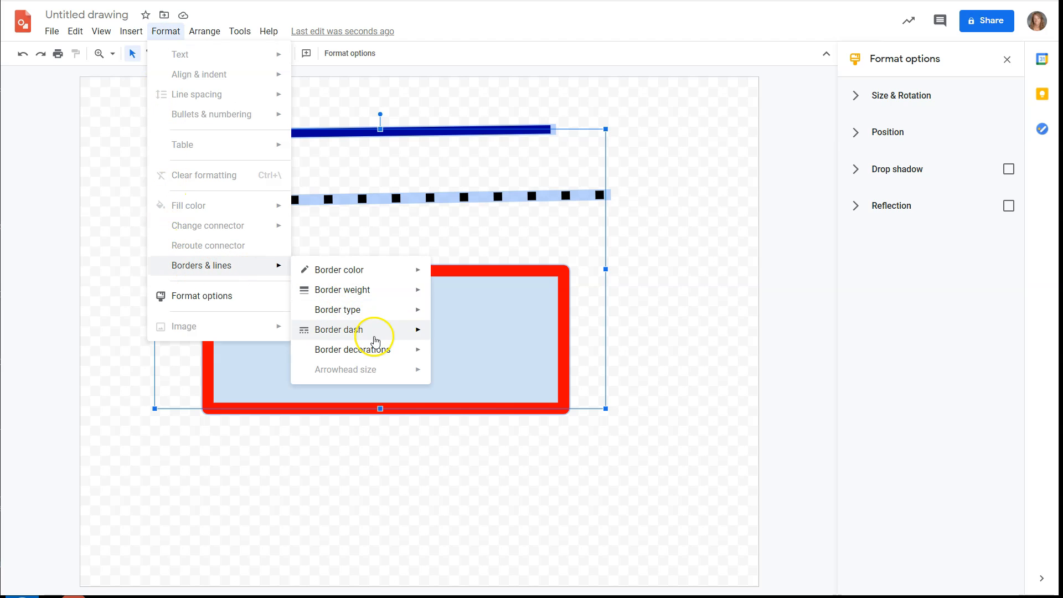
mouse_move(376, 355)
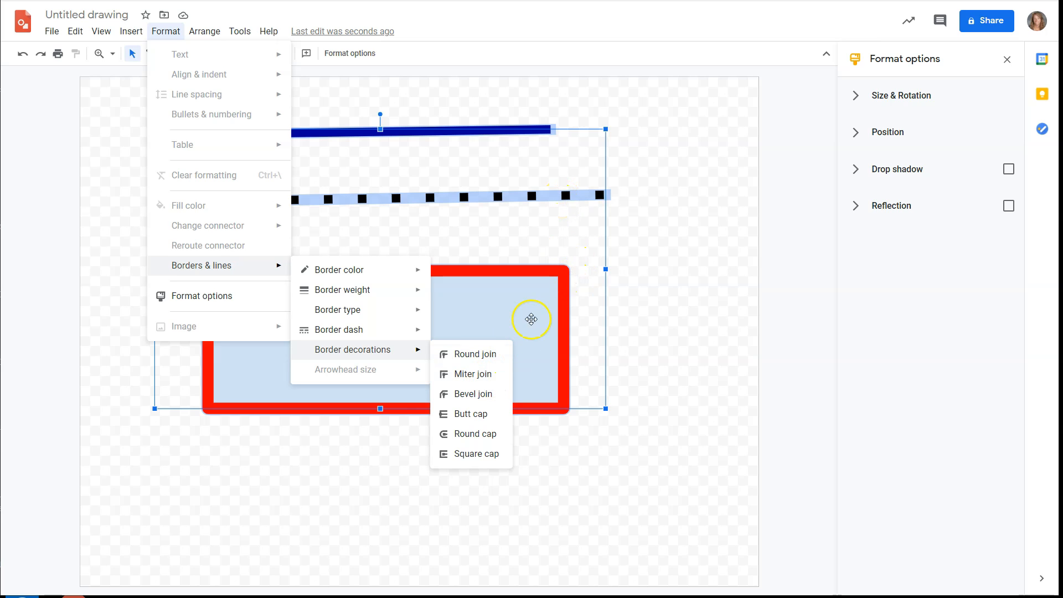
left_click(459, 355)
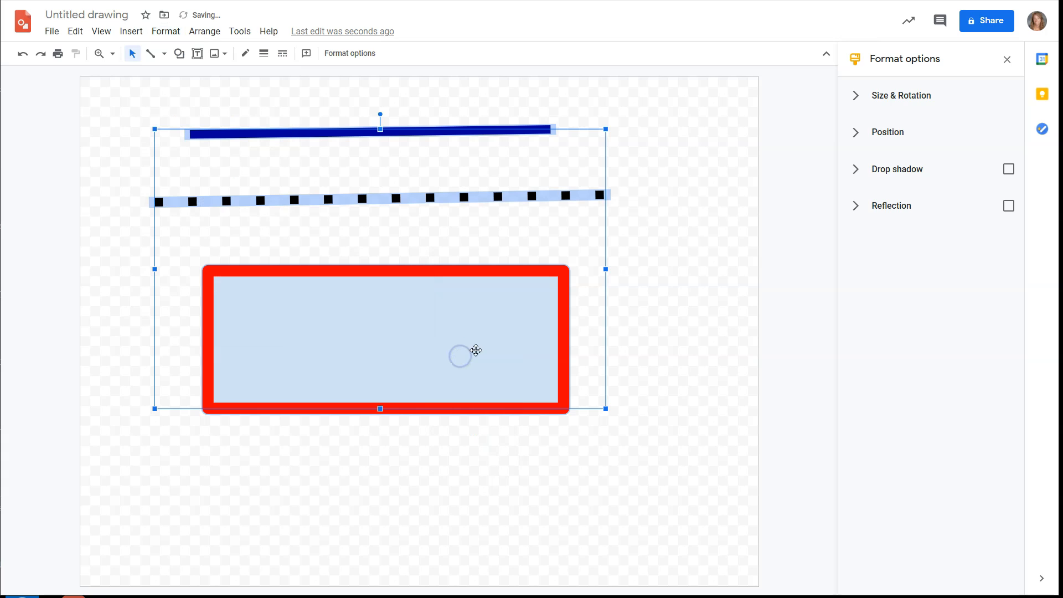
left_click(557, 144)
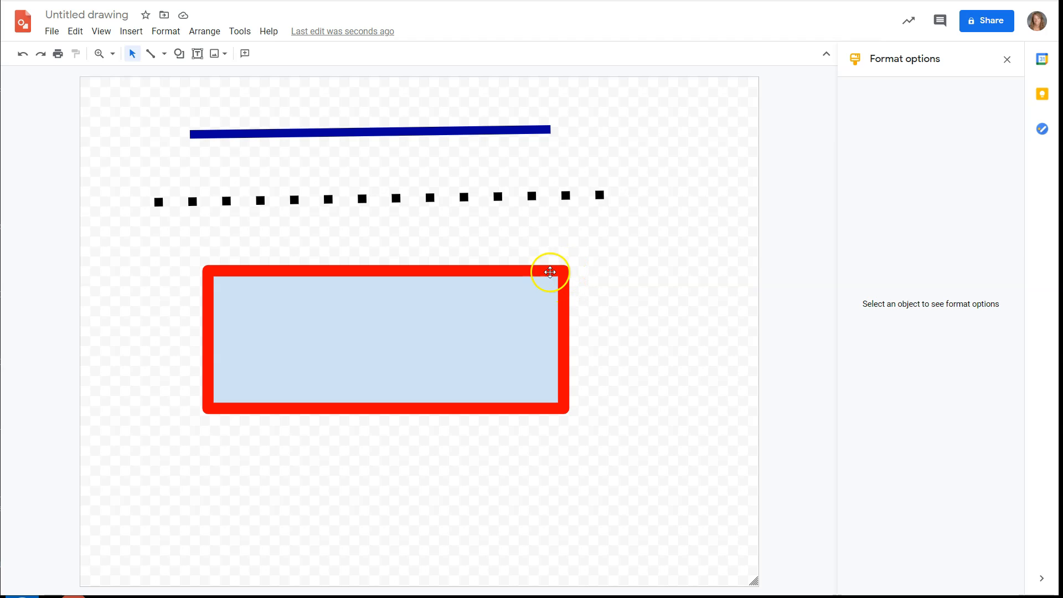
Step: Apply the Miter join border decoration to both lines and the rectangle, and deselect them
left_click_drag(139, 113, 639, 473)
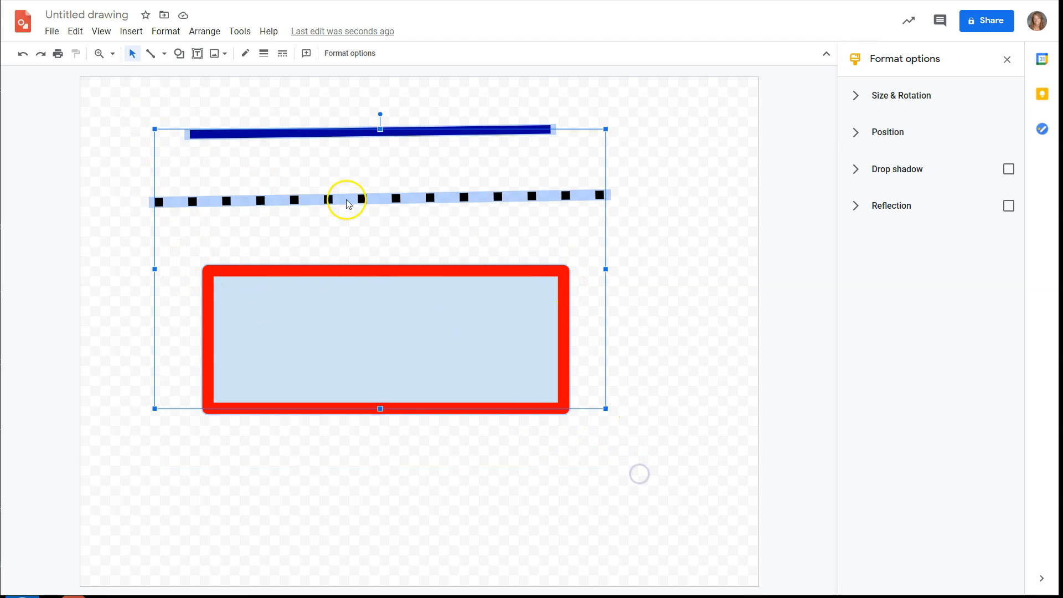
left_click(166, 31)
mouse_move(215, 270)
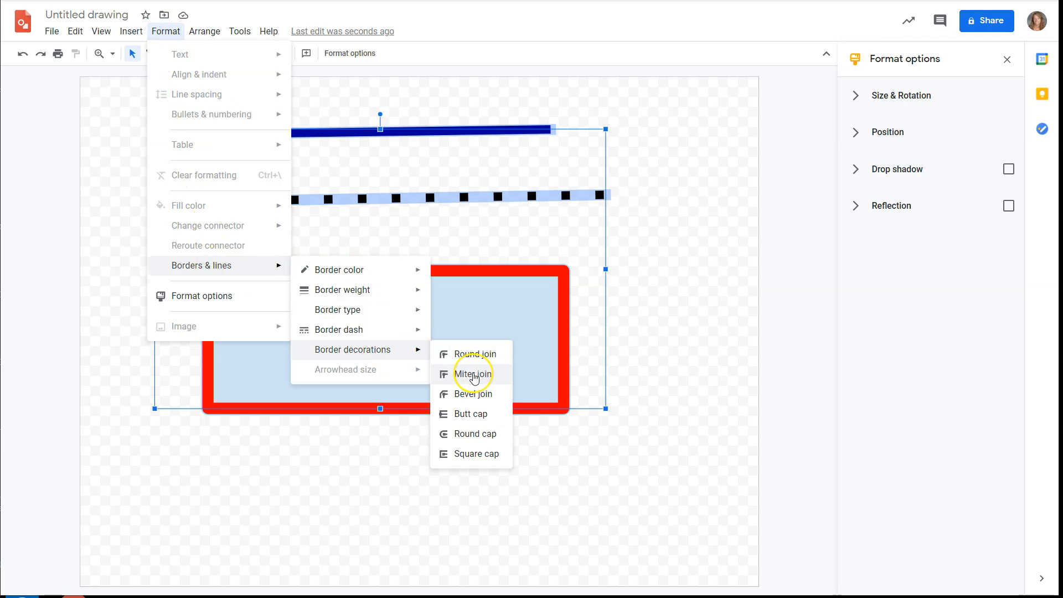
left_click(474, 375)
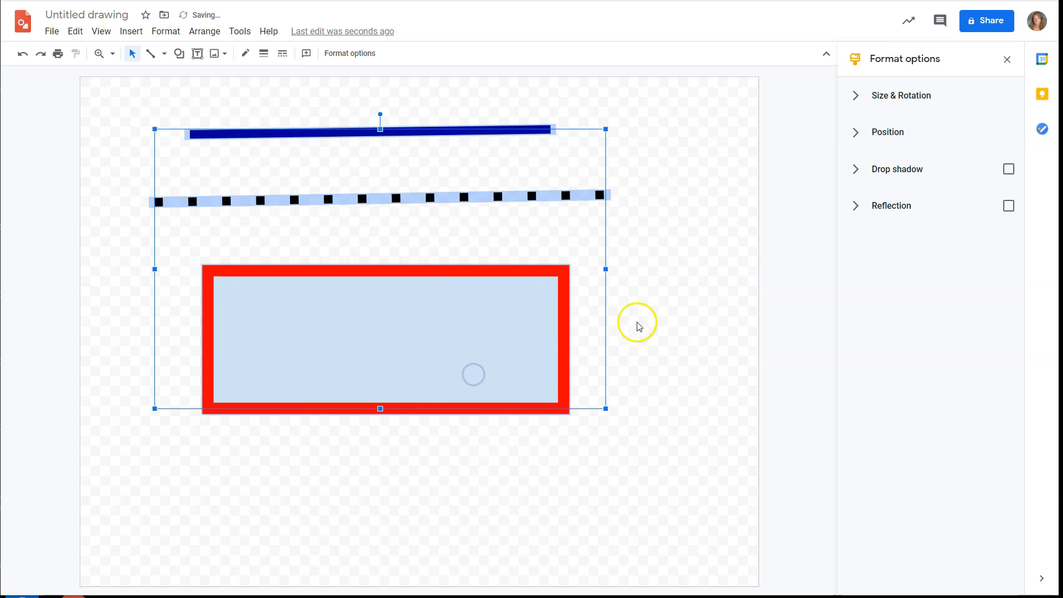
left_click(650, 293)
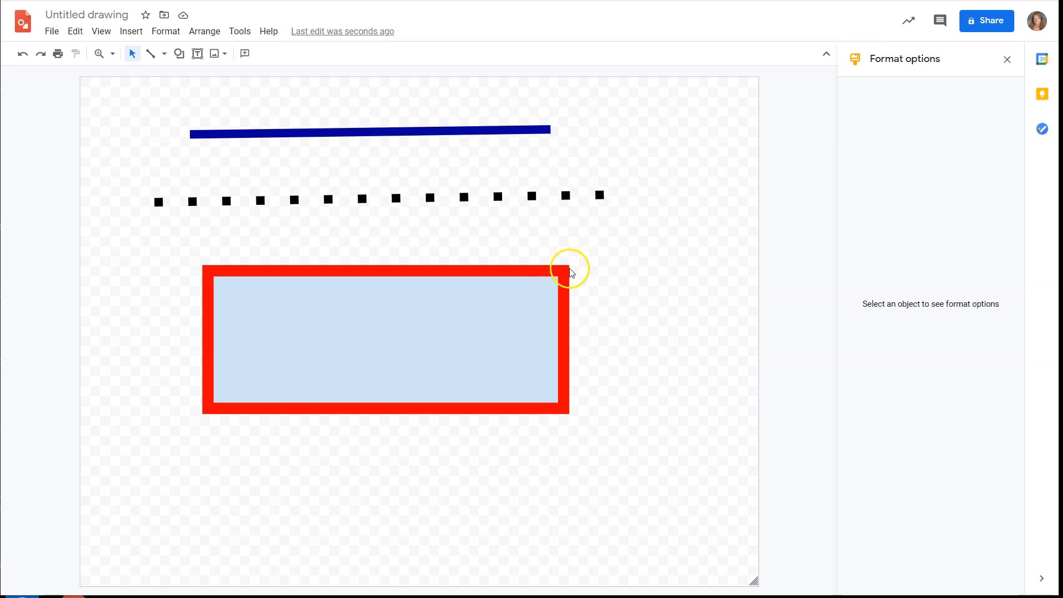
Step: Select both lines and the rectangle together and apply the Bevel join border decoration
left_click_drag(154, 115, 626, 422)
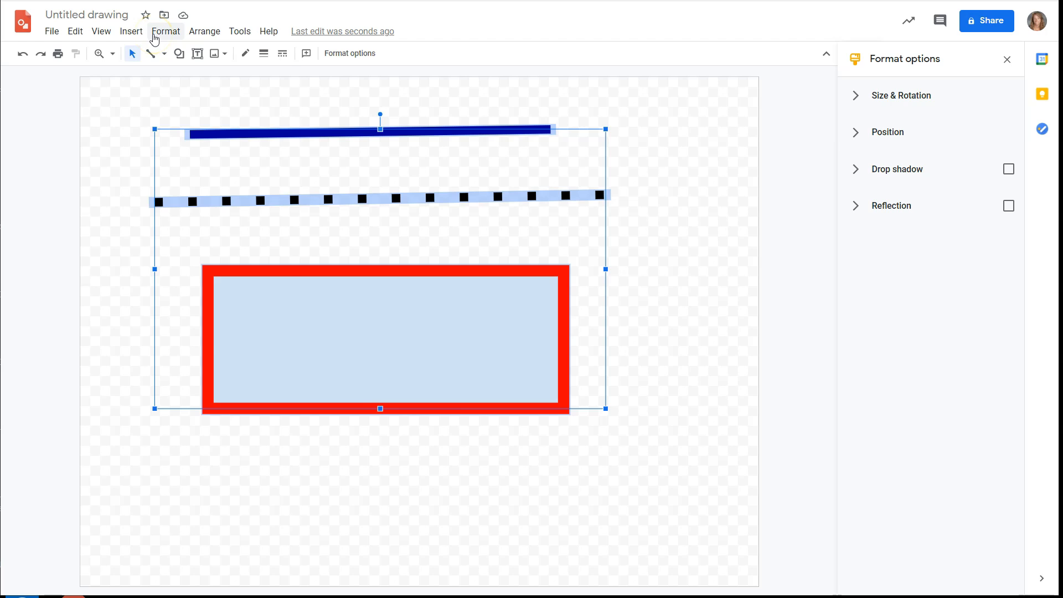
left_click(154, 37)
mouse_move(214, 265)
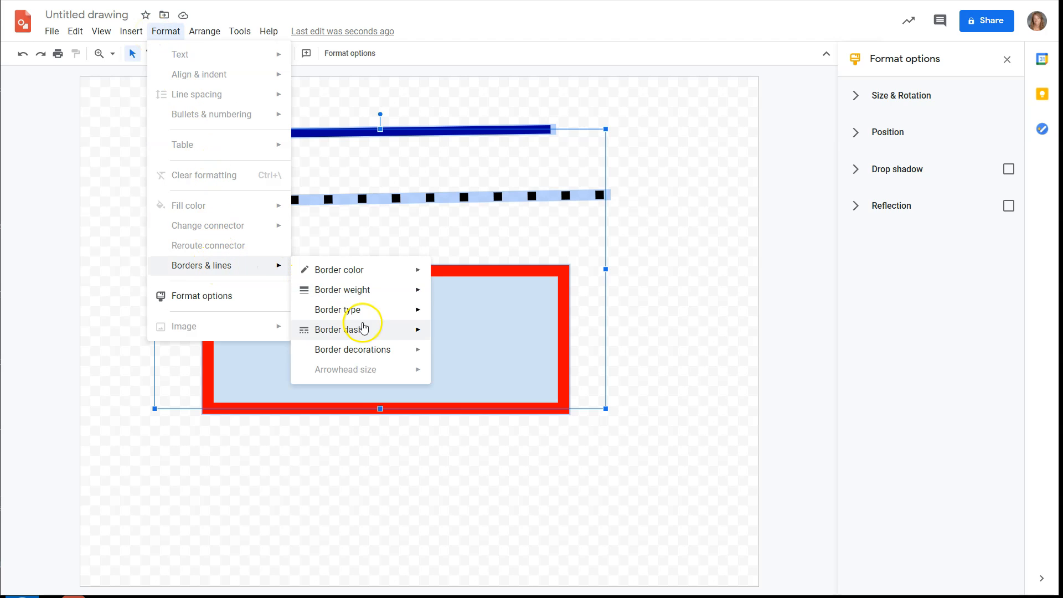
mouse_move(362, 354)
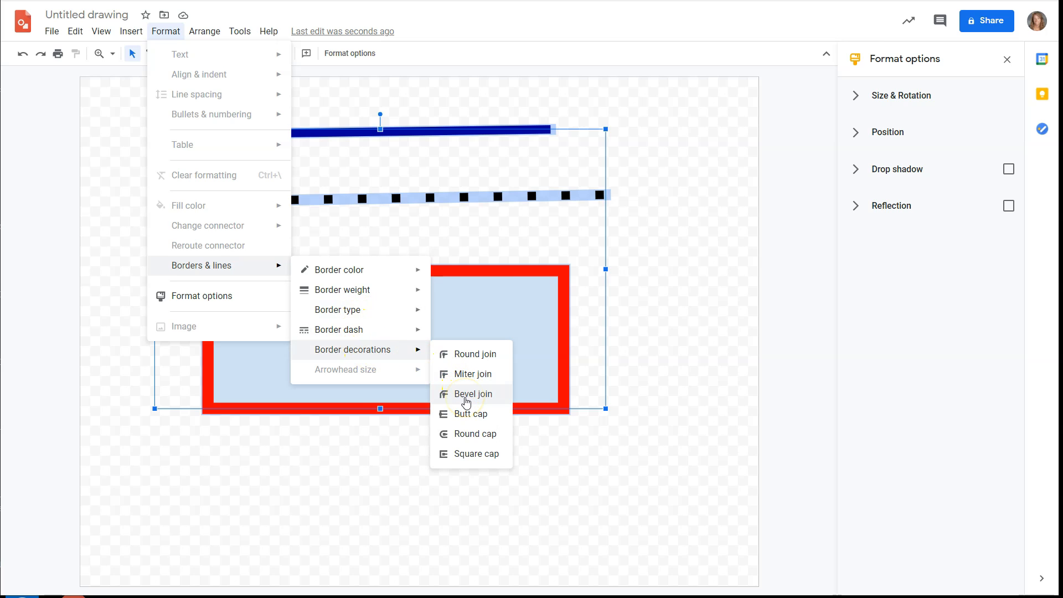
left_click(466, 394)
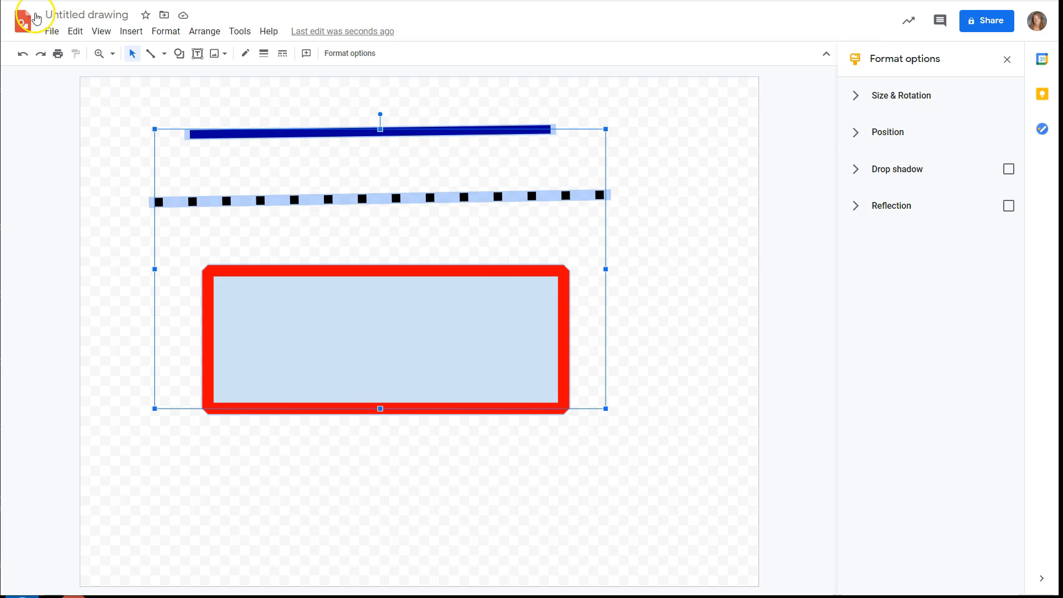
Step: Apply the Butt cap border decoration to the selected lines and rectangle
left_click(165, 31)
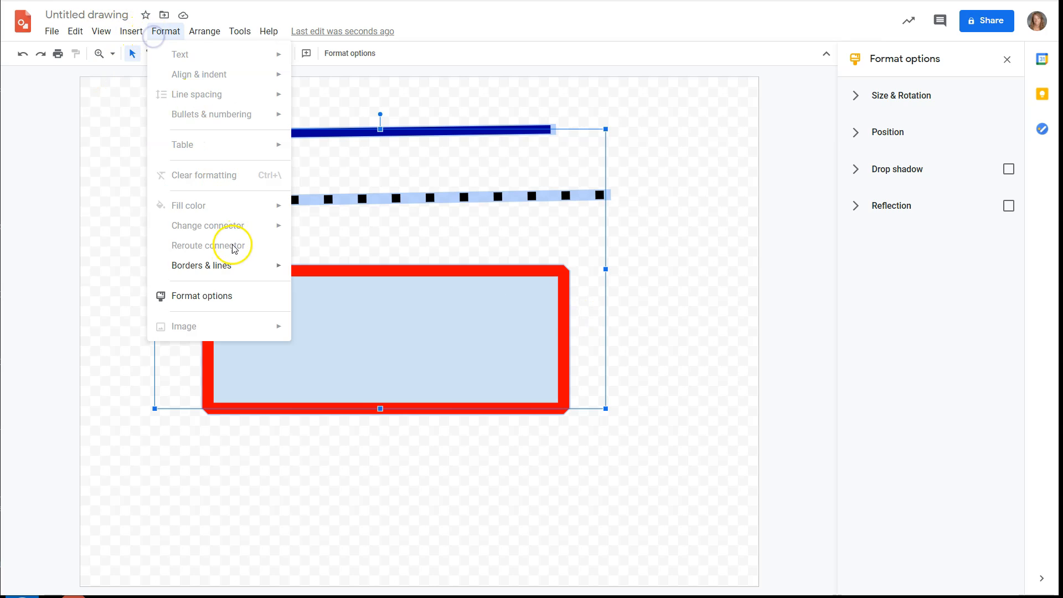
mouse_move(231, 269)
mouse_move(426, 349)
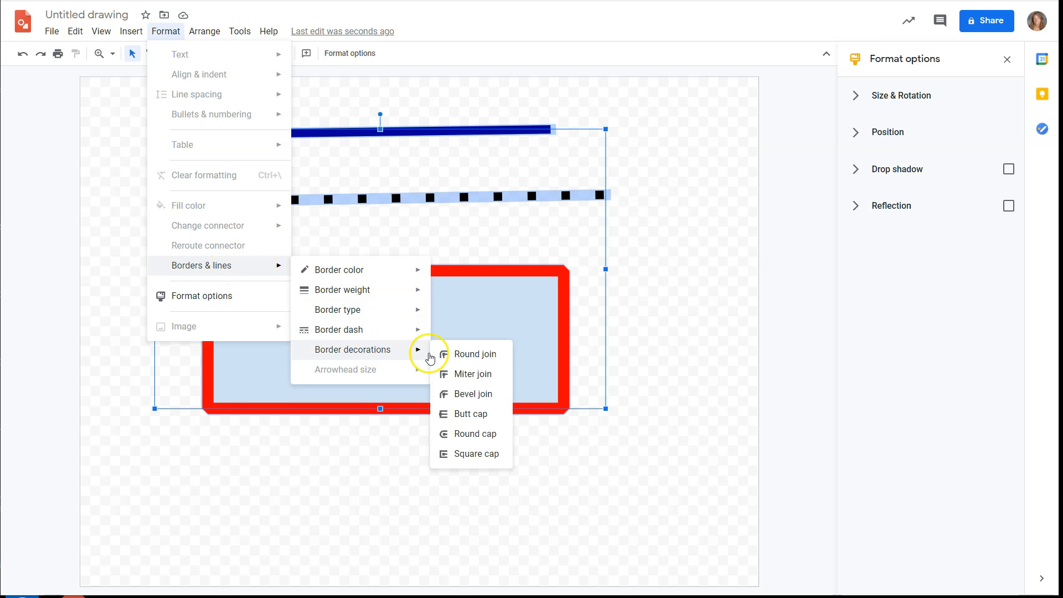
left_click(479, 415)
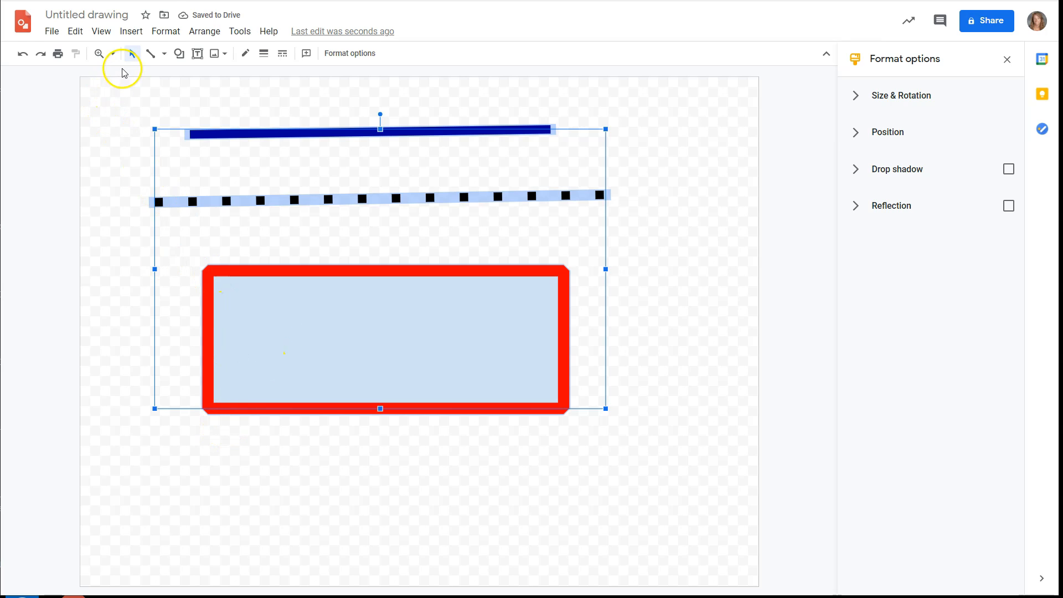
Step: Apply the Round cap border decoration to the selected lines and rectangle
left_click(122, 33)
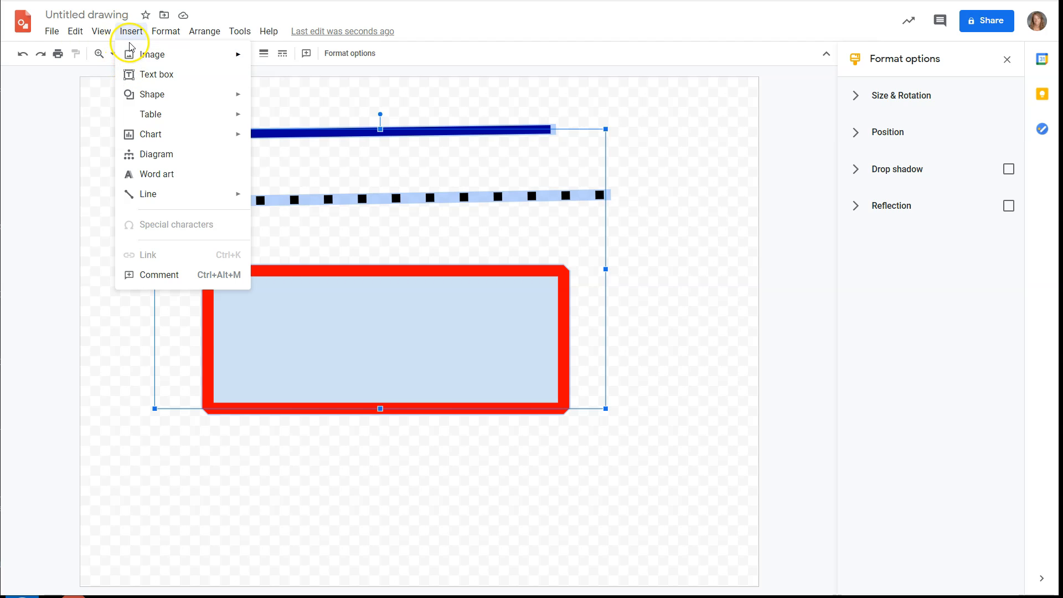
mouse_move(152, 32)
mouse_move(190, 267)
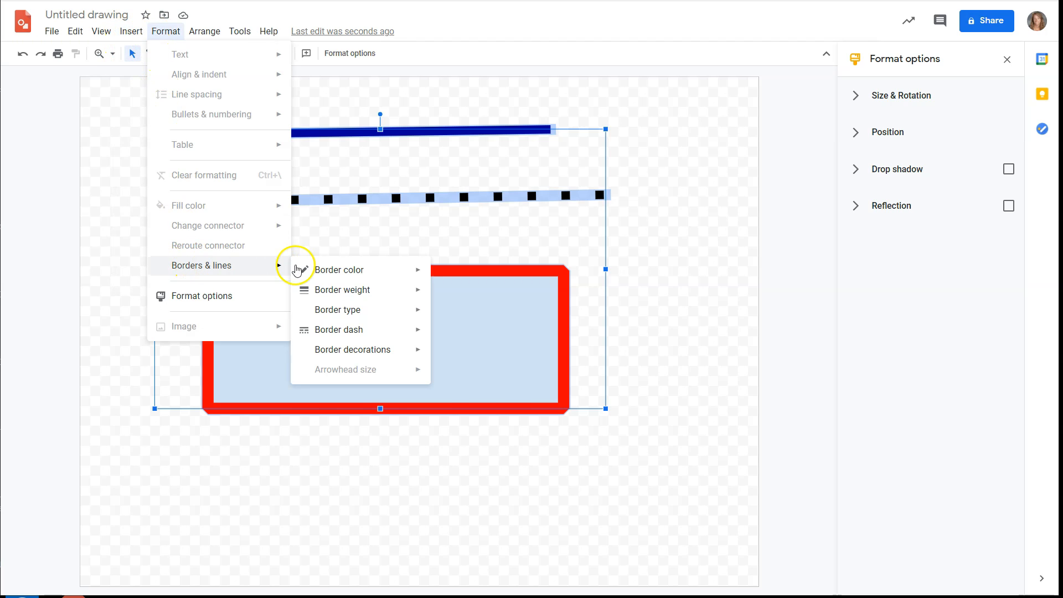
mouse_move(315, 273)
mouse_move(342, 352)
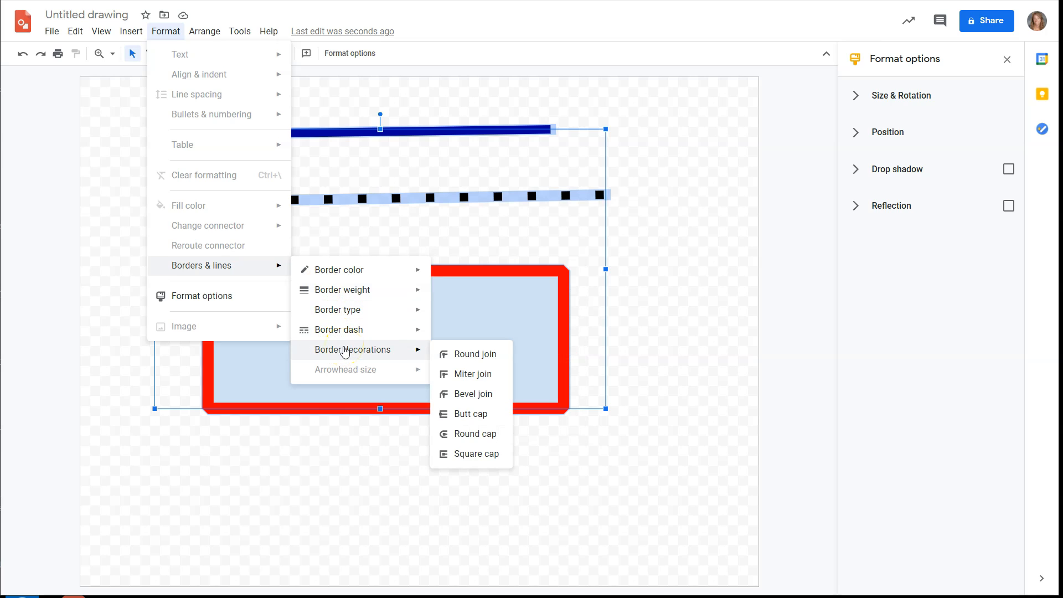
left_click(474, 437)
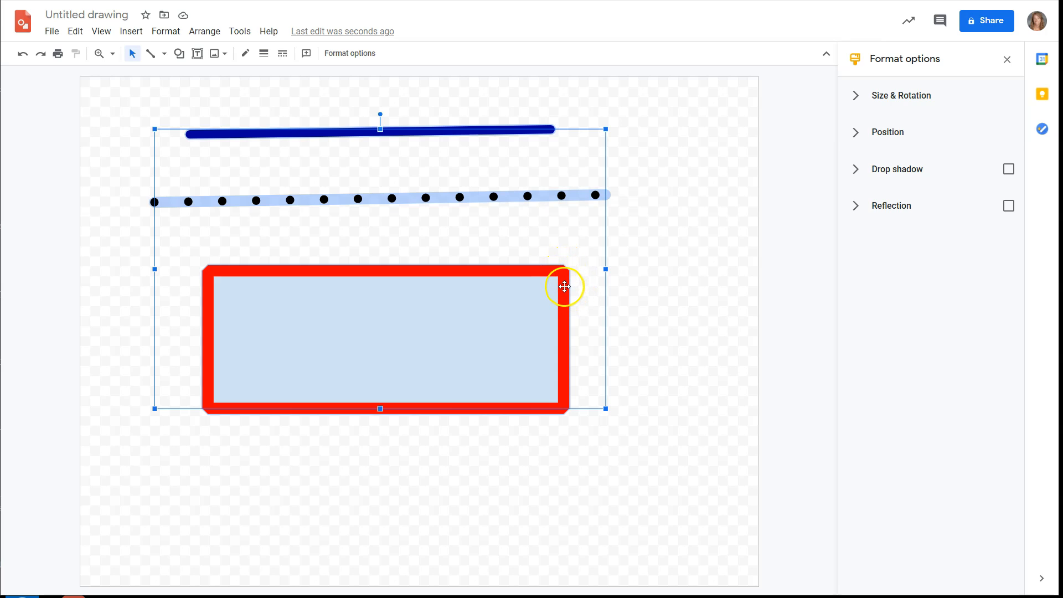
Step: Apply the Square cap border decoration to both lines and the rectangle, and delete all three objects
left_click(166, 31)
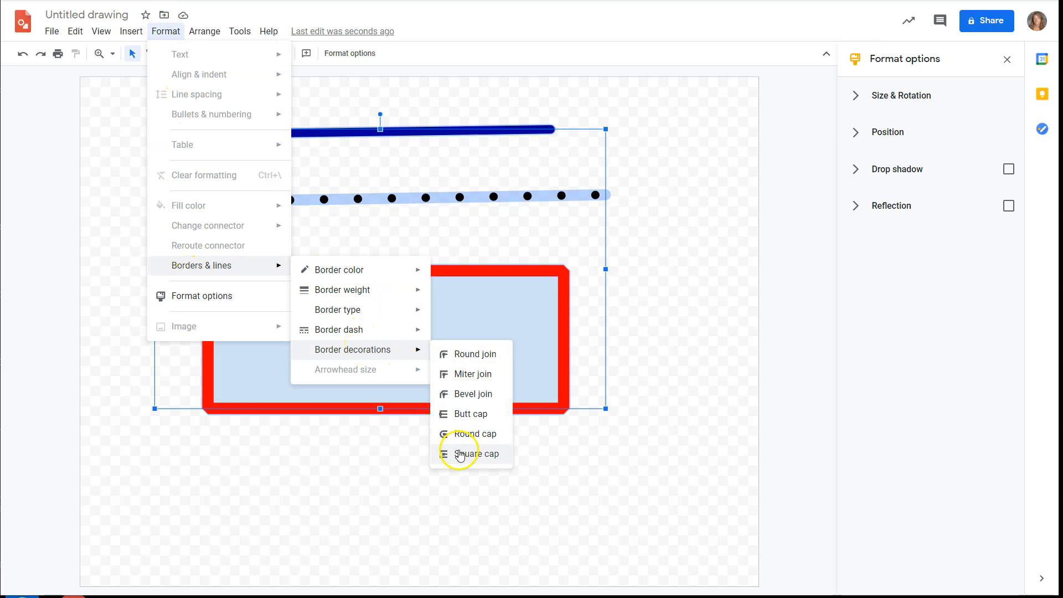
left_click(463, 457)
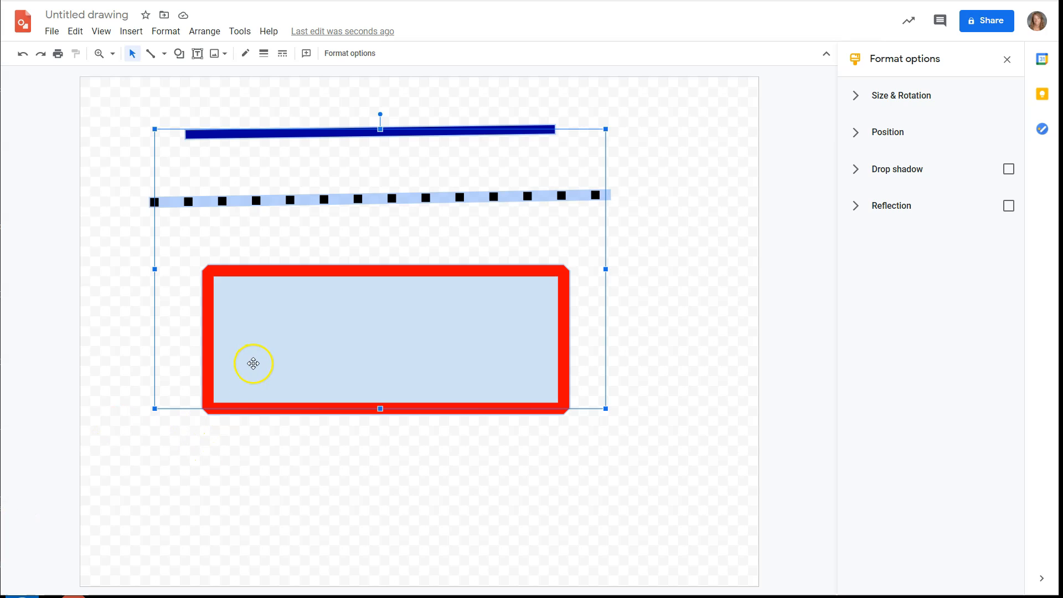
key("Delete")
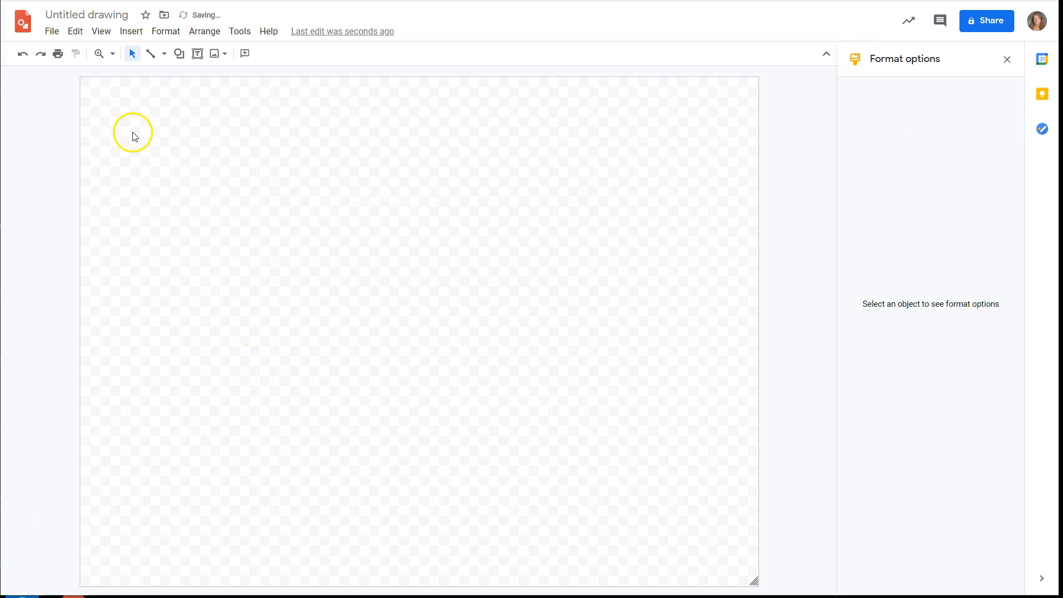
Step: Draw an elbow connector running diagonally down across the middle of the empty canvas
left_click(149, 54)
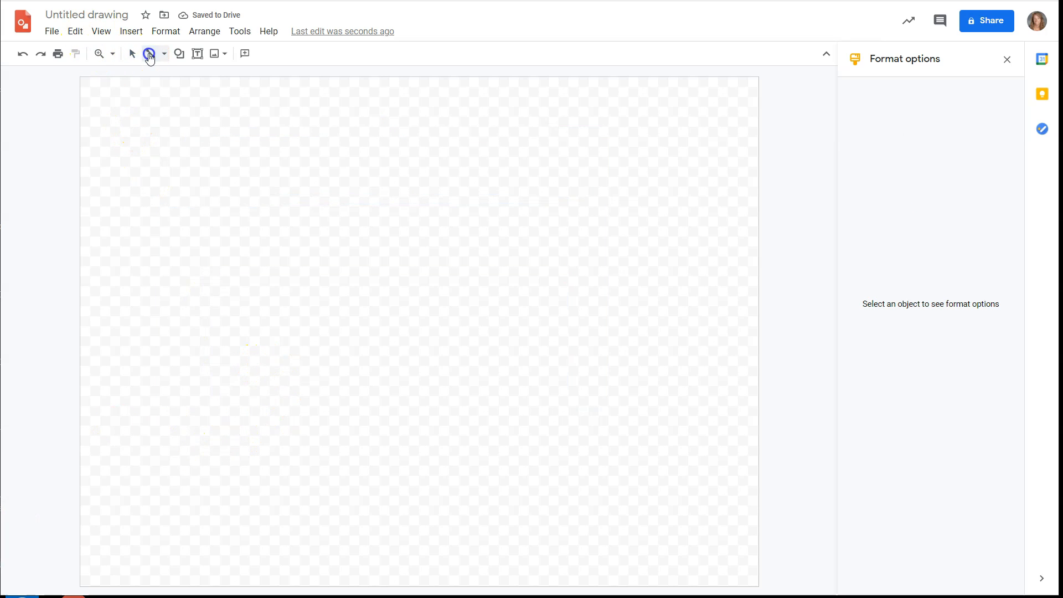
left_click(162, 54)
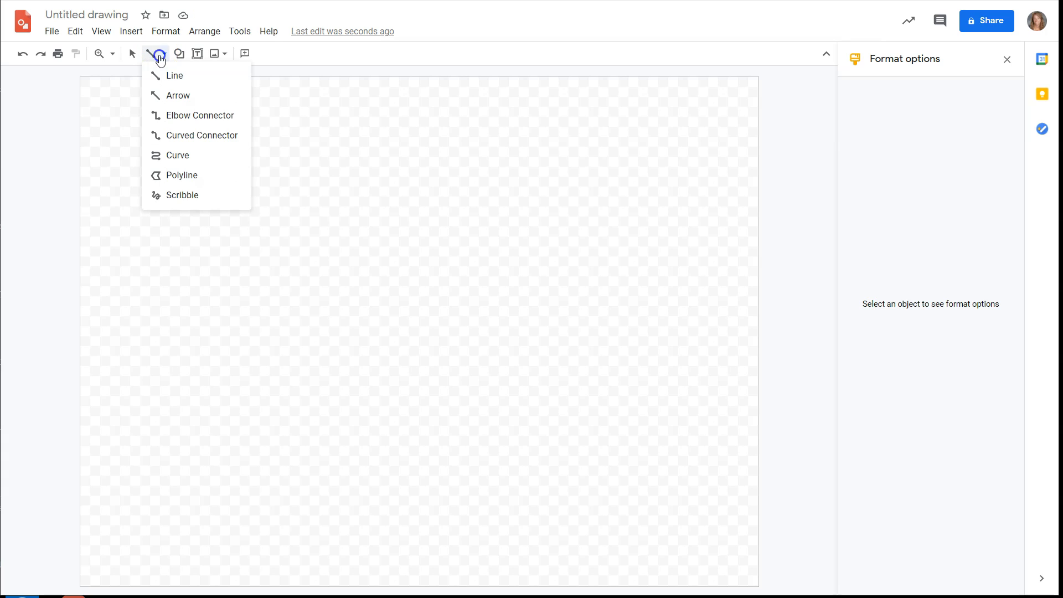
left_click(180, 99)
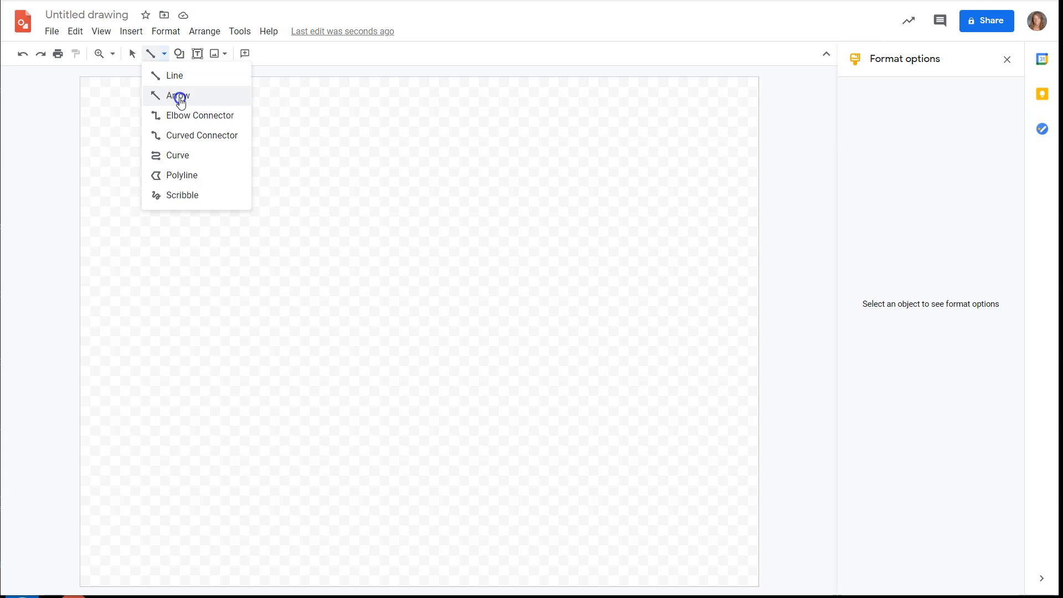
left_click(180, 110)
left_click_drag(233, 171, 468, 366)
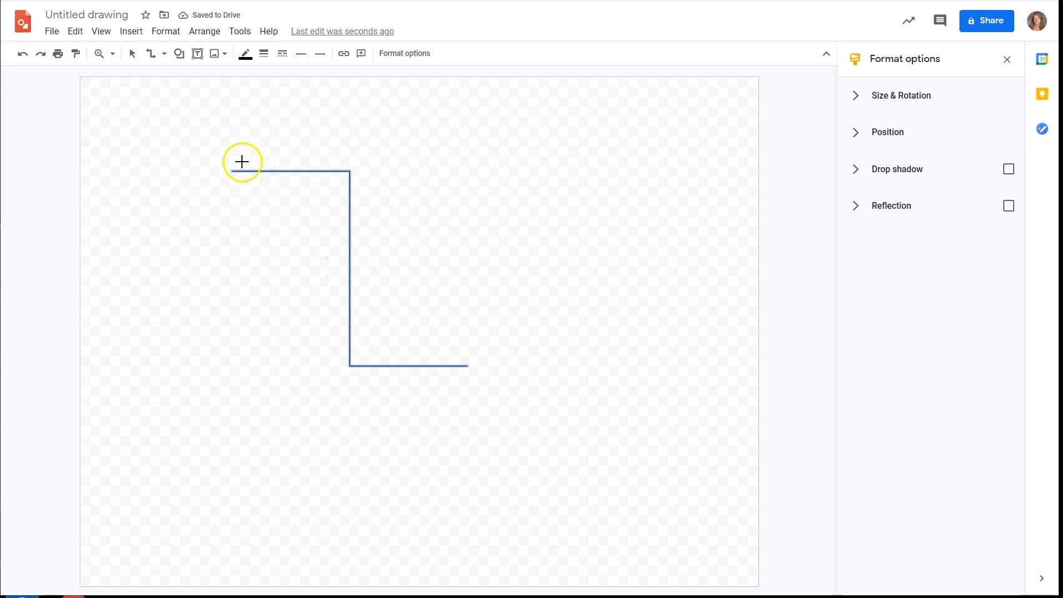
Step: Shift the elbow connector's vertical segment towards its end point and back near its start point, and delete the connector
left_click(131, 53)
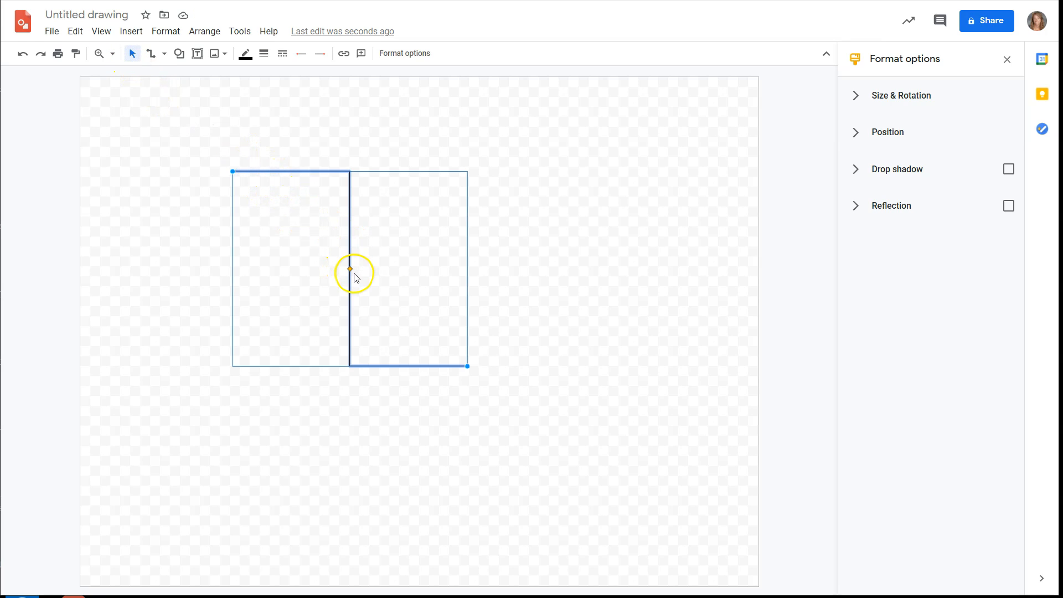
left_click_drag(350, 269, 428, 222)
left_click_drag(426, 266, 275, 328)
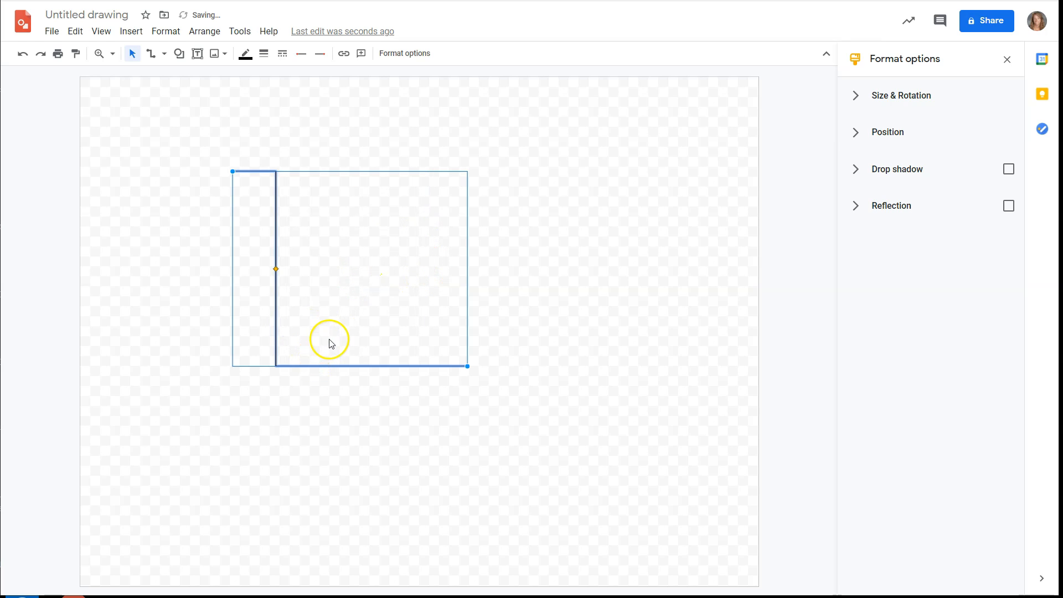
key("Delete")
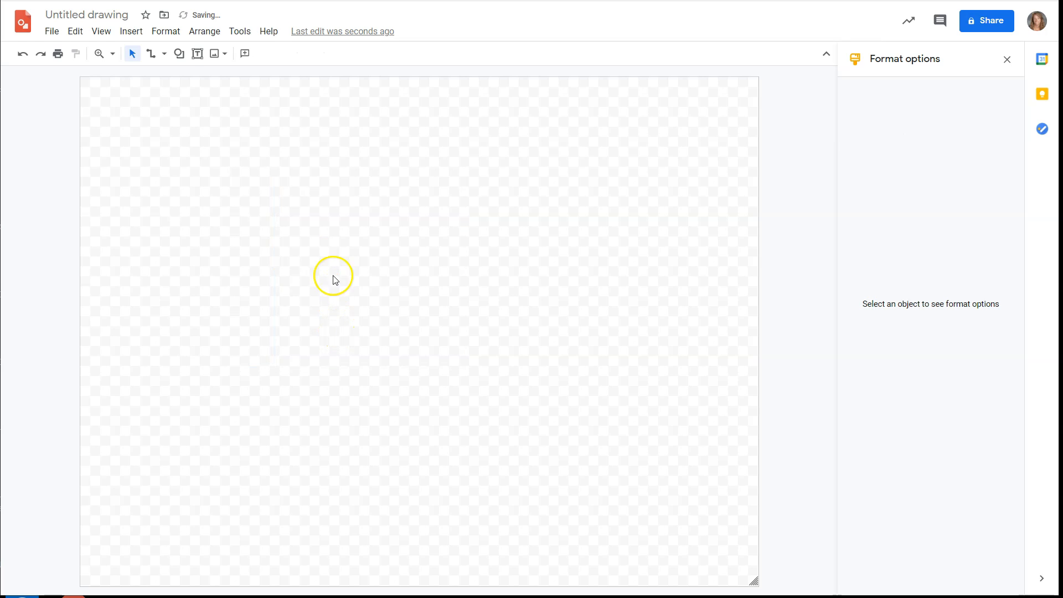
Step: Draw an open, winding freeform line with the Curve tool, weaving across the upper canvas and back through its lower half
left_click(164, 56)
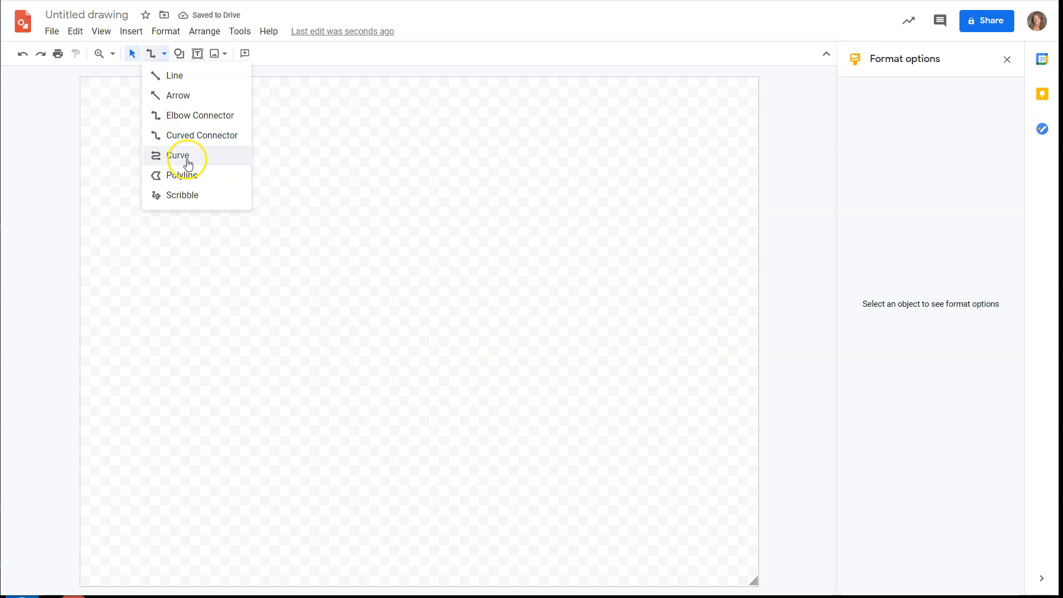
left_click(187, 158)
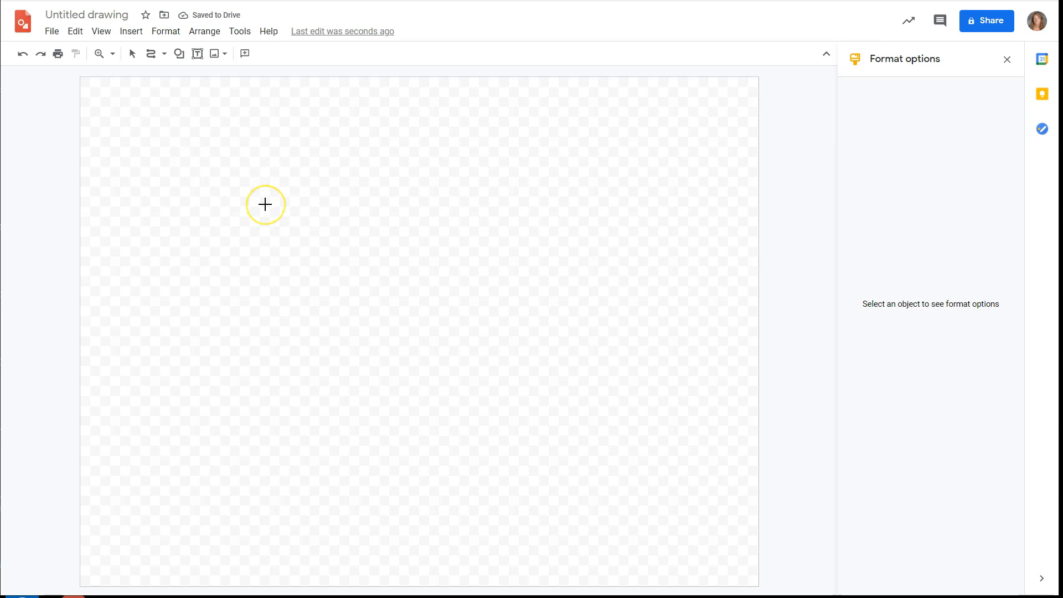
left_click(202, 220)
left_click(316, 120)
left_click(448, 184)
left_click(523, 118)
left_click(625, 162)
left_click(625, 162)
left_click(622, 257)
left_click(522, 260)
left_click(596, 359)
left_click(685, 338)
left_click(713, 436)
left_click(581, 487)
left_click(491, 415)
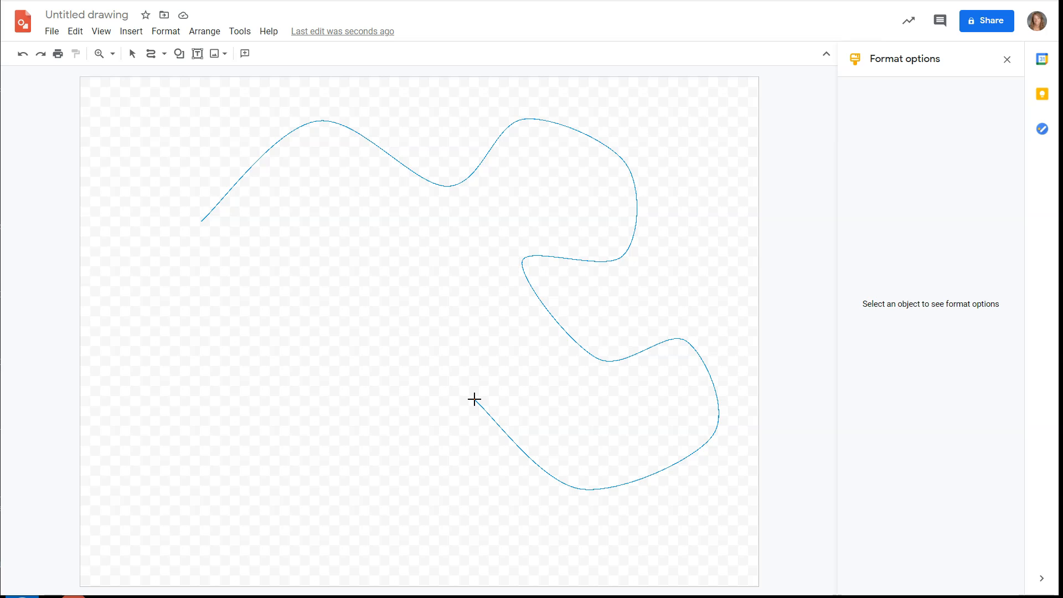
left_click(474, 399)
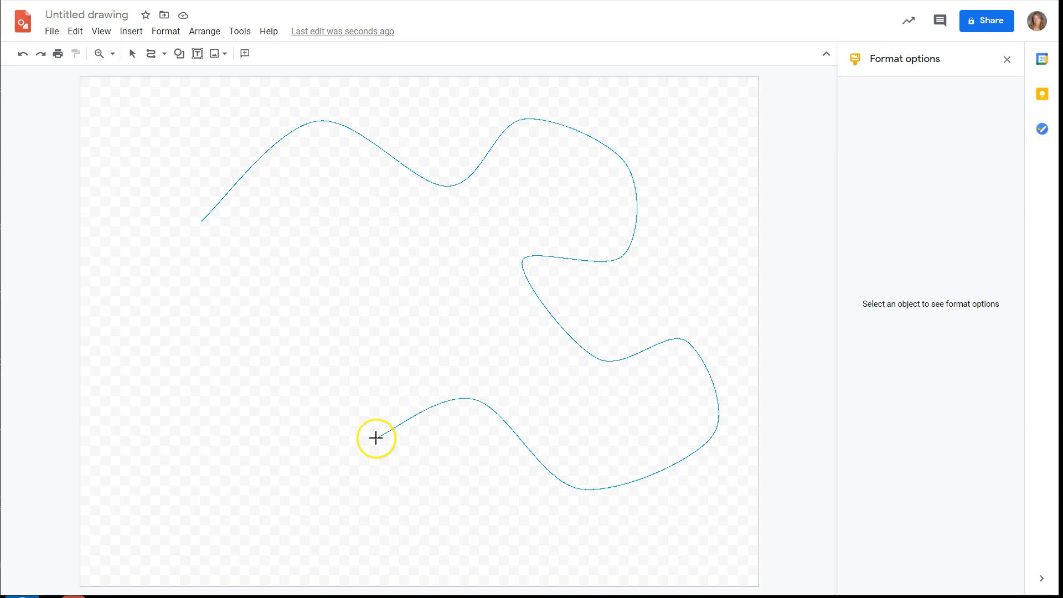
double_click(376, 439)
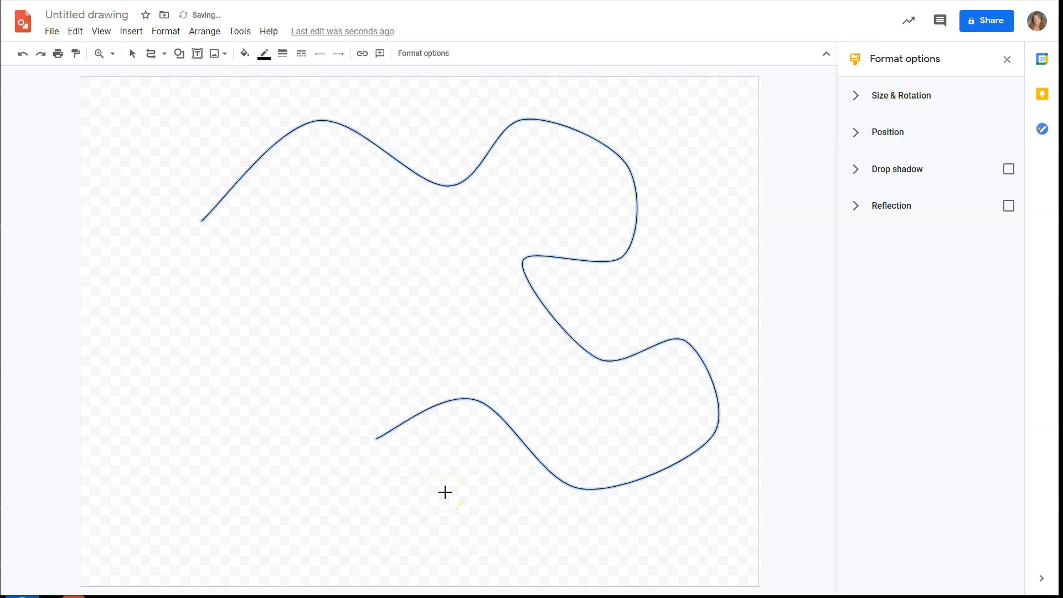
Step: Set the curve's line weight to 12px and its line dash to dotted
left_click(282, 53)
left_click(303, 176)
left_click(301, 54)
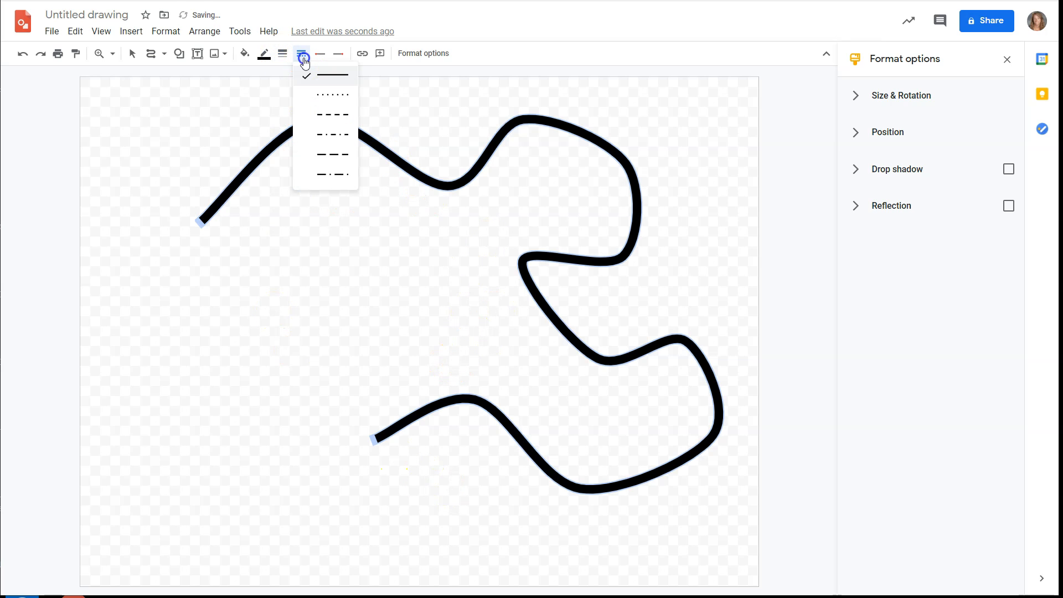
left_click(332, 94)
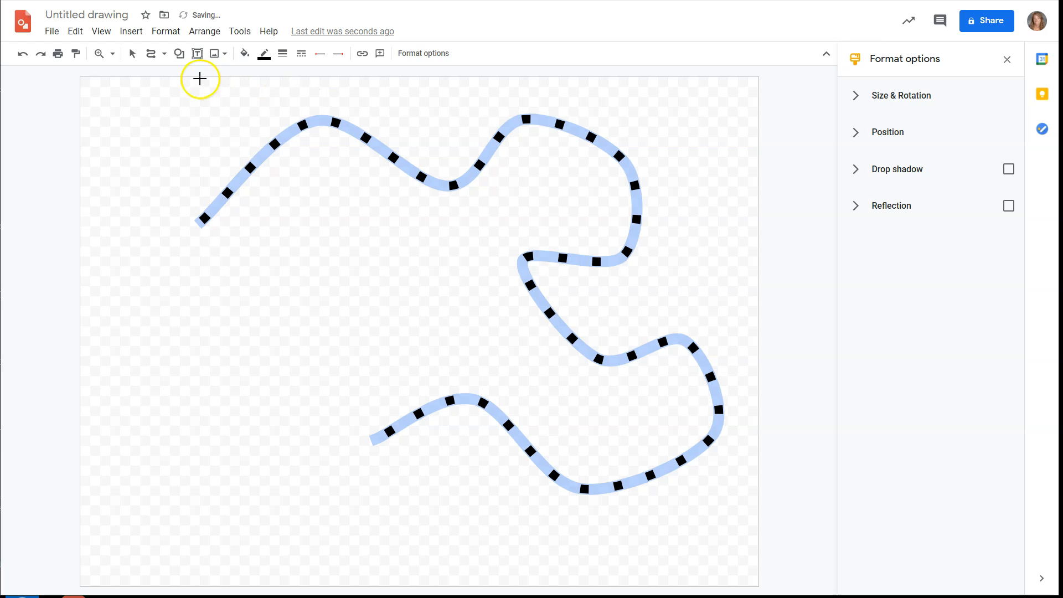
Step: Apply the Round cap line decoration to the dotted curve
left_click(165, 31)
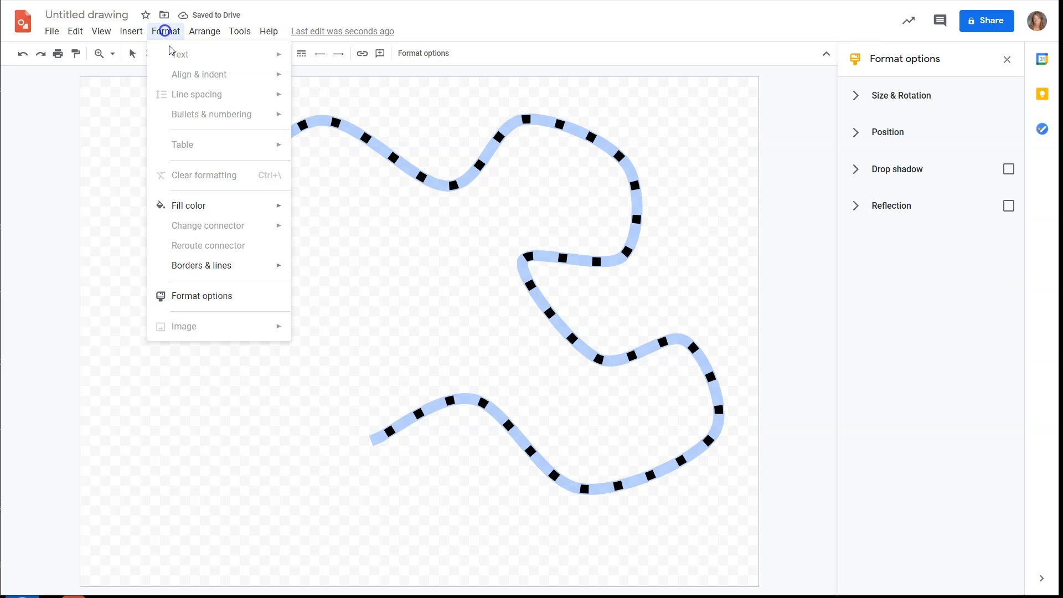
mouse_move(202, 267)
mouse_move(381, 355)
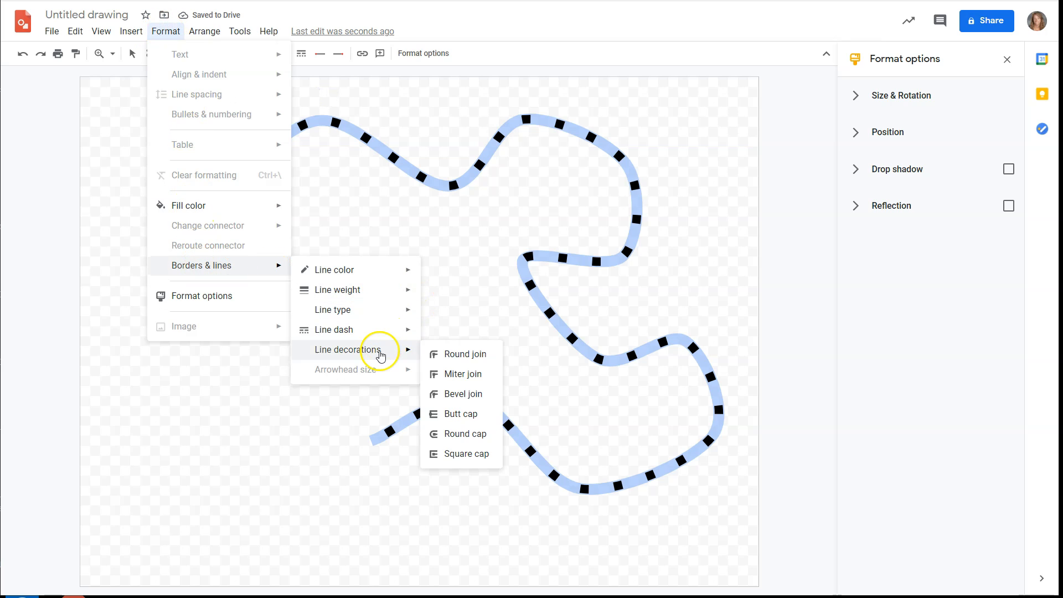
left_click(463, 435)
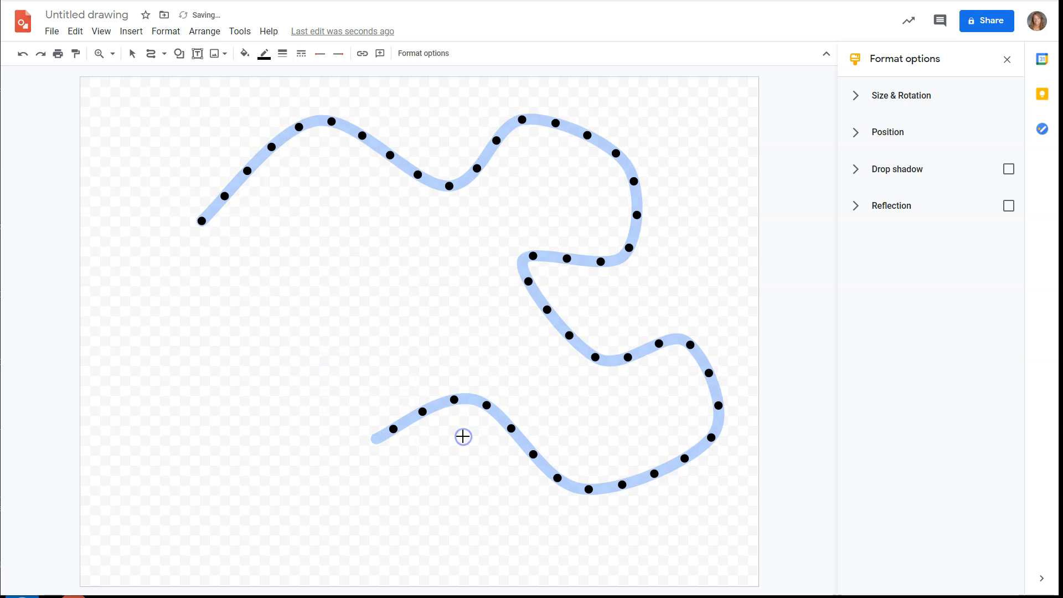
Step: Set the dotted curve's line color to red and its line type to Double
left_click(264, 54)
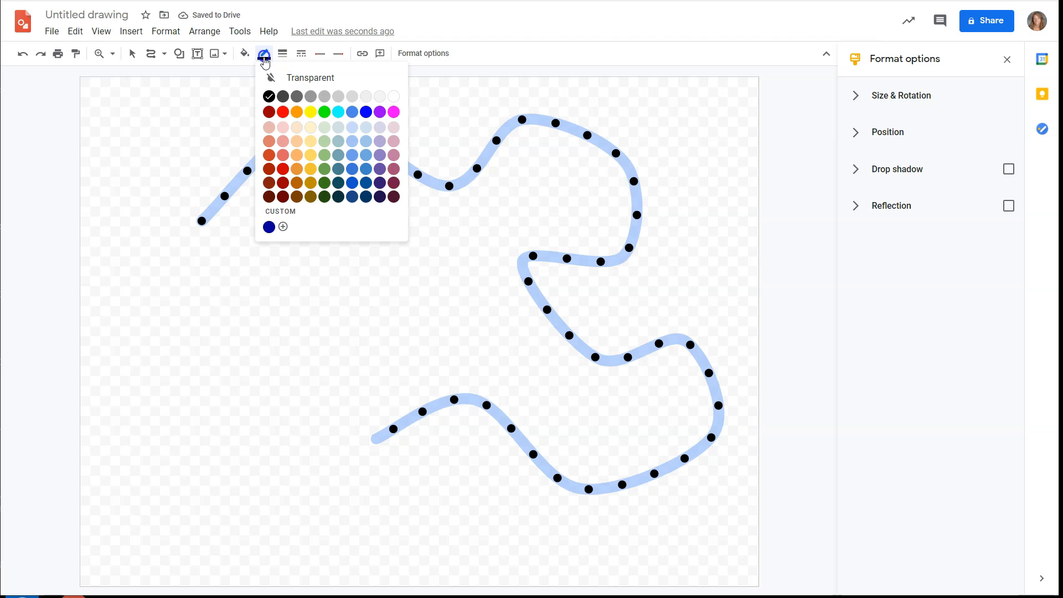
left_click(283, 111)
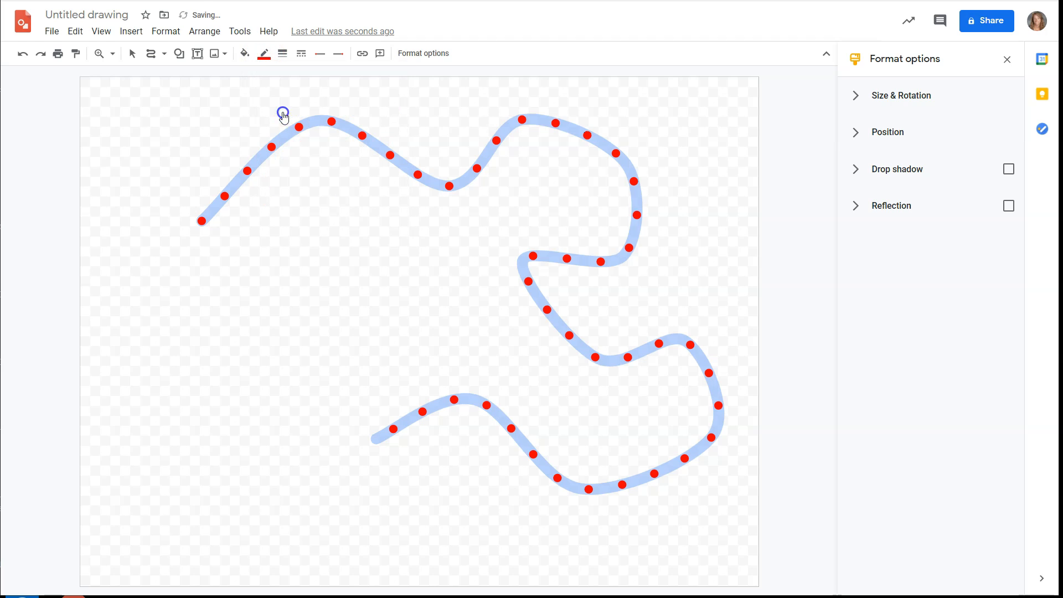
left_click(303, 56)
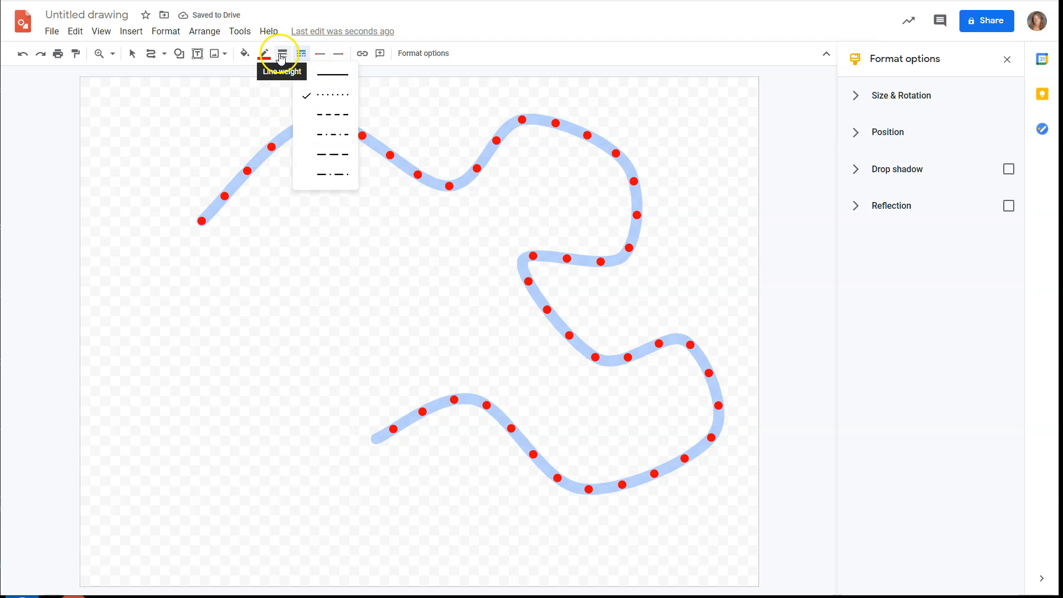
left_click(282, 55)
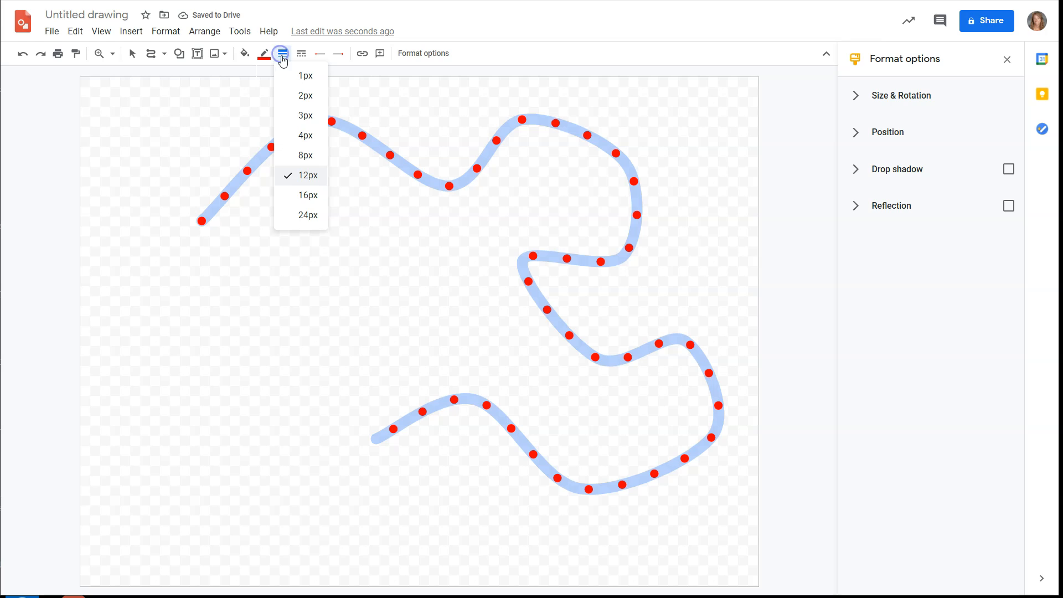
left_click(180, 39)
mouse_move(220, 270)
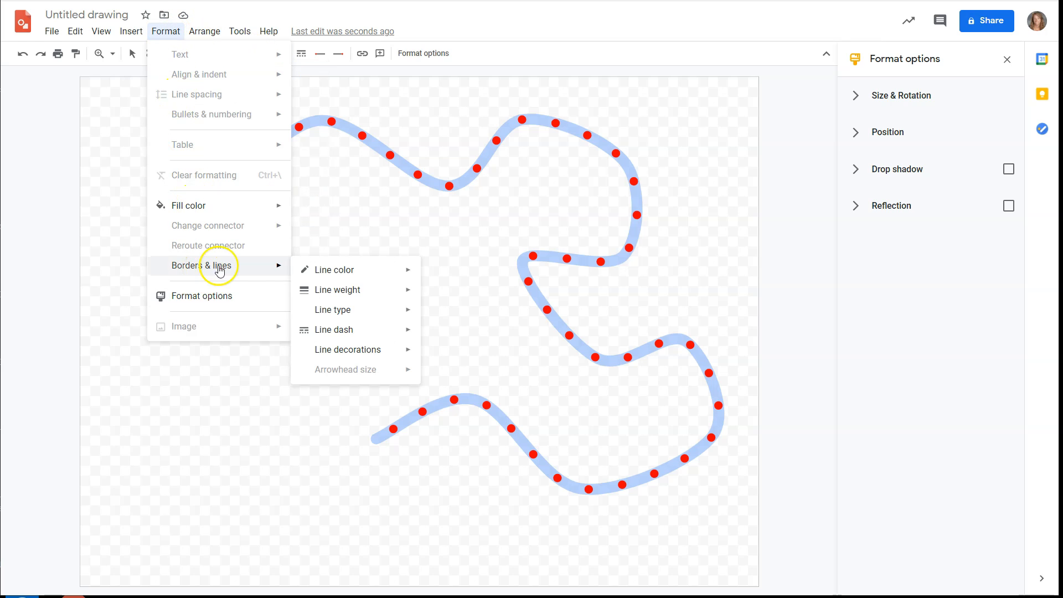
mouse_move(361, 320)
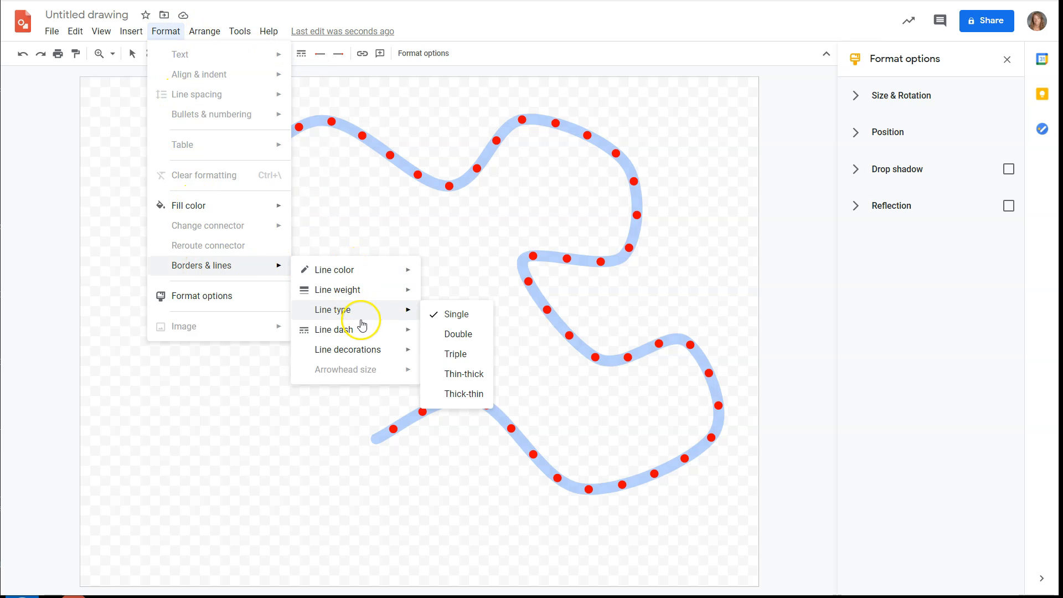
left_click(464, 335)
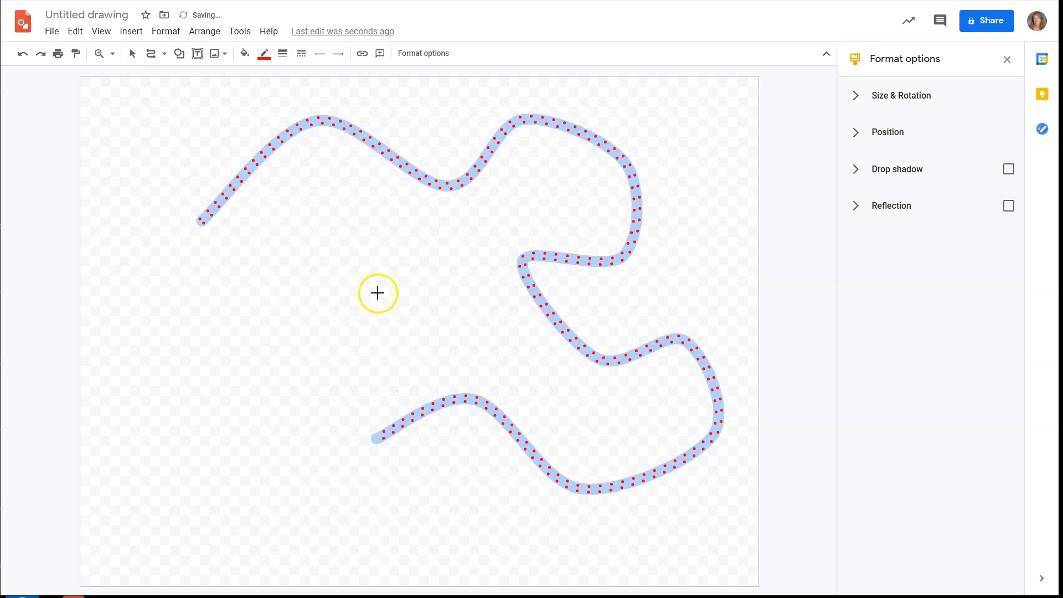
Step: Clear the canvas by deleting the red dotted curve together with the short stray line drawn beside it
mouse_move(348, 281)
left_mouse_down()
mouse_move(332, 367)
mouse_move(344, 286)
mouse_move(238, 171)
mouse_move(304, 222)
left_mouse_up()
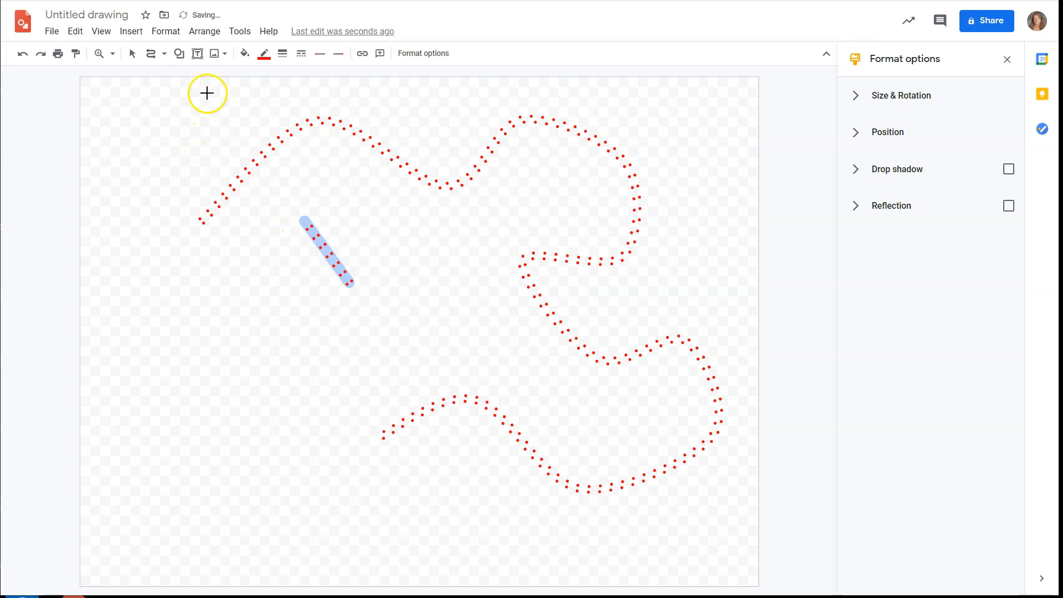
left_click(132, 53)
left_click_drag(205, 107, 684, 507)
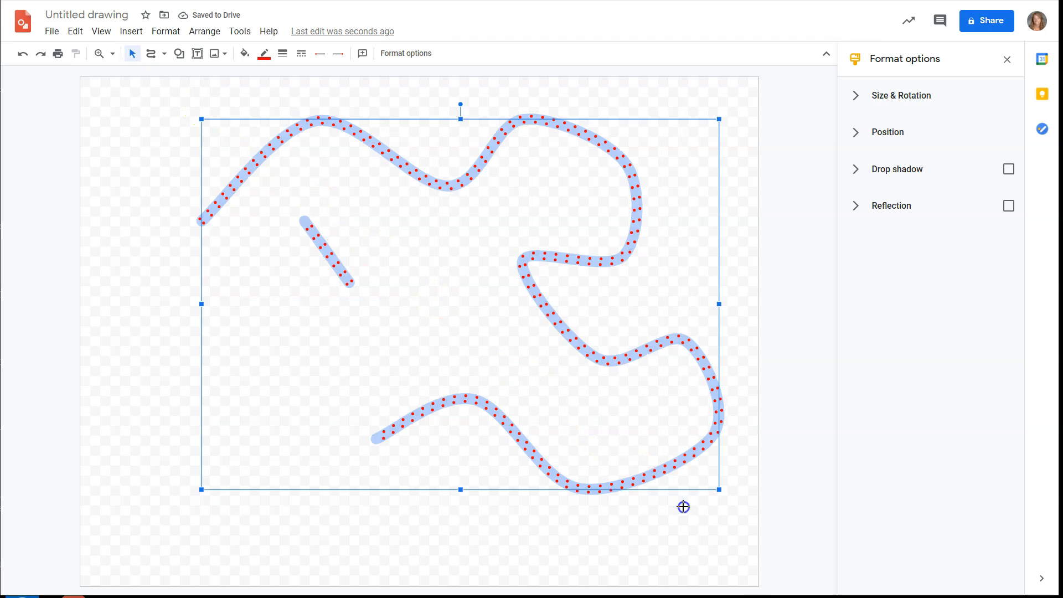
key("Delete")
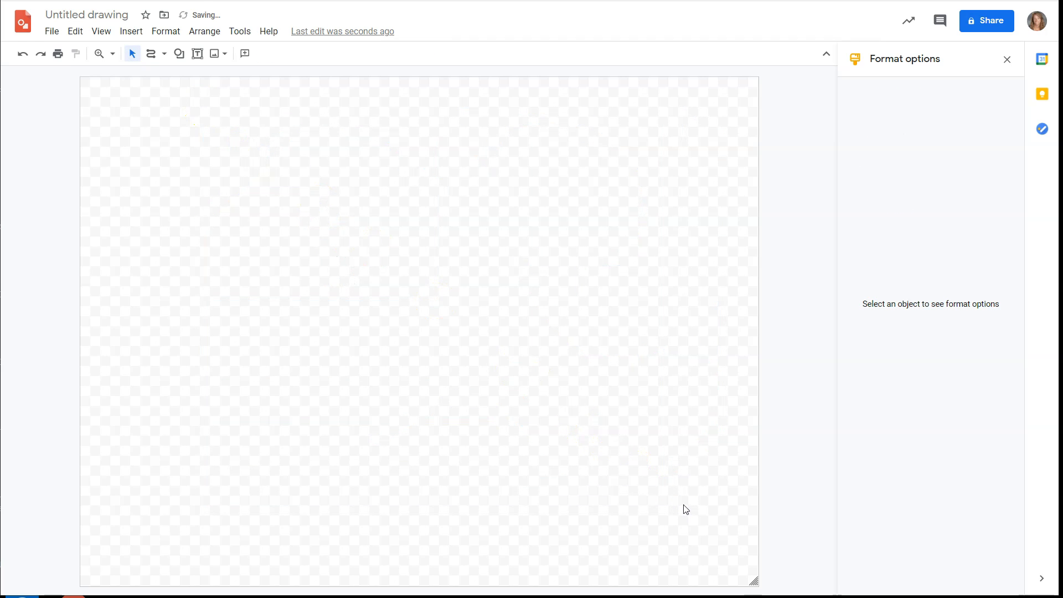
Step: Draw a closed, rounded freeform shape with the Curve tool, narrow at its middle and ending at its starting point
left_click(165, 53)
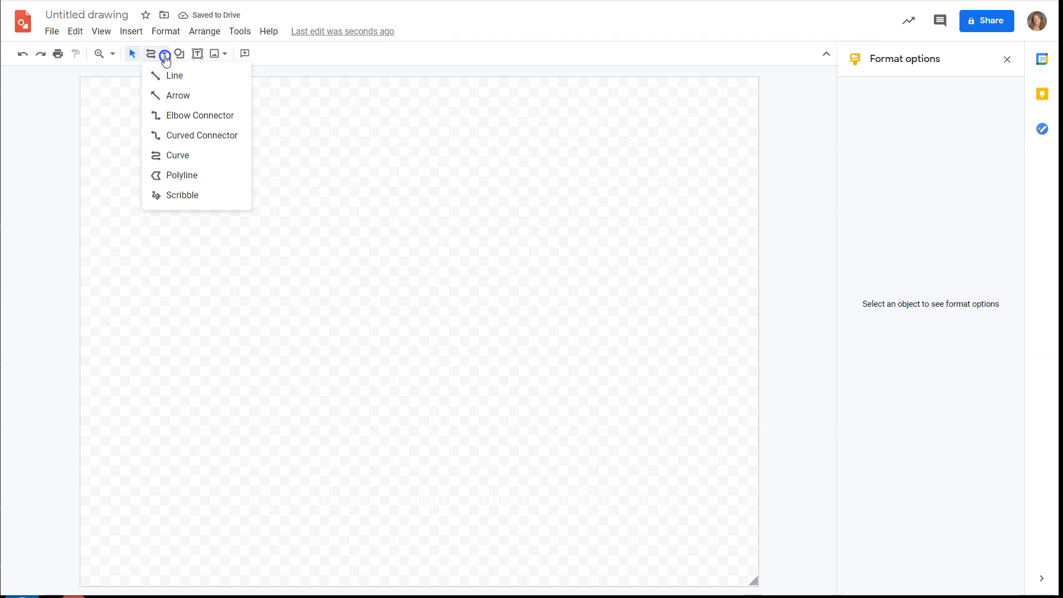
left_click(172, 155)
left_click(247, 225)
left_click(370, 140)
left_click(564, 186)
left_click(489, 324)
left_click(648, 333)
left_click(653, 458)
left_click(463, 547)
left_click(386, 427)
left_click(446, 264)
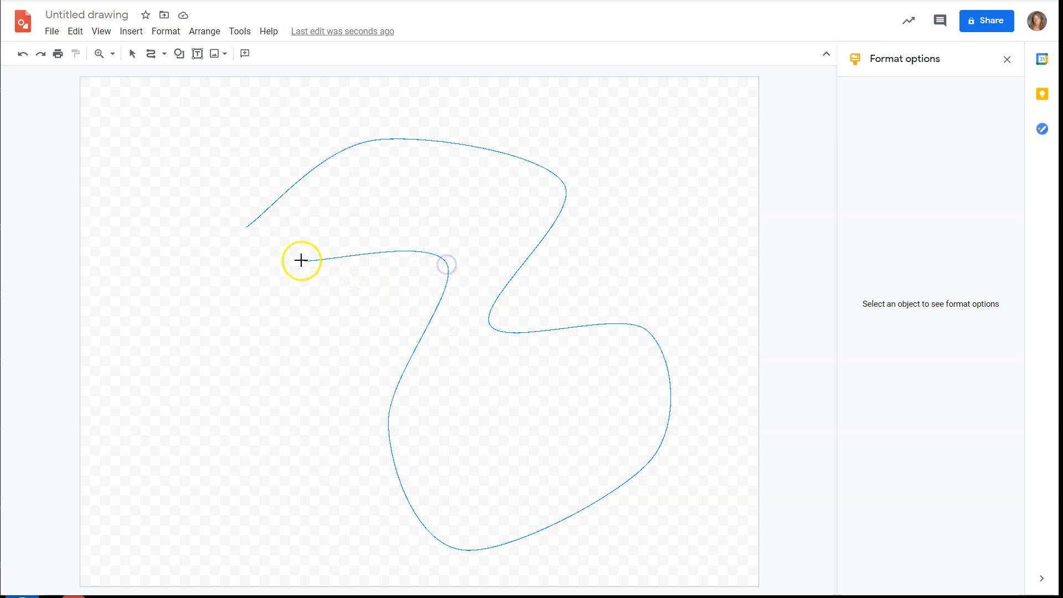
left_click(245, 229)
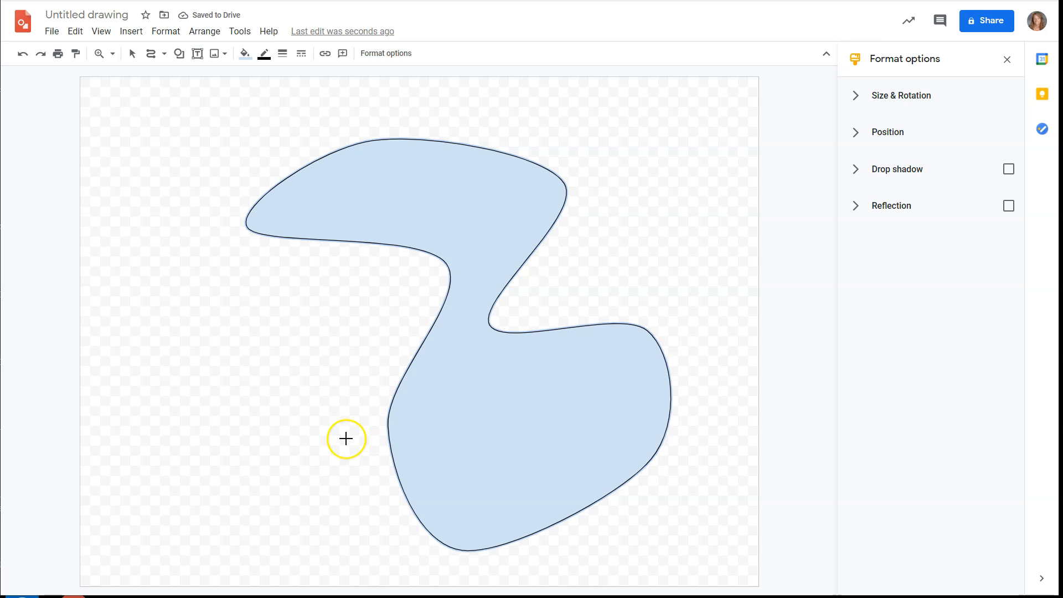
Step: Fill the closed curve shape with orange and set its border weight to 12px
left_click(244, 53)
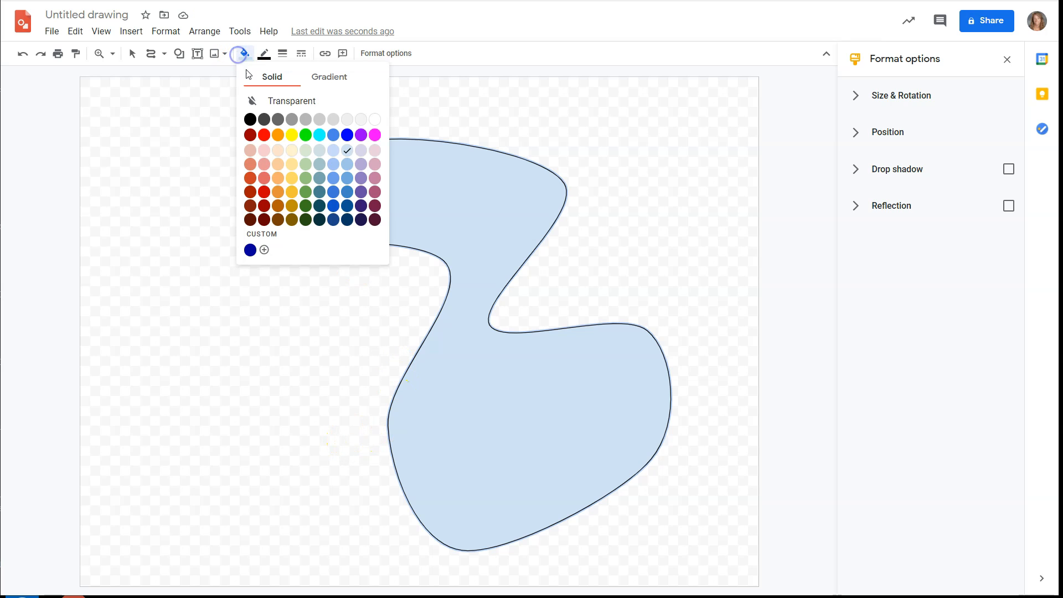
left_click(279, 135)
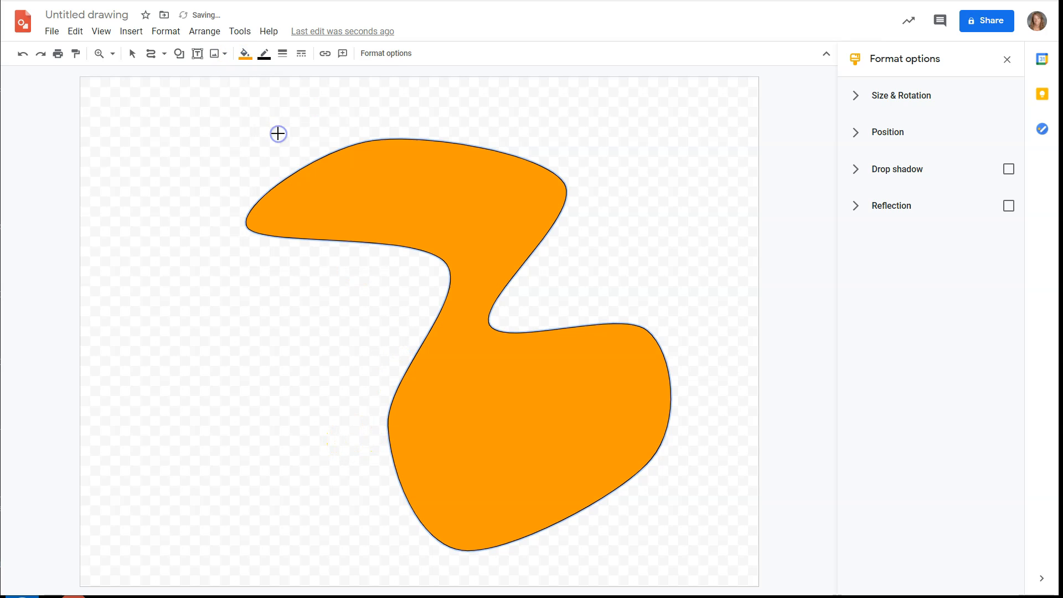
left_click(285, 55)
left_click(304, 156)
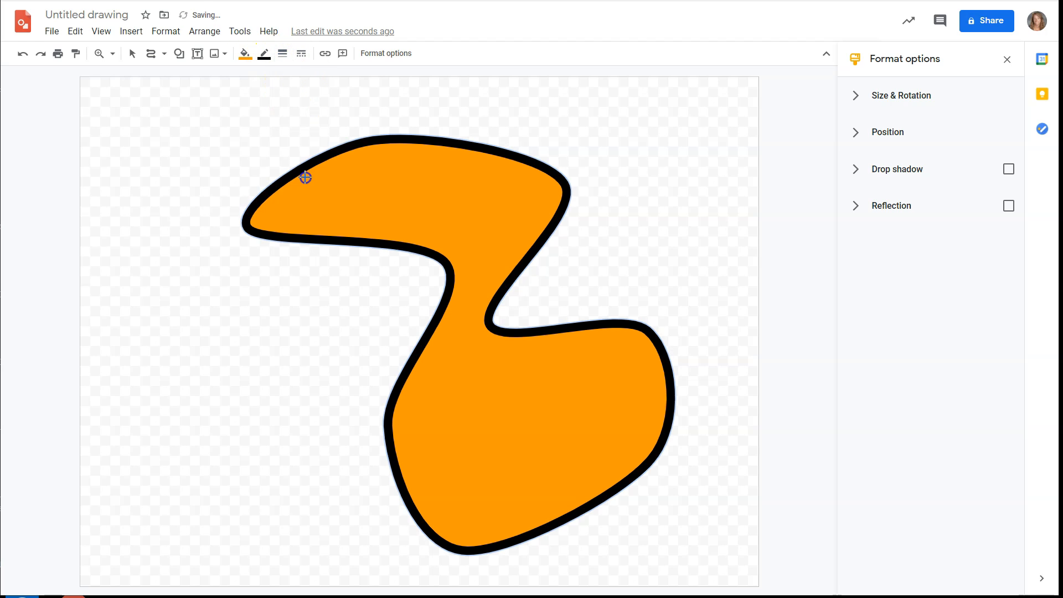
Step: Set the orange shape's border dash to long dashes and its border color to light yellow
left_click(299, 54)
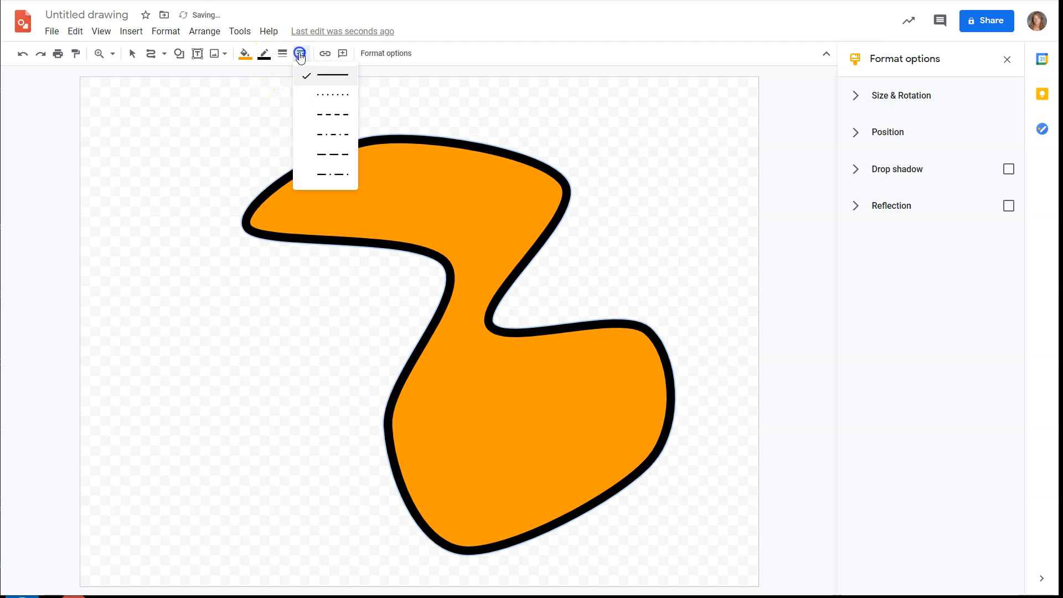
left_click(333, 153)
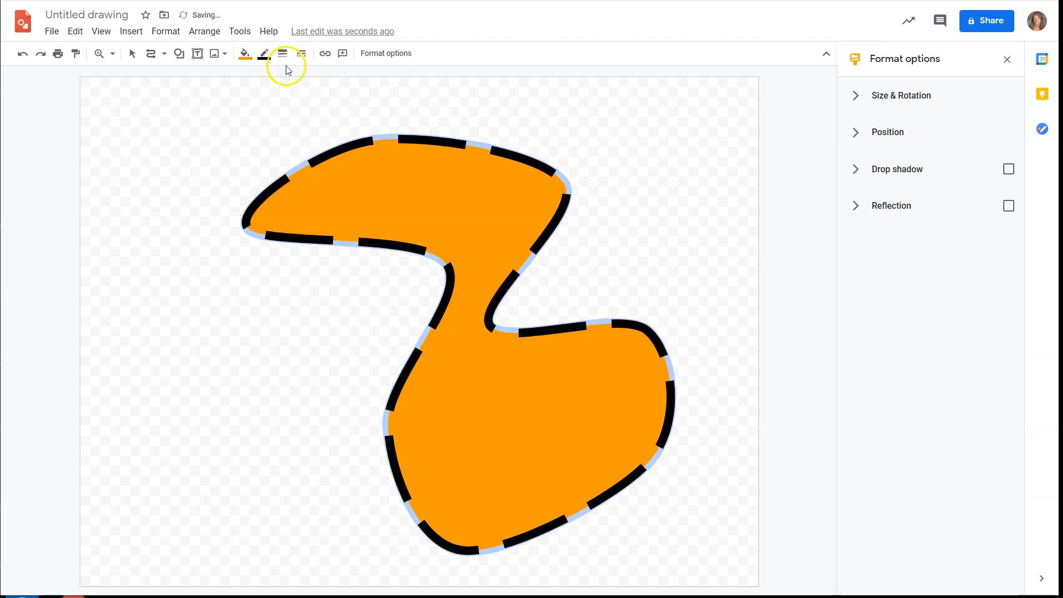
left_click(264, 53)
left_click(308, 156)
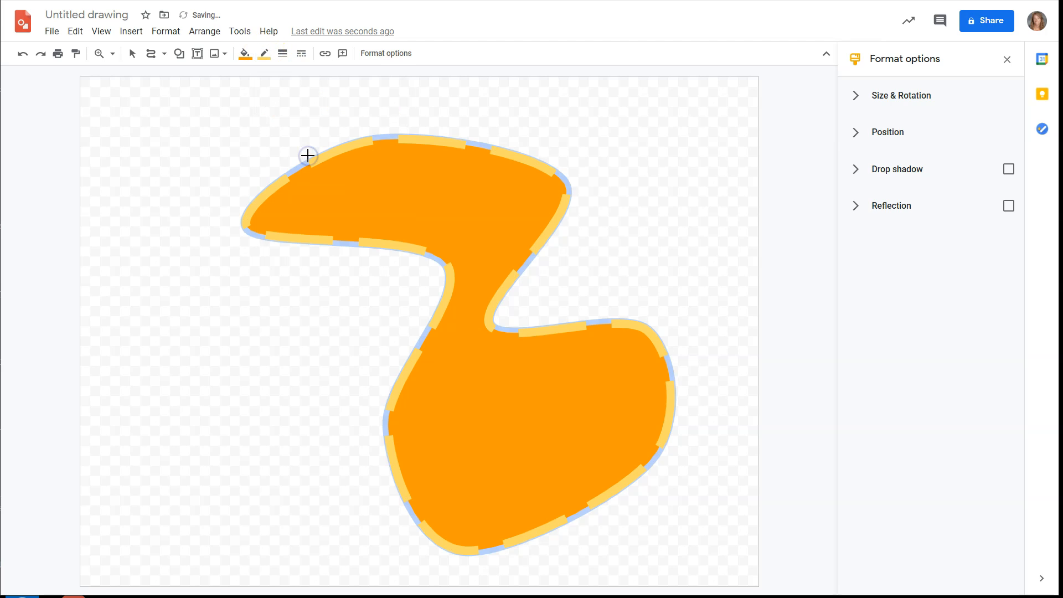
Step: Make the orange shape's border transparent and deselect the shape
left_click(134, 54)
left_click(138, 161)
left_click(323, 220)
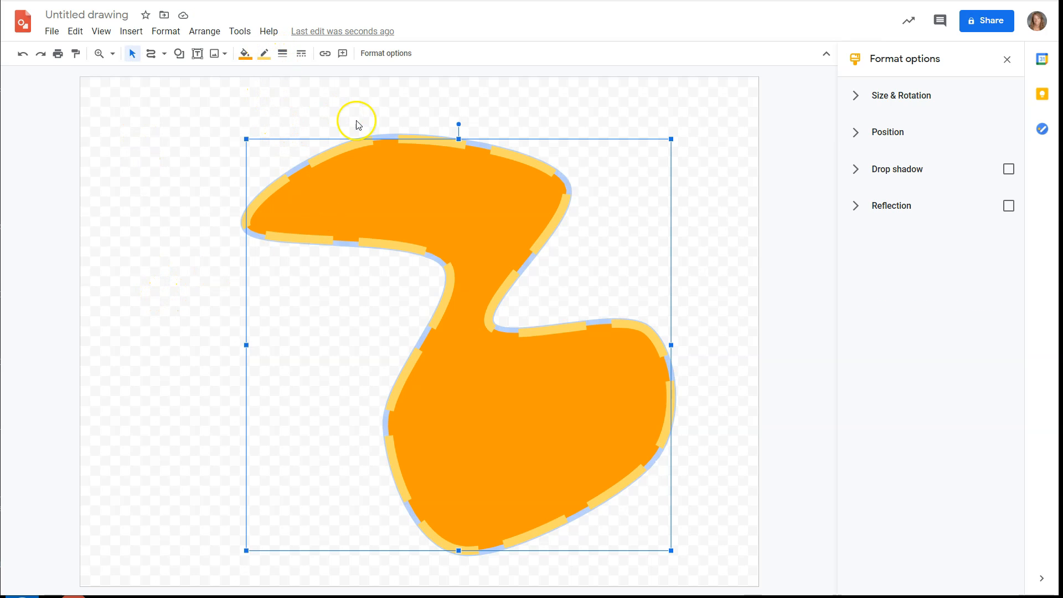
left_click(282, 54)
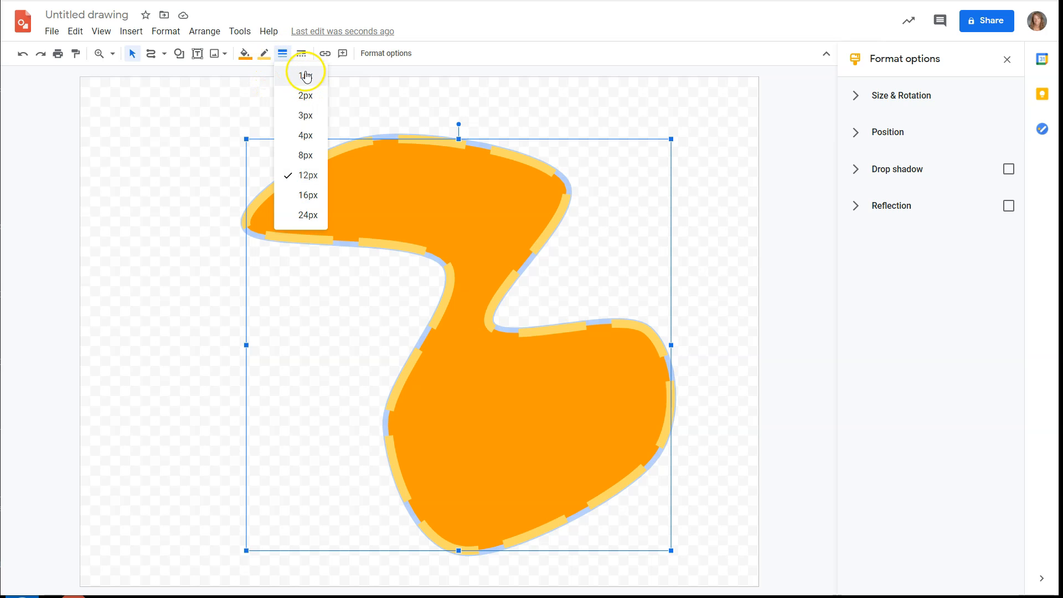
left_click(263, 55)
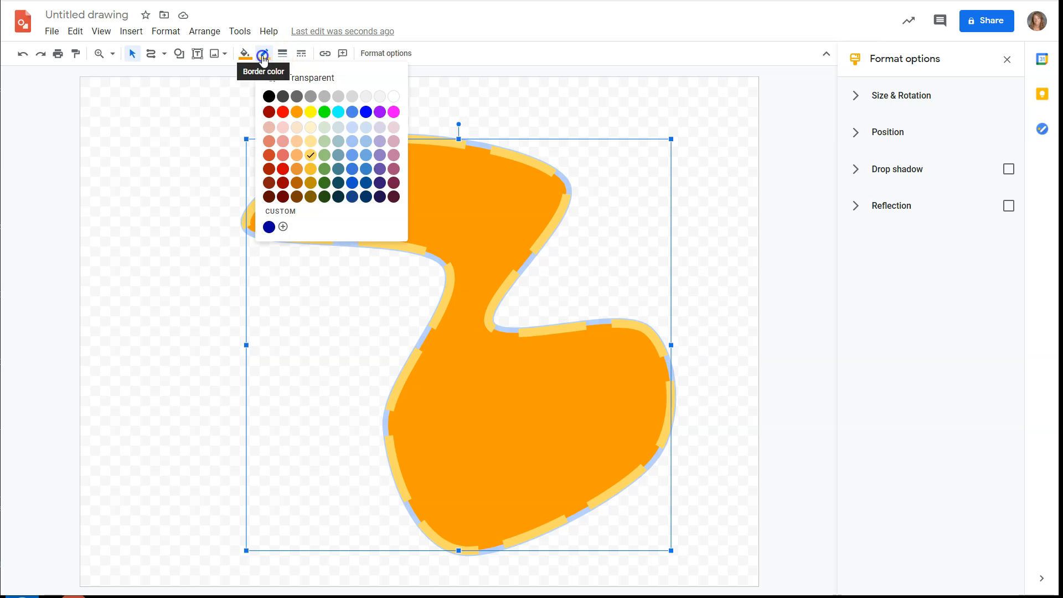
left_click(294, 83)
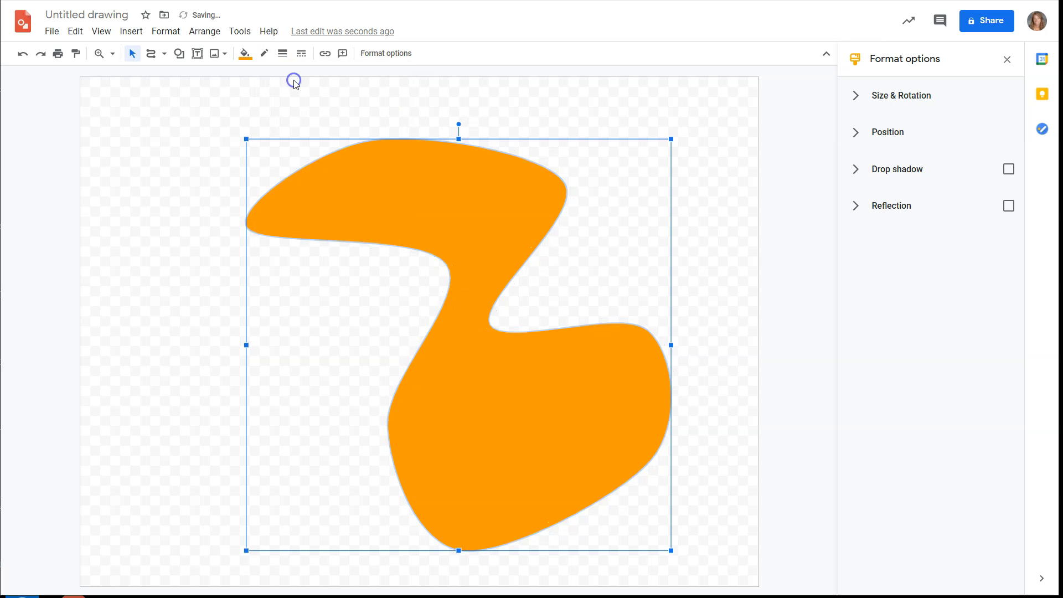
left_click(191, 170)
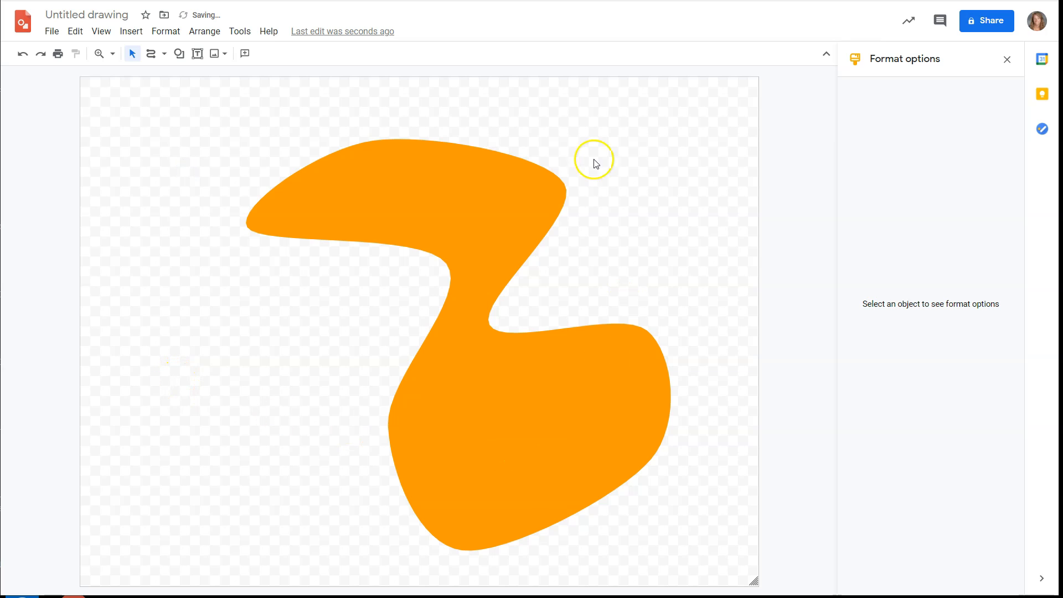
Step: Shift the orange shape slightly up and left while rotating it counterclockwise, and delete it
left_click_drag(512, 441, 477, 429)
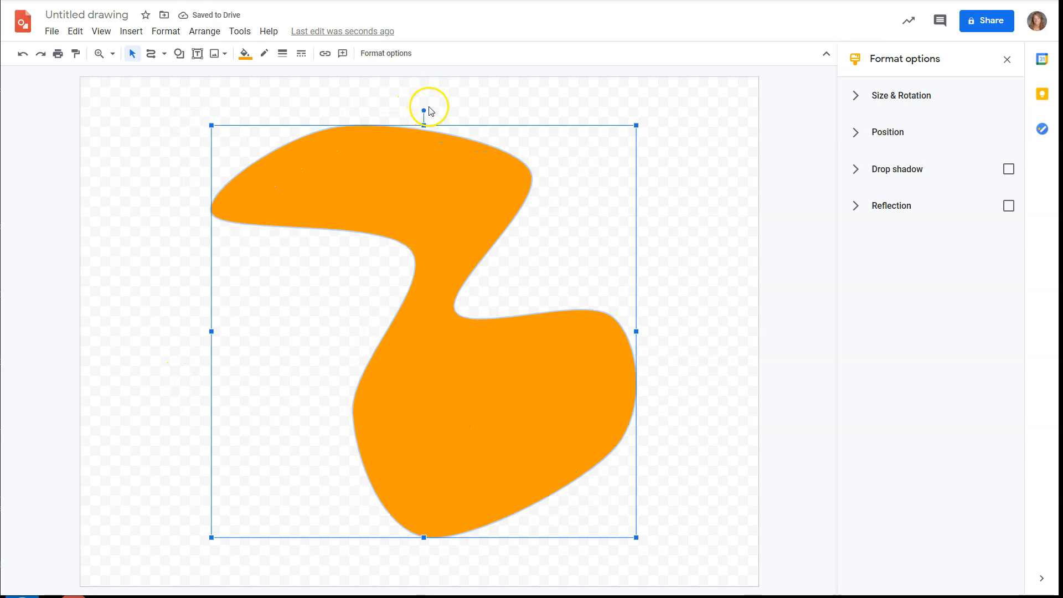
left_click_drag(421, 110, 311, 173)
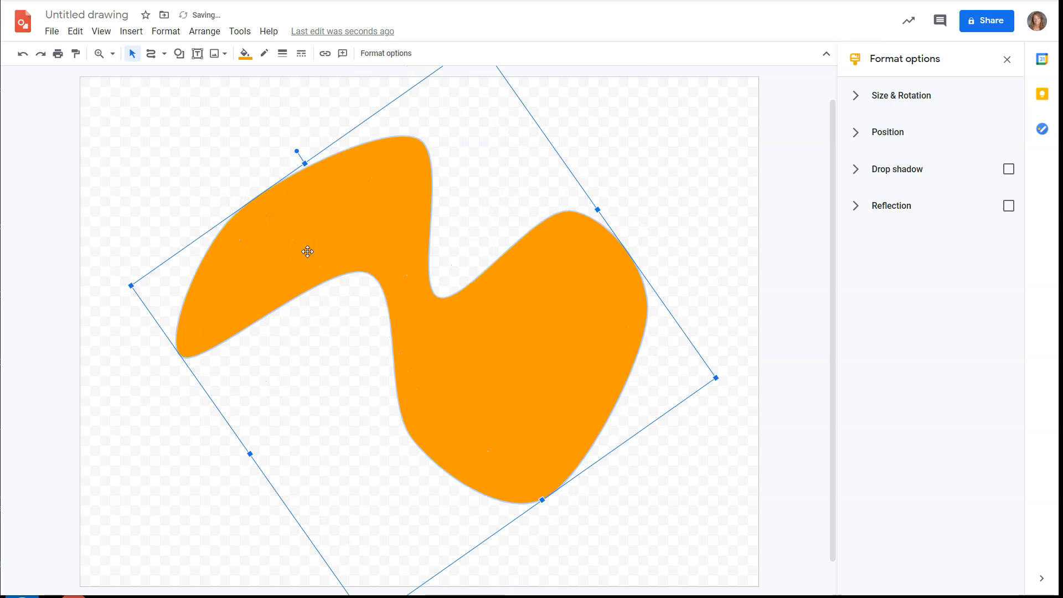
key("Delete")
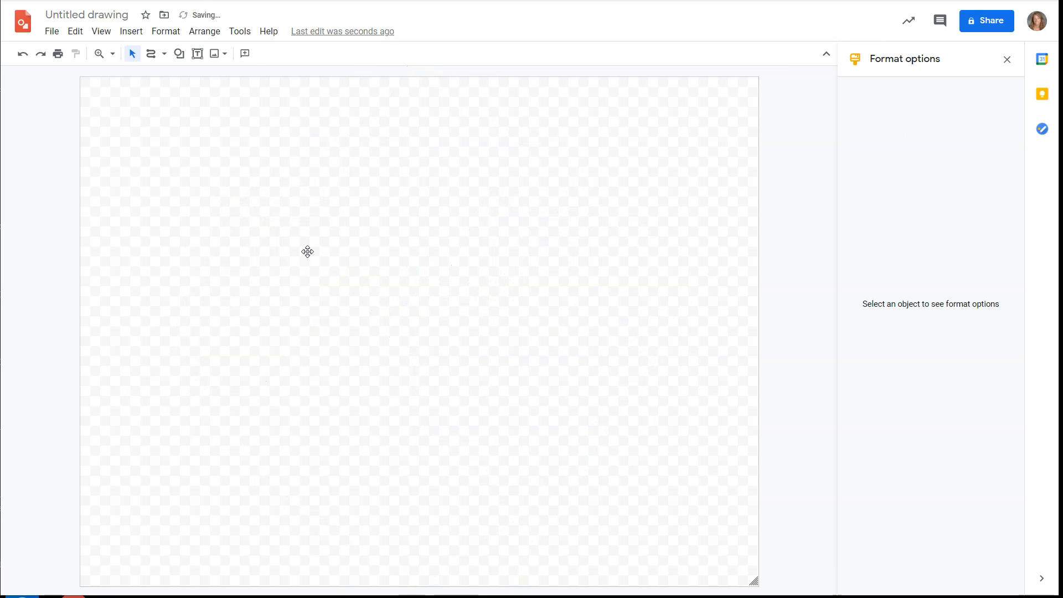
Step: Draw a closed, jagged shape of straight segments with the Polyline tool, with two sharp peaks and a notch, ending at its starting point
left_click(163, 54)
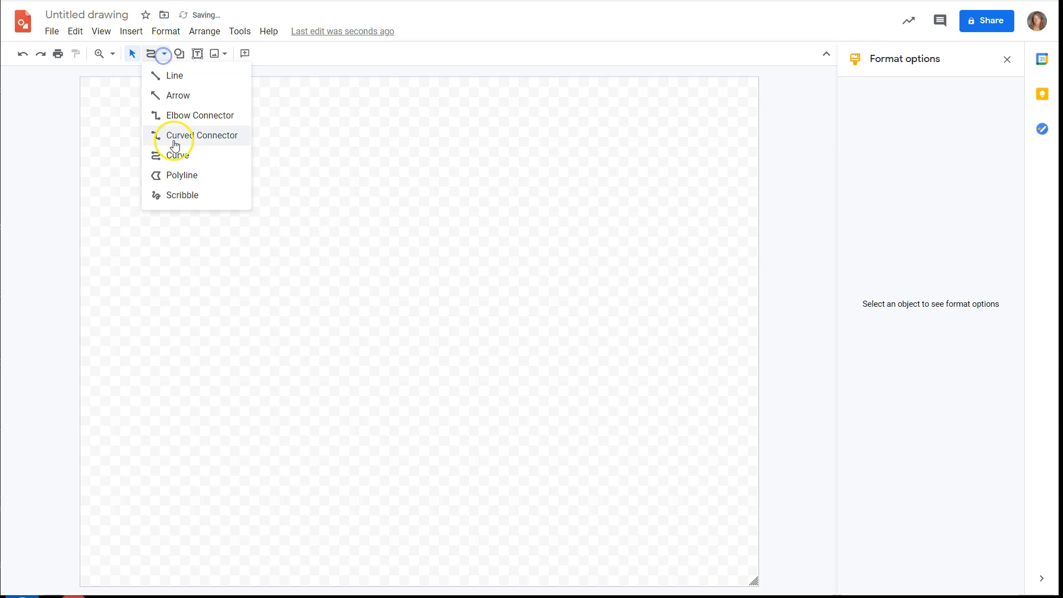
left_click(186, 176)
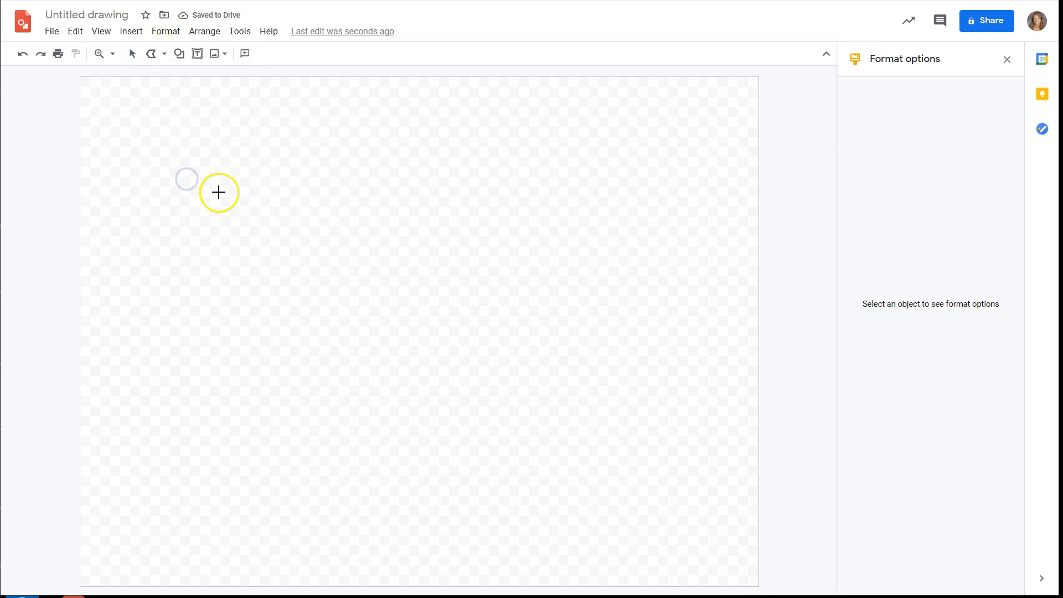
left_click(207, 185)
left_click(320, 121)
left_click(336, 194)
left_click(434, 139)
left_click(463, 202)
left_click(570, 153)
left_click(678, 202)
left_click(674, 308)
left_click(597, 292)
left_click(601, 349)
left_click(694, 382)
left_click(684, 465)
left_click(515, 488)
left_click(498, 318)
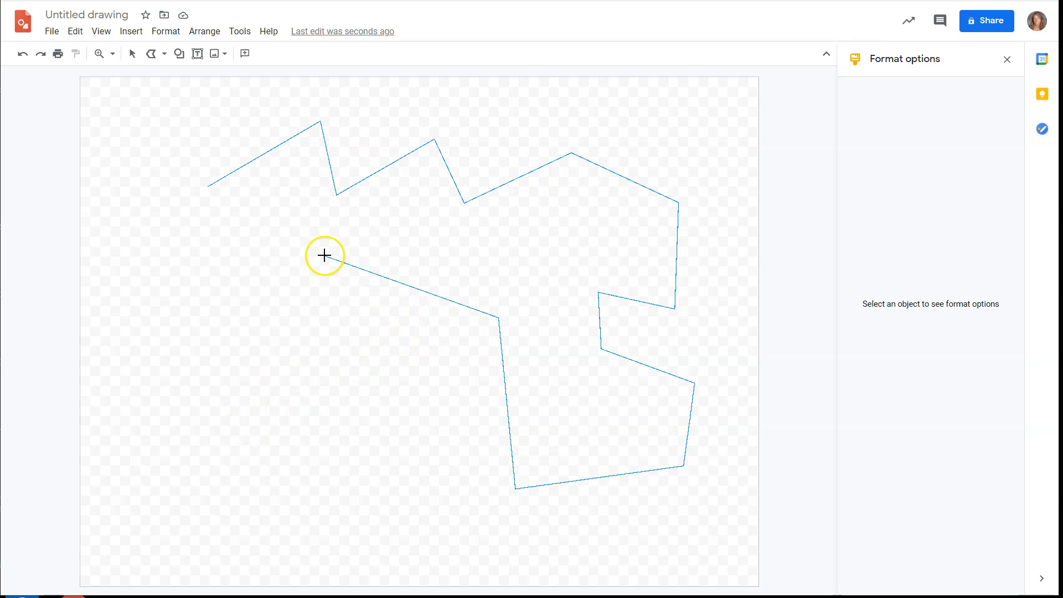
left_click(208, 189)
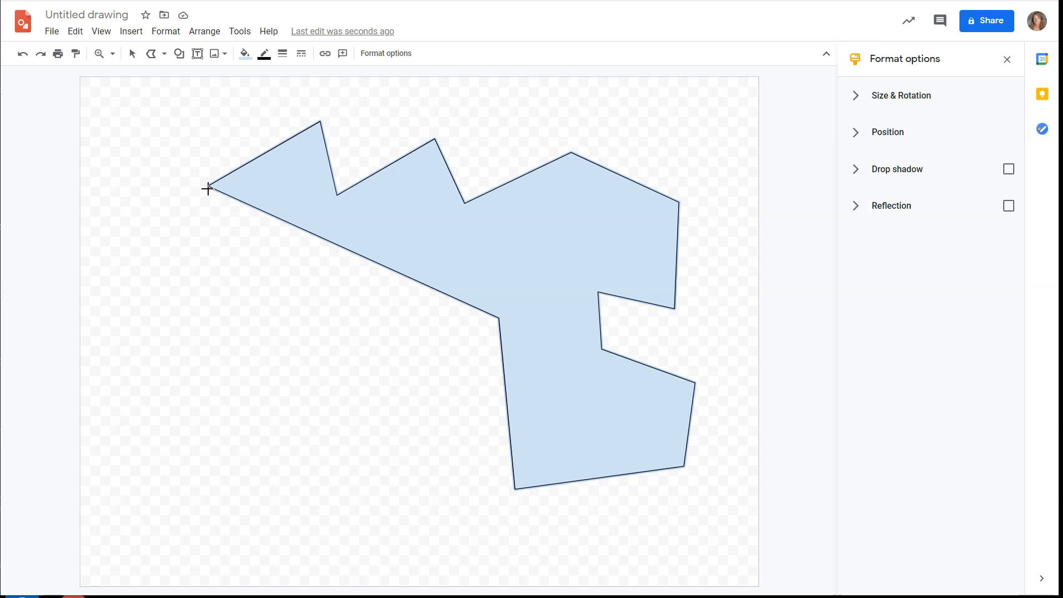
Step: Delete the polyline shape and draw a long, looping freehand line across the canvas with the Scribble tool
key("Delete")
left_click(200, 197)
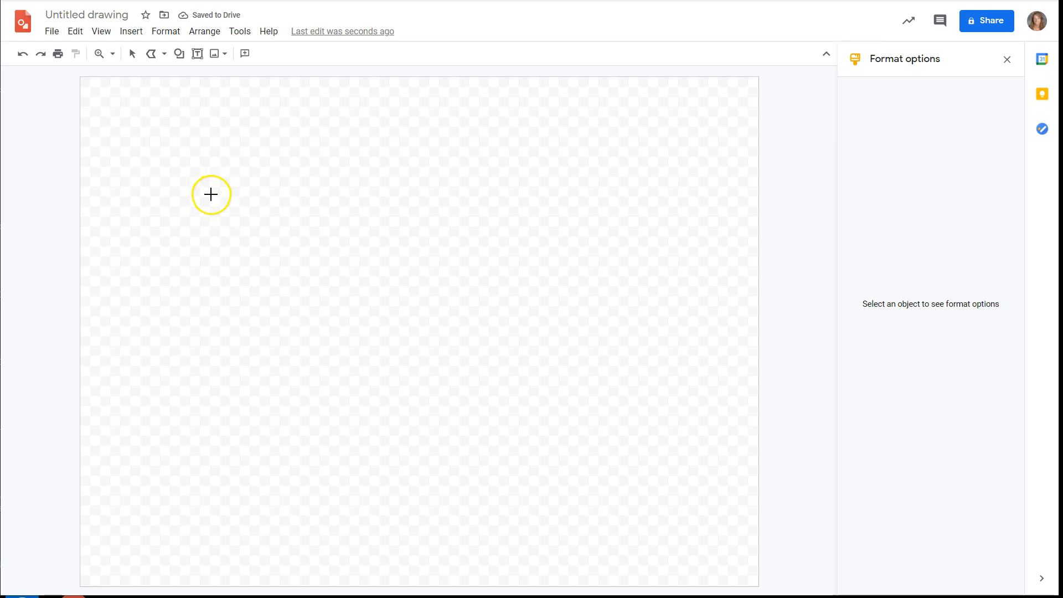
left_click(164, 53)
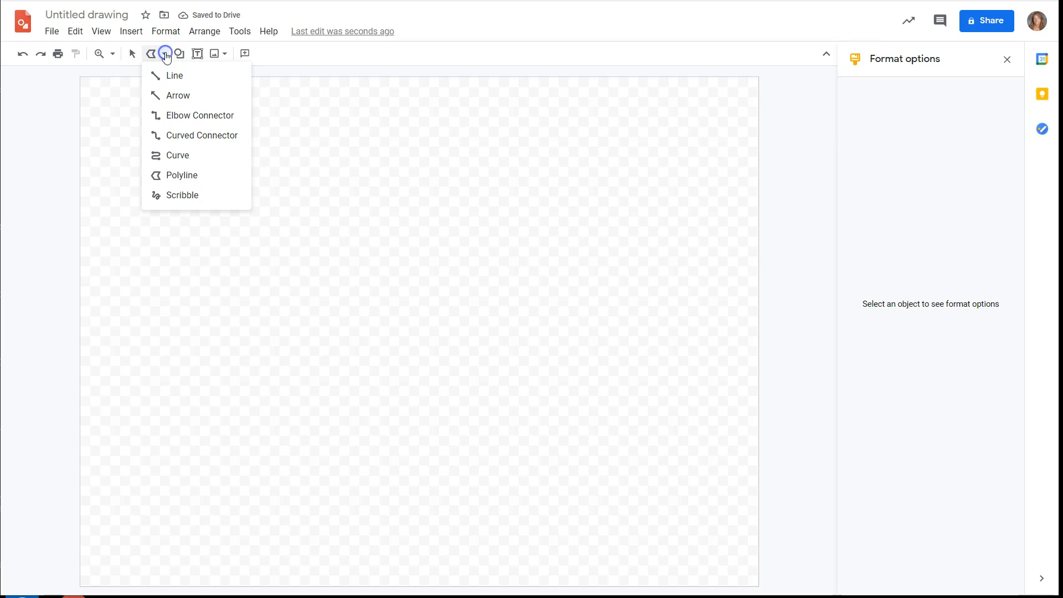
left_click(182, 196)
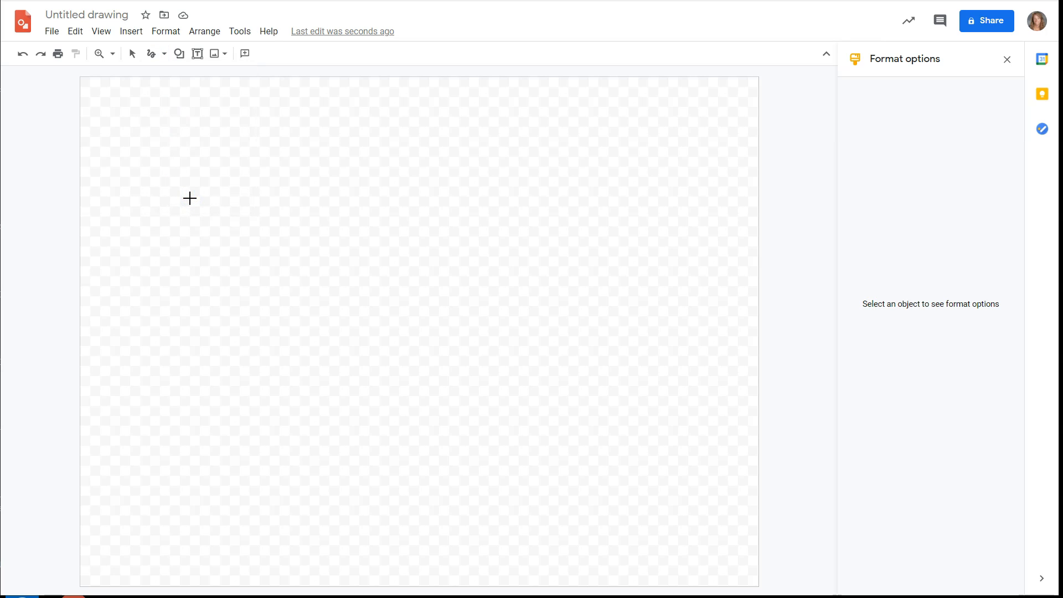
mouse_move(237, 298)
left_mouse_down()
mouse_move(220, 275)
mouse_move(248, 175)
mouse_move(402, 227)
mouse_move(519, 189)
mouse_move(543, 257)
mouse_move(523, 334)
mouse_move(655, 424)
mouse_move(487, 481)
mouse_move(419, 339)
mouse_move(264, 502)
mouse_move(398, 386)
mouse_move(584, 284)
mouse_move(435, 185)
mouse_move(576, 398)
mouse_move(326, 424)
mouse_move(394, 141)
mouse_move(245, 203)
mouse_move(134, 373)
mouse_move(126, 323)
left_mouse_up()
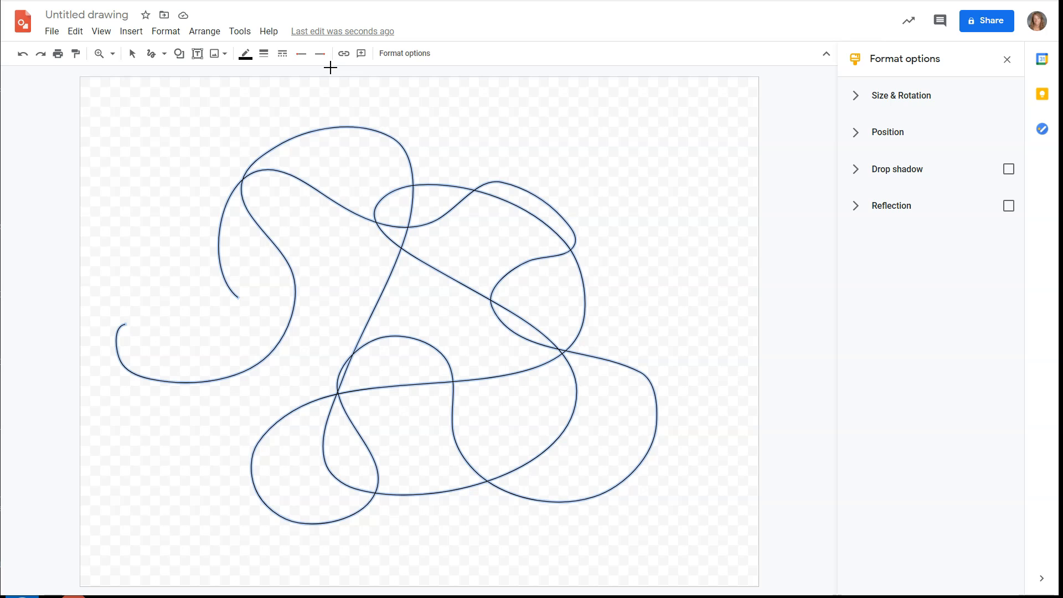
Step: Delete the scribble and draw a wide Snip Single Corner Rectangle across the upper middle of the canvas
left_click(133, 54)
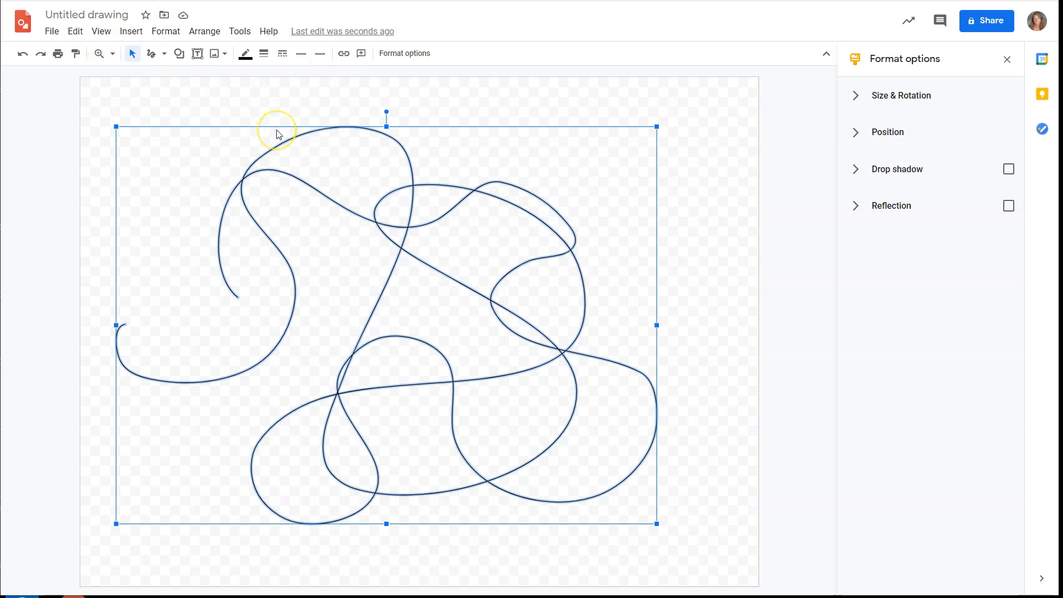
key("Delete")
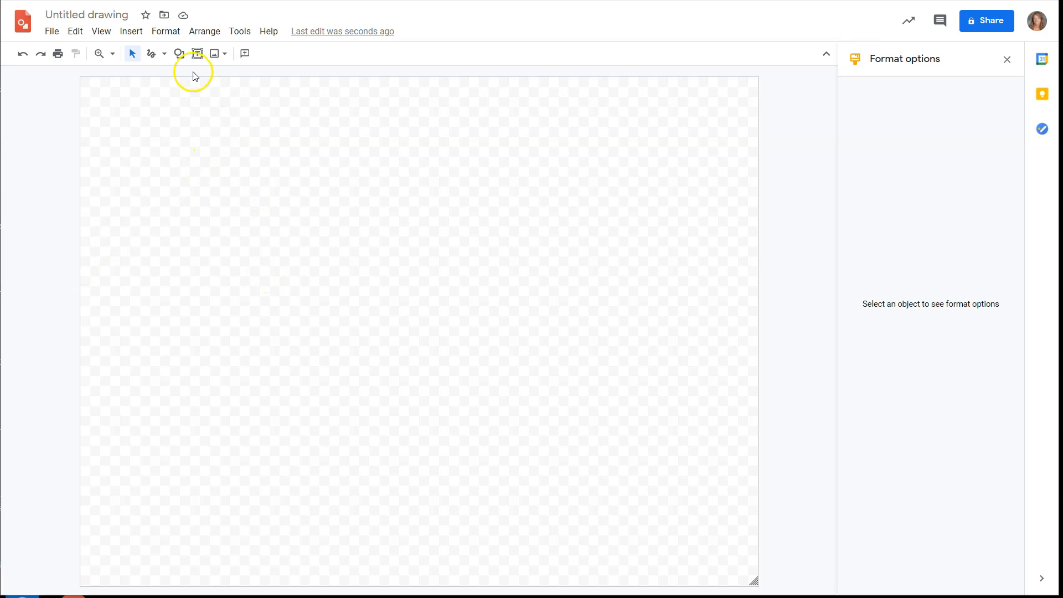
left_click(181, 60)
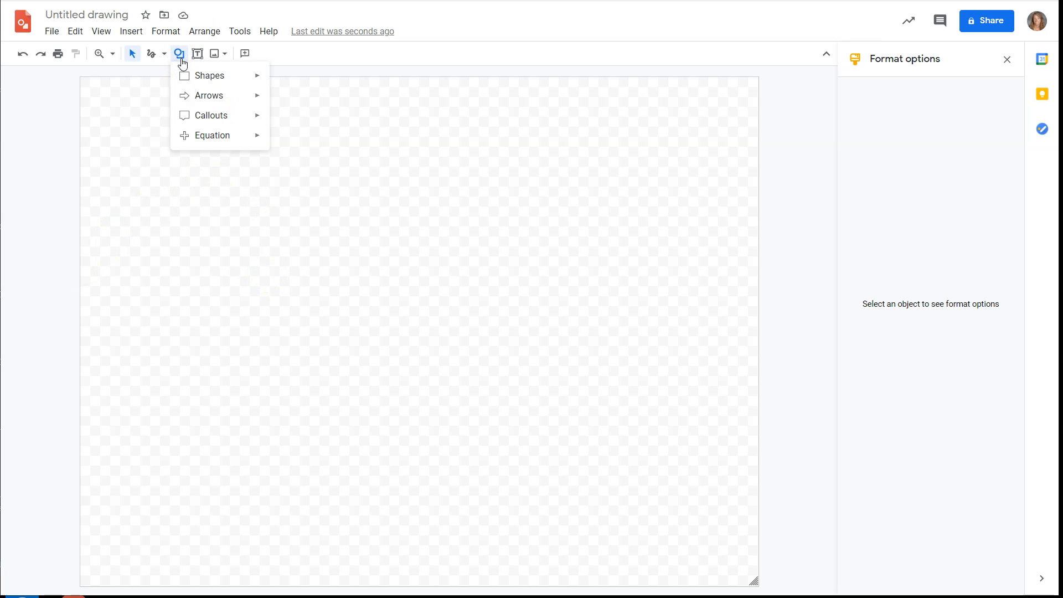
left_click(189, 83)
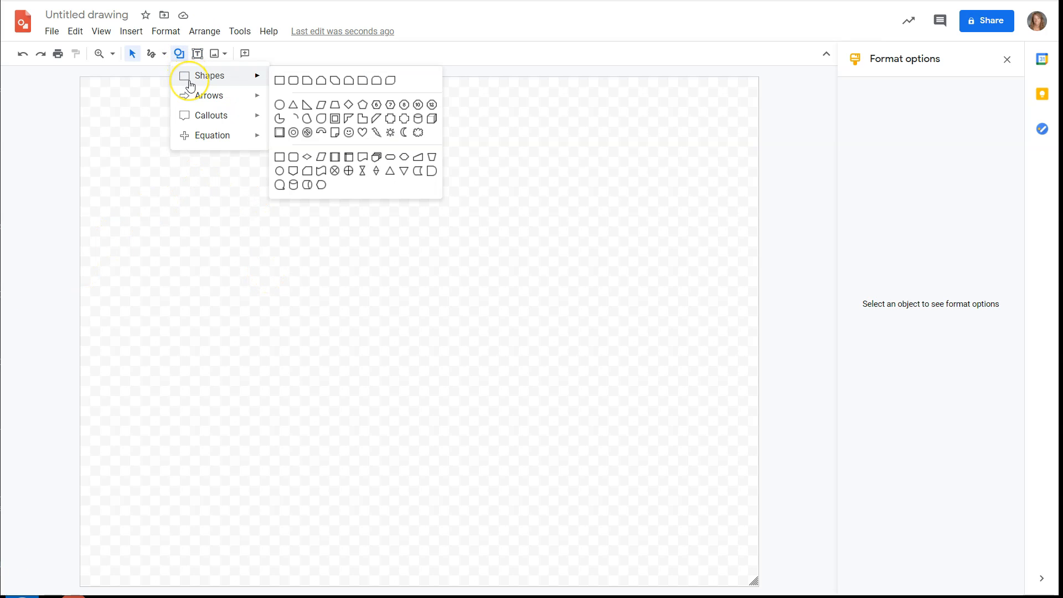
left_click(304, 84)
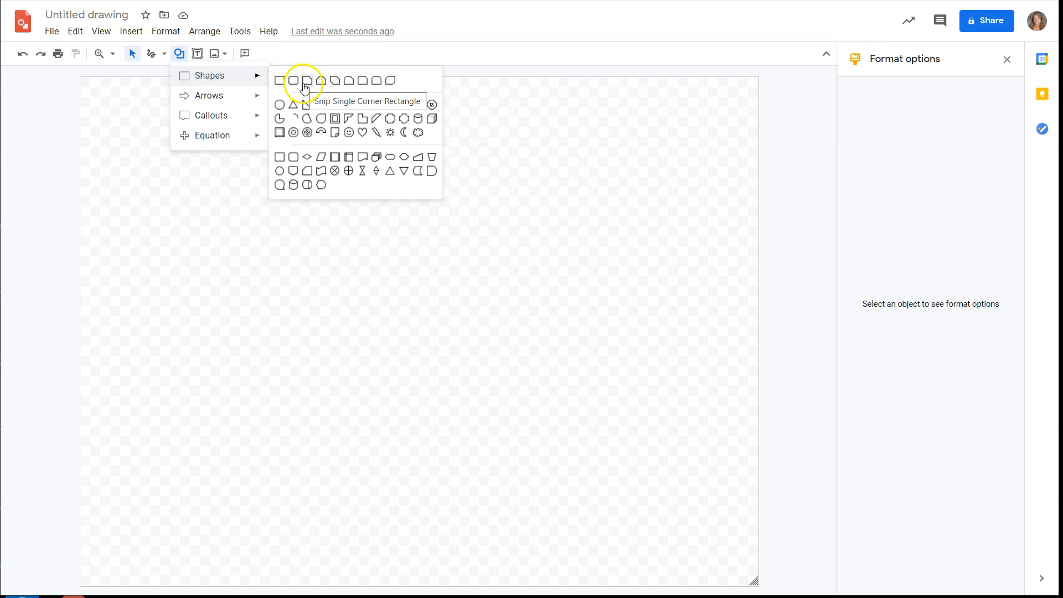
left_click_drag(230, 177, 574, 345)
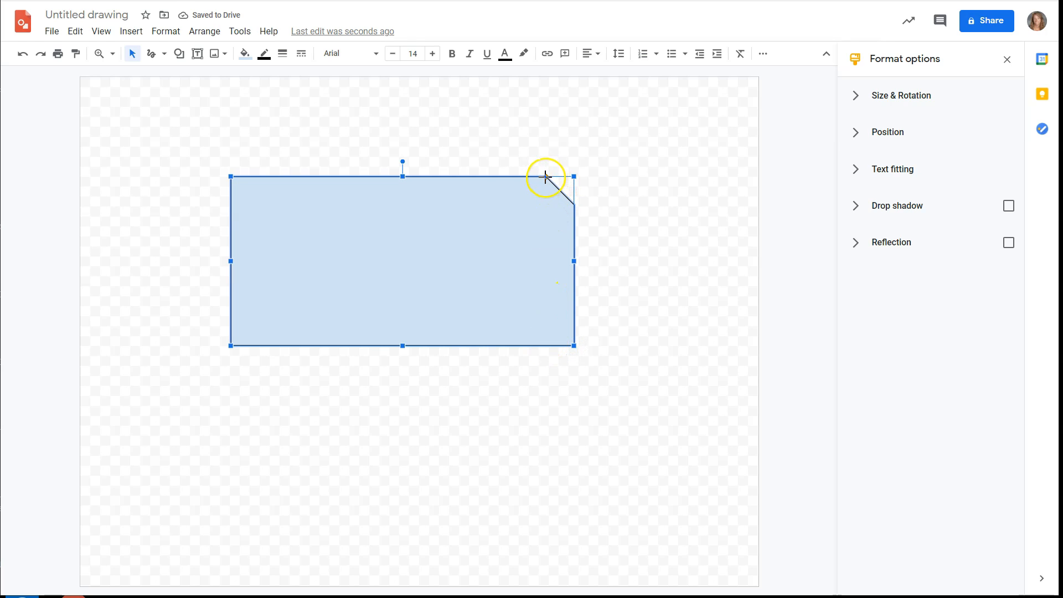
Step: Enlarge the rectangle's corner cut to its maximum, narrow the shape from its right edge, and reduce the corner cut again
left_click_drag(544, 176, 436, 180)
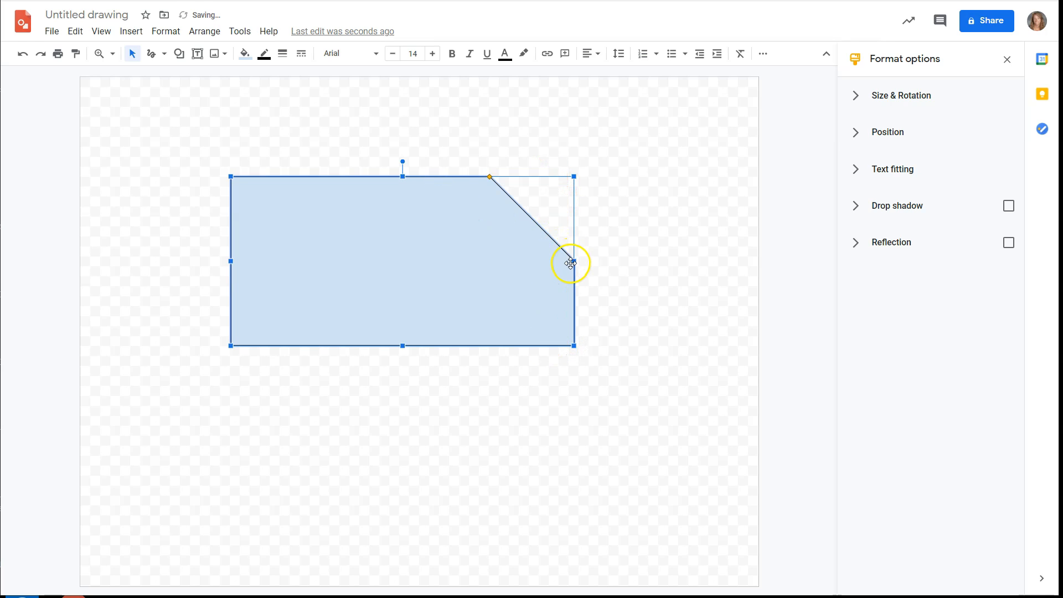
left_click_drag(575, 262, 441, 271)
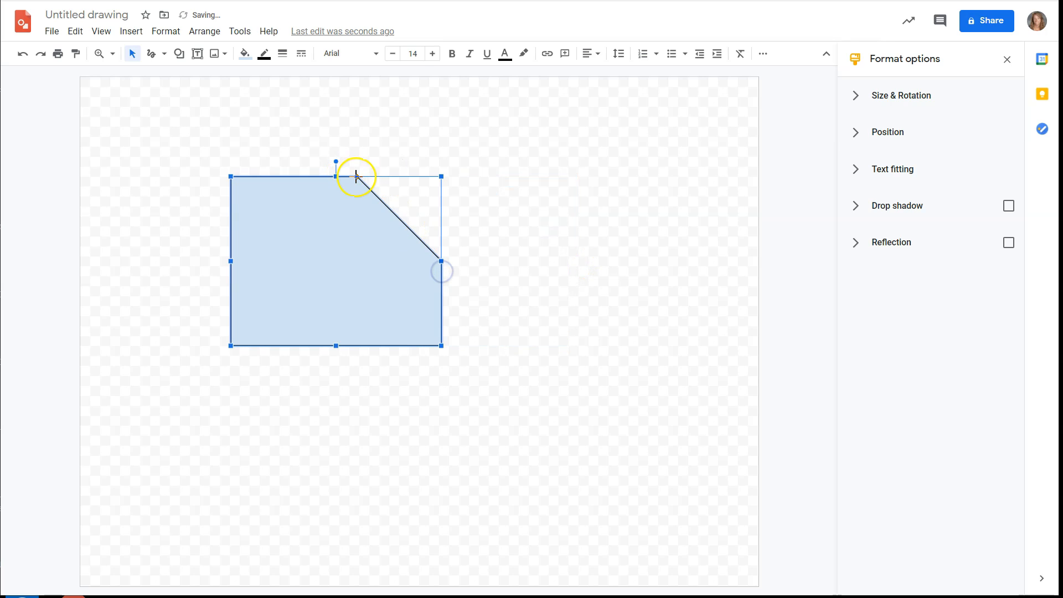
left_click_drag(357, 176, 408, 177)
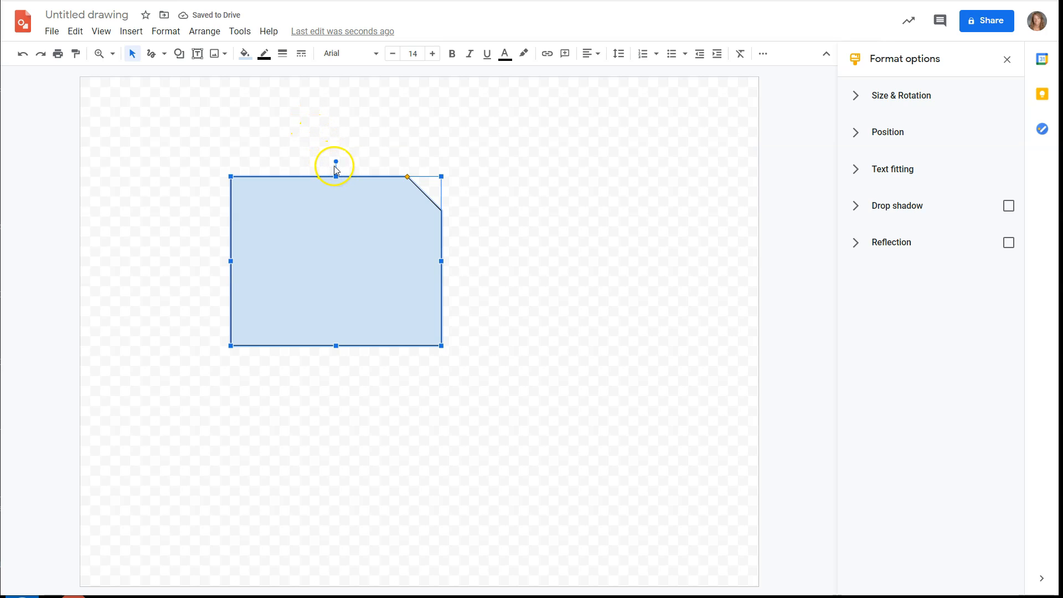
Step: Delete the snipped-corner rectangle and draw a square about 2.94 in per side near the middle of the canvas
key("Delete")
left_click(179, 53)
left_click(196, 77)
left_click(276, 82)
left_click_drag(322, 184, 521, 350)
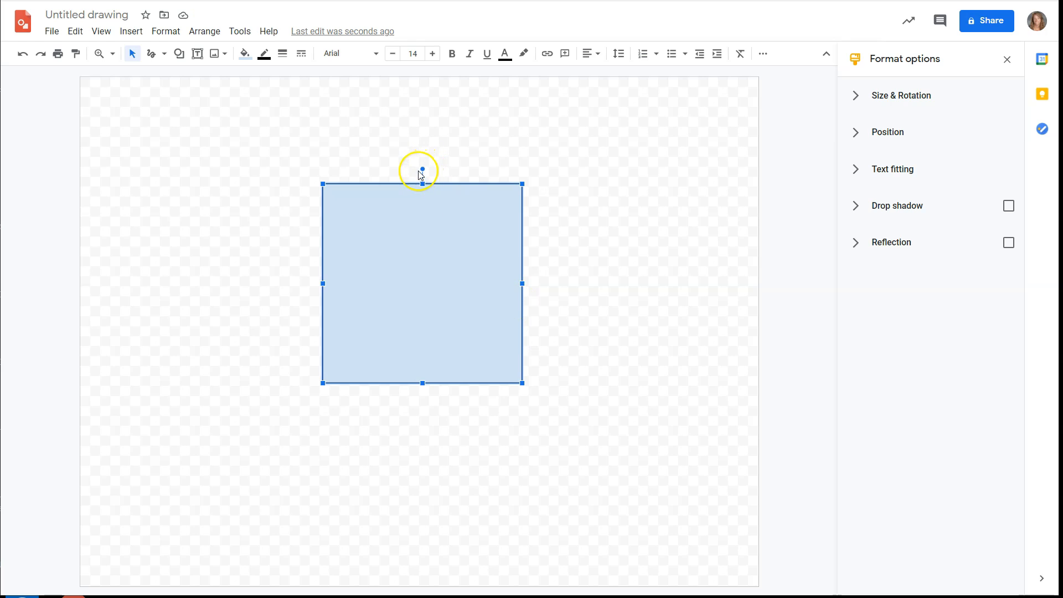
Step: Rotate the square counterclockwise and undo the rotation
left_click_drag(422, 167, 347, 165)
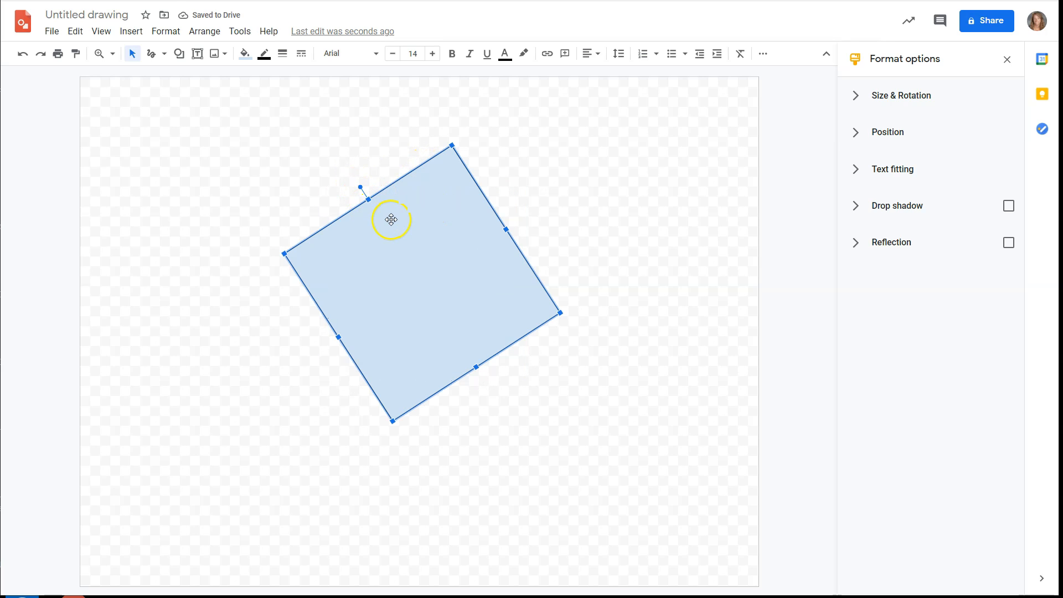
key("ctrl+z")
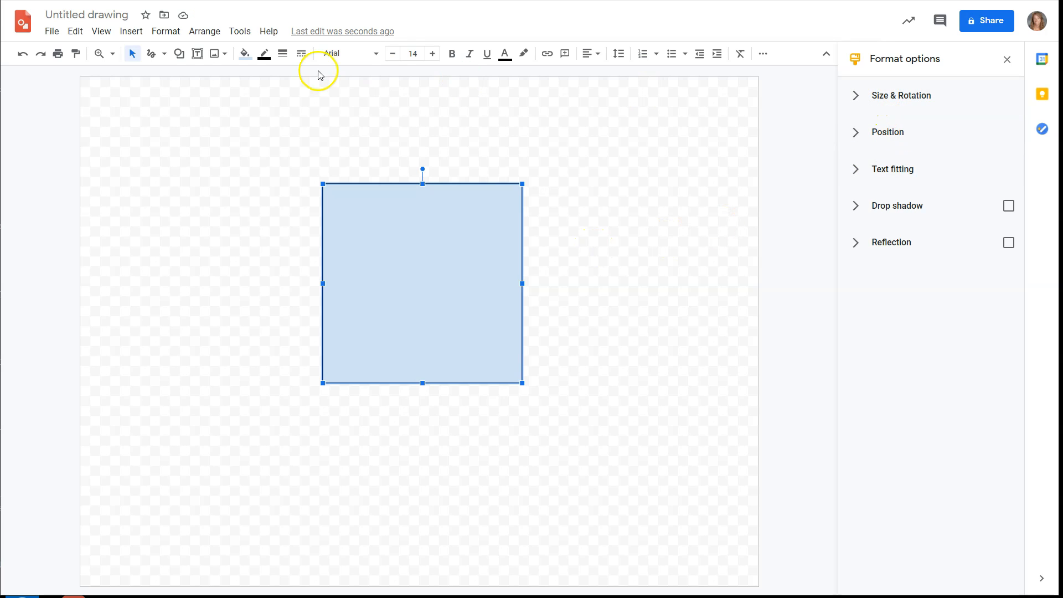
Step: Fill the square with magenta and give it an orange border with a 12px weight
left_click(244, 54)
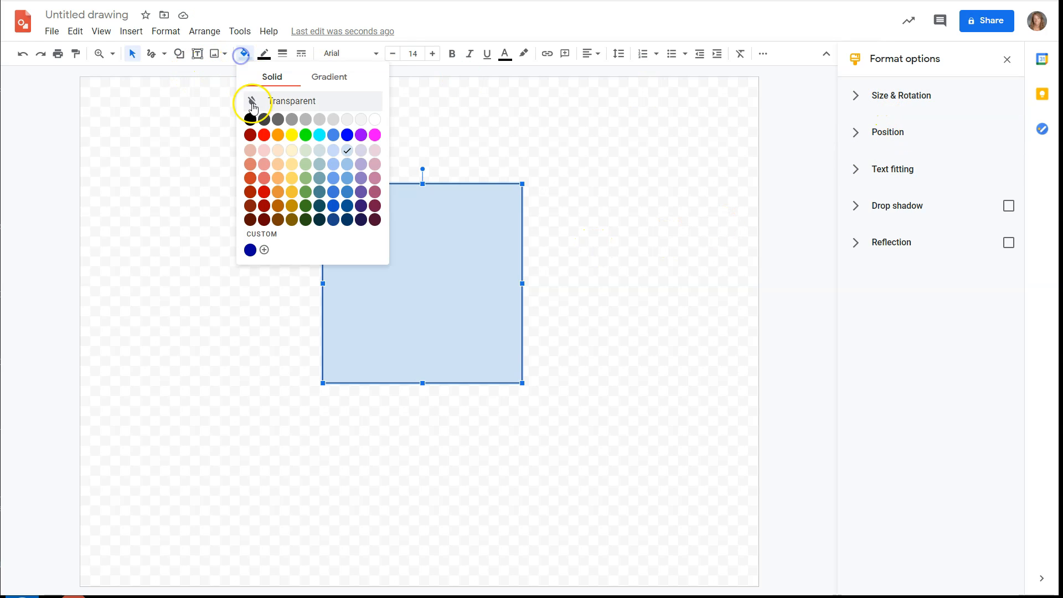
left_click(373, 135)
left_click(260, 56)
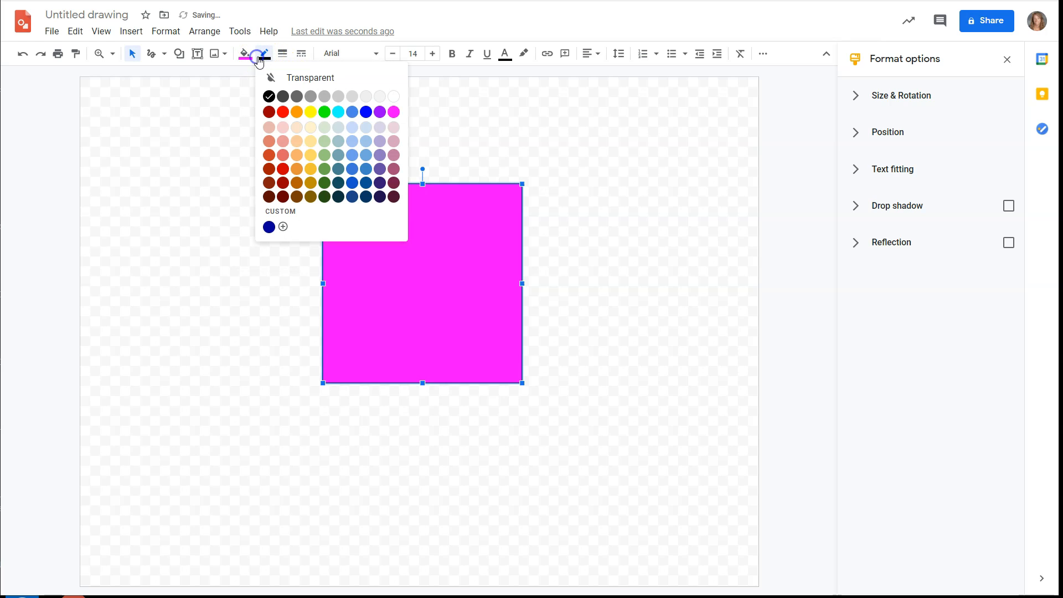
left_click(298, 175)
left_click(282, 54)
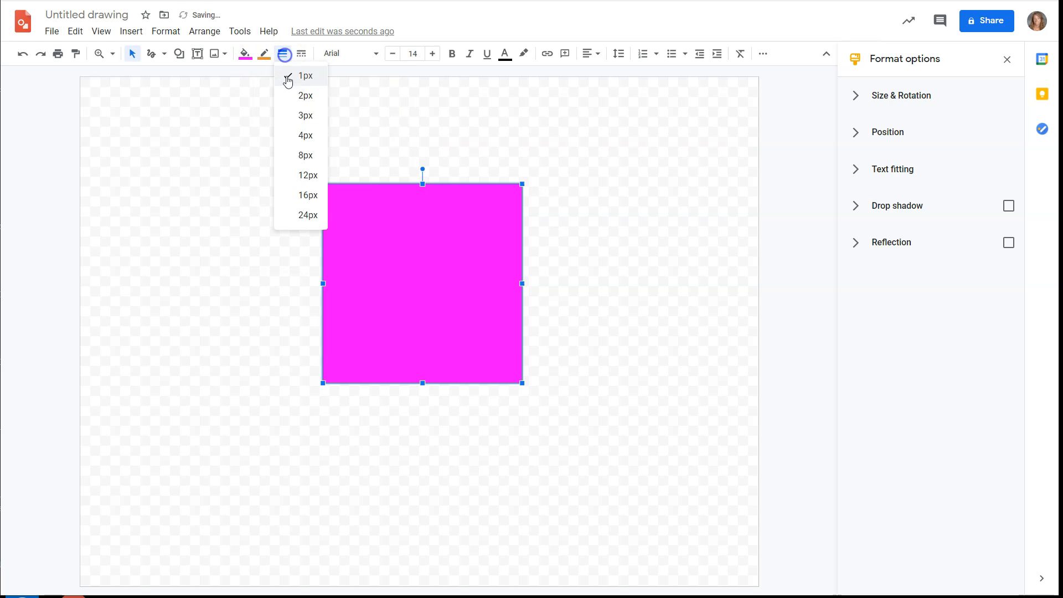
left_click(299, 182)
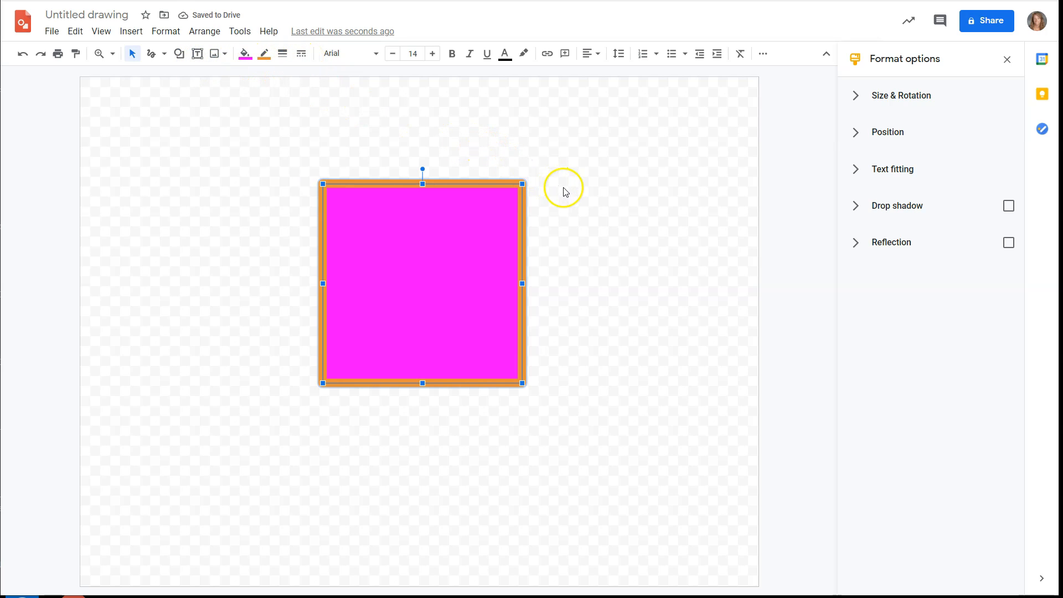
Step: Change the square's fill color to blue and deselect it
left_click(244, 53)
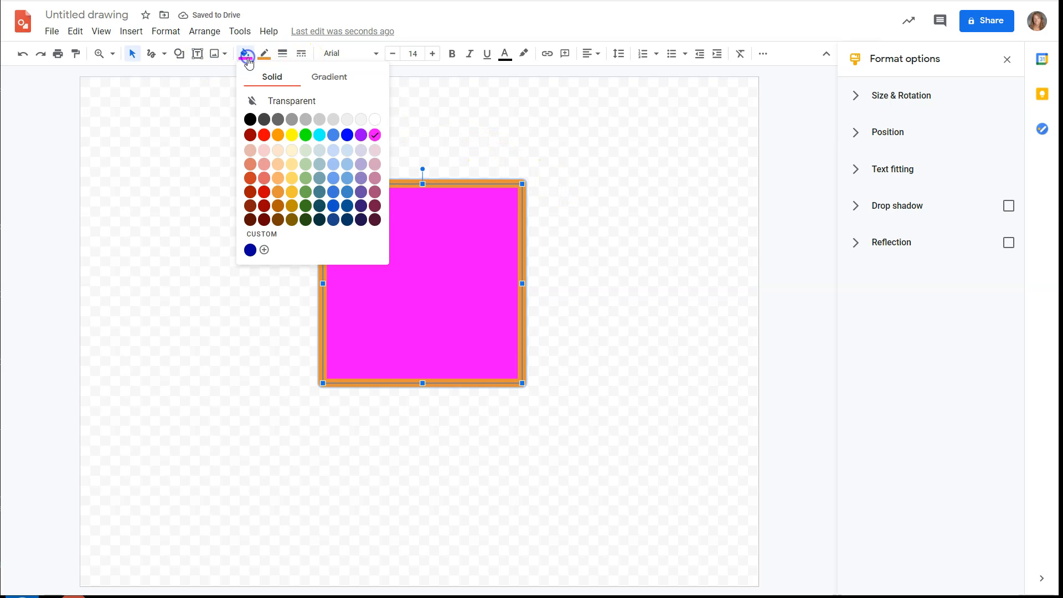
left_click(348, 136)
left_click(584, 179)
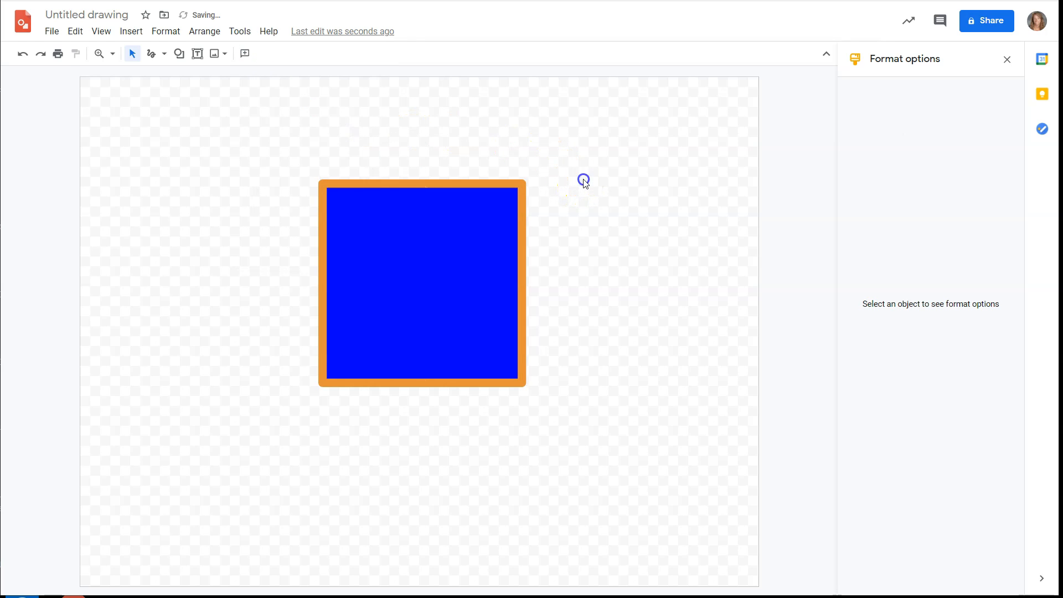
Step: Select the blue square, expand its size and rotation options, and narrow it from its right edge to about 2.85 in
left_click(433, 215)
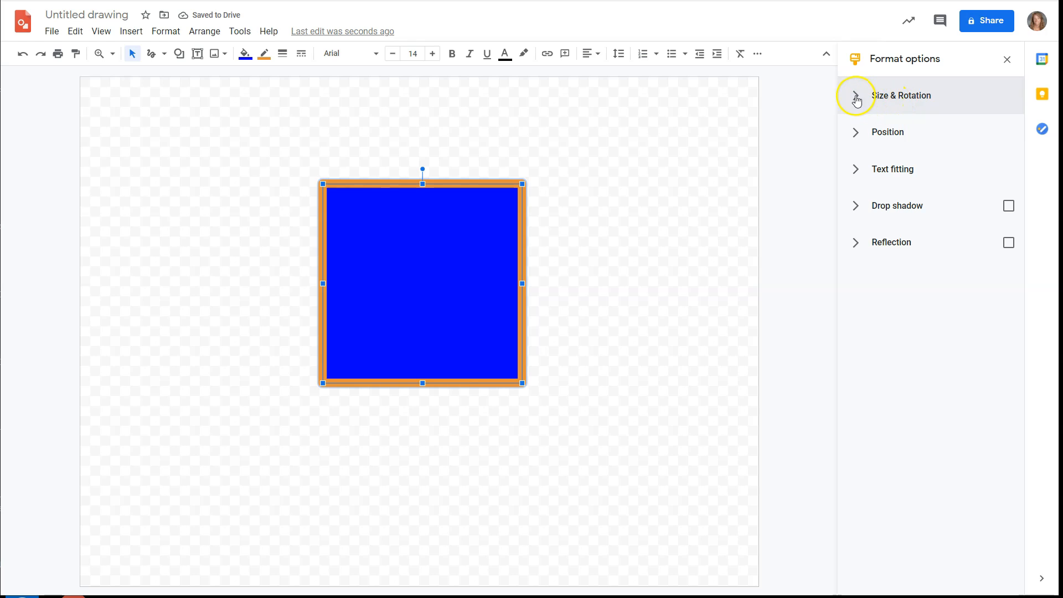
left_click(1007, 60)
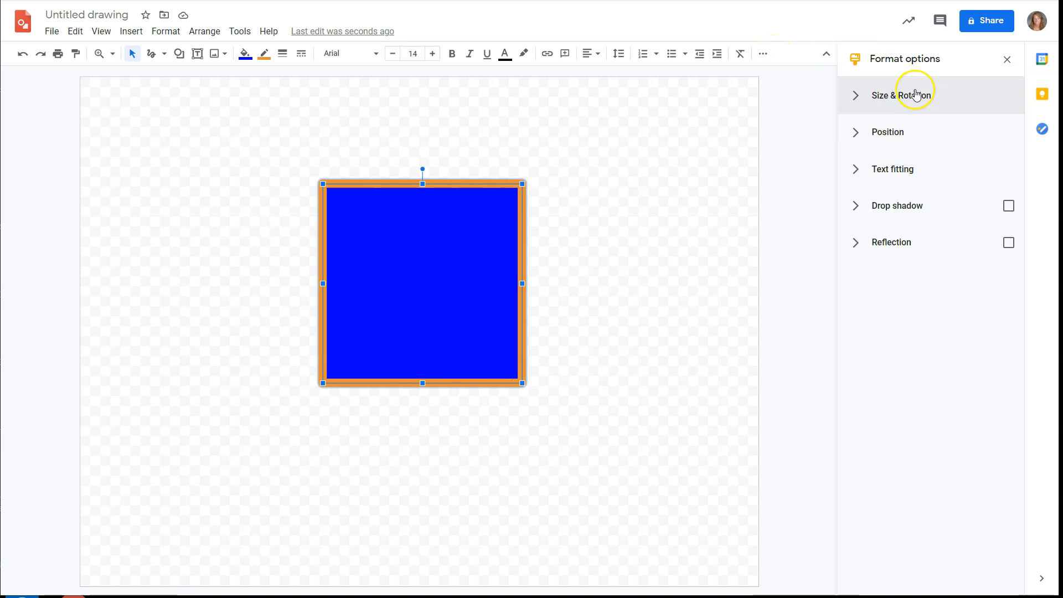
left_click(881, 107)
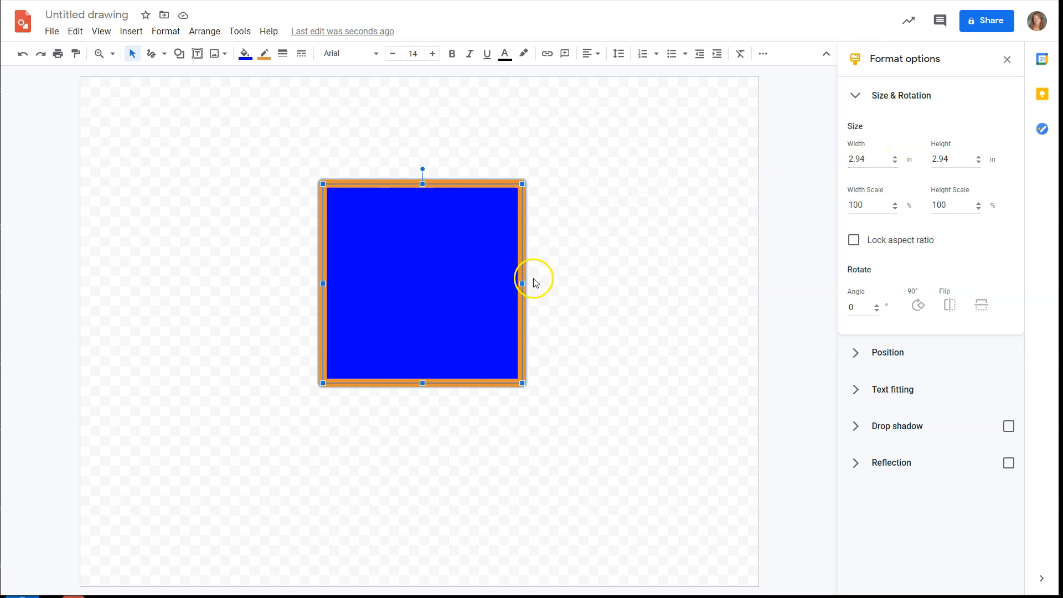
mouse_move(522, 283)
left_mouse_down()
mouse_move(636, 274)
mouse_move(516, 285)
left_mouse_up()
Step: Set the square's width to 2 in and its height to 2 in
left_click(862, 161)
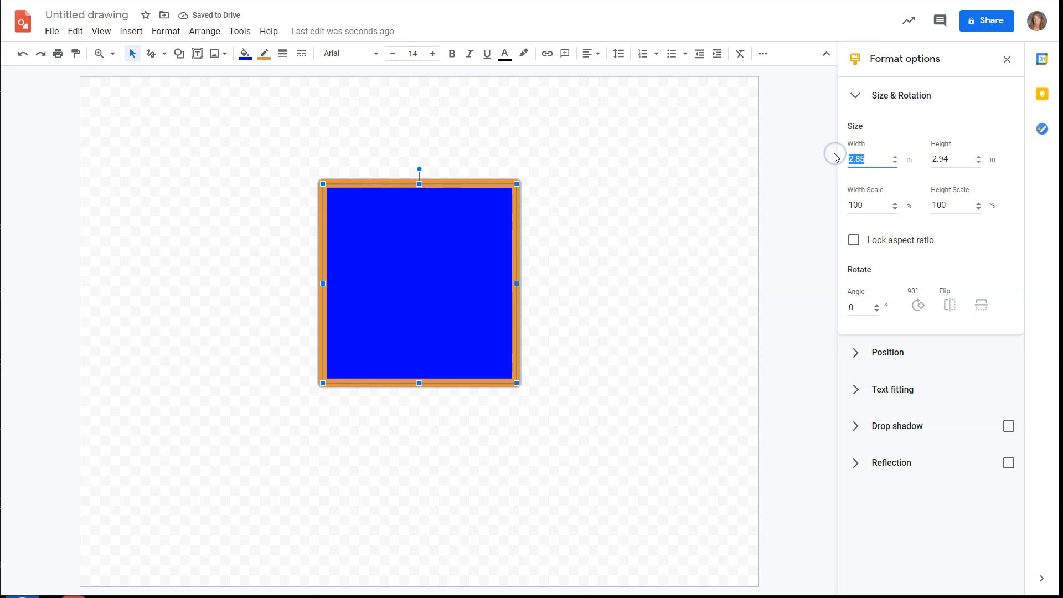
type("2")
left_click(927, 160)
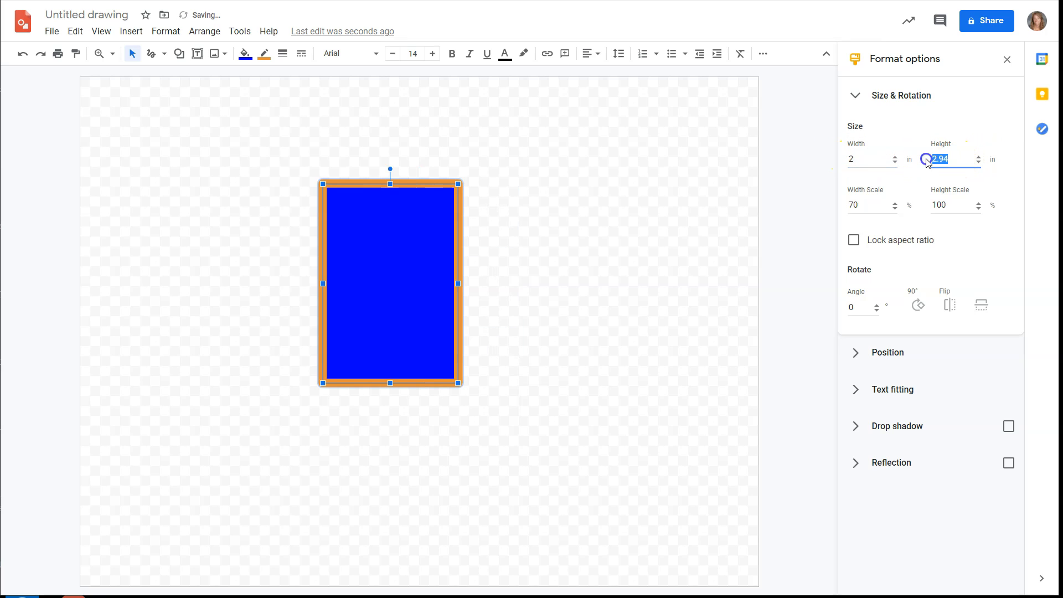
type("2")
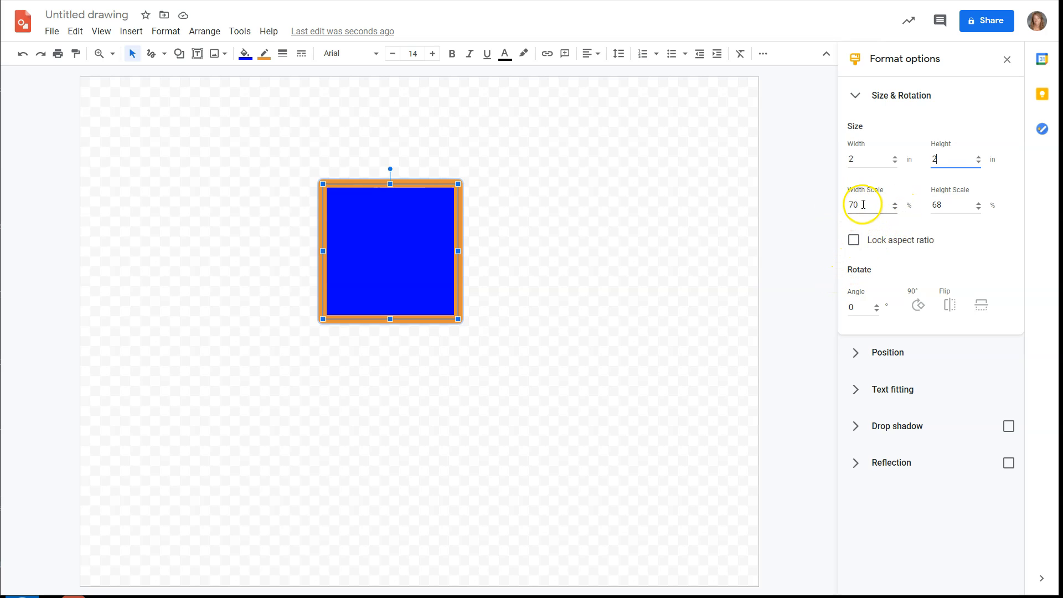
Step: Rotate the square to an angle of 60° and change that to 30°, and flip it horizontally twice
left_click(847, 307)
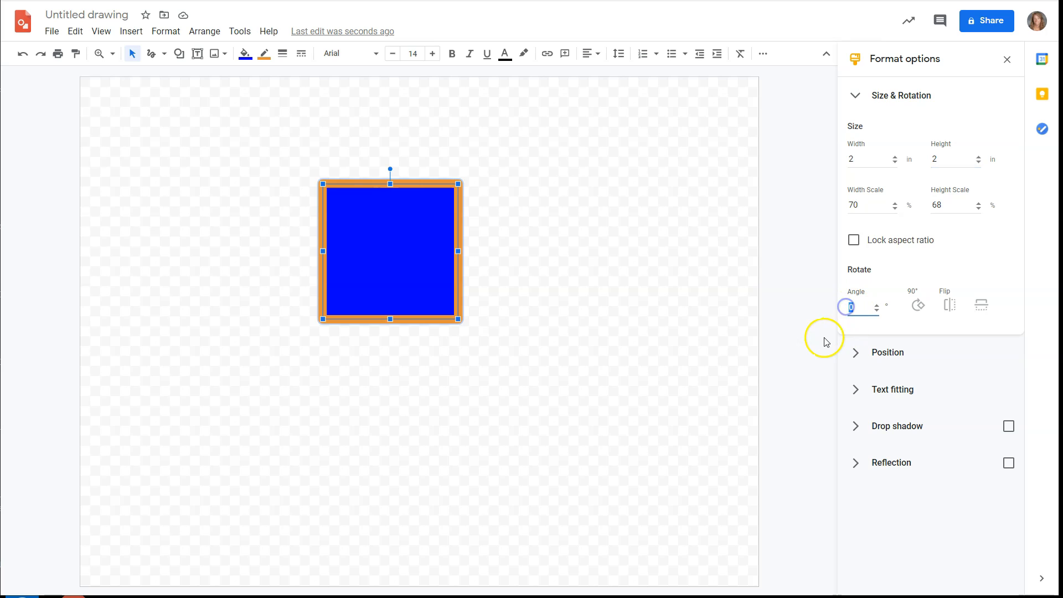
type("60")
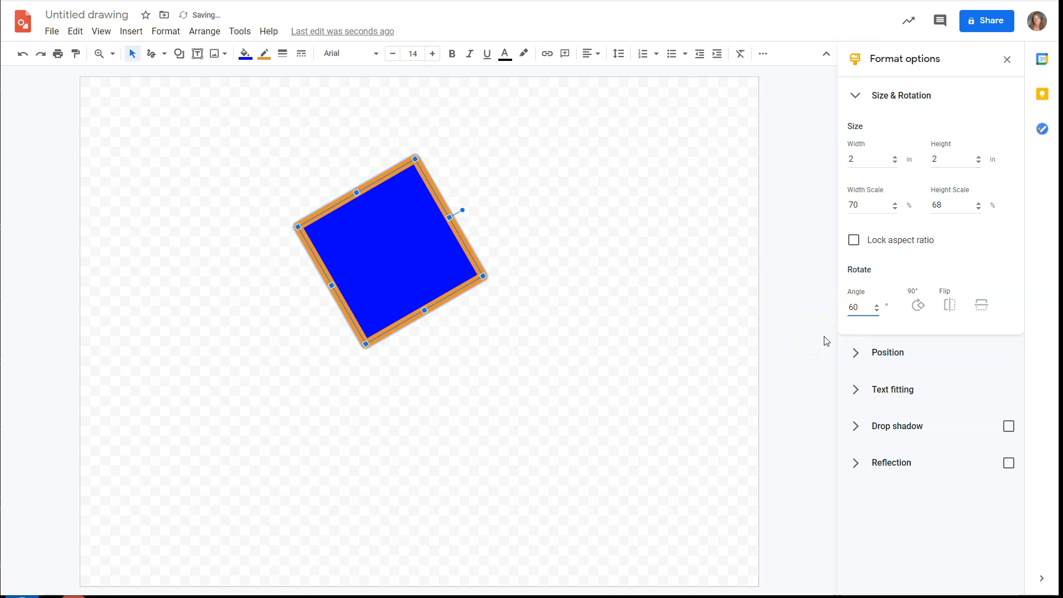
key("BackSpace")
type("3")
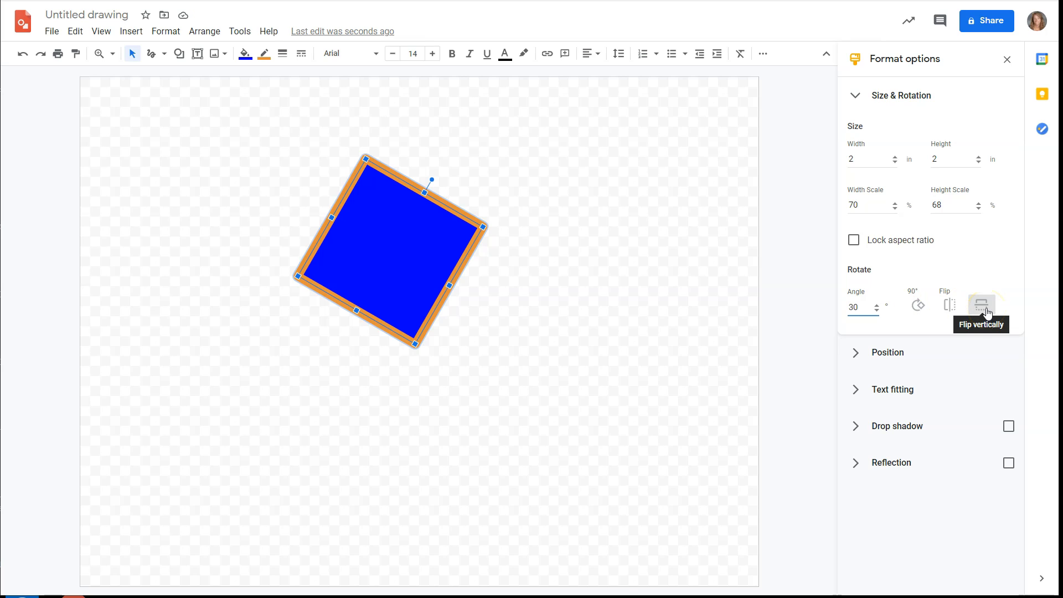
left_click(949, 305)
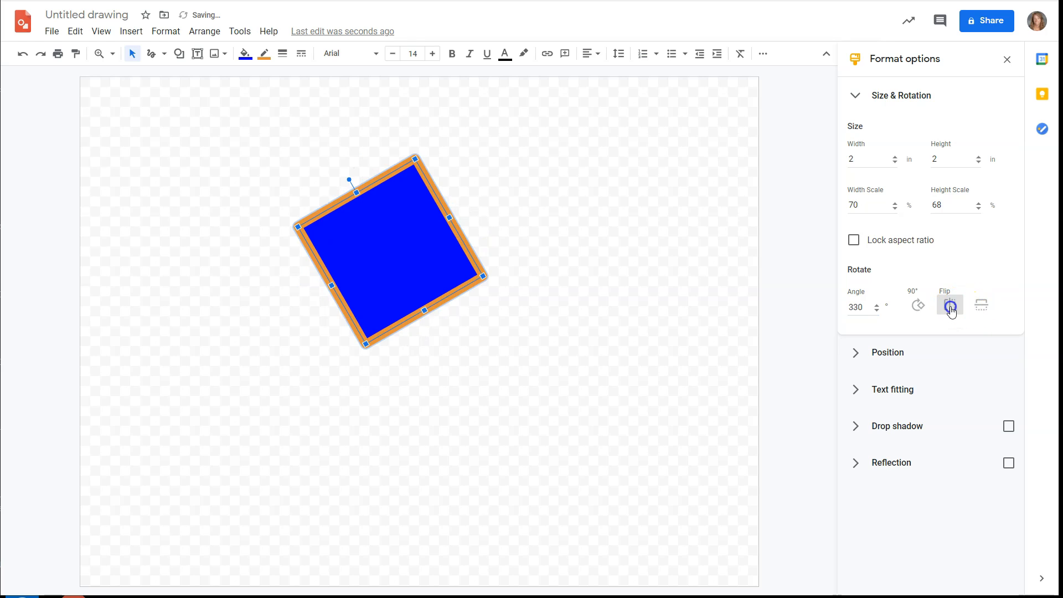
left_click(950, 306)
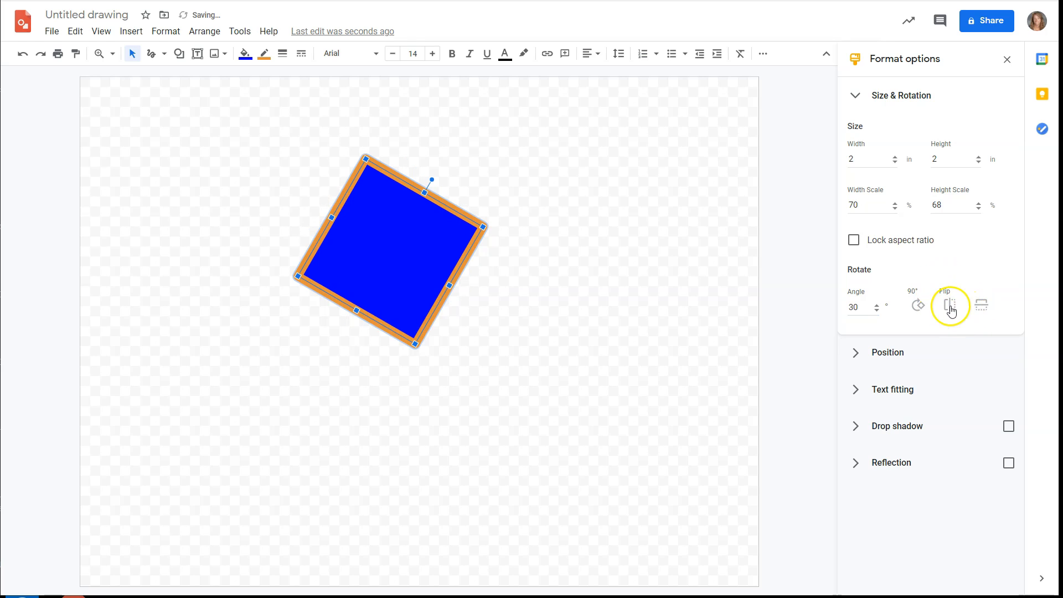
Step: Expand the square's position options and set its rotation angle to 0°
left_click(899, 95)
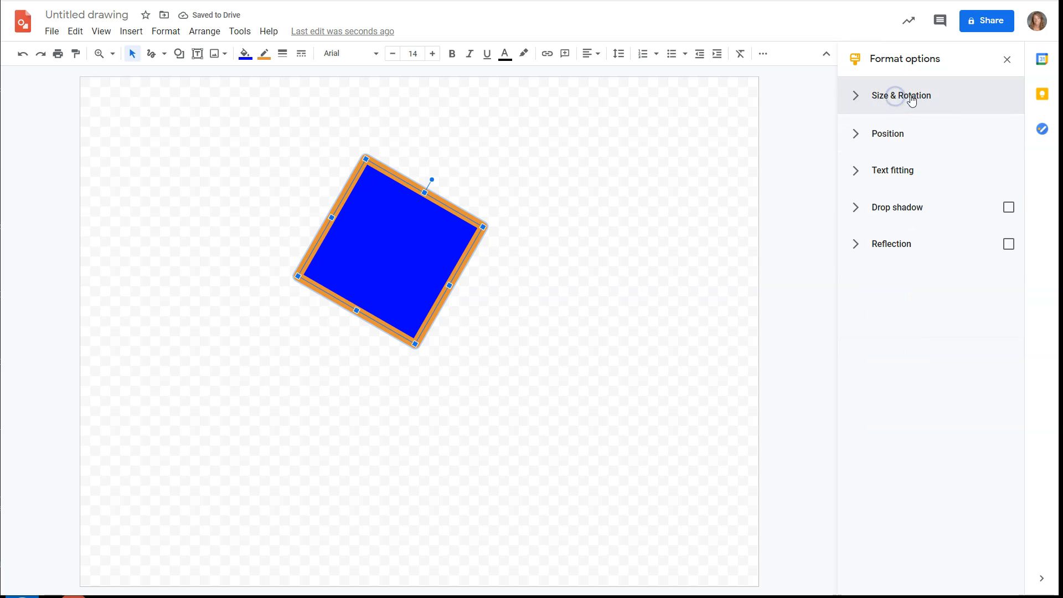
left_click(881, 137)
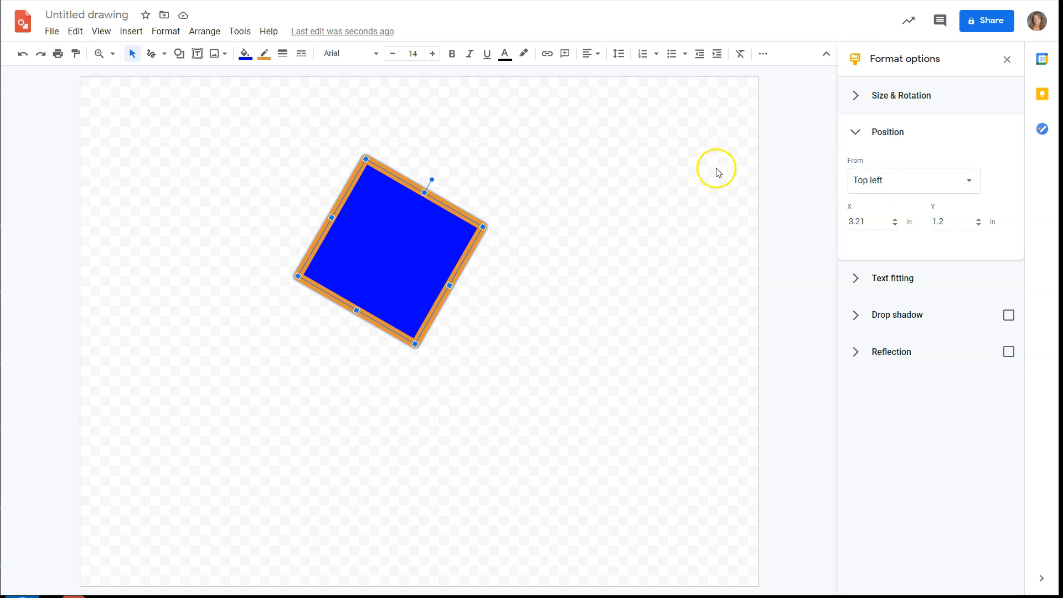
left_click(870, 97)
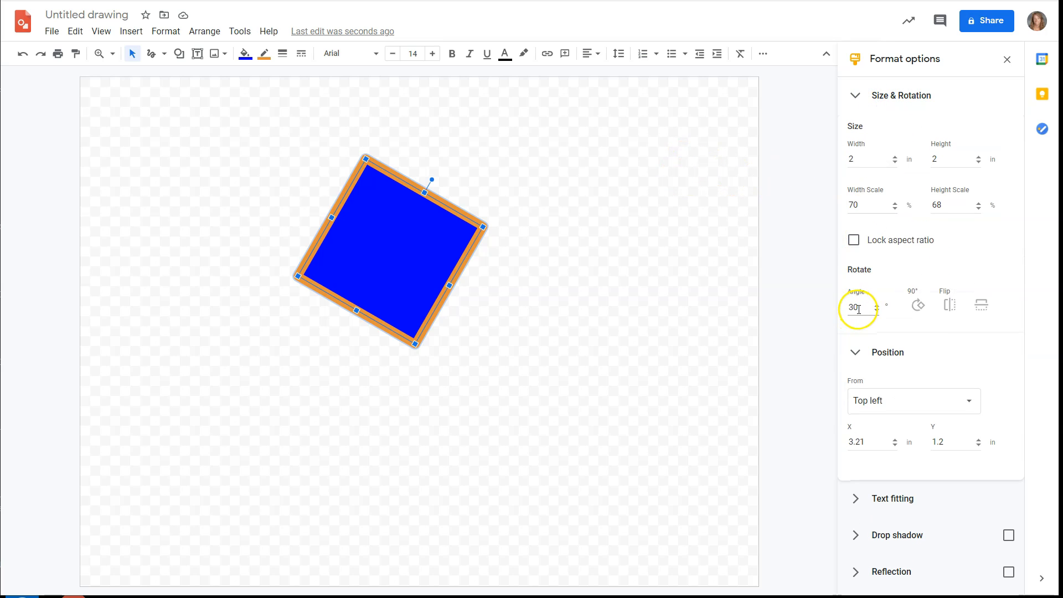
type("0")
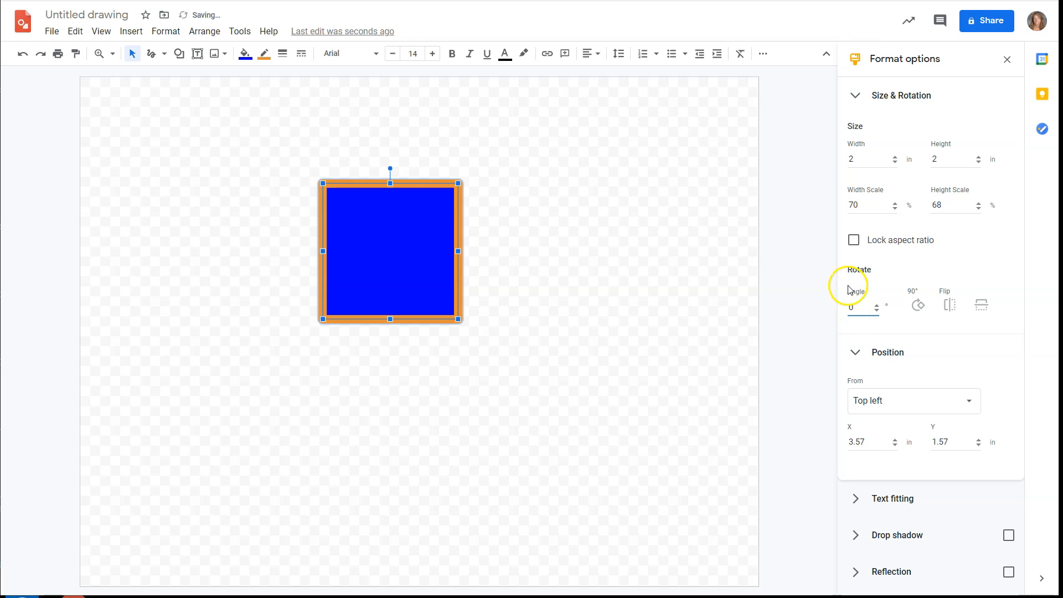
Step: Collapse the size and rotation options and set the square's position reference to Center
left_click(898, 99)
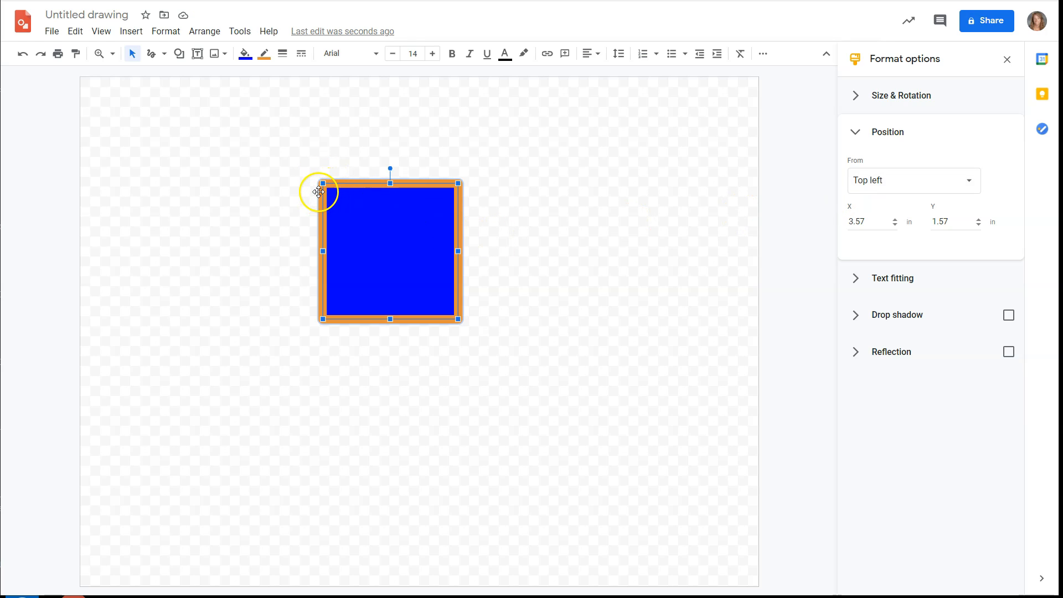
left_click(905, 182)
left_click(890, 229)
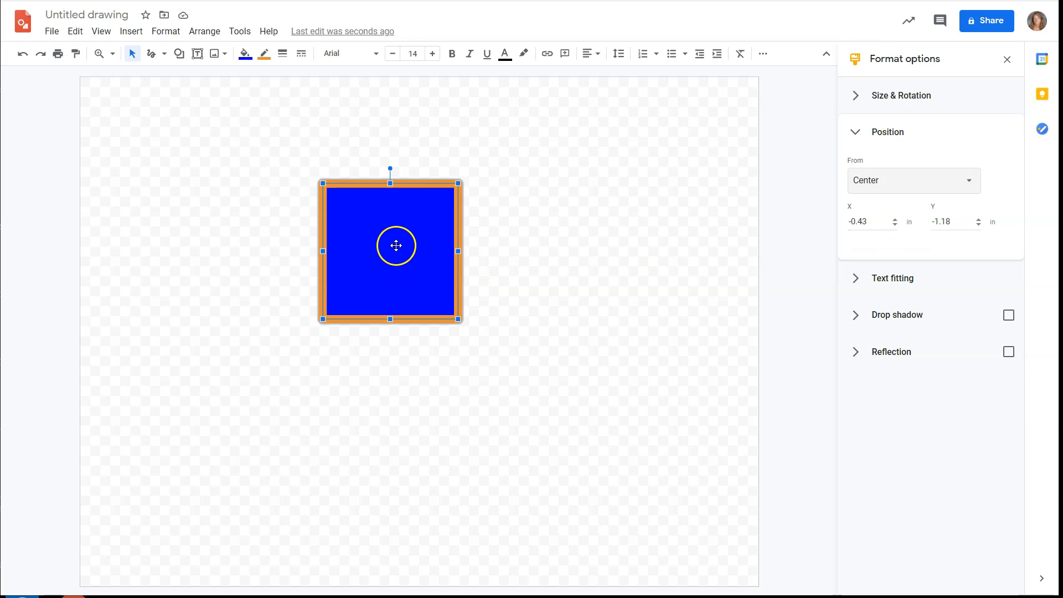
Step: Measure the square's position from Top left and set both X and Y to 1 in
left_click(883, 175)
left_click(878, 204)
left_click_drag(859, 229, 841, 227)
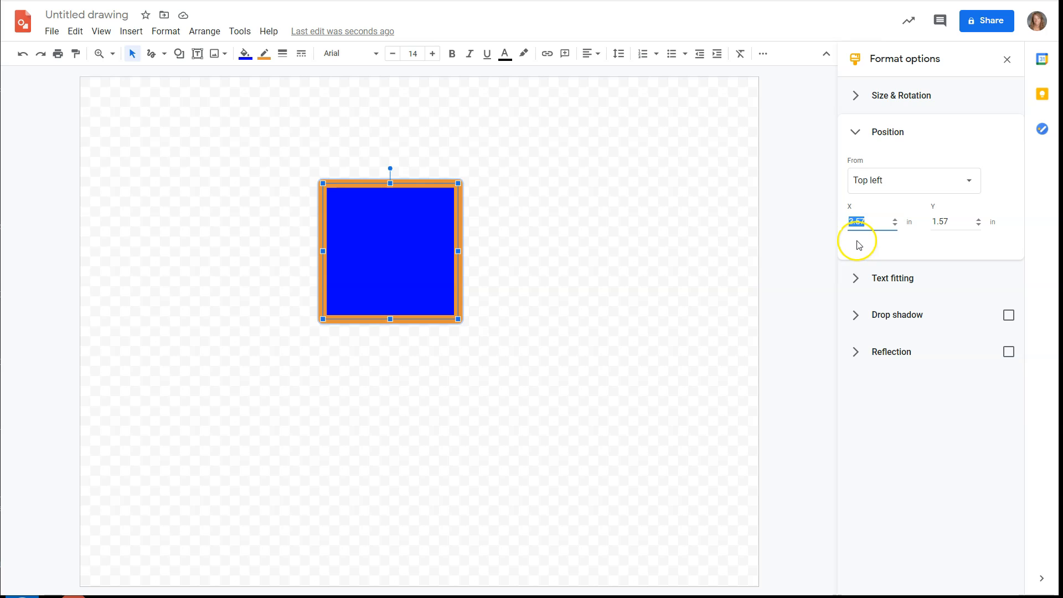
type("1")
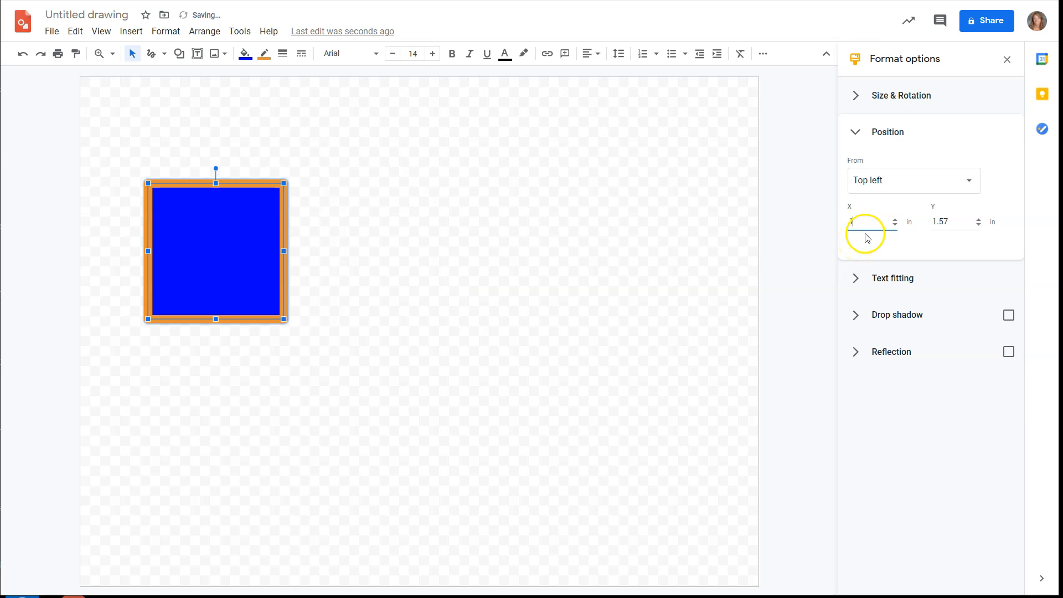
left_click_drag(939, 221, 903, 221)
type("1")
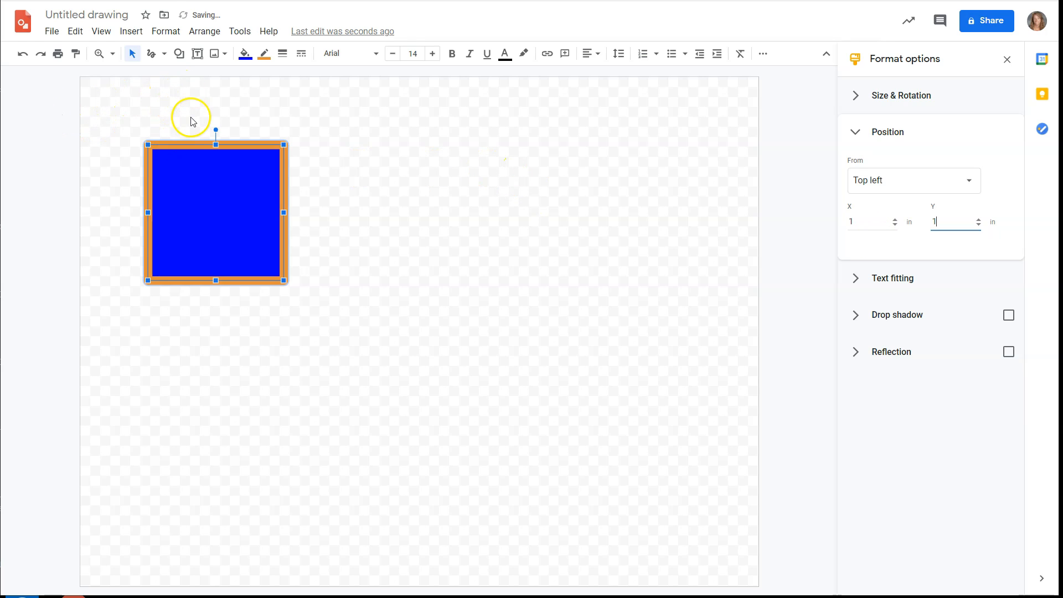
Step: Set the square's X and Y position to 2 in each
left_click(852, 221)
type("2")
left_click(938, 220)
type("2")
Step: Set the square's X and Y to 3 in, and move it freely up the canvas to about X 3.51 in, Y 1.14 in
left_click(847, 221)
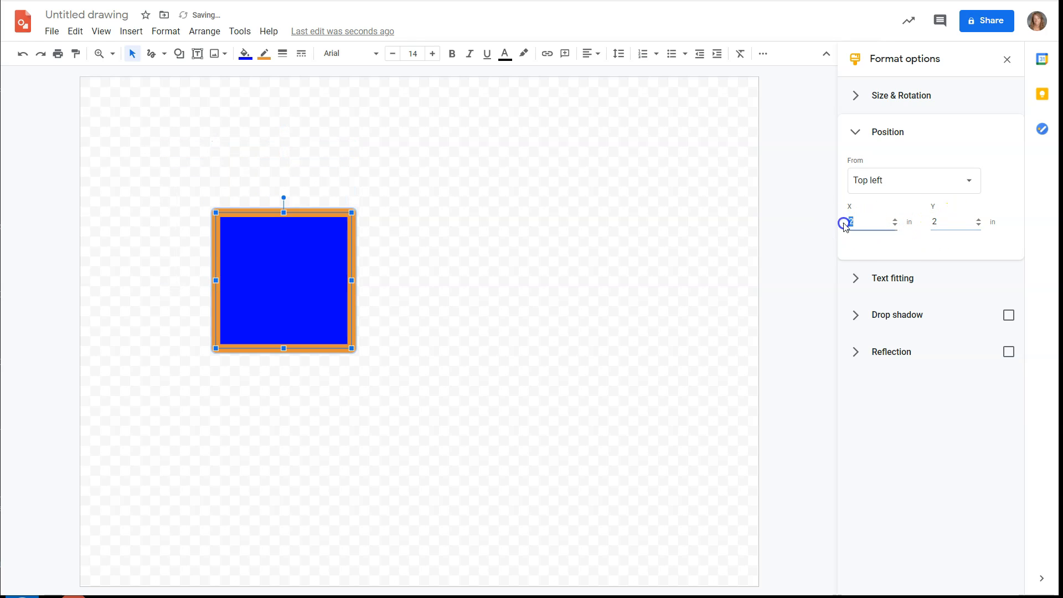
type("33")
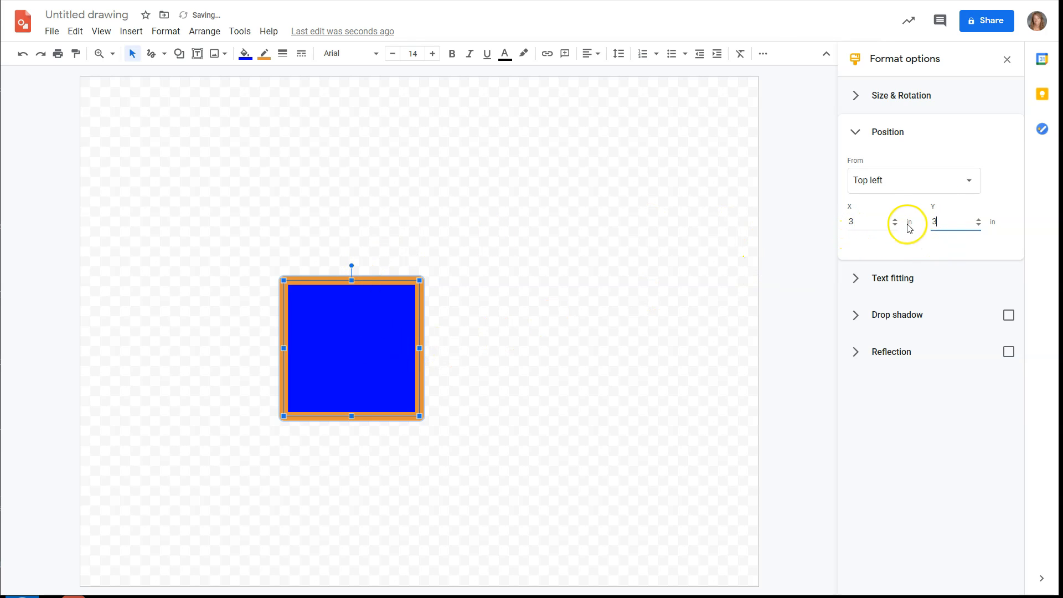
left_click_drag(363, 327, 398, 202)
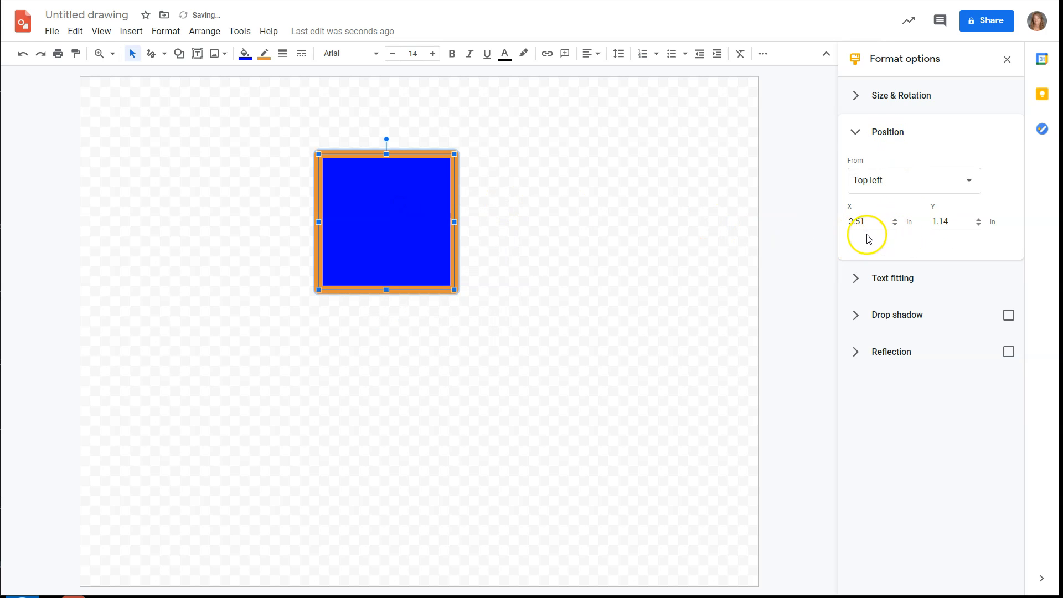
left_click(886, 131)
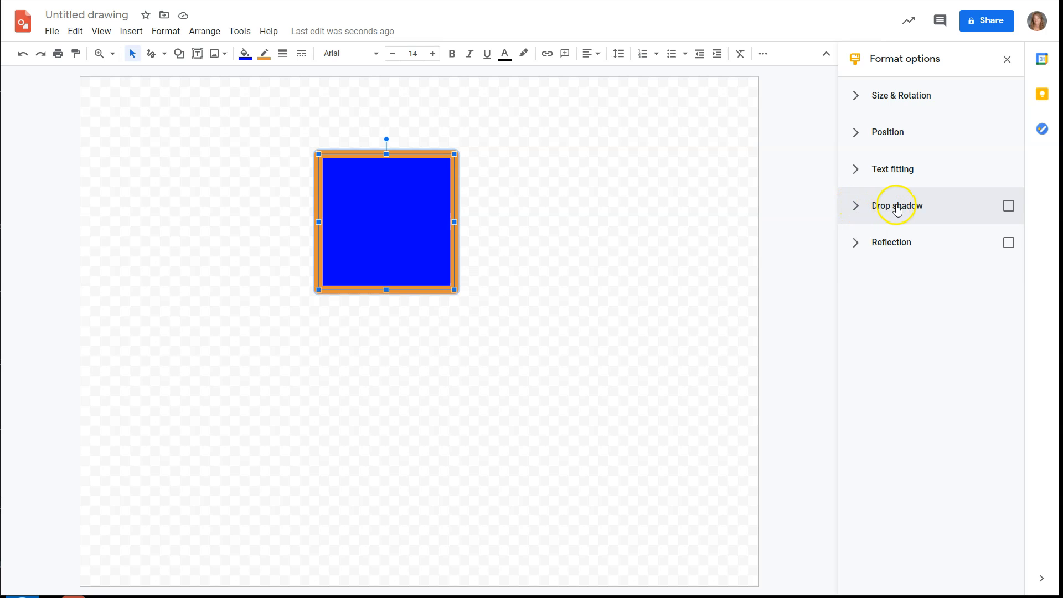
Step: Add a drop shadow to the square, increasing its distance and reducing its angle so it falls below and right of the shape
left_click(897, 210)
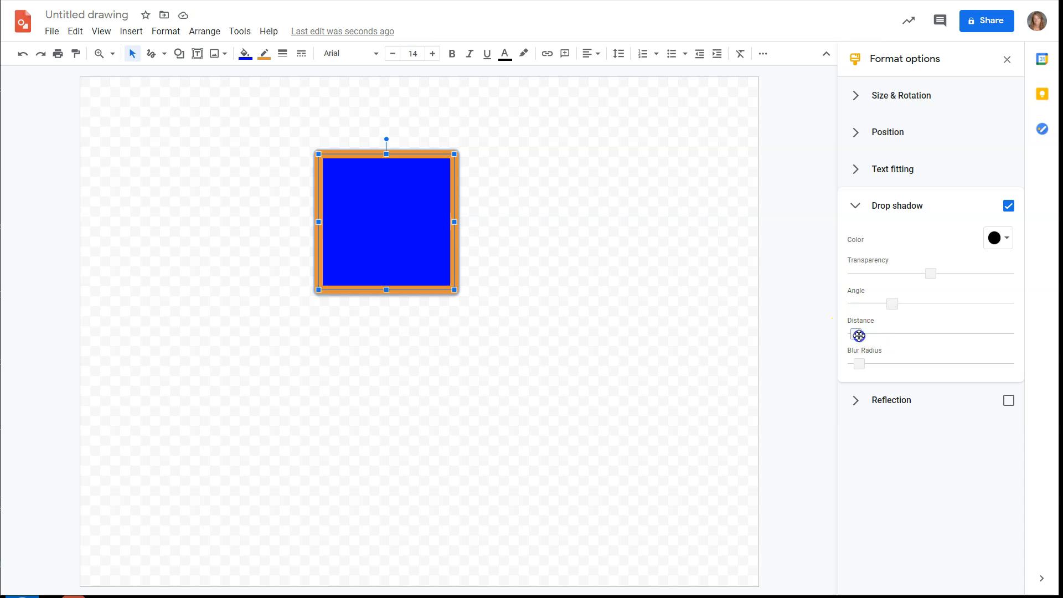
left_click(878, 336)
left_click_drag(880, 336, 885, 336)
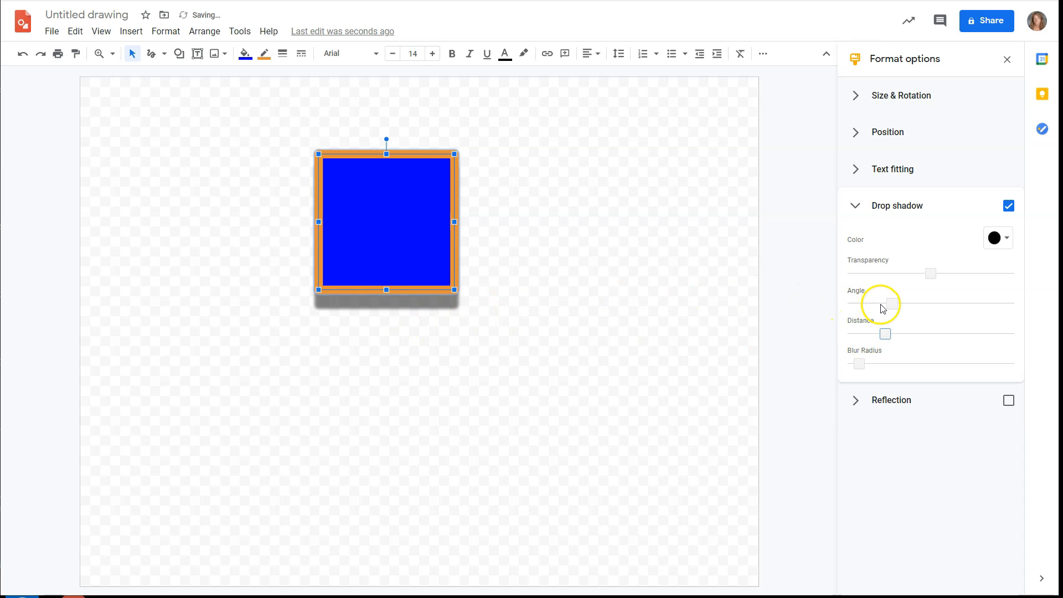
left_click_drag(892, 303, 874, 304)
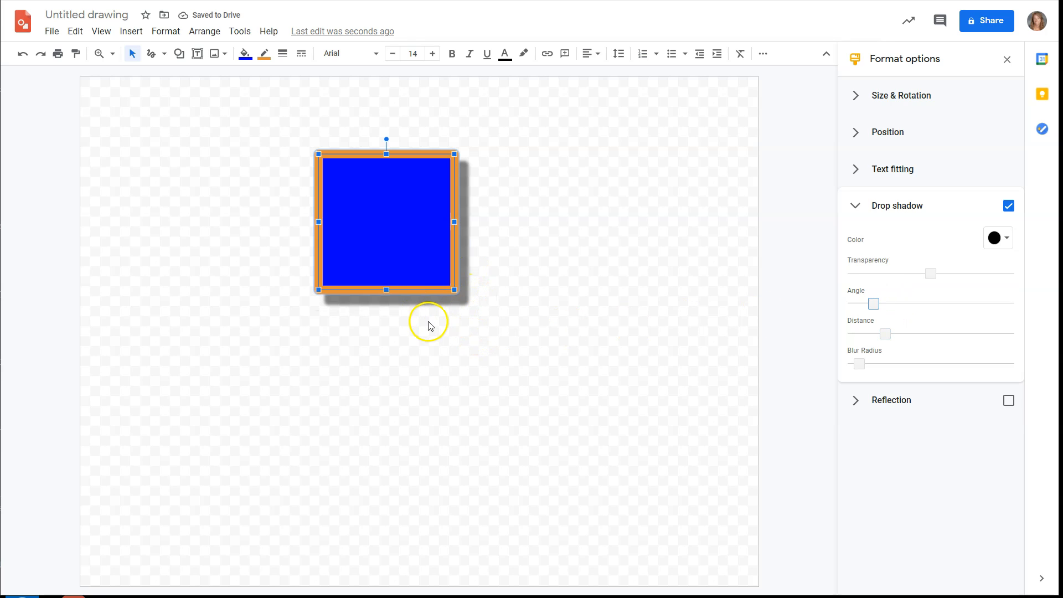
Step: Color the square's drop shadow light blue and reduce its transparency to the minimum before raising it to slightly below the middle
left_click(1001, 242)
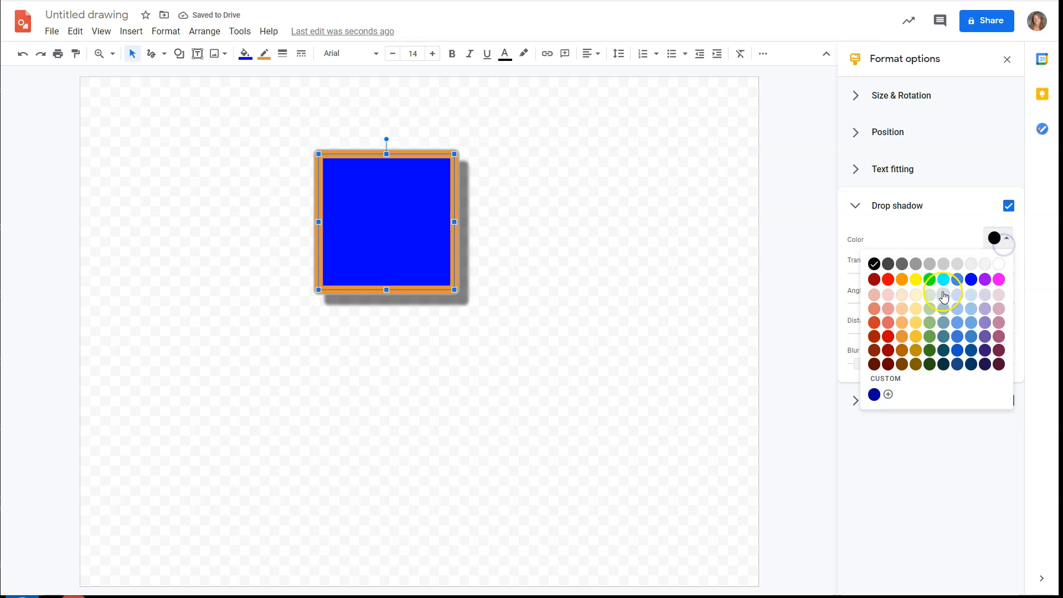
left_click(960, 299)
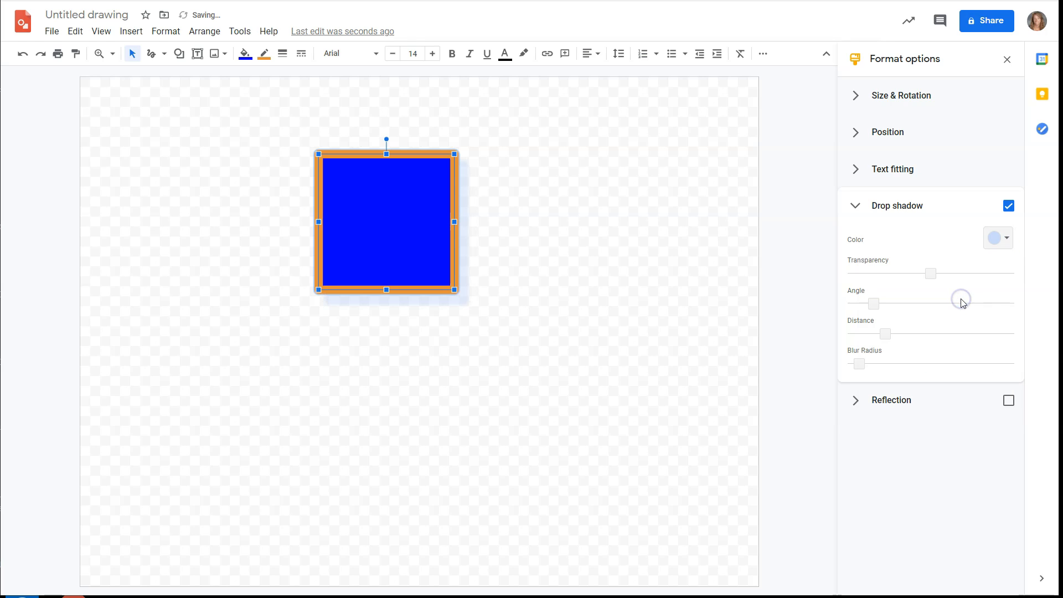
left_click_drag(930, 273, 864, 276)
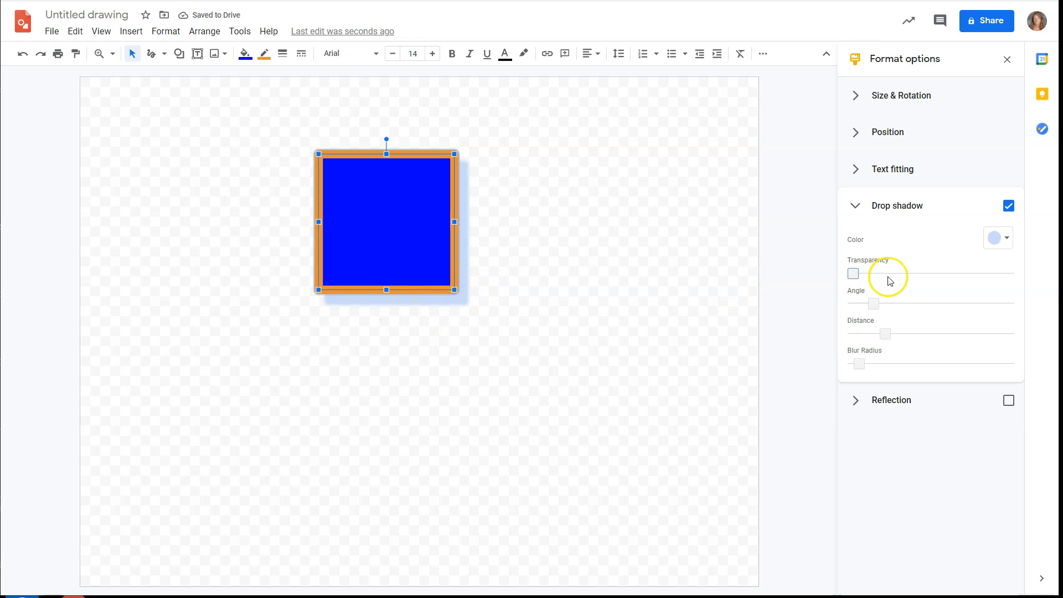
left_click_drag(853, 273, 916, 275)
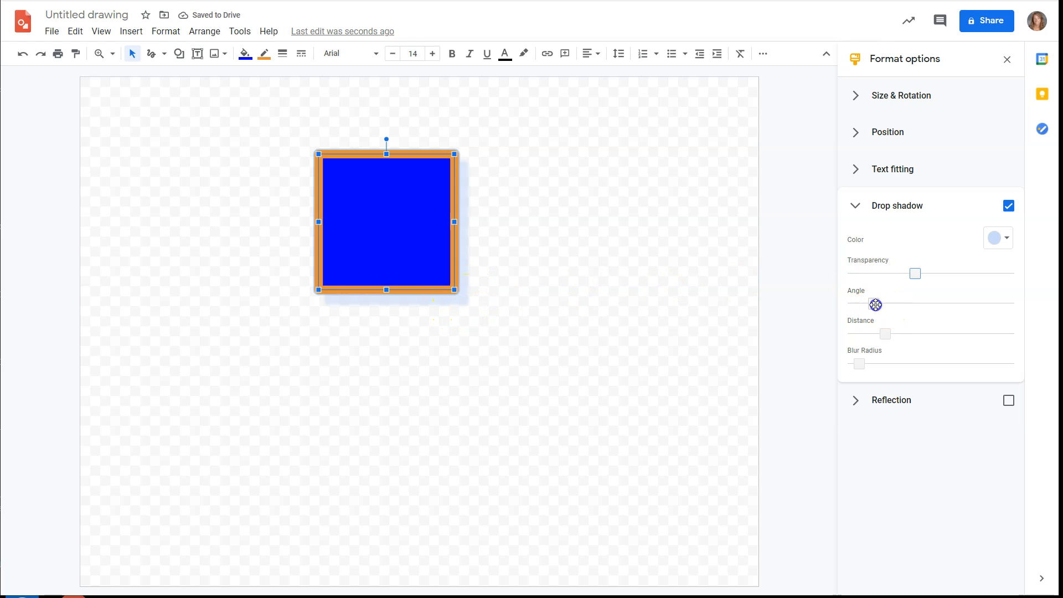
Step: Increase the distance of the square's drop shadow and set a slightly larger blur radius
left_click_drag(883, 333, 914, 336)
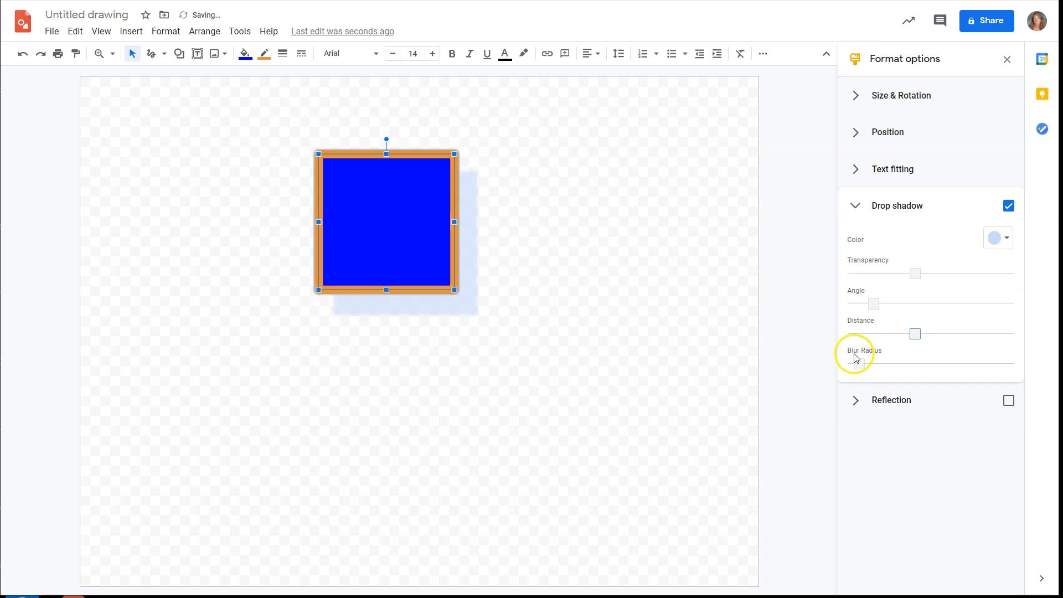
left_click_drag(860, 364, 848, 364)
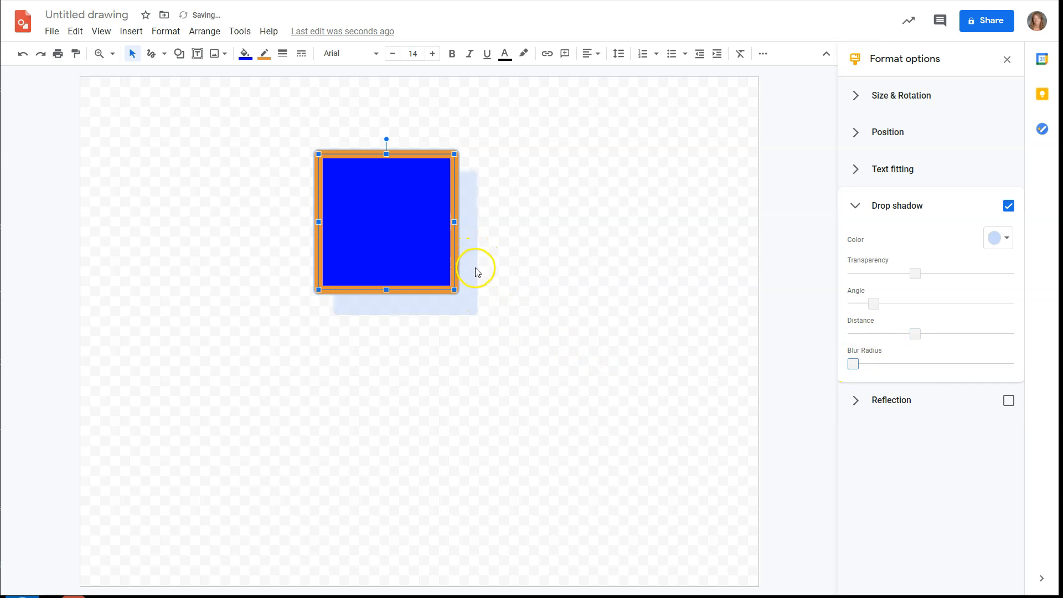
left_click_drag(854, 364, 876, 365)
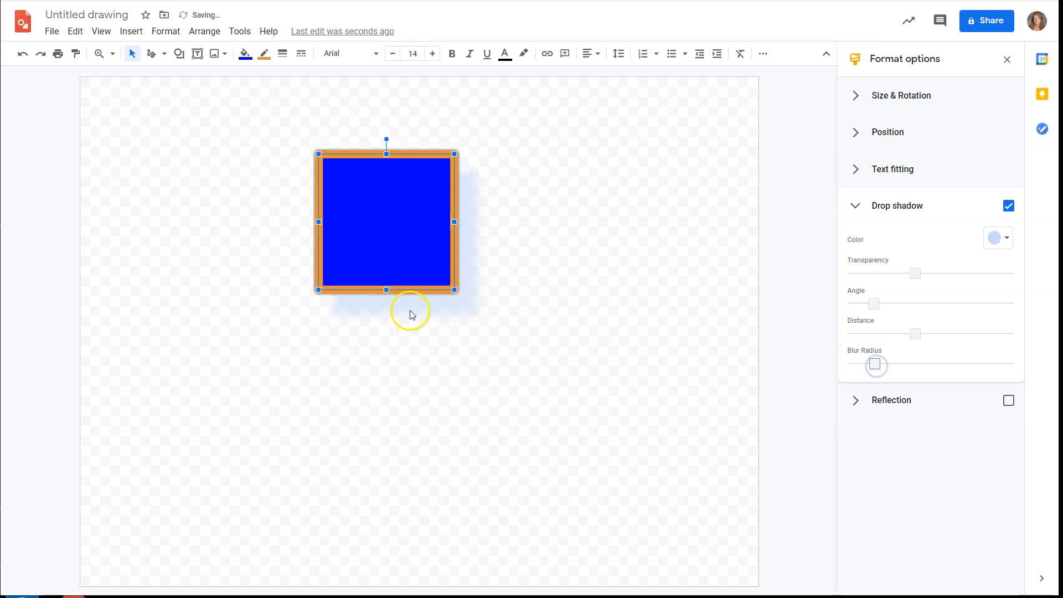
Step: Make the square's drop shadow cornflower blue, almost fully opaque and more blurred
left_click_drag(916, 274, 857, 281)
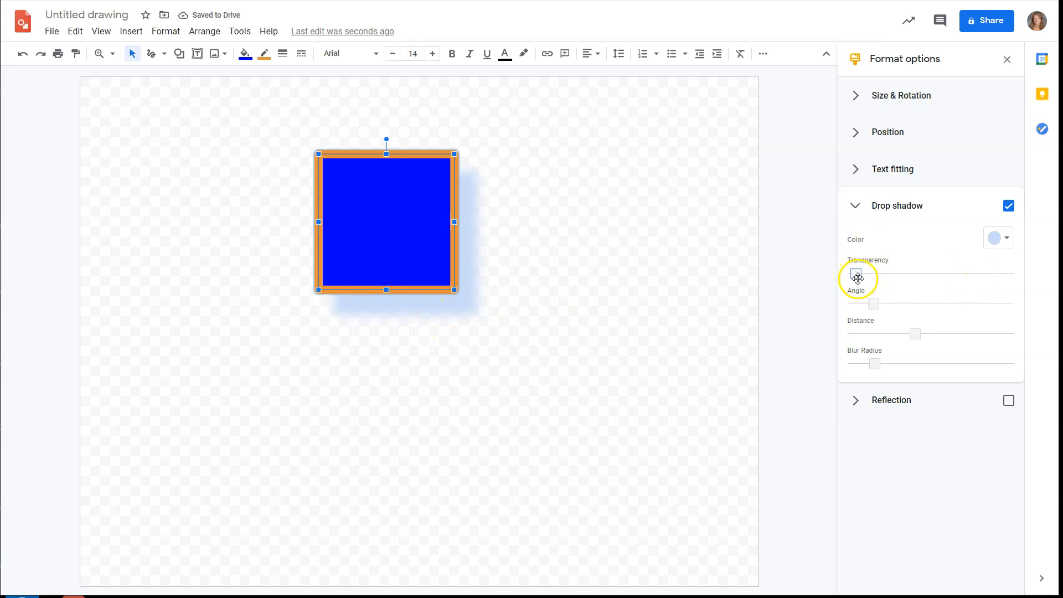
left_click(997, 238)
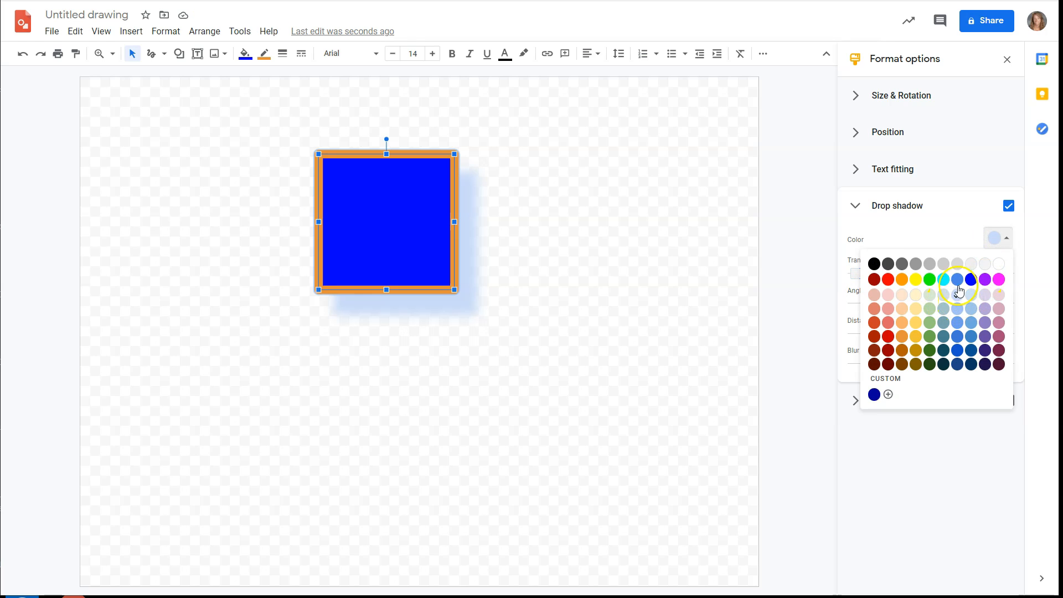
left_click(959, 283)
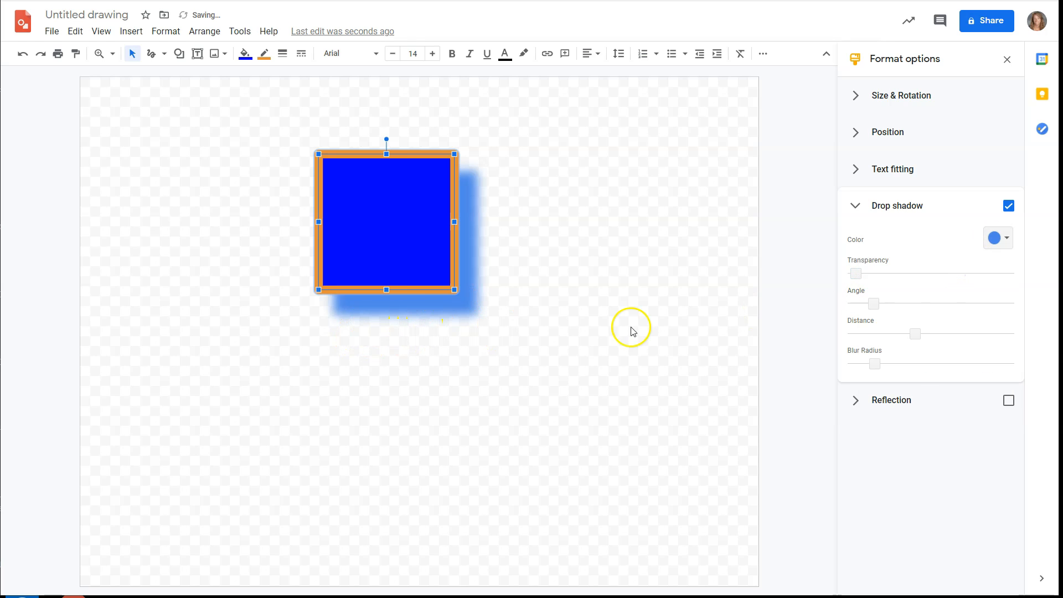
left_click_drag(876, 370, 897, 365)
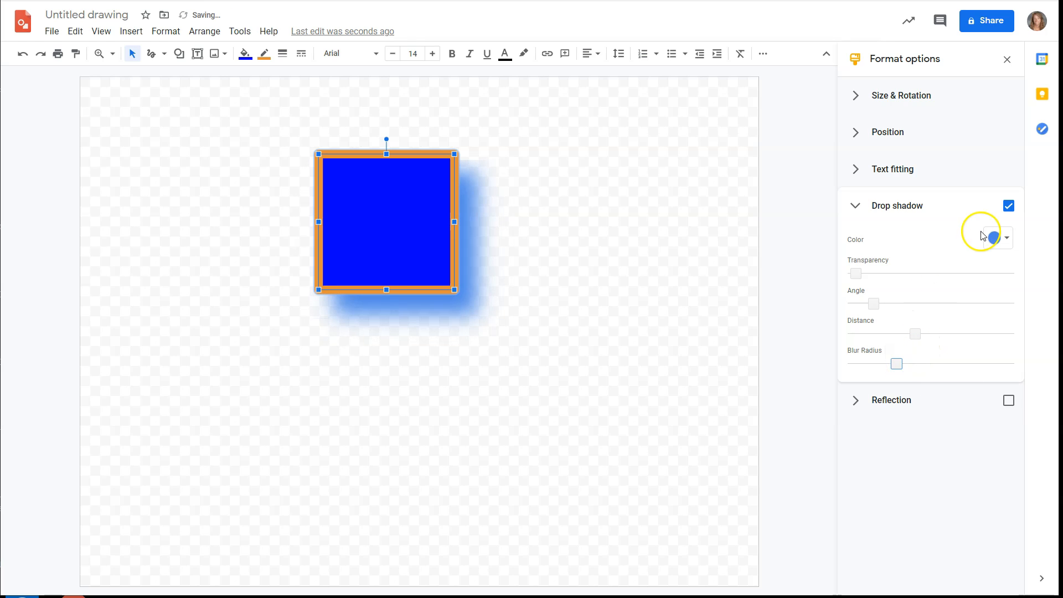
Step: Replace the square's drop shadow with a reflection
left_click(1009, 208)
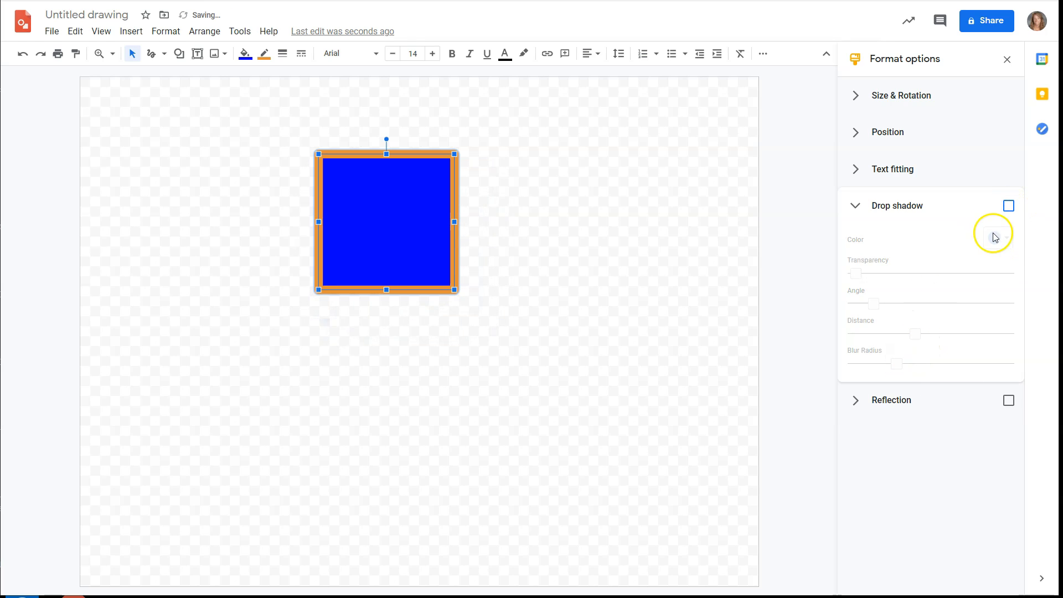
left_click(855, 205)
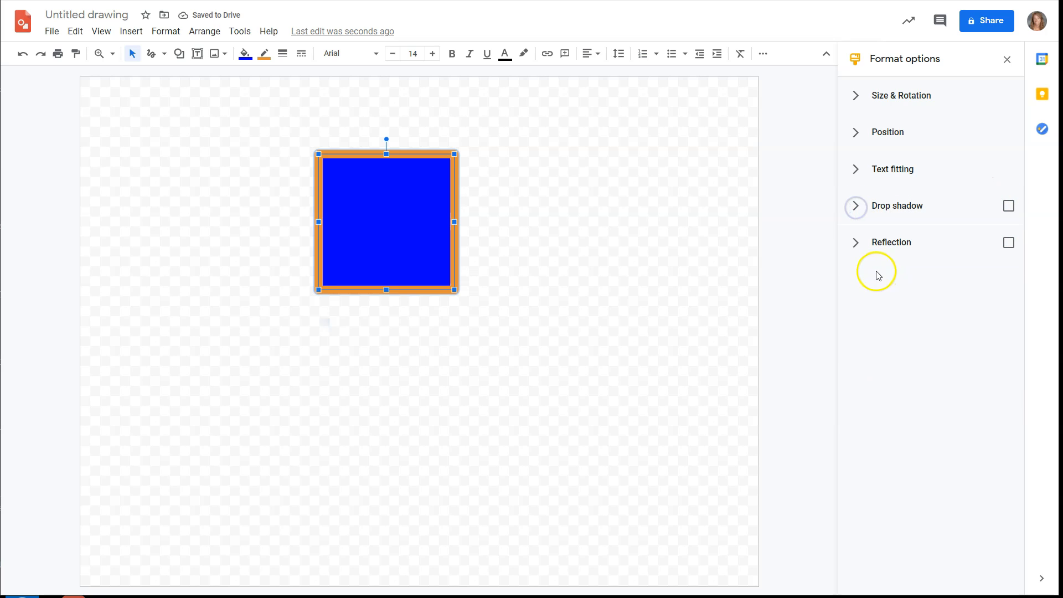
left_click(853, 251)
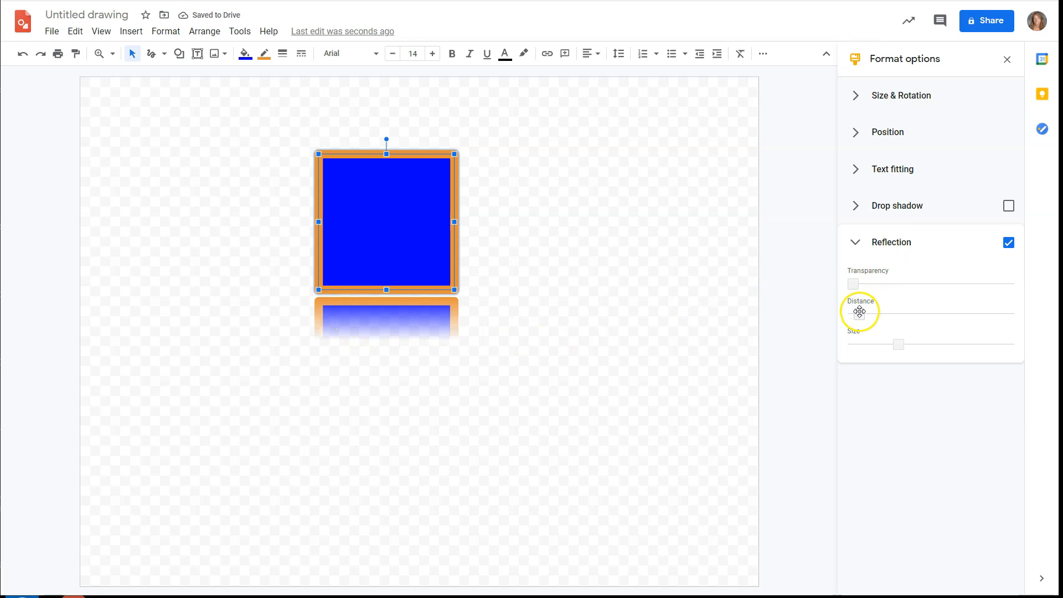
Step: Enlarge the square's reflection to about 70% of the size range and raise its transparency to about three quarters
mouse_move(866, 316)
left_mouse_down()
mouse_move(953, 313)
mouse_move(840, 318)
mouse_move(858, 313)
left_mouse_up()
left_click_drag(892, 351, 965, 345)
left_click_drag(852, 284, 1018, 292)
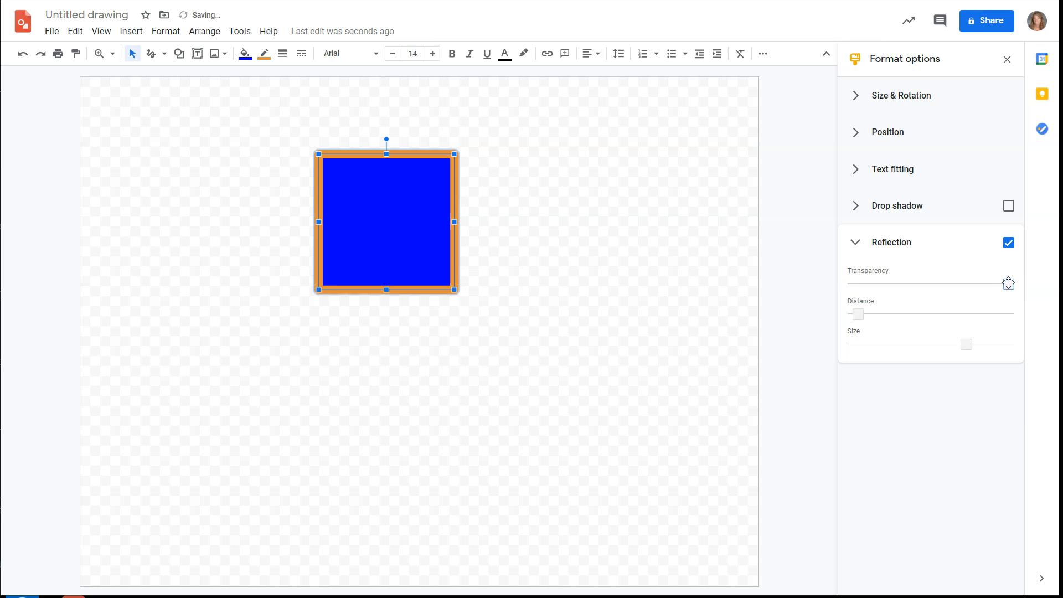
left_click_drag(1009, 283, 976, 284)
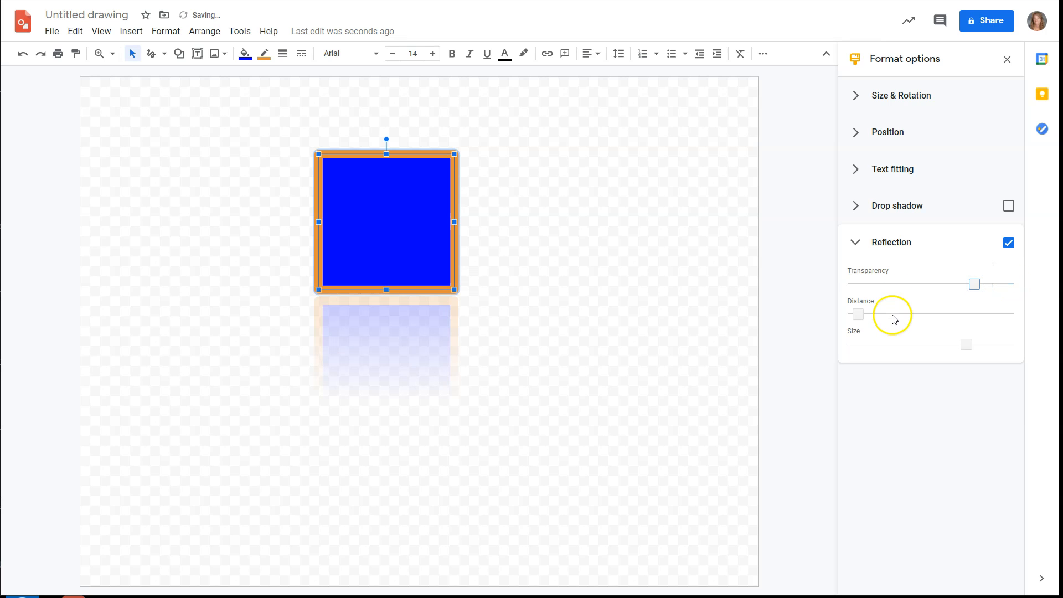
Step: Turn off the square's reflection and close the format options
left_click(1006, 246)
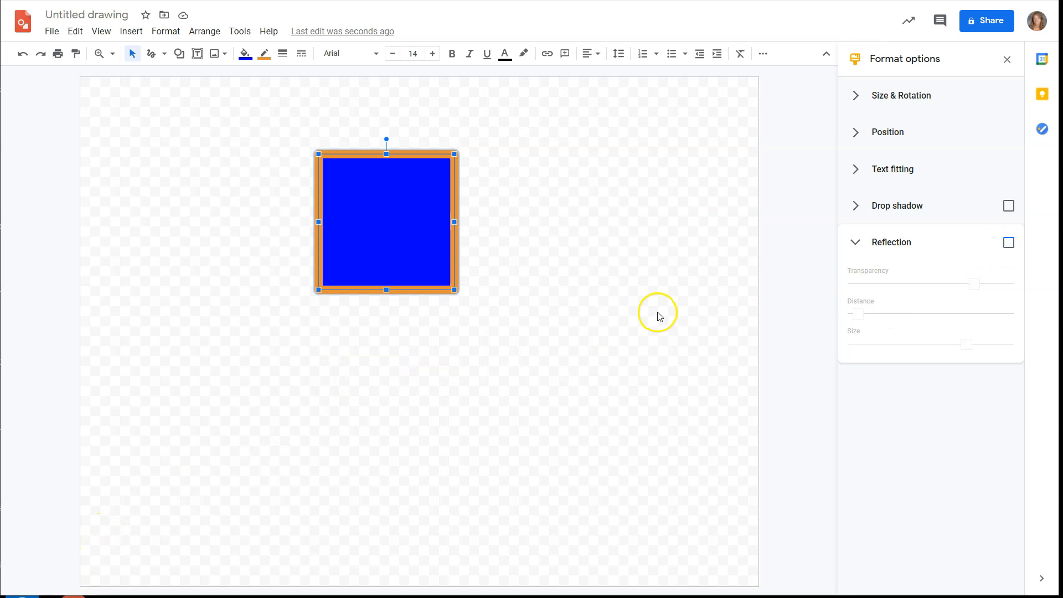
left_click(1006, 59)
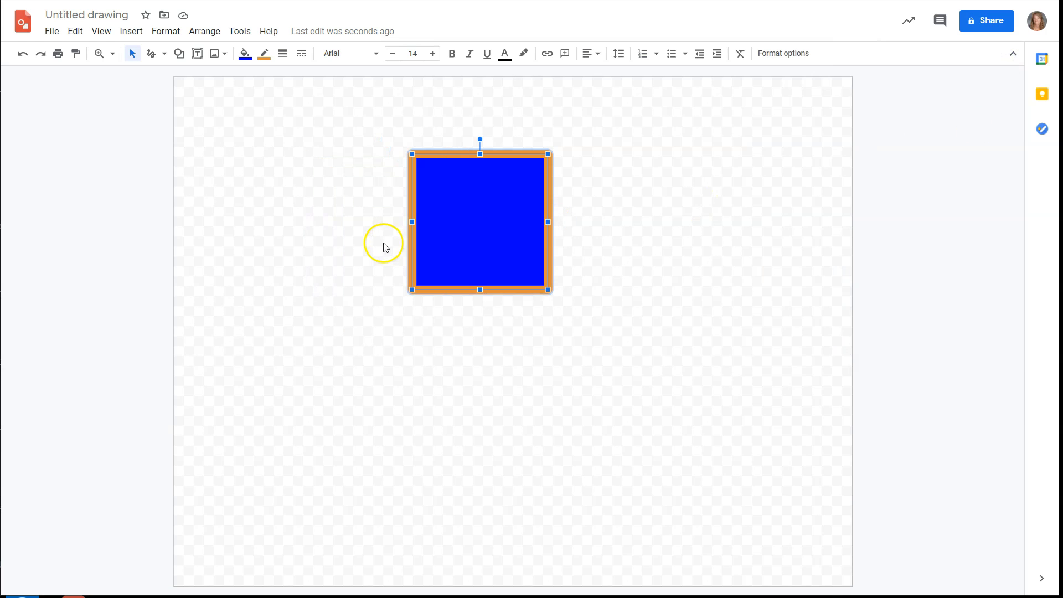
Step: Move the blue square slightly down and to the left on the canvas, and enlarge it into a wide rectangle
left_click_drag(477, 212, 406, 232)
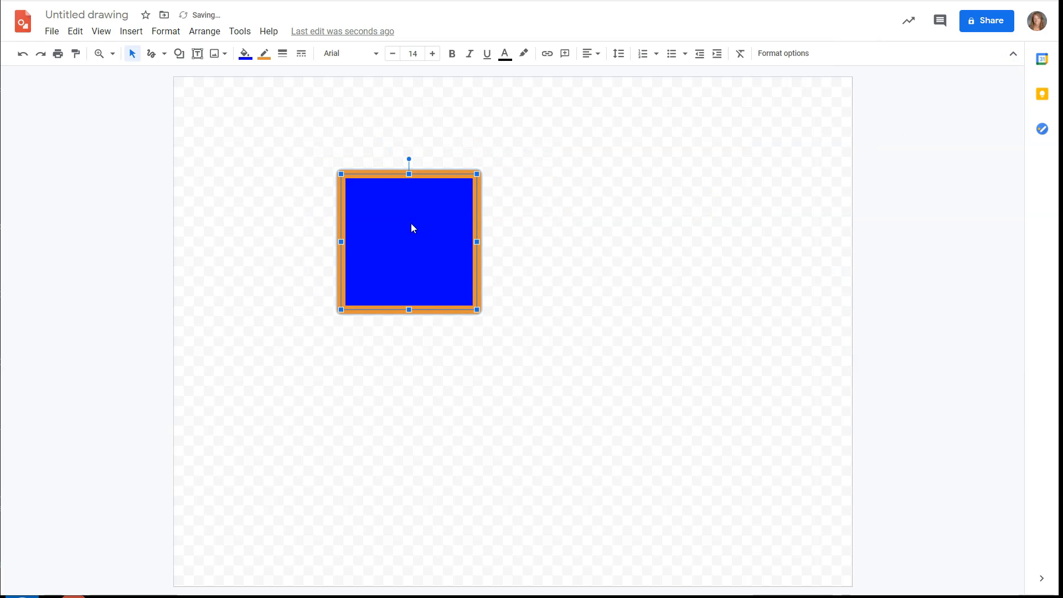
left_click_drag(476, 310, 656, 428)
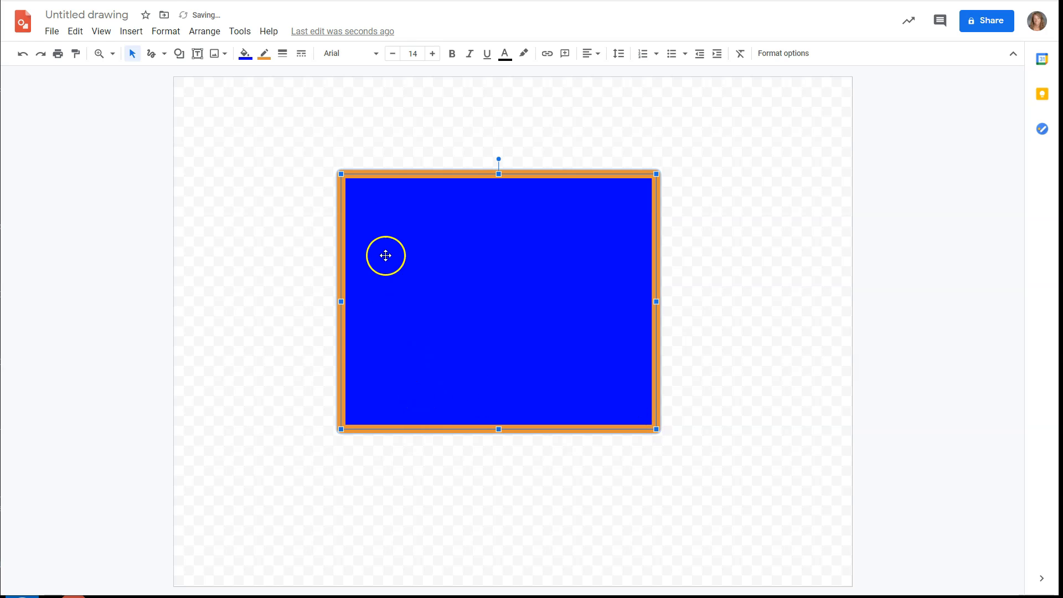
Step: Fill the rectangle with a custom solid dark blue-purple colour
left_click(244, 54)
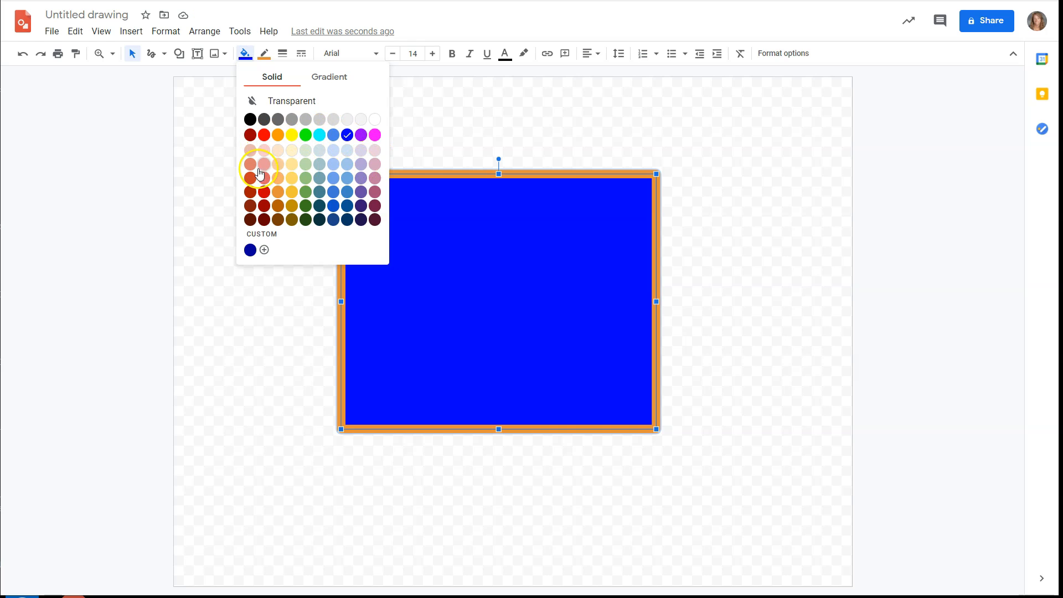
left_click(264, 250)
left_click(562, 260)
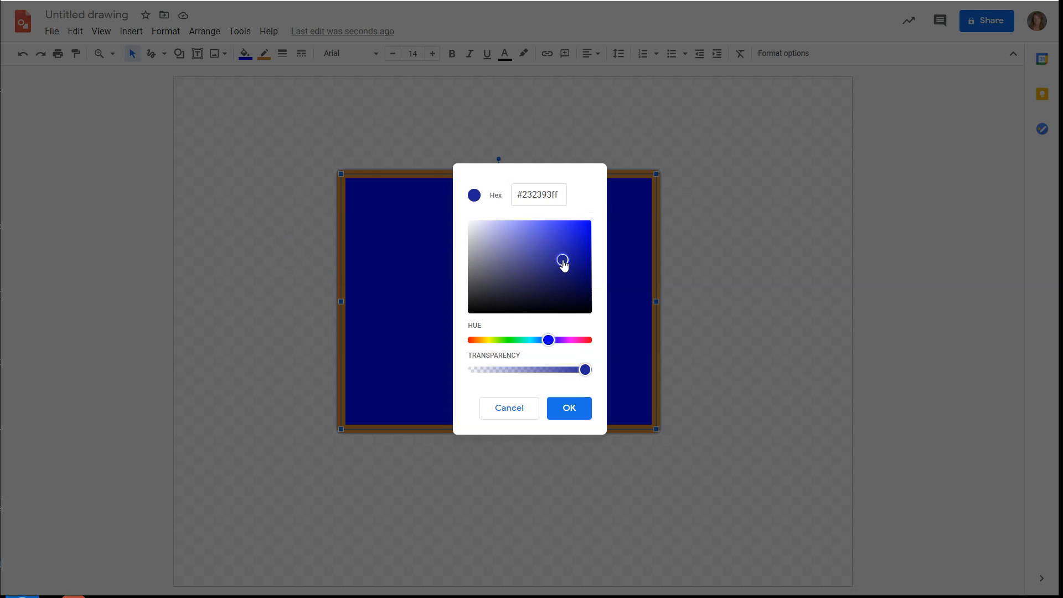
left_click_drag(554, 340, 574, 342)
left_click(574, 409)
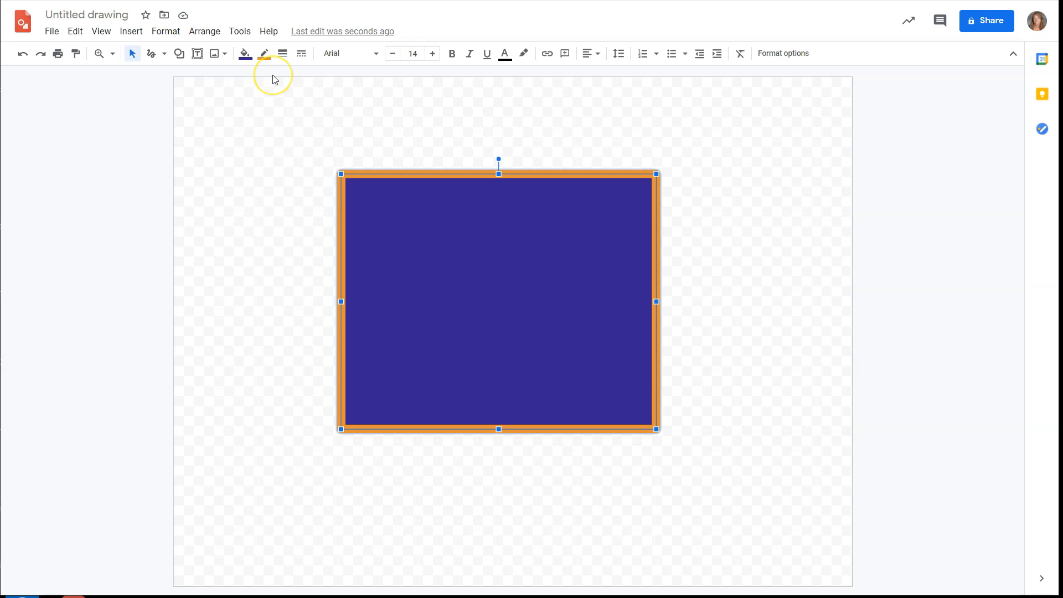
Step: Try a light yellow radial gradient fill on the rectangle, followed by a light blue radial gradient
left_click(243, 54)
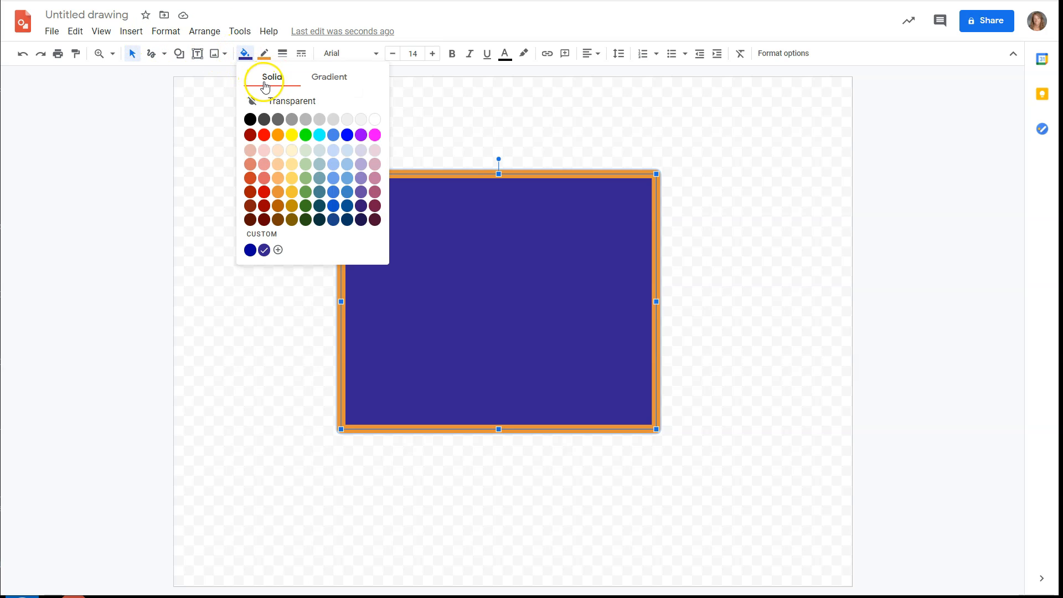
left_click(326, 82)
left_click(285, 150)
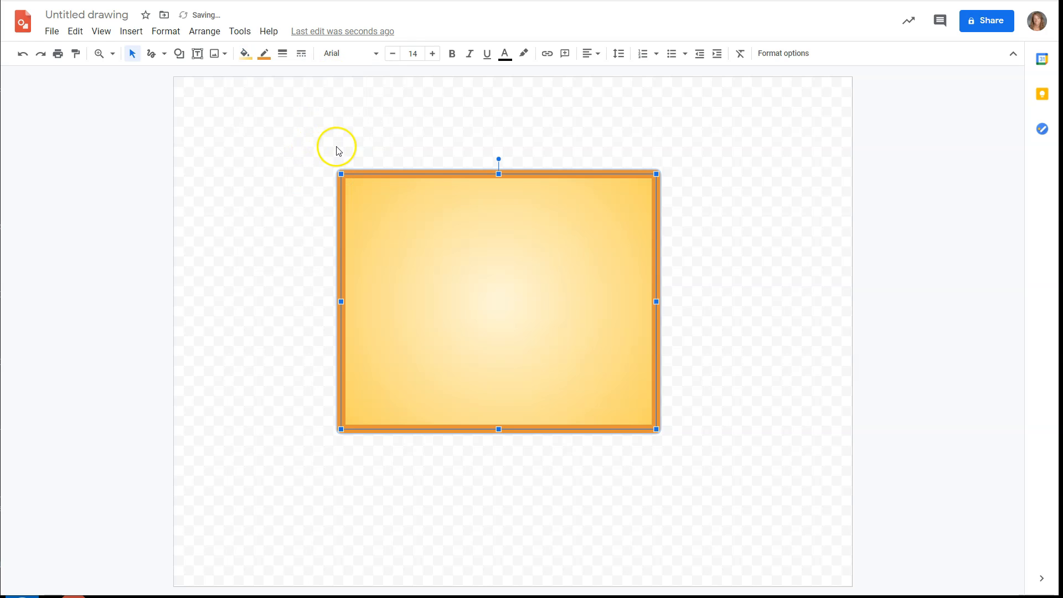
left_click(244, 53)
left_click(334, 150)
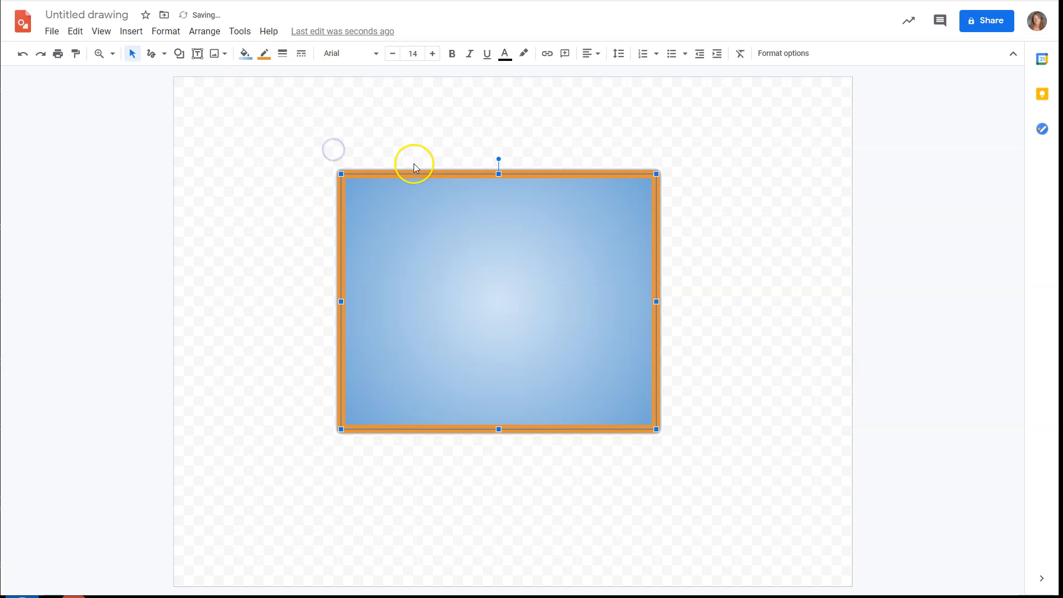
Step: Delete the rectangle and draw a large perfect circle near the middle of the canvas
left_click(244, 53)
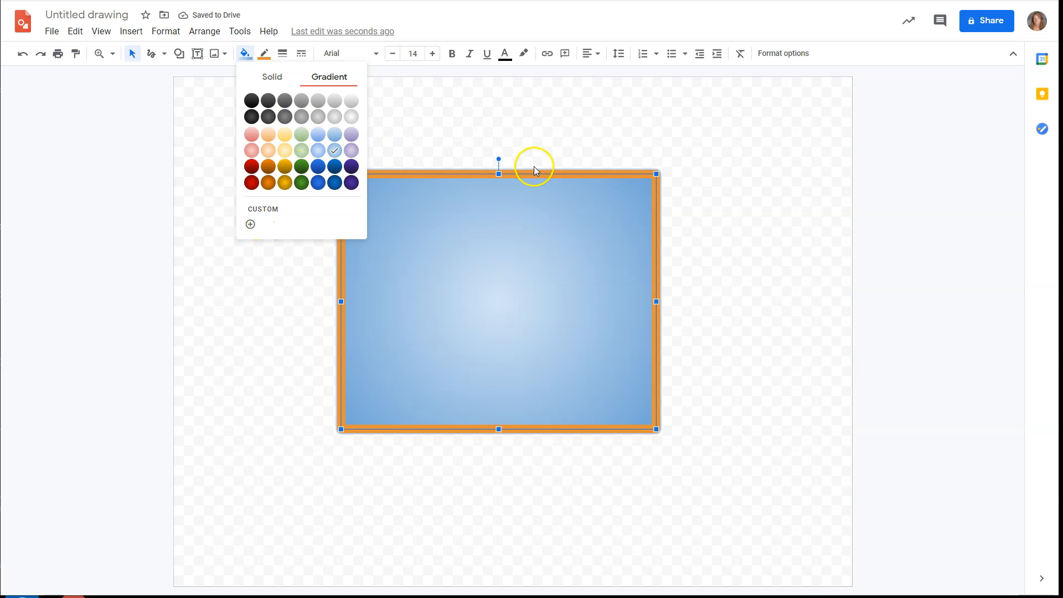
key("Delete")
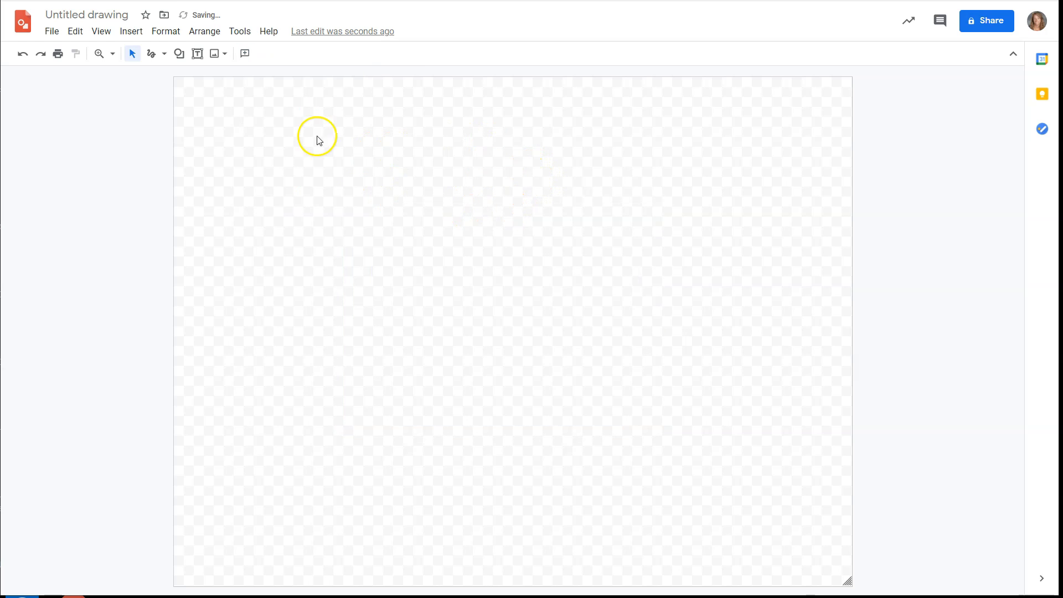
left_click(182, 56)
mouse_move(199, 76)
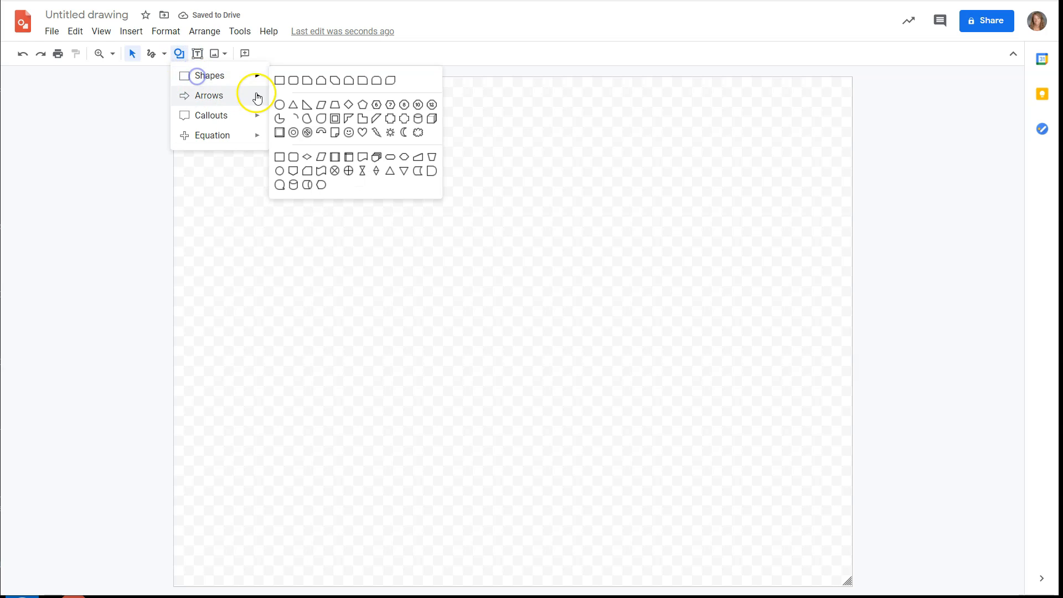
left_click(278, 107)
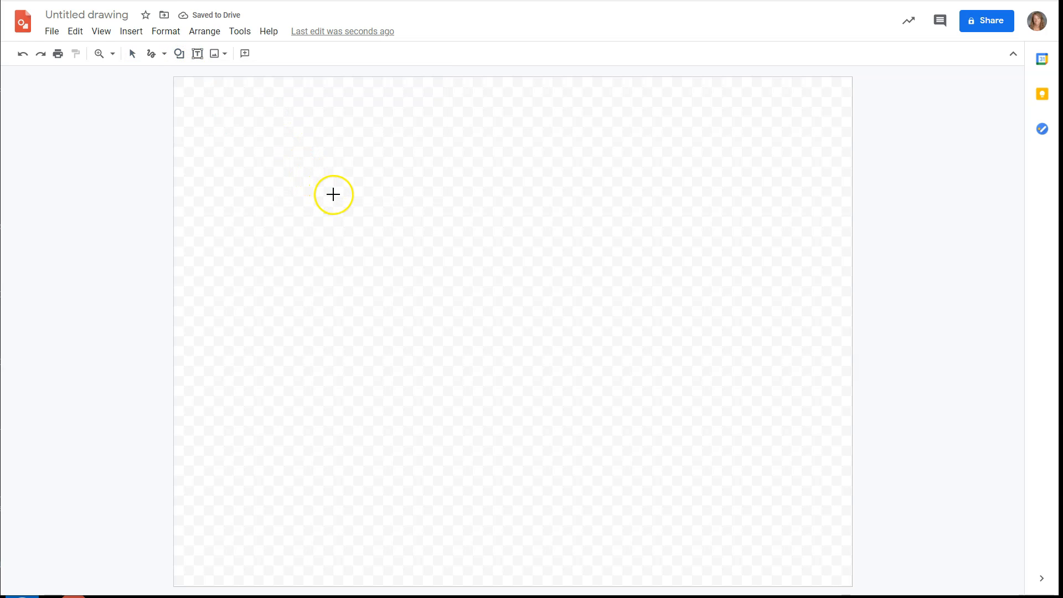
left_click_drag(338, 193, 701, 282)
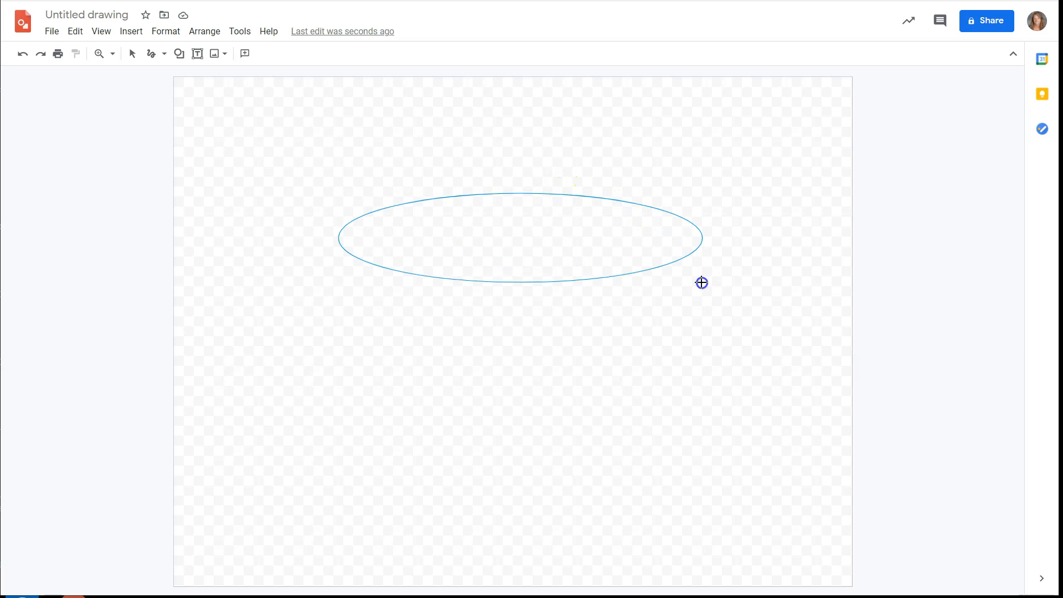
left_click_drag(701, 282, 635, 301)
Step: Make the circle's border transparent
left_click(266, 53)
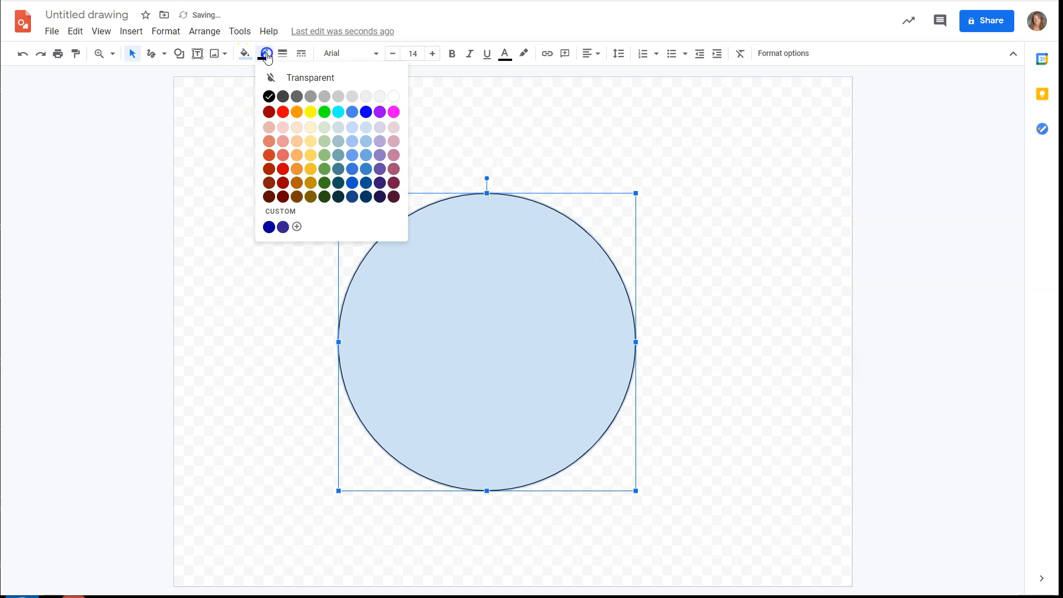
left_click(296, 81)
left_click(296, 79)
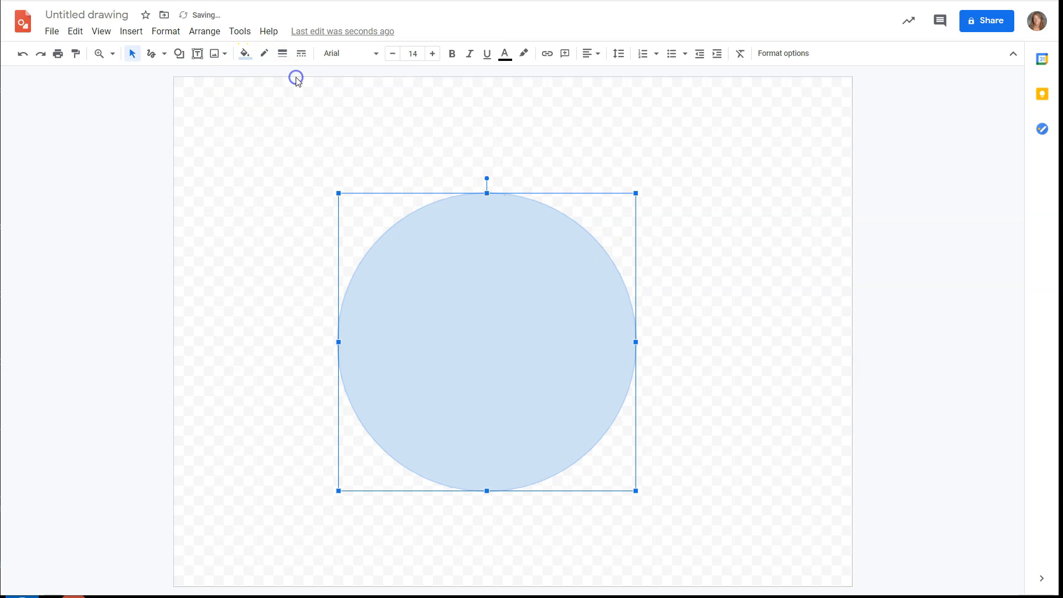
Step: Fill the circle with the light red radial gradient and deselect it
left_click(244, 54)
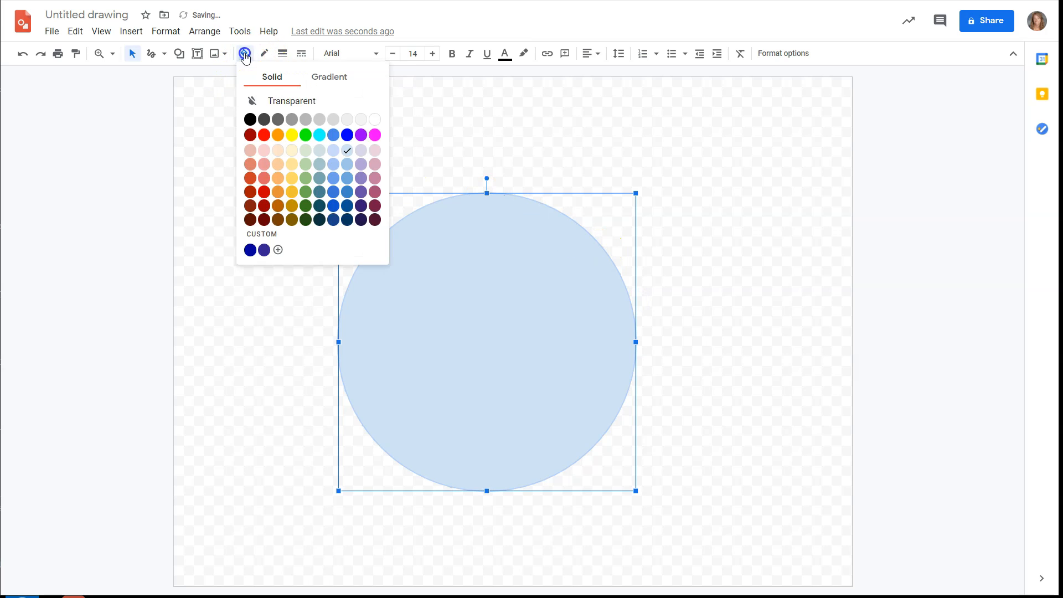
left_click(336, 76)
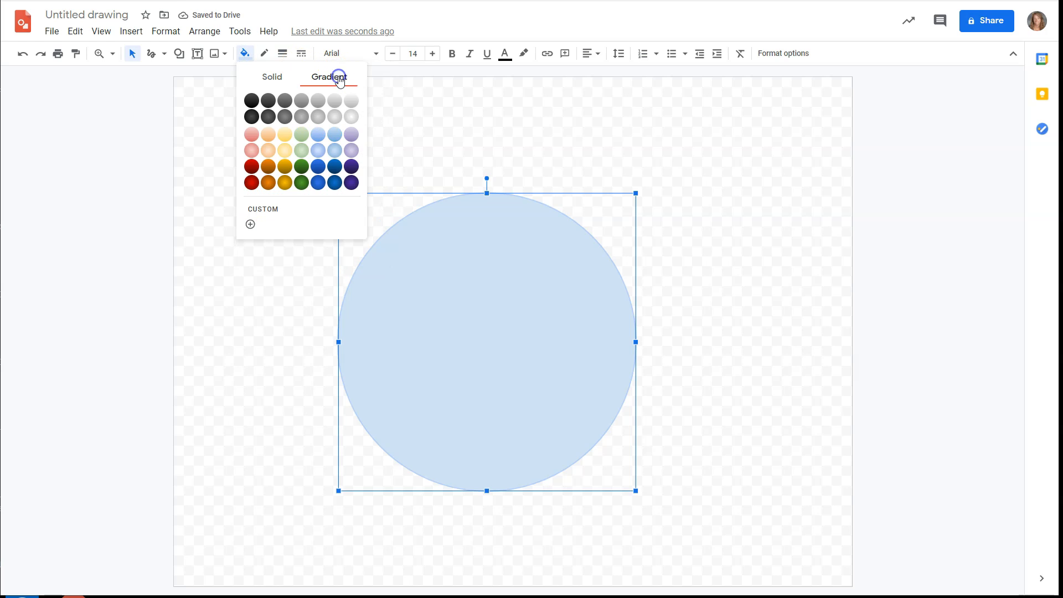
left_click(251, 151)
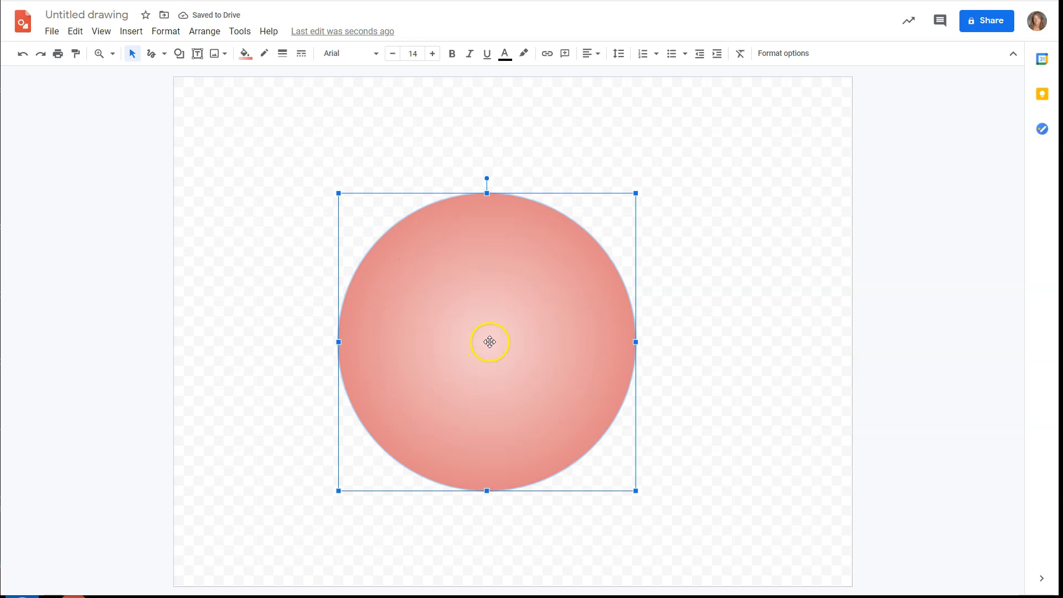
left_click(285, 389)
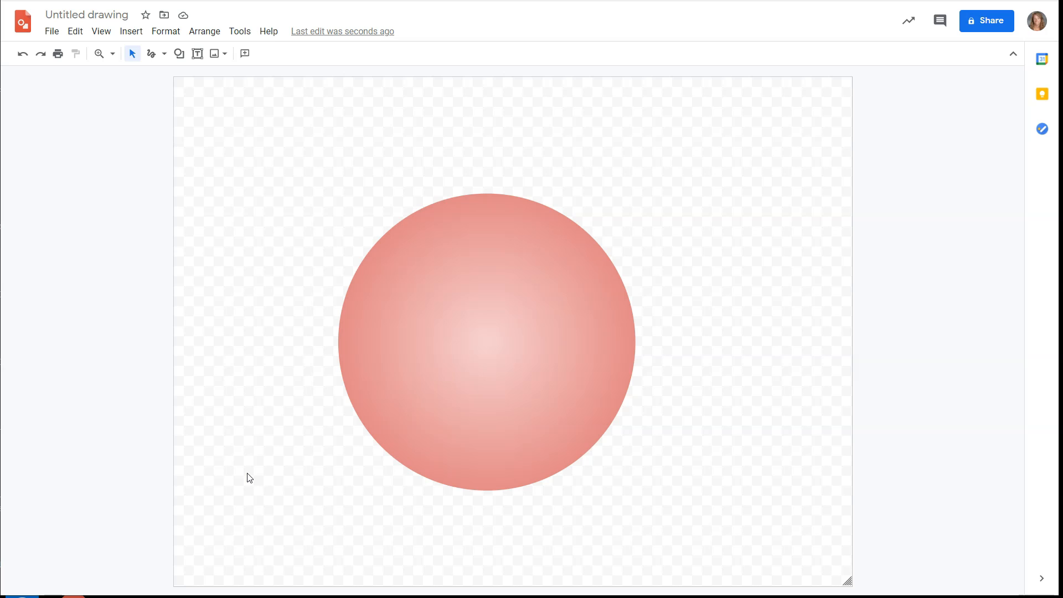
Step: Move the circle slightly up on the canvas and change its custom gradient type to Linear
left_click_drag(468, 322, 462, 284)
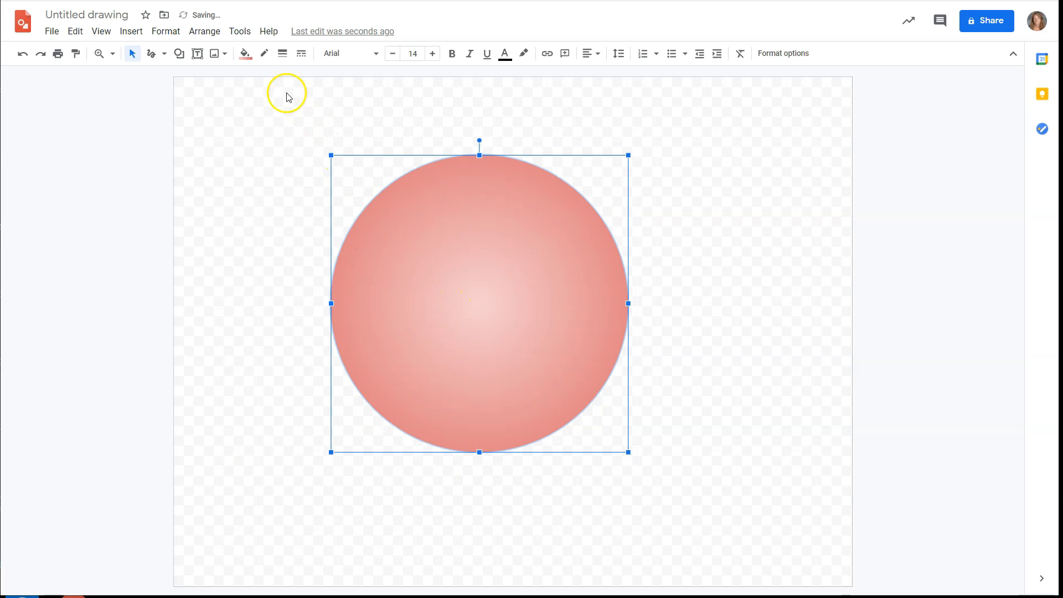
left_click(245, 55)
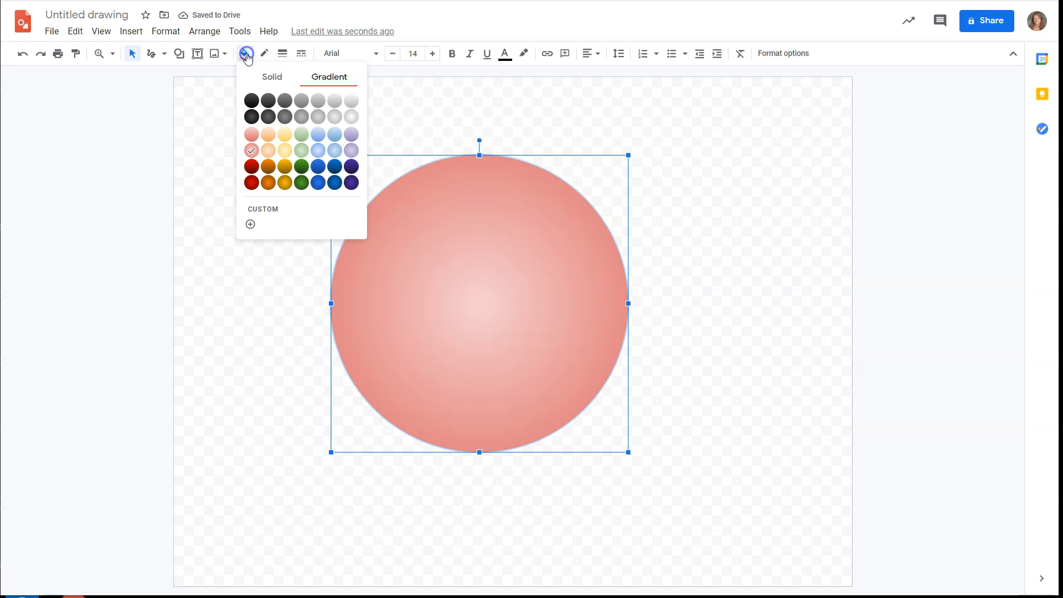
left_click(262, 213)
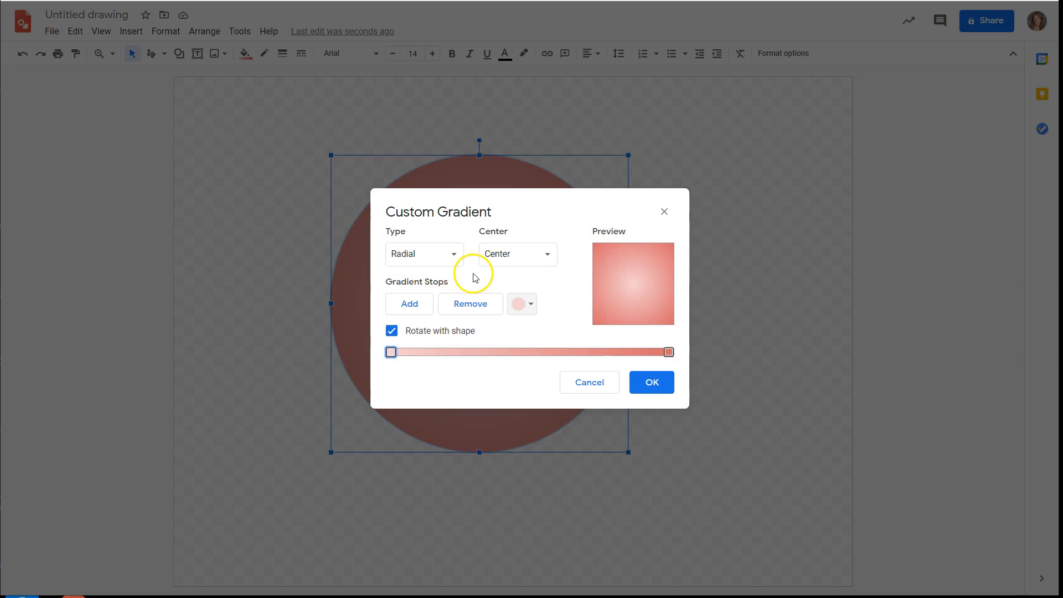
left_click(430, 256)
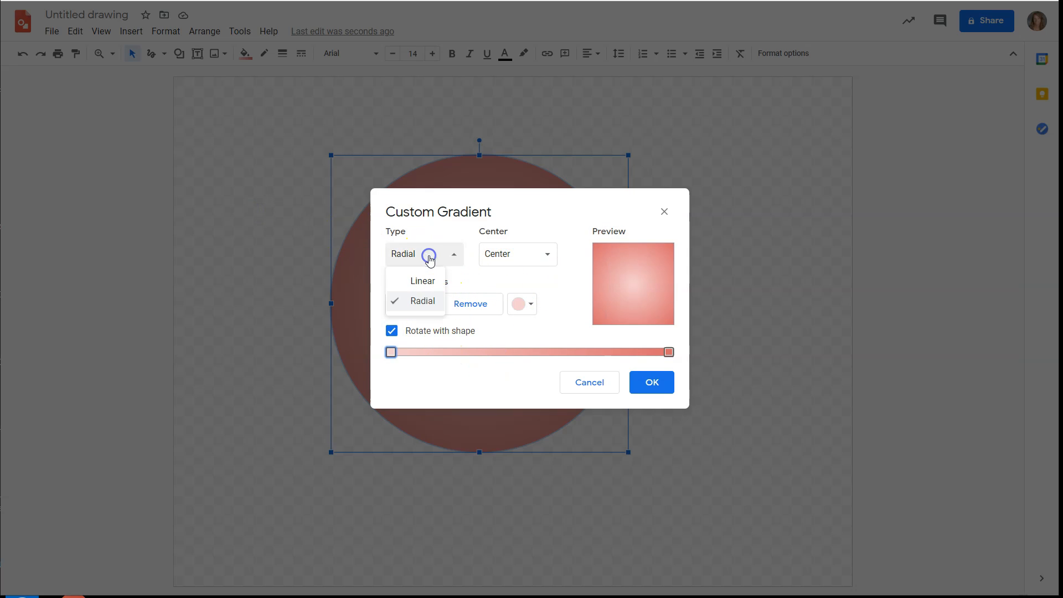
left_click(416, 282)
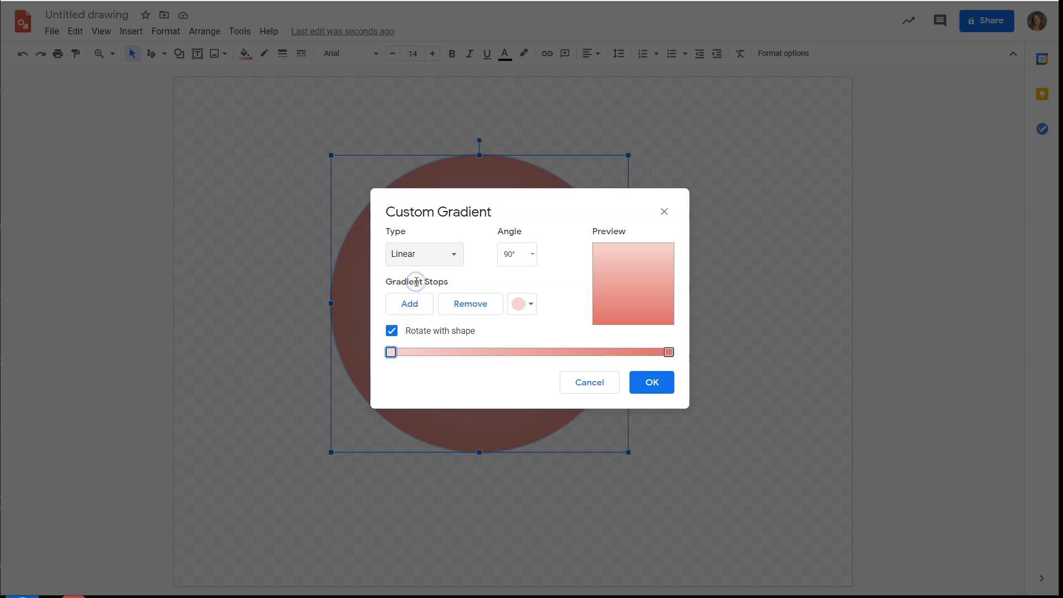
left_click(649, 381)
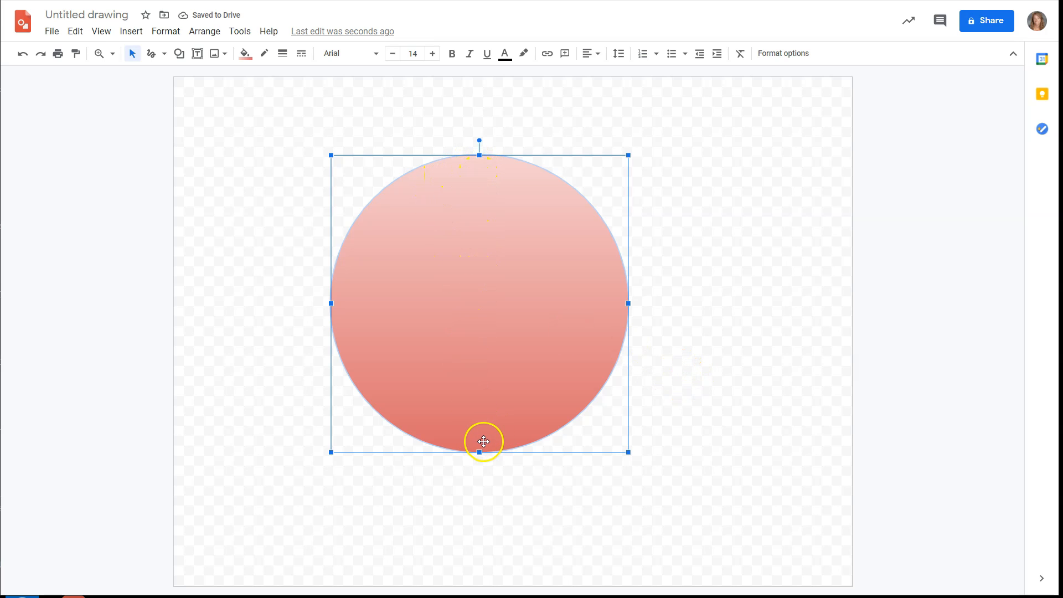
Step: Try a 45° angle for the circle's linear custom gradient, then apply it at 225°
left_click(245, 54)
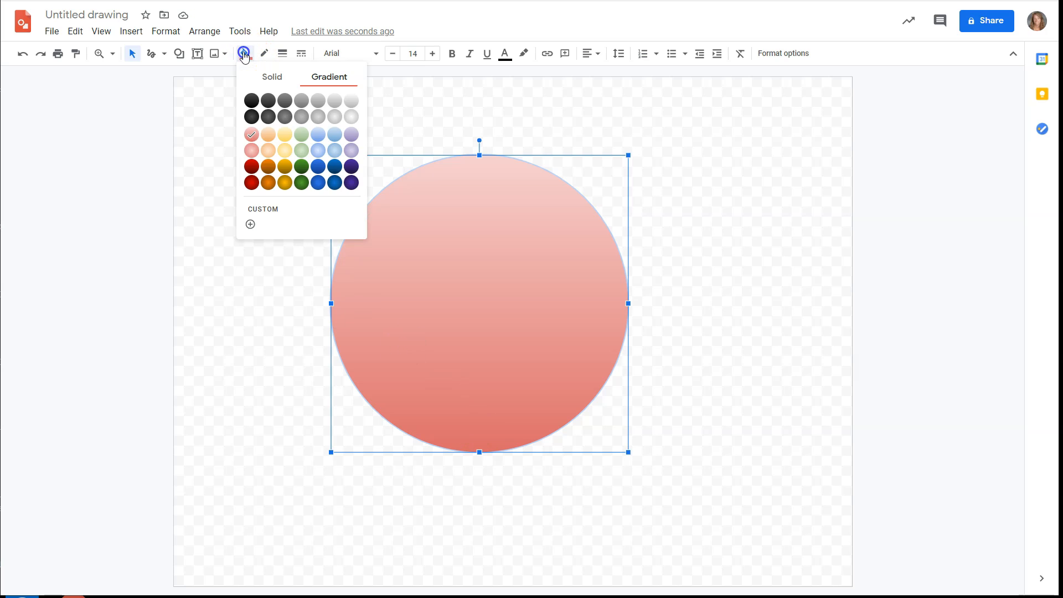
left_click(269, 208)
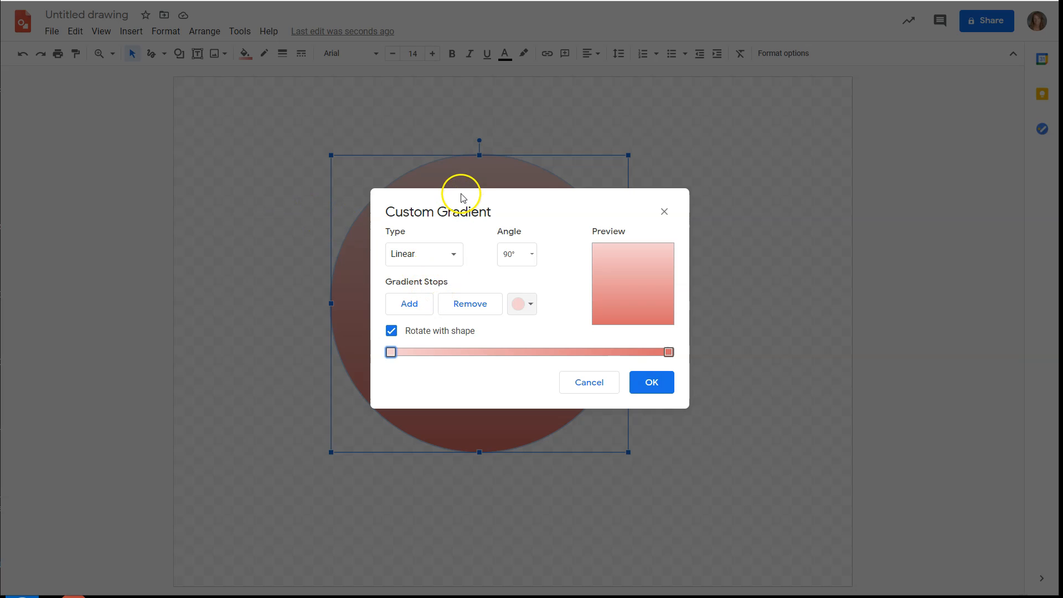
triple_click(543, 200)
left_click(530, 254)
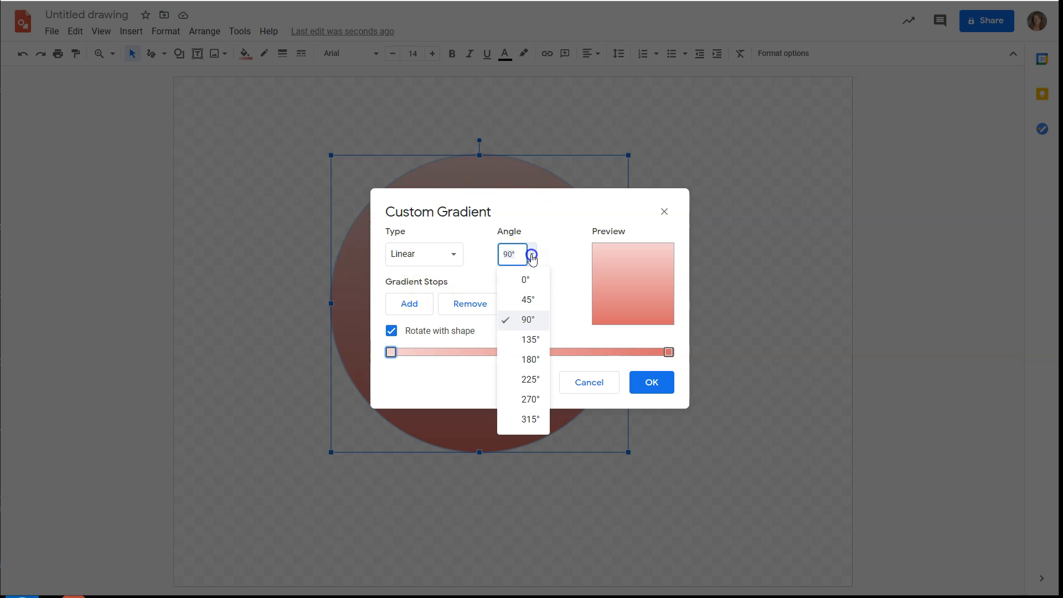
left_click(533, 300)
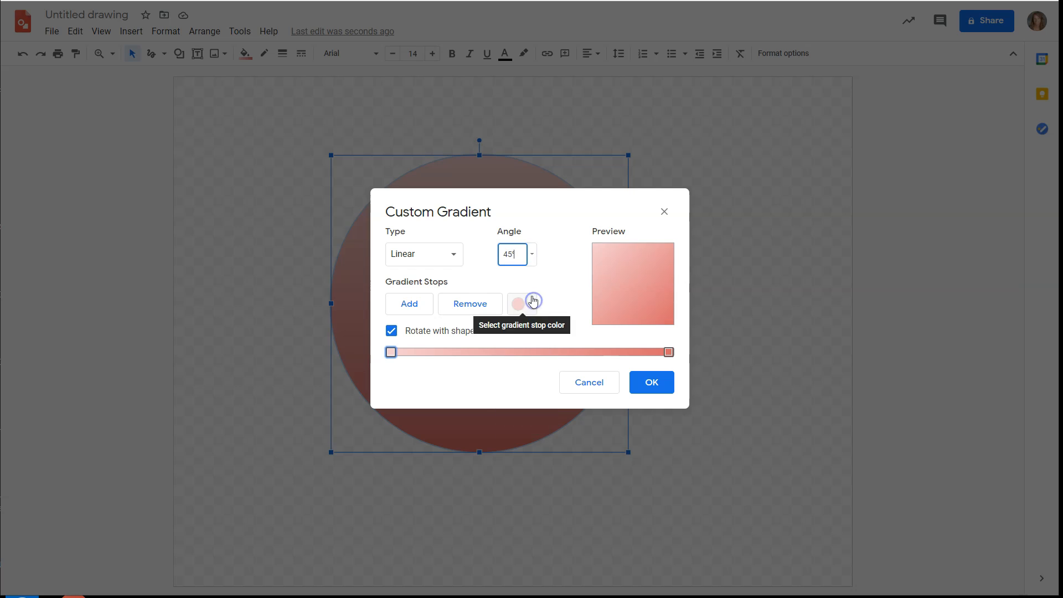
left_click(531, 254)
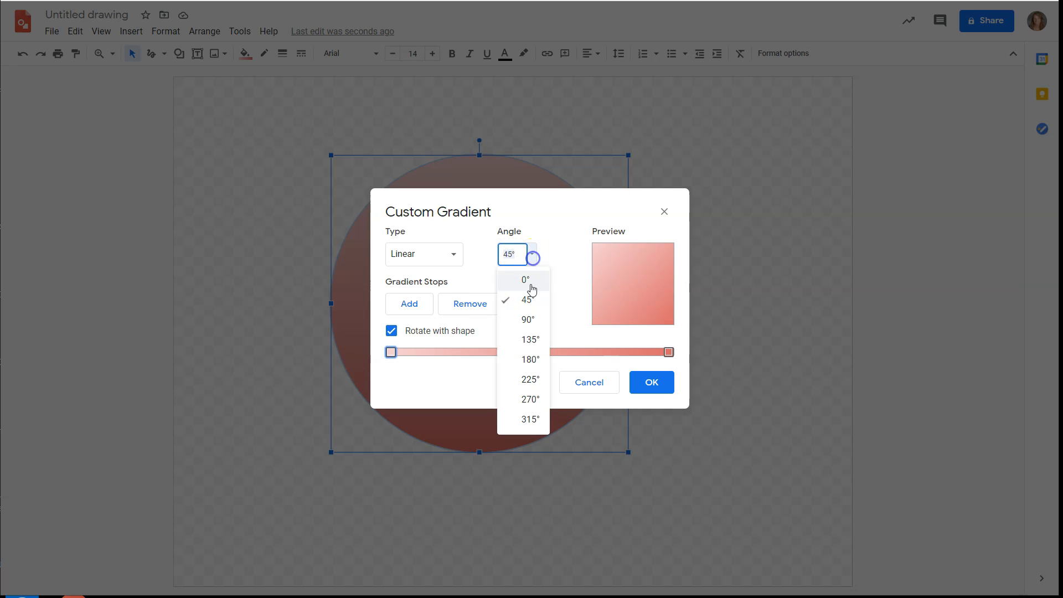
left_click(521, 378)
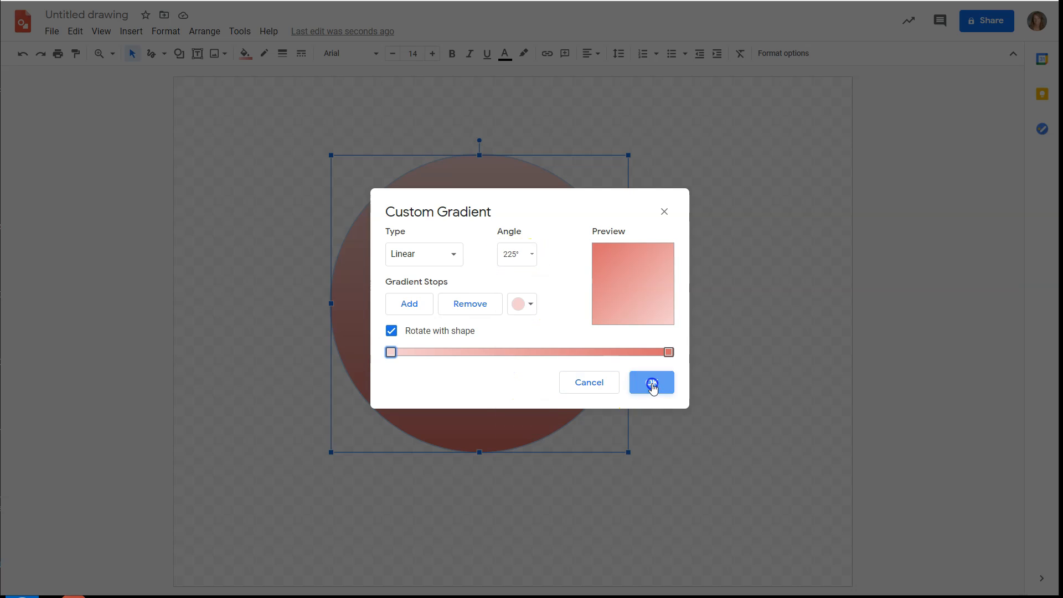
left_click(651, 382)
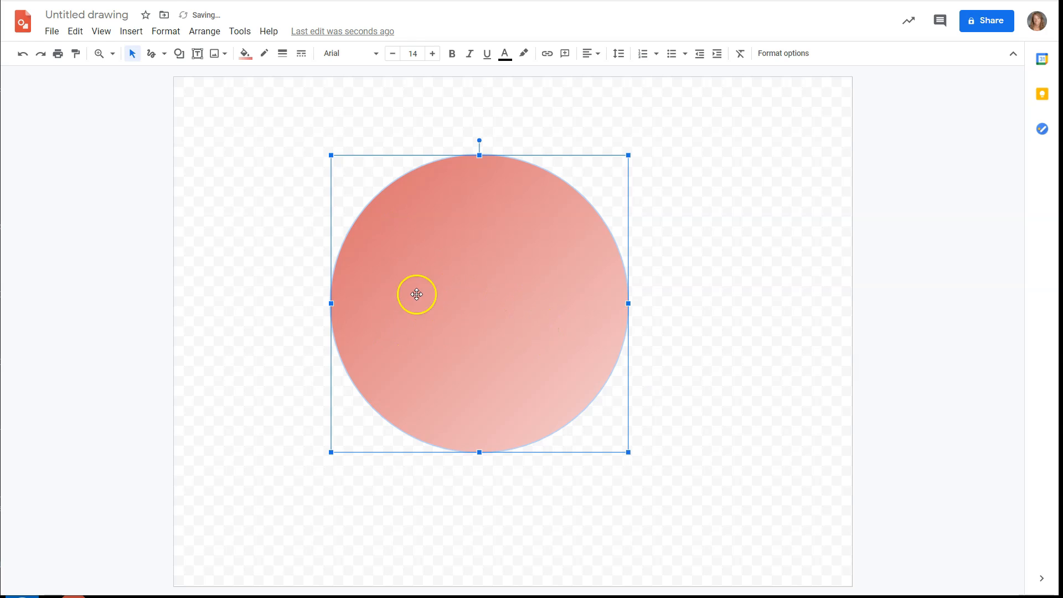
Step: Change the circle's custom gradient to Radial and set its outer stop to bright red
left_click(245, 53)
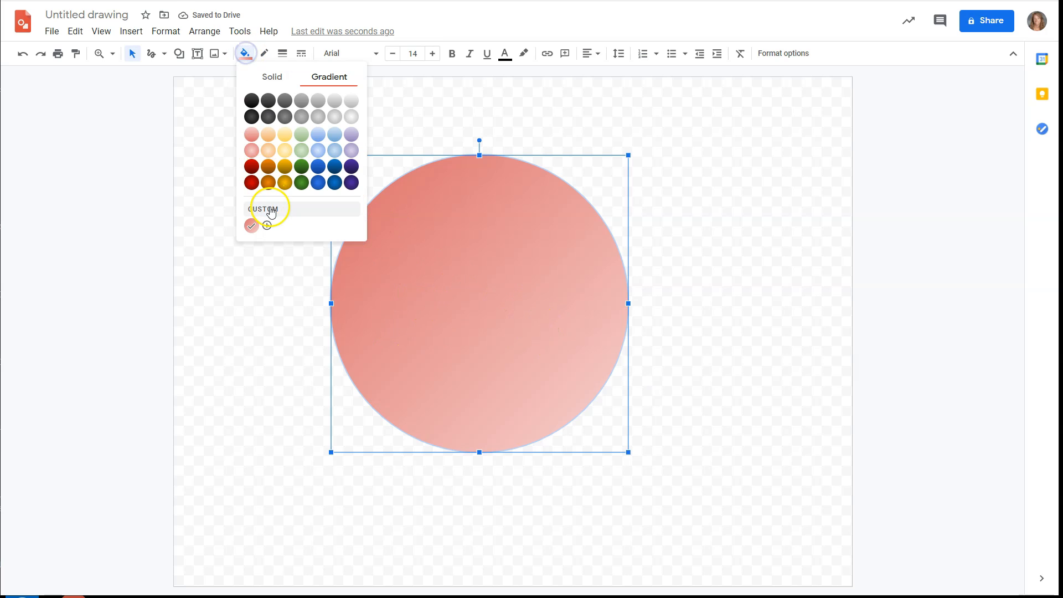
left_click(267, 226)
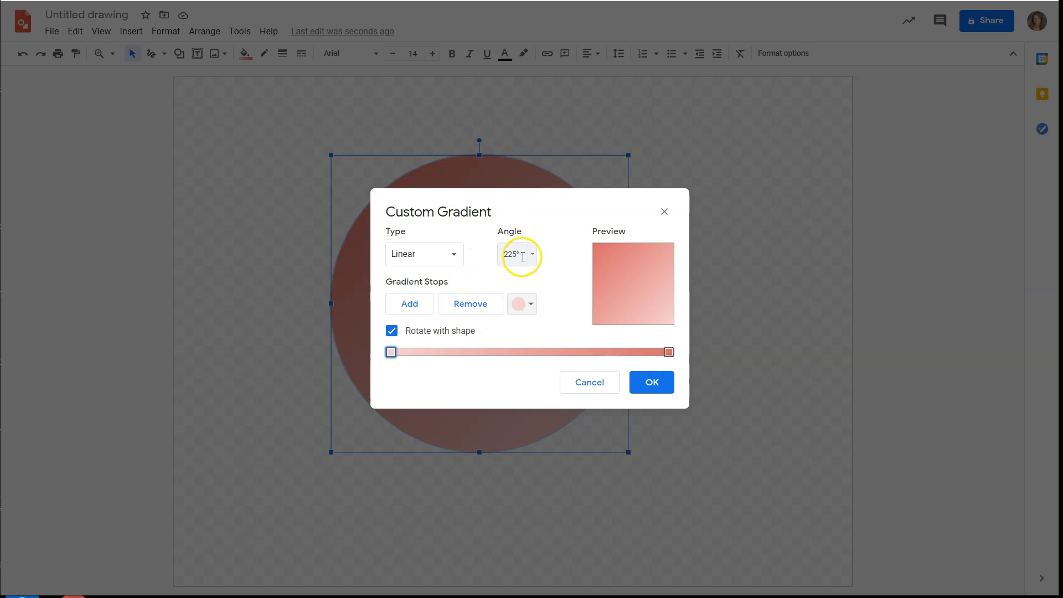
left_click(429, 253)
left_click(422, 301)
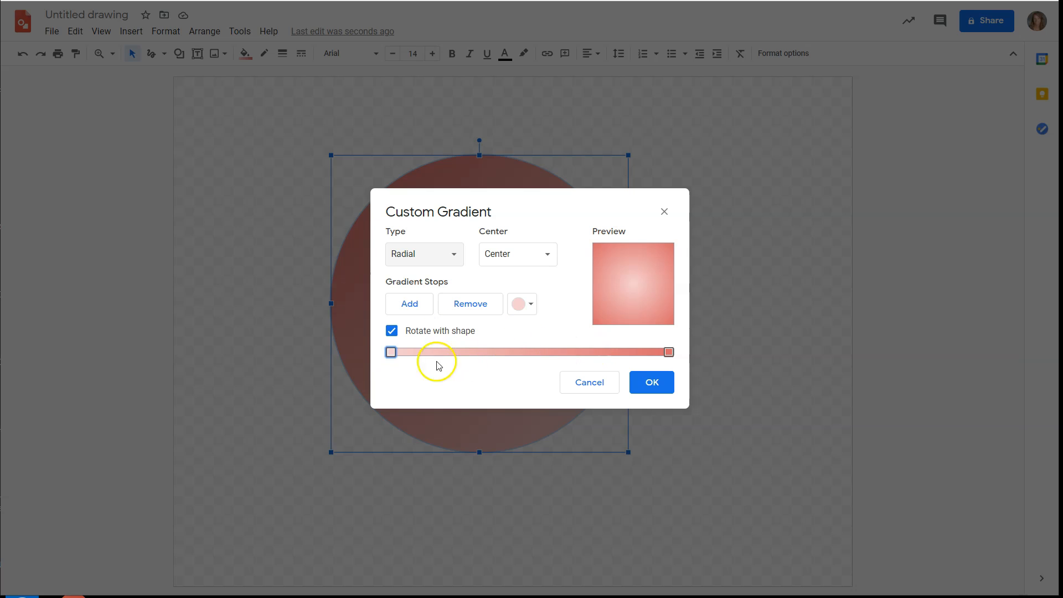
left_click(669, 352)
left_click(521, 303)
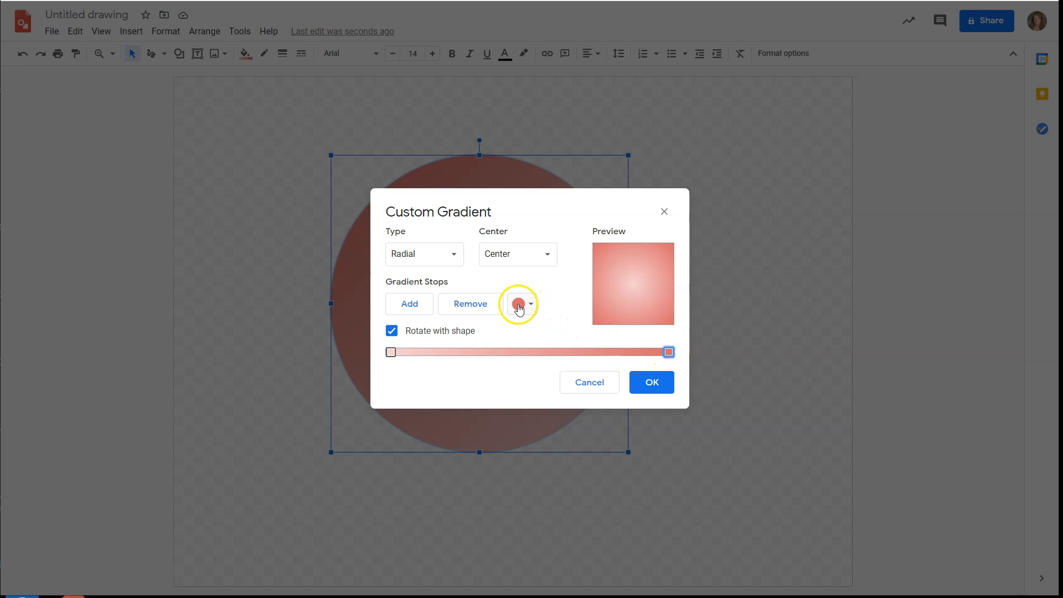
left_click(535, 366)
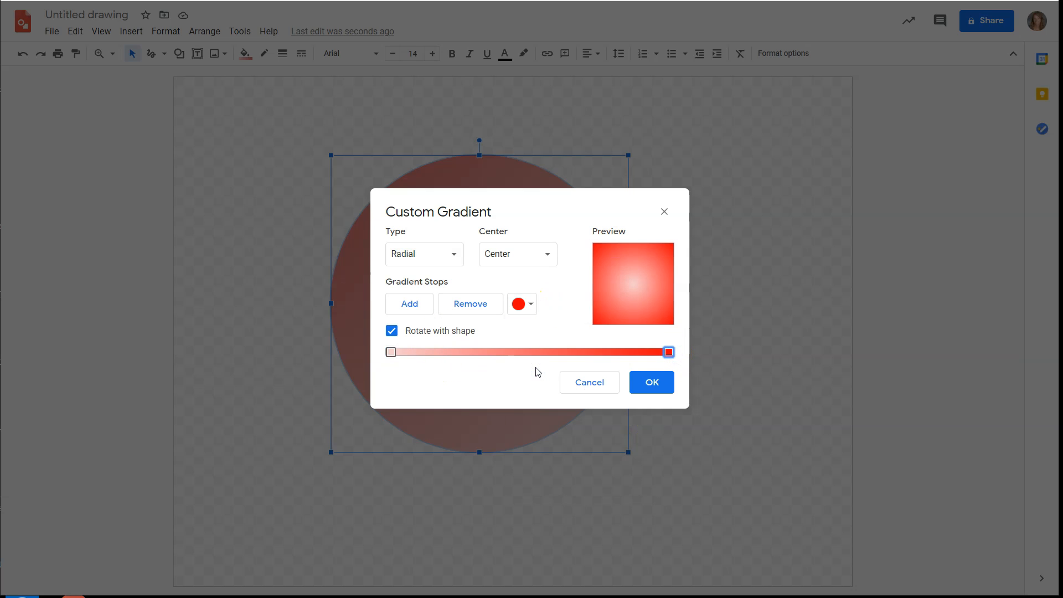
left_click(648, 380)
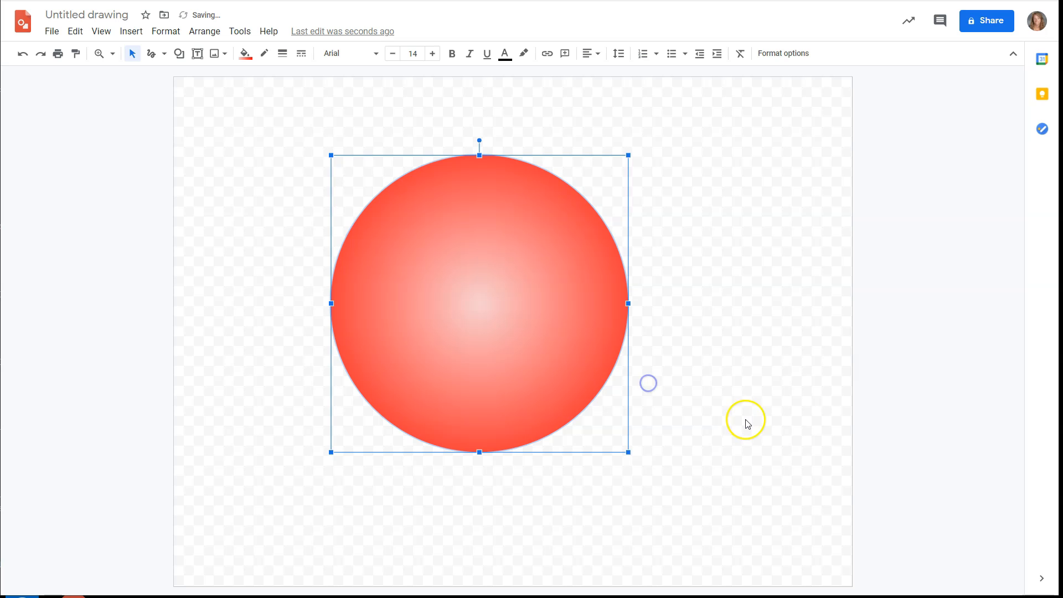
Step: Add an orange stop to the circle's custom gradient and place it near the red end
left_click(530, 325)
left_click(244, 53)
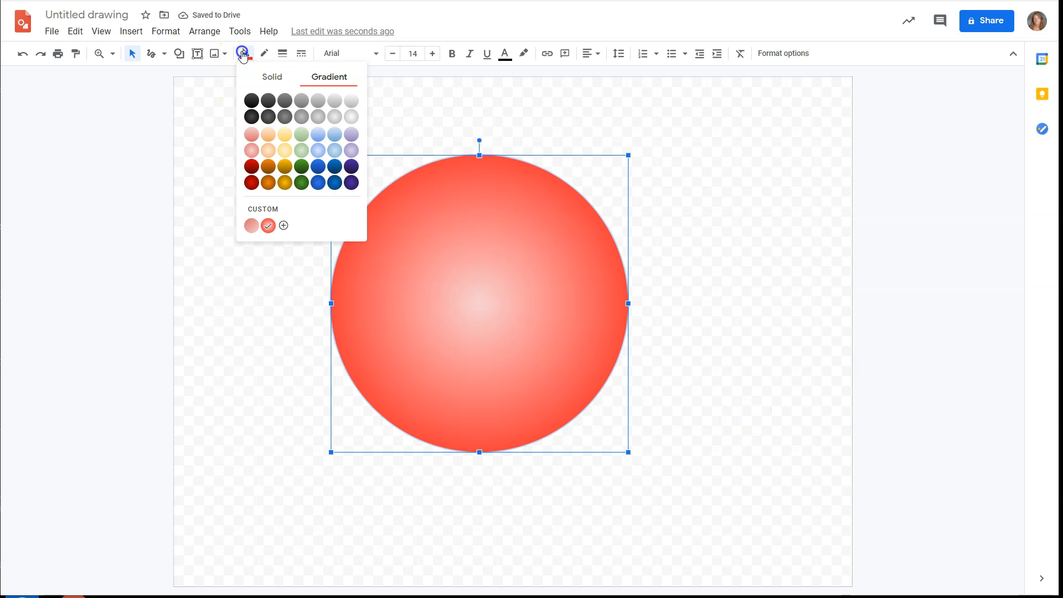
left_click(262, 221)
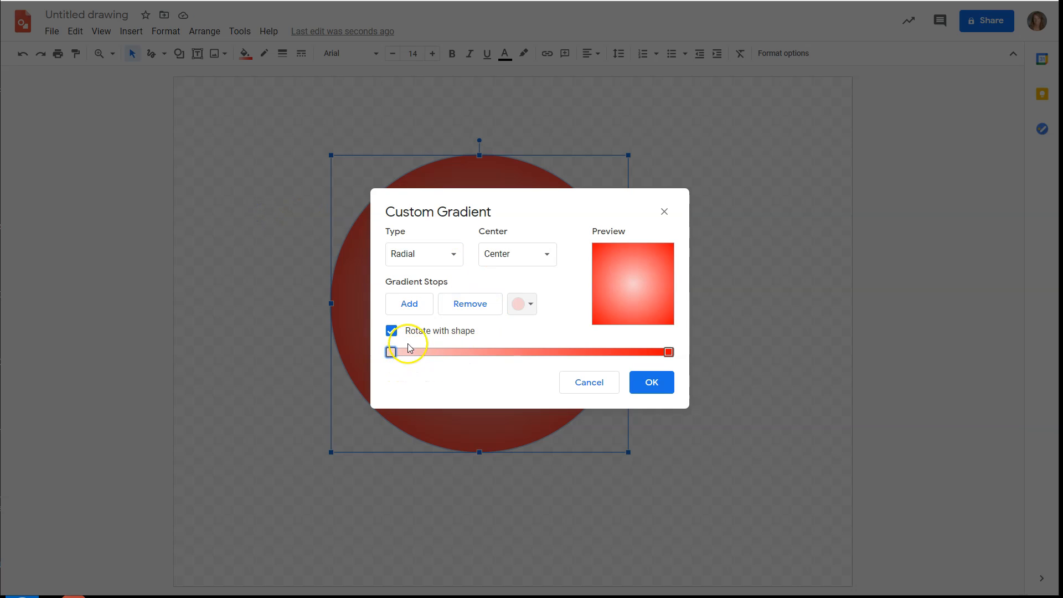
left_click(406, 305)
left_click(520, 304)
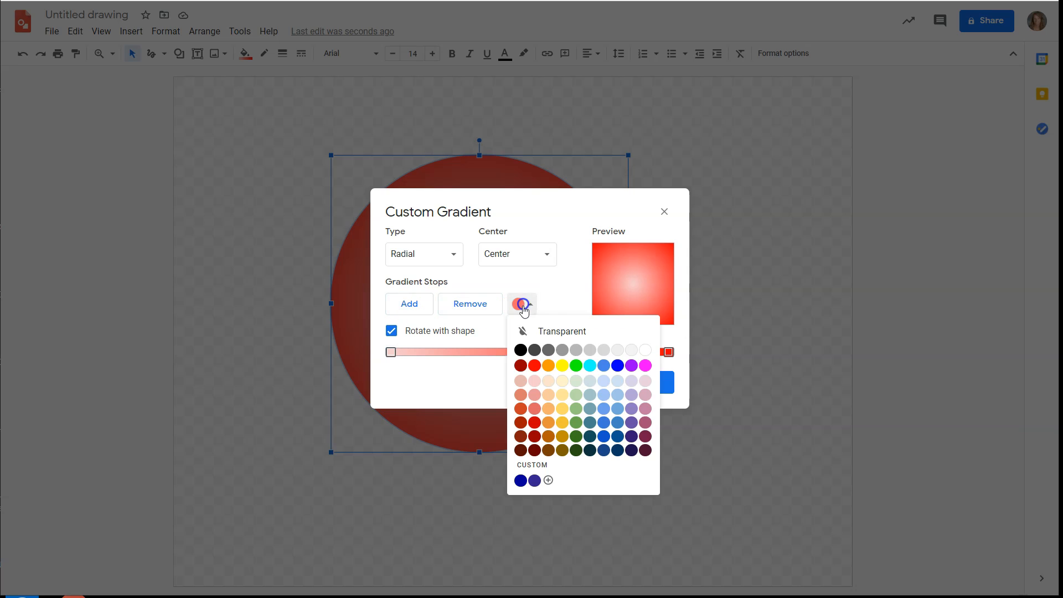
left_click(547, 365)
left_click_drag(529, 352, 621, 355)
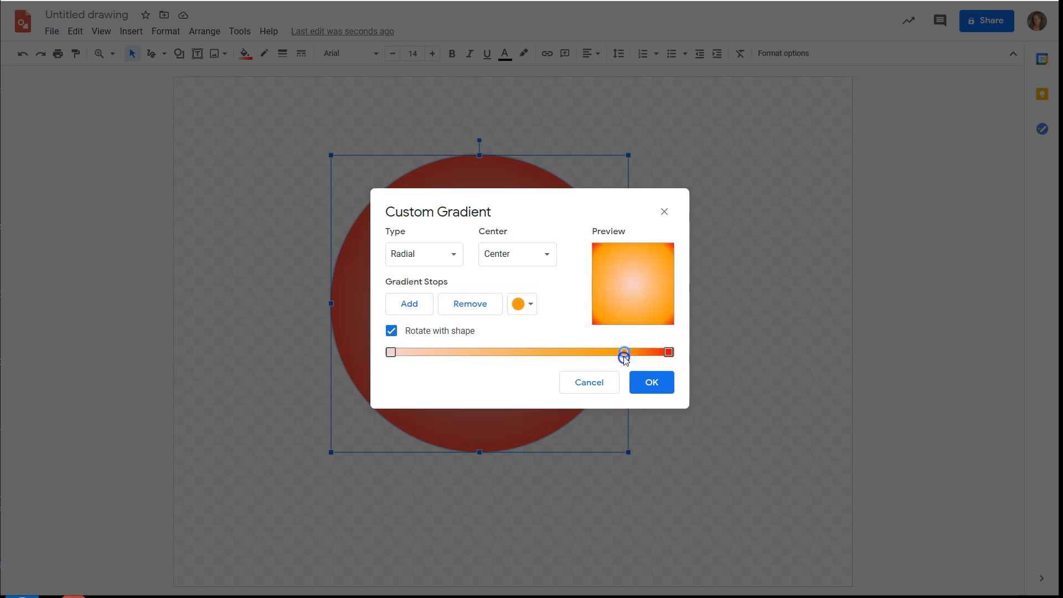
Step: Add a yellow gradient stop on the inner side of the orange one
left_click(408, 304)
left_click_drag(645, 352, 579, 354)
left_click(518, 303)
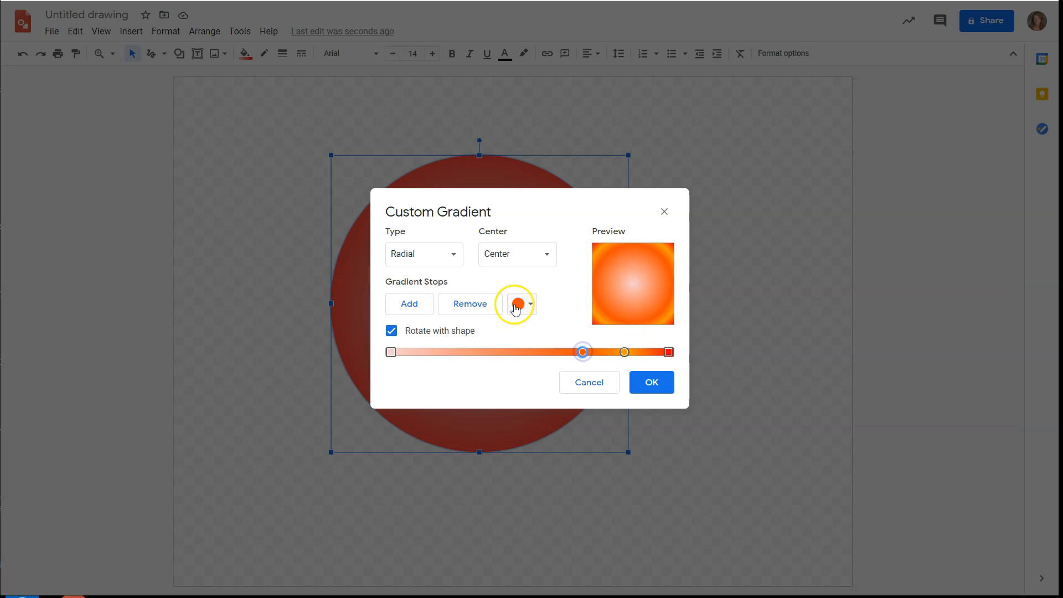
left_click(562, 363)
Step: Add a muted green gradient stop just past the middle, on the inner side of the yellow one
left_click(408, 304)
left_click_drag(604, 352, 547, 357)
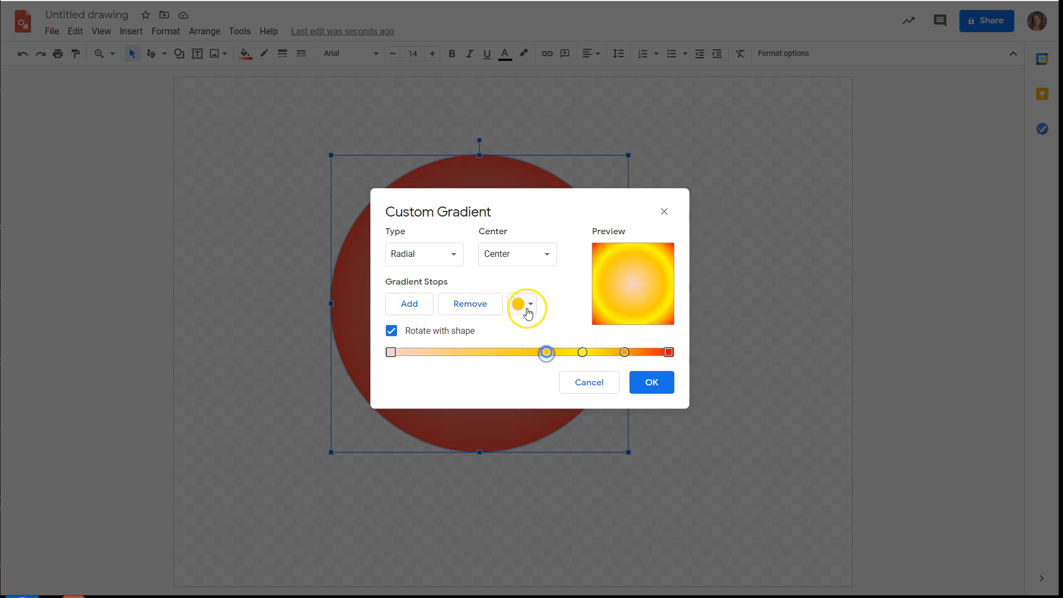
left_click(521, 304)
left_click(576, 423)
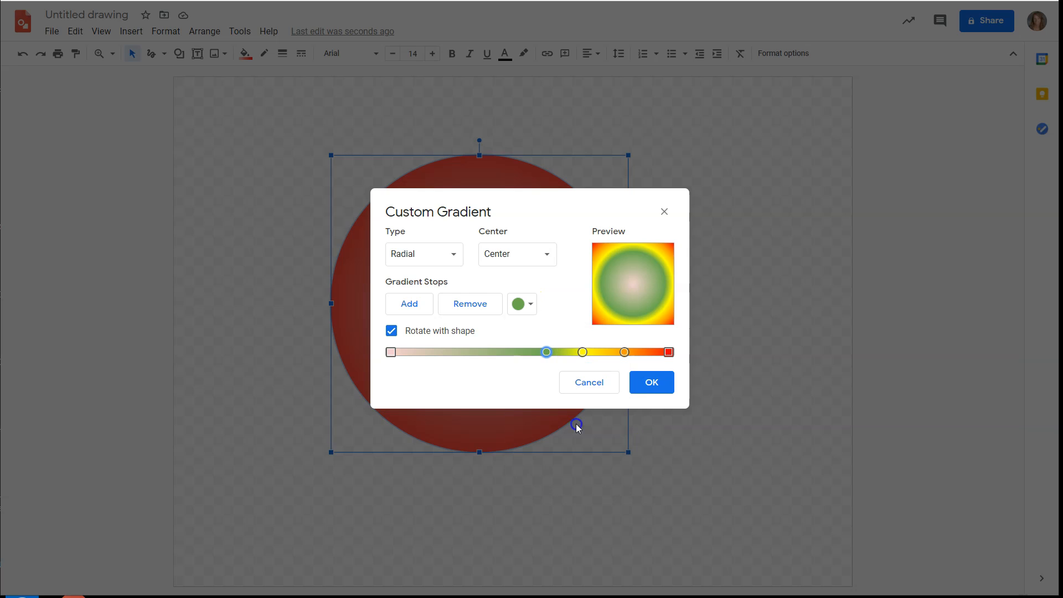
Step: Add a blue gradient stop on the inner side of the green one
left_click(409, 303)
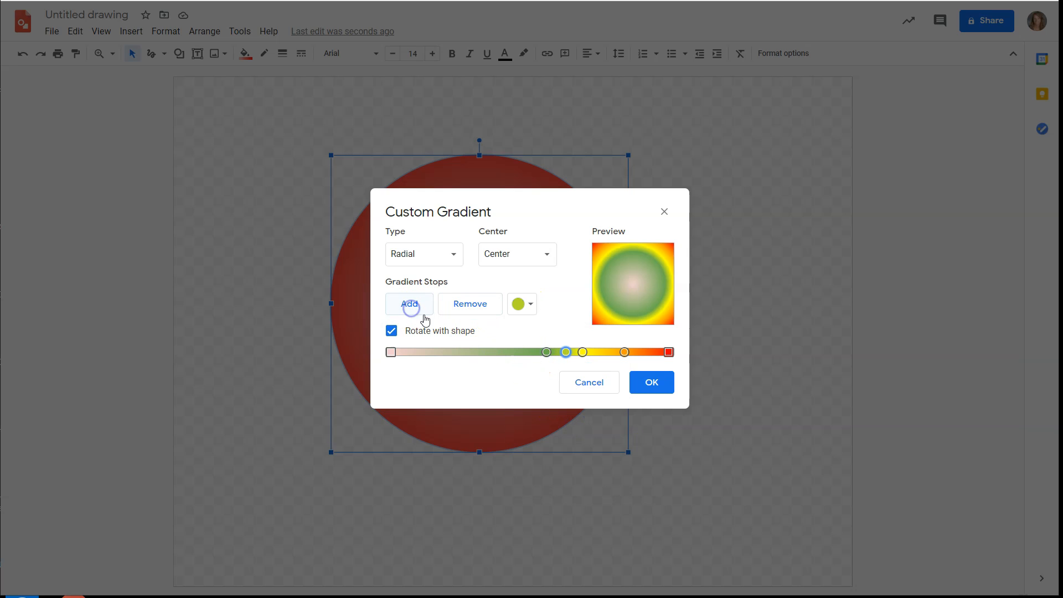
left_click_drag(560, 355, 498, 357)
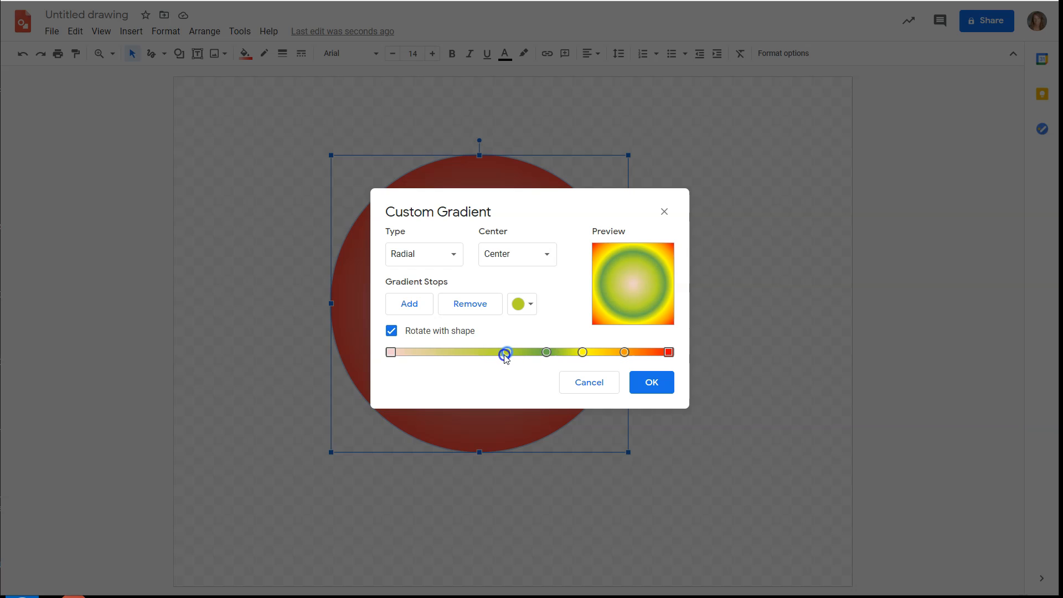
left_click(523, 303)
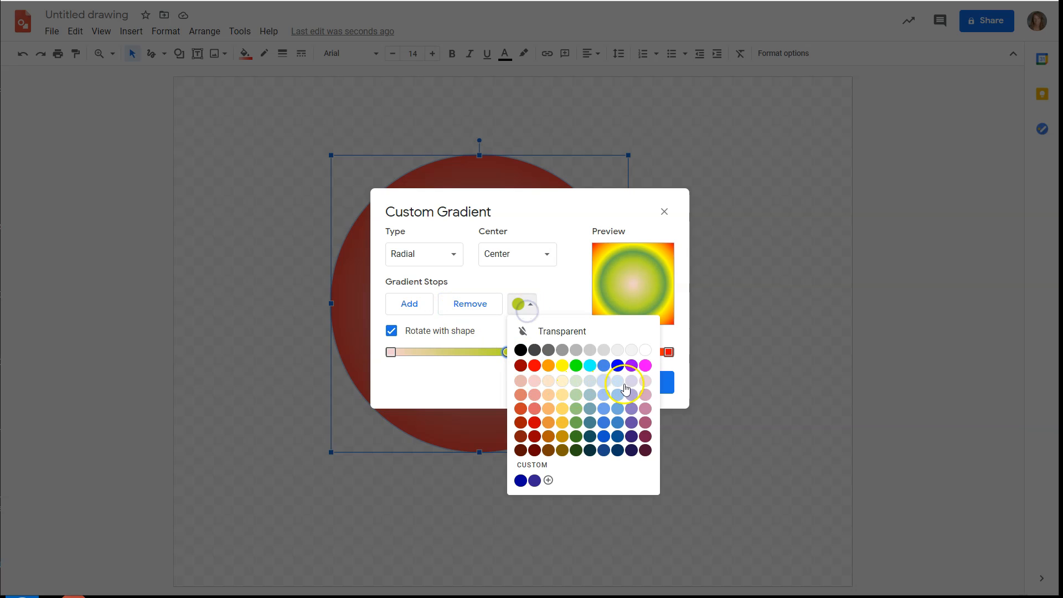
left_click(623, 364)
left_click(451, 354)
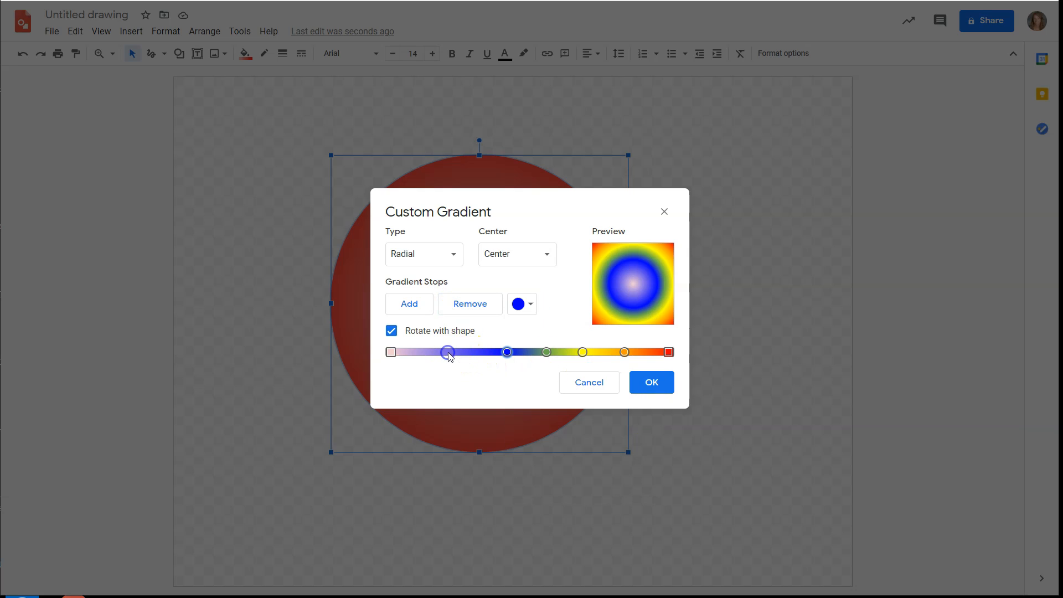
Step: Recolour the gradient's first stop from pale pink to purple
left_click(391, 352)
left_click(522, 304)
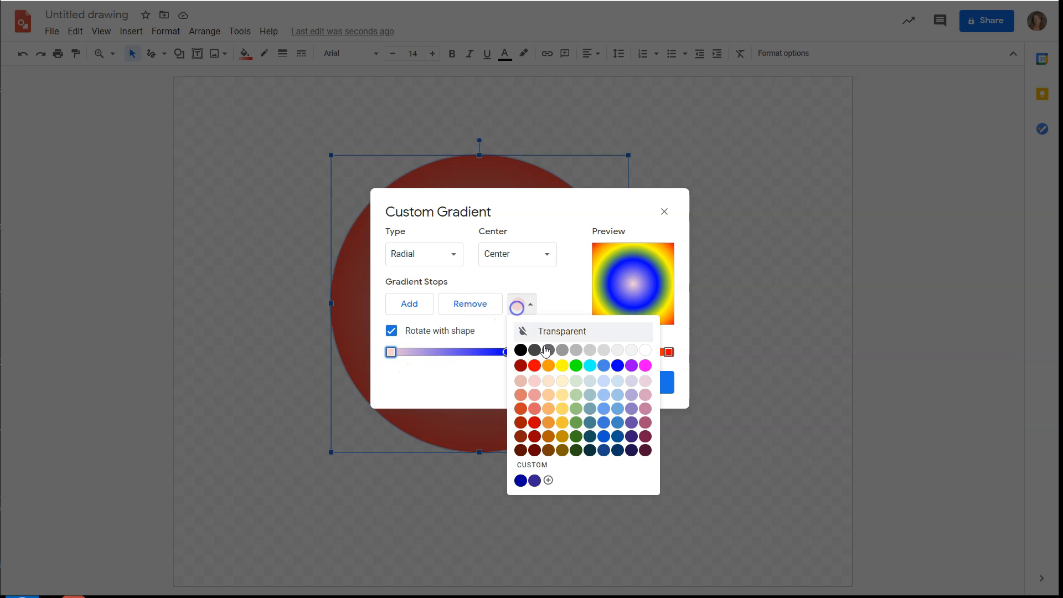
left_click(631, 365)
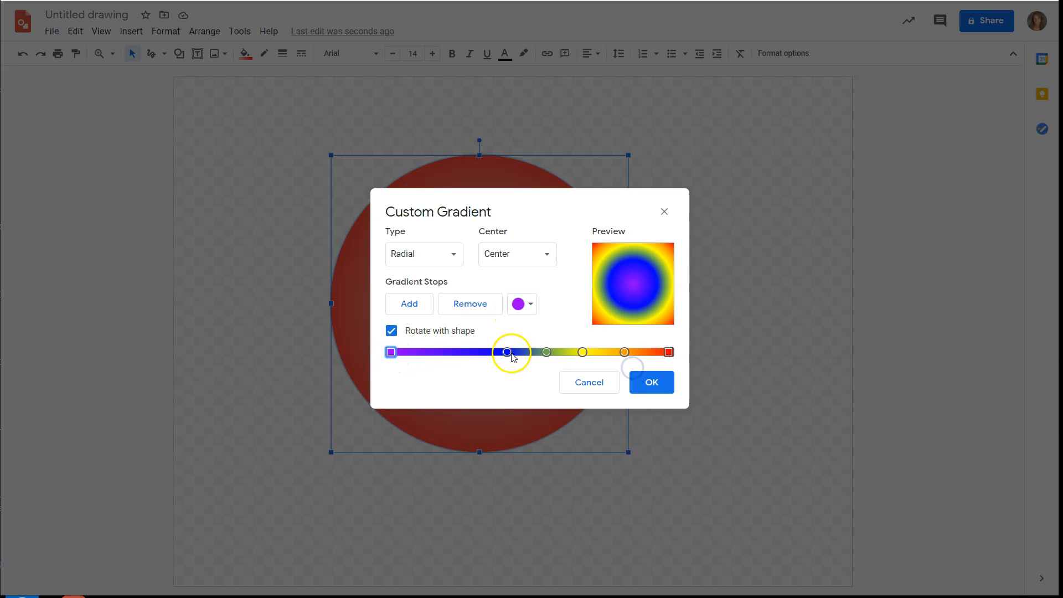
Step: Space the intermediate colour stops more evenly along the gradient and apply the rainbow fill to the circle
left_click_drag(494, 355, 458, 355)
mouse_move(546, 353)
left_mouse_down()
mouse_move(512, 356)
mouse_move(558, 357)
left_mouse_up()
left_click_drag(623, 354, 610, 355)
left_click(653, 382)
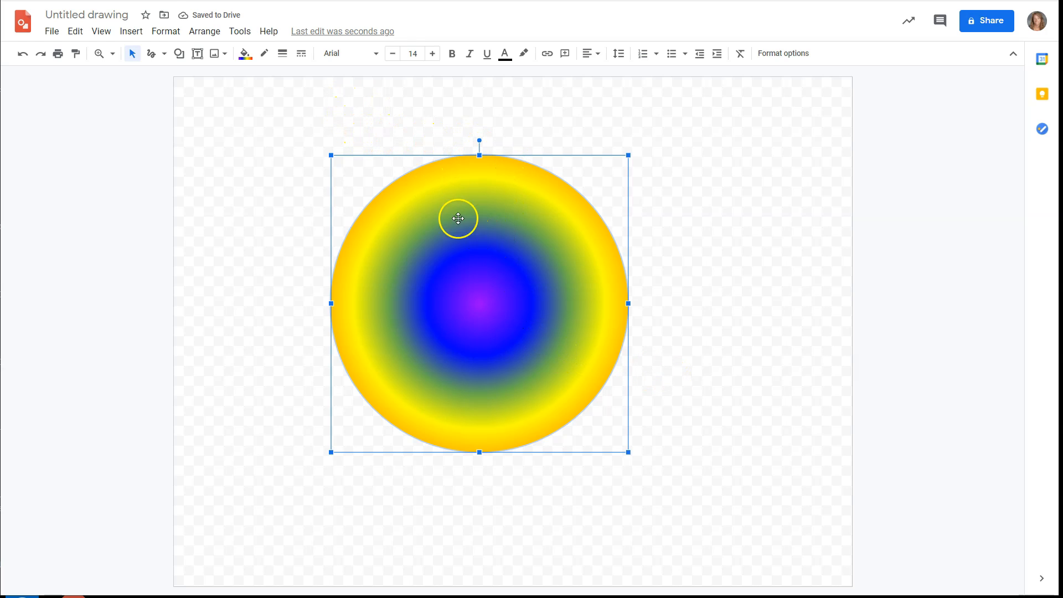
Step: Change the circle's rainbow custom gradient type from Radial to Linear and apply it
left_click(245, 56)
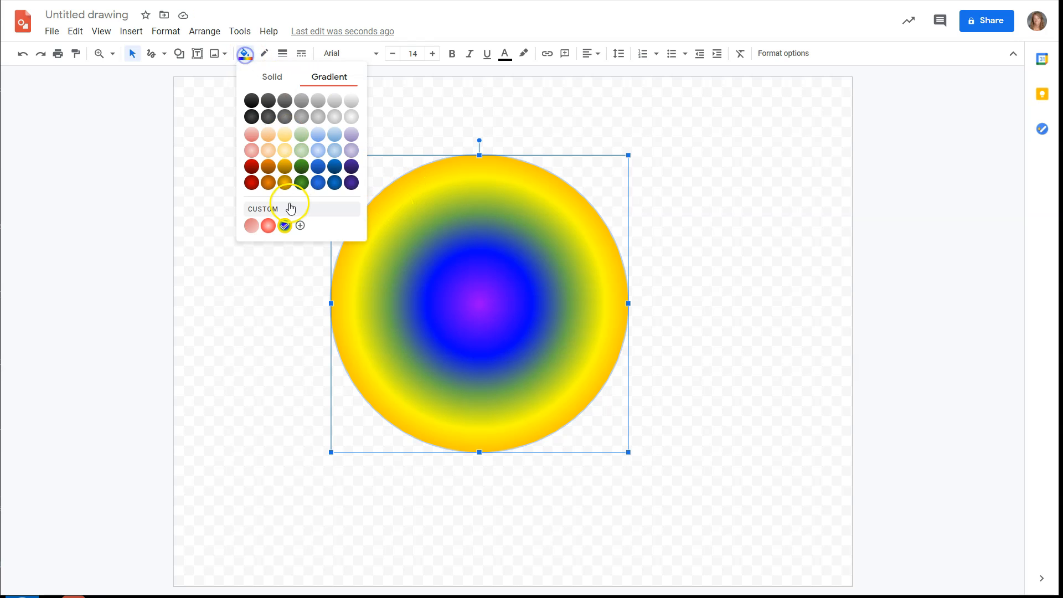
left_click(300, 225)
left_click(426, 262)
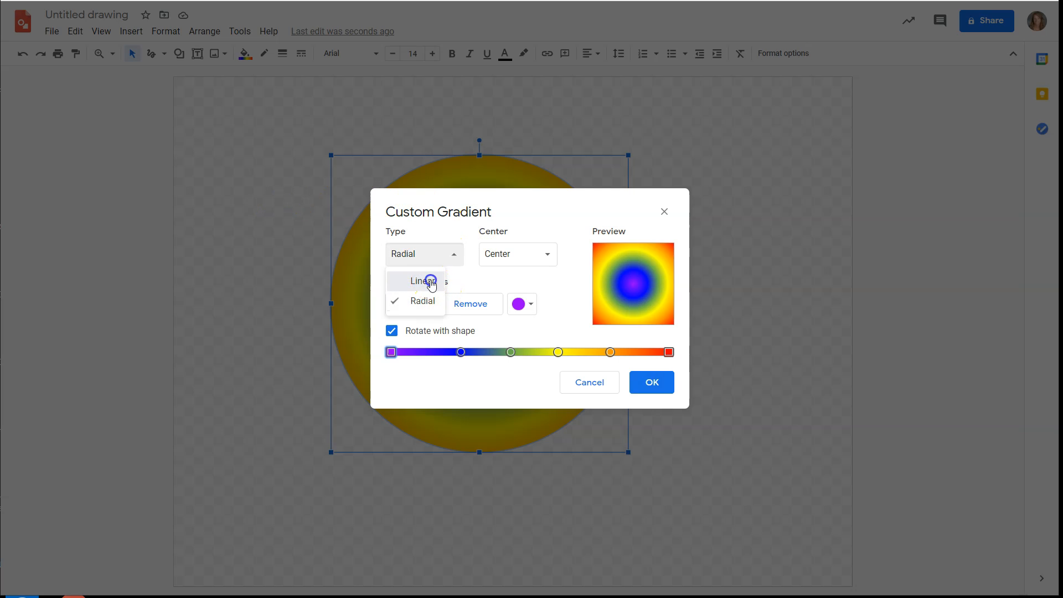
left_click(432, 280)
left_click(657, 381)
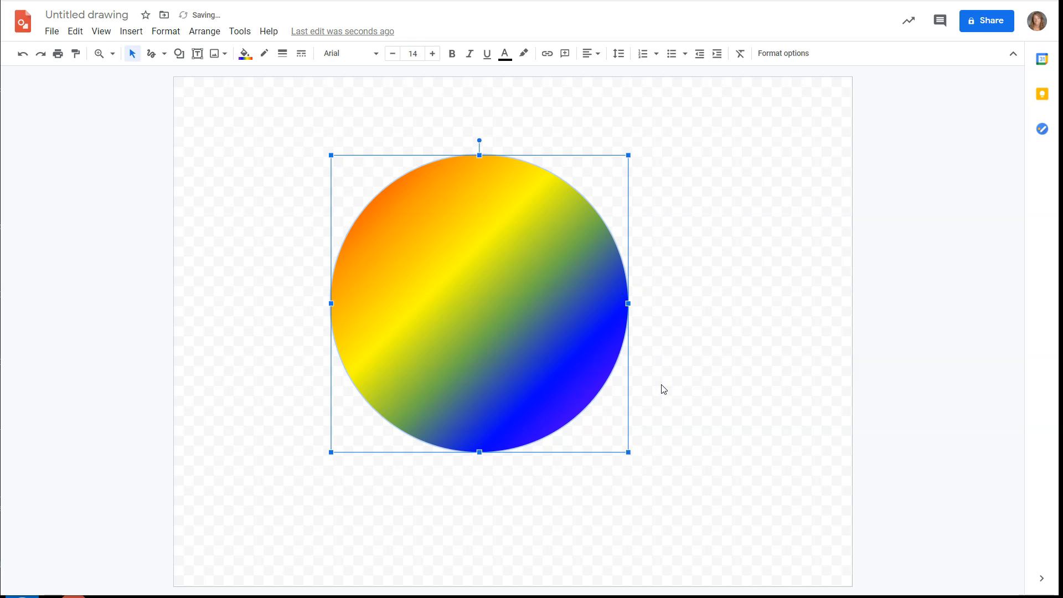
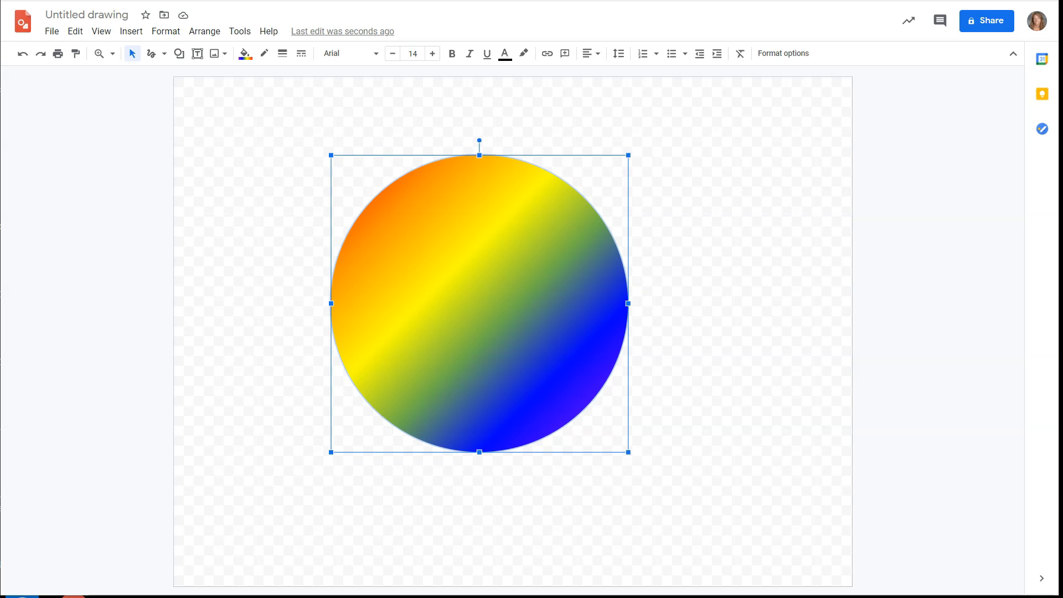
Step: Replace the gradient circle with a large smiley face near the canvas centre and bend its mouth into a frown
key("Delete")
left_click(178, 54)
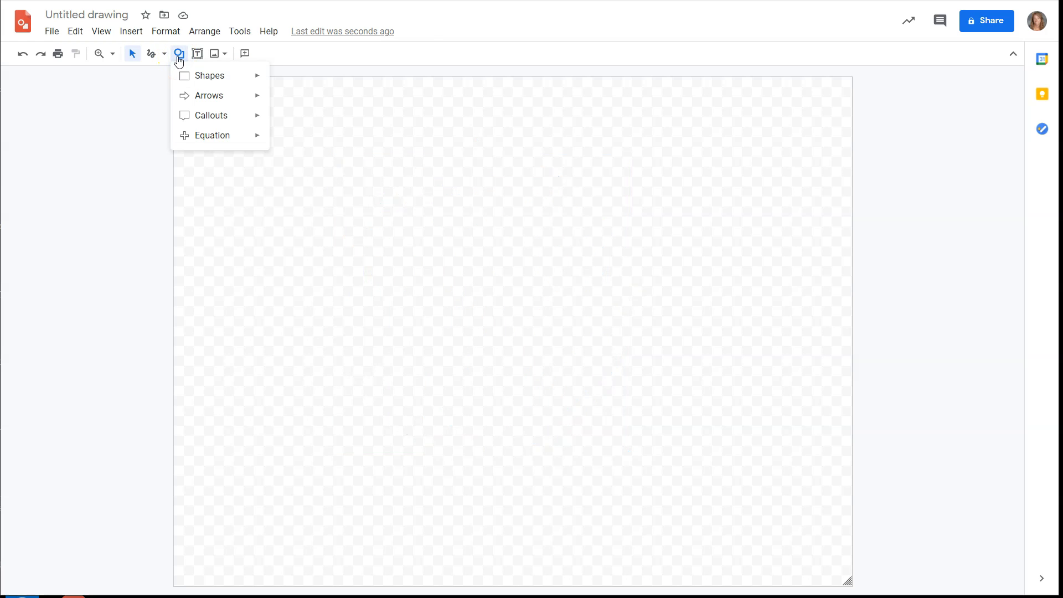
left_click(180, 79)
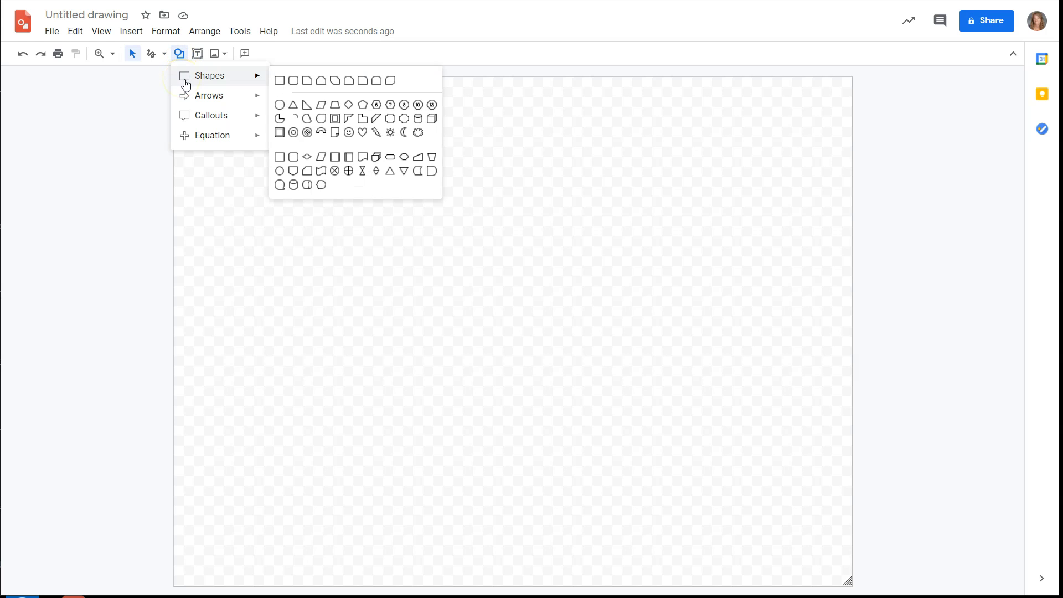
left_click(349, 135)
left_click_drag(397, 204, 665, 455)
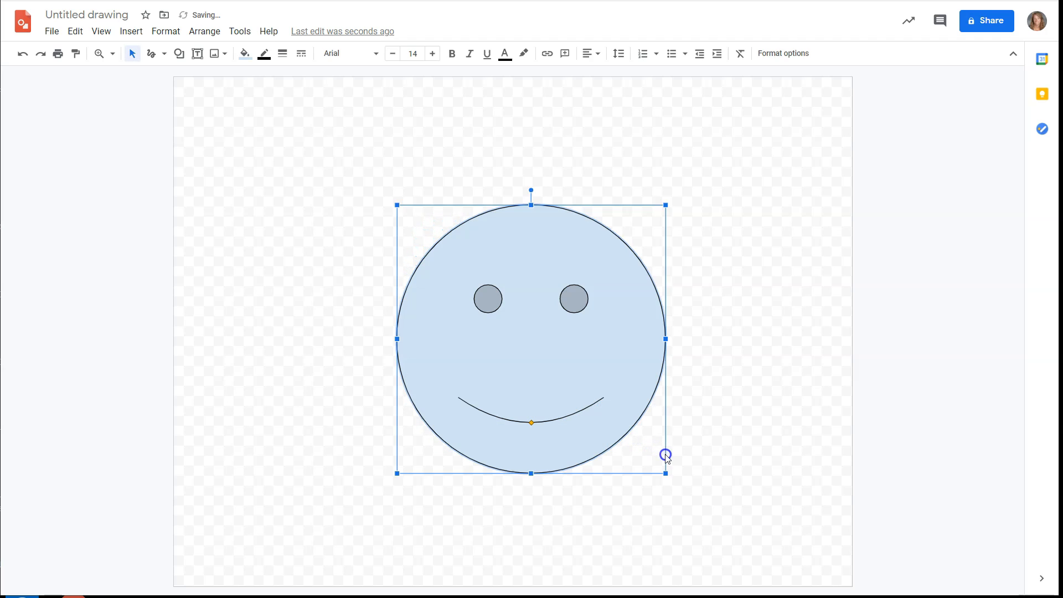
left_click_drag(543, 259, 492, 213)
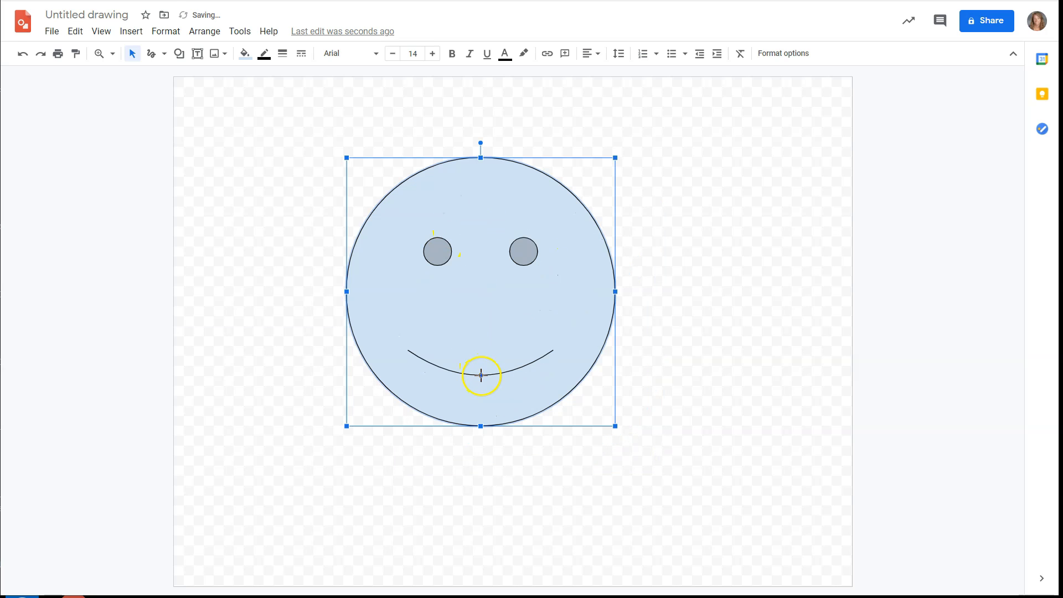
left_click_drag(482, 371, 474, 308)
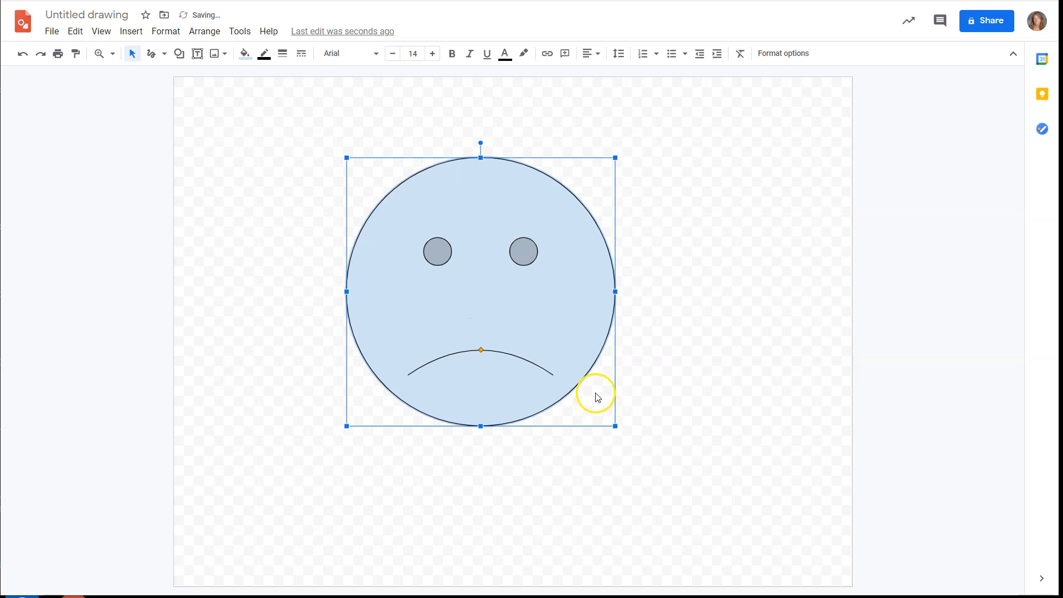
Step: Replace the frowning face with a large heart shape in the middle of the canvas
key("Delete")
left_click(179, 53)
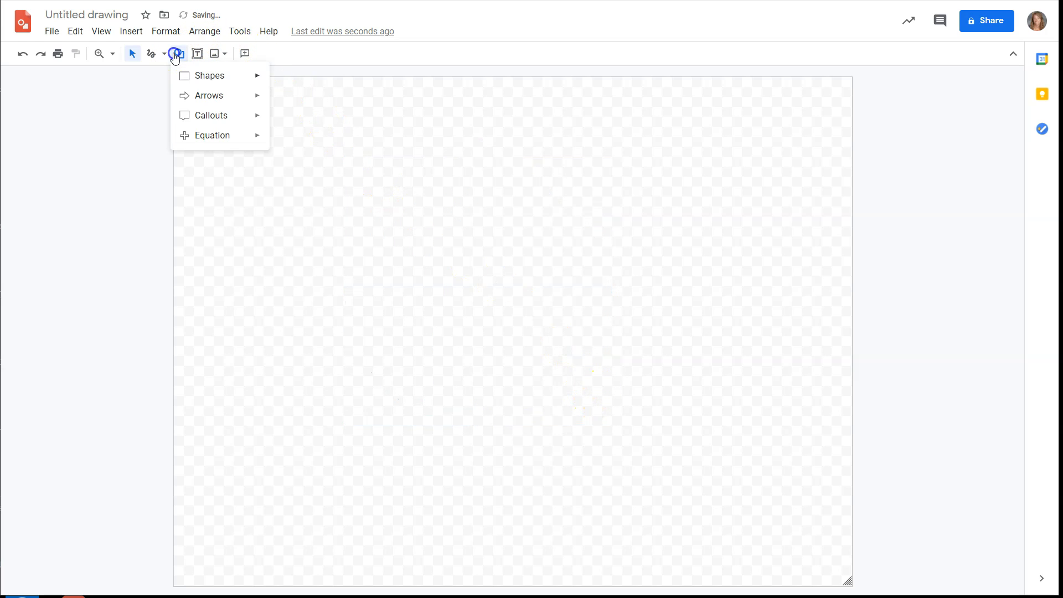
mouse_move(228, 79)
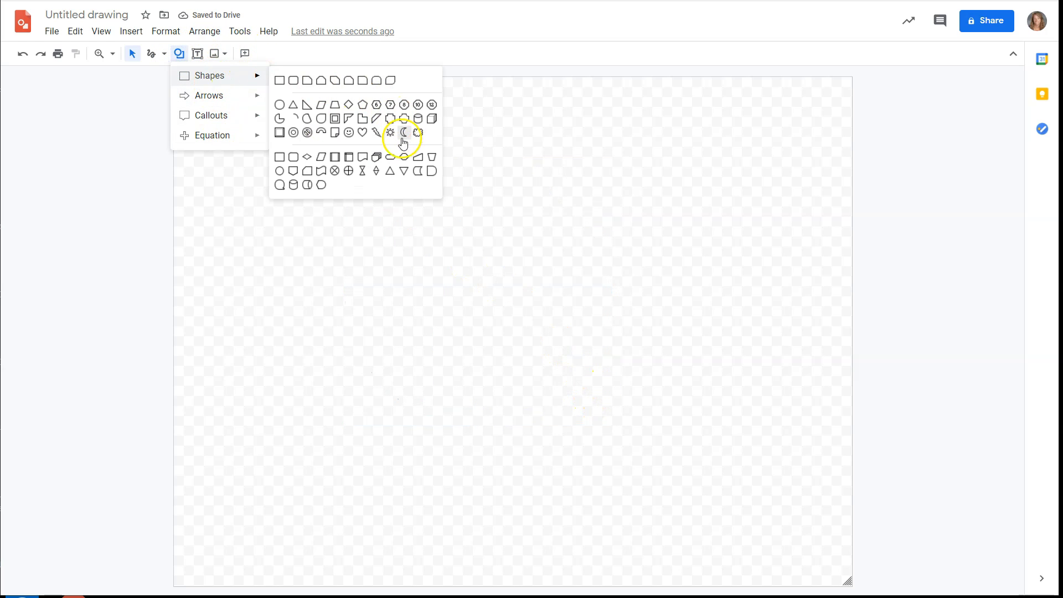
left_click(362, 134)
left_click_drag(328, 165, 690, 466)
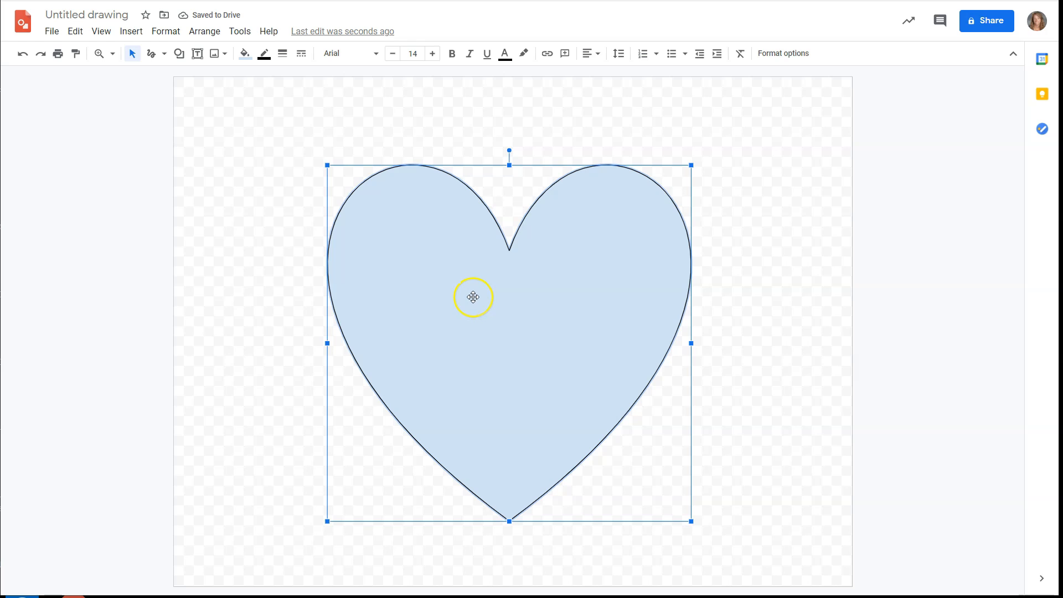
Step: Replace the heart with a large right triangle and narrow it by about a third from its vertical side
key("Delete")
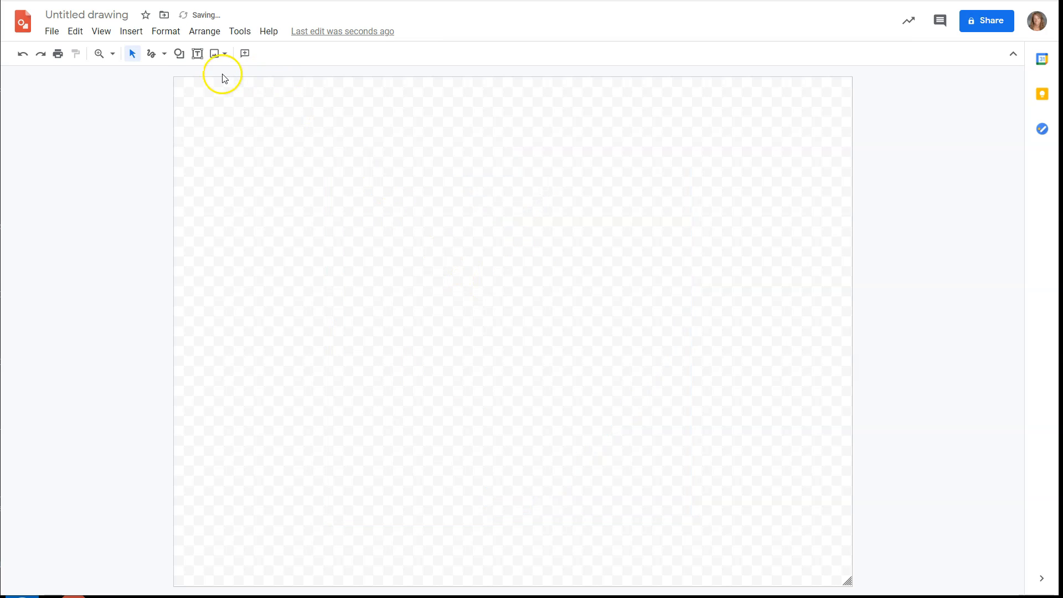
left_click(179, 54)
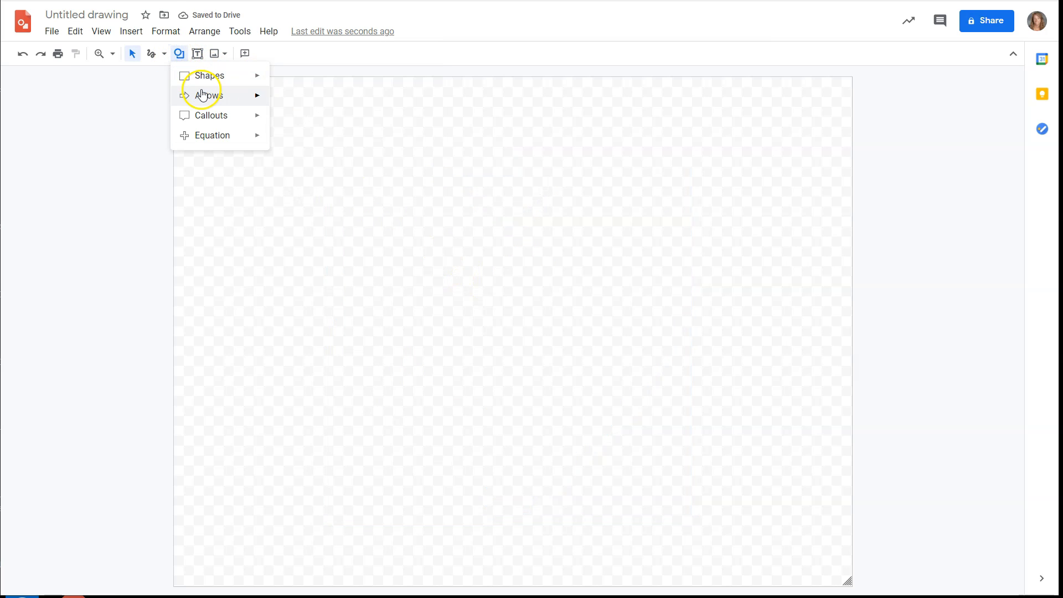
mouse_move(202, 81)
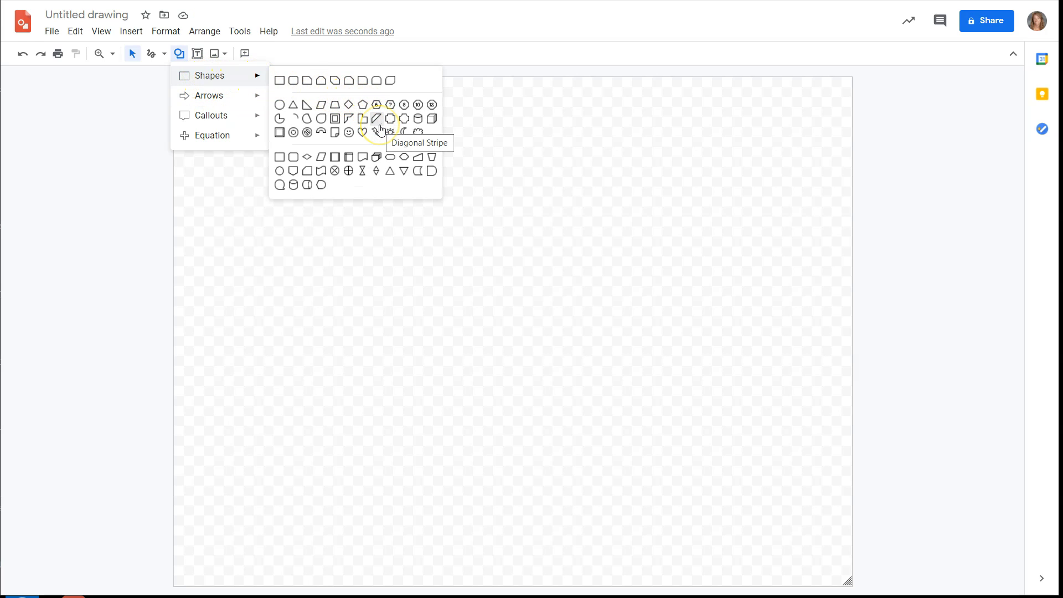
left_click(307, 105)
left_click_drag(332, 161, 629, 434)
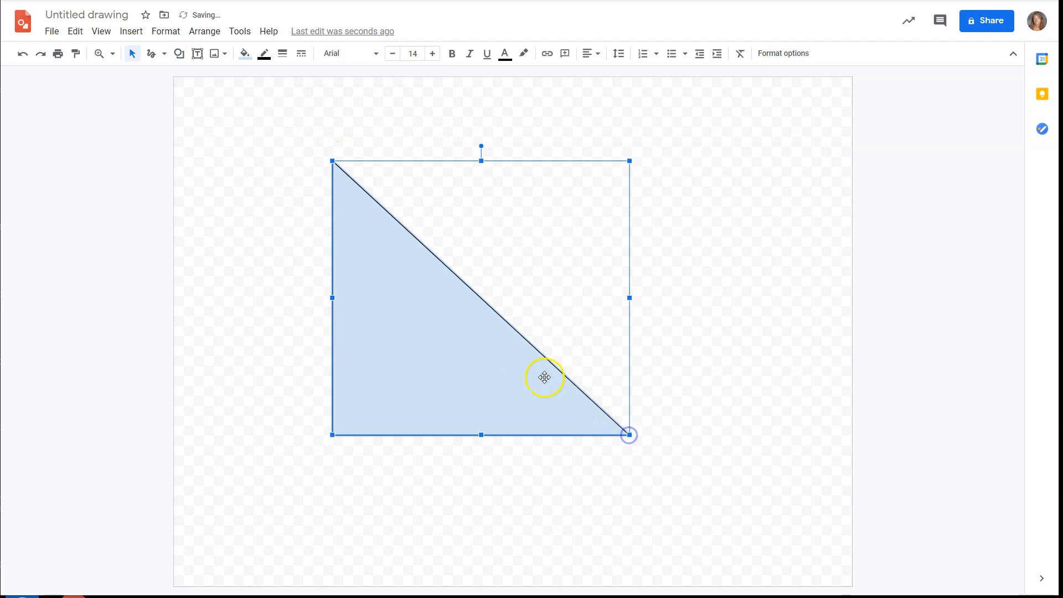
left_click_drag(331, 161, 433, 162)
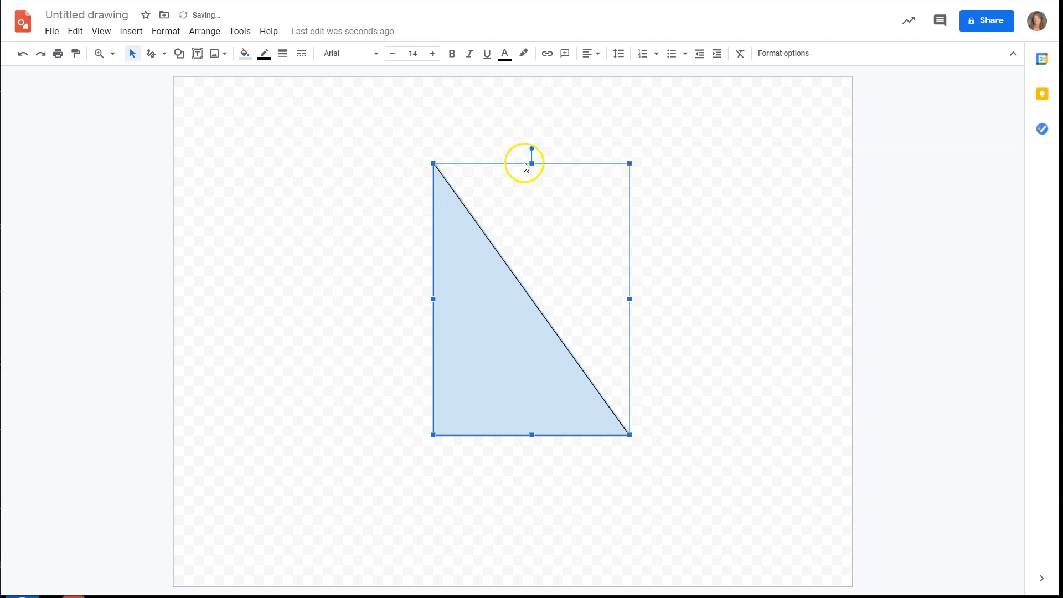
Step: Replace the right triangle with a large isosceles triangle and slant it by shifting its apex to the left
key("Delete")
left_click(179, 53)
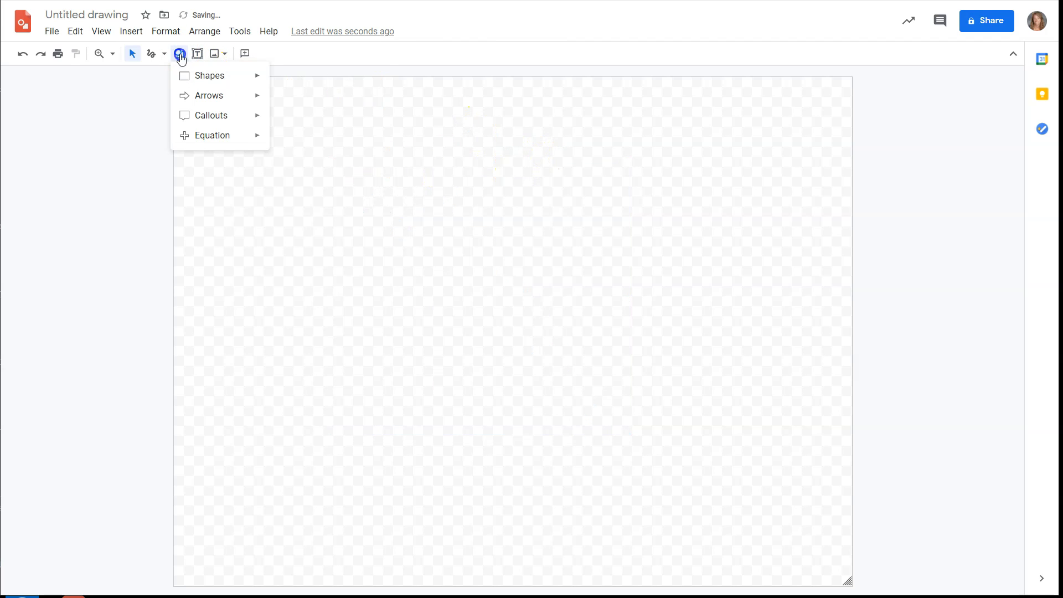
mouse_move(205, 76)
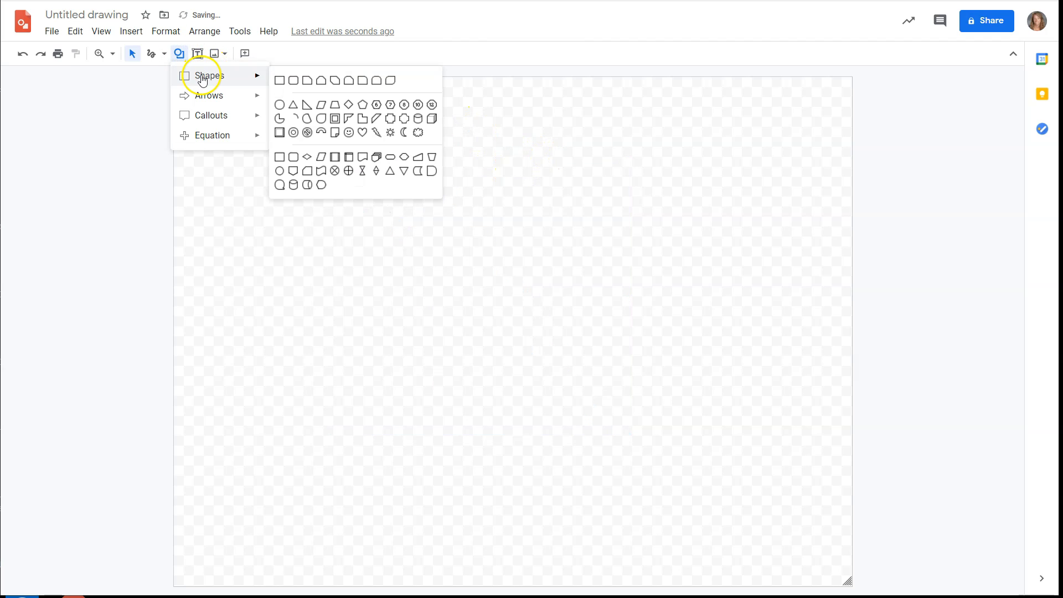
left_click(294, 104)
left_click_drag(358, 199, 644, 448)
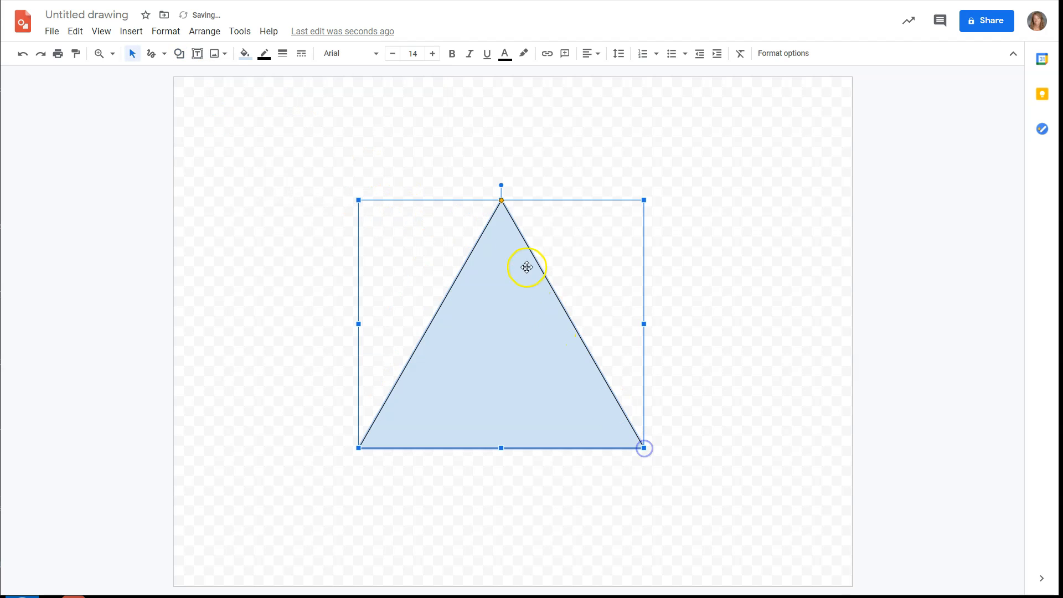
left_click_drag(501, 200, 431, 200)
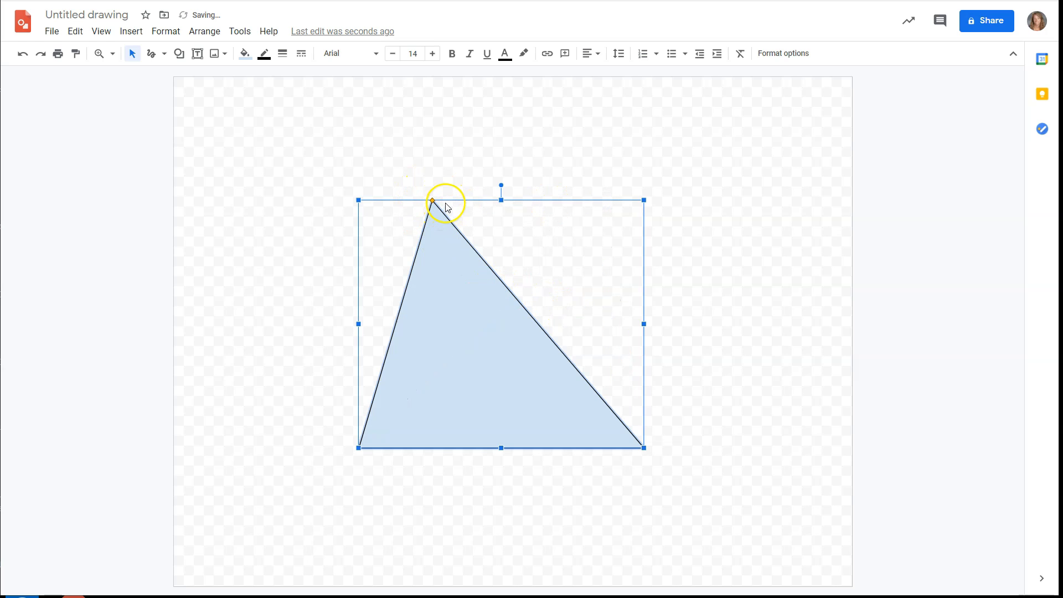
Step: Replace the triangle with a large left-pointing block arrow and rotate it 90 degrees clockwise to point upward
key("Delete")
left_click(177, 54)
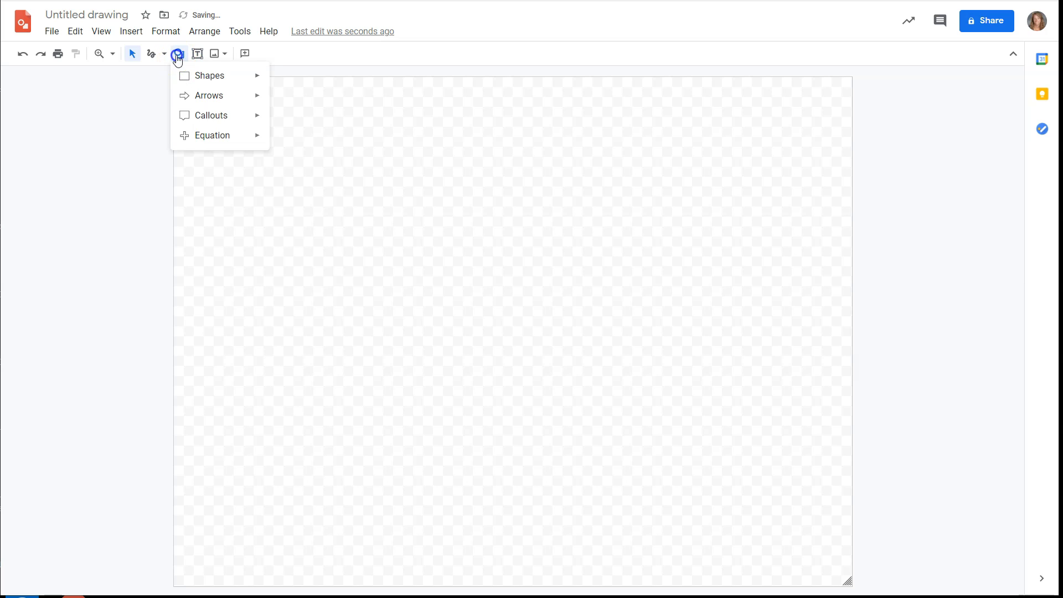
mouse_move(204, 95)
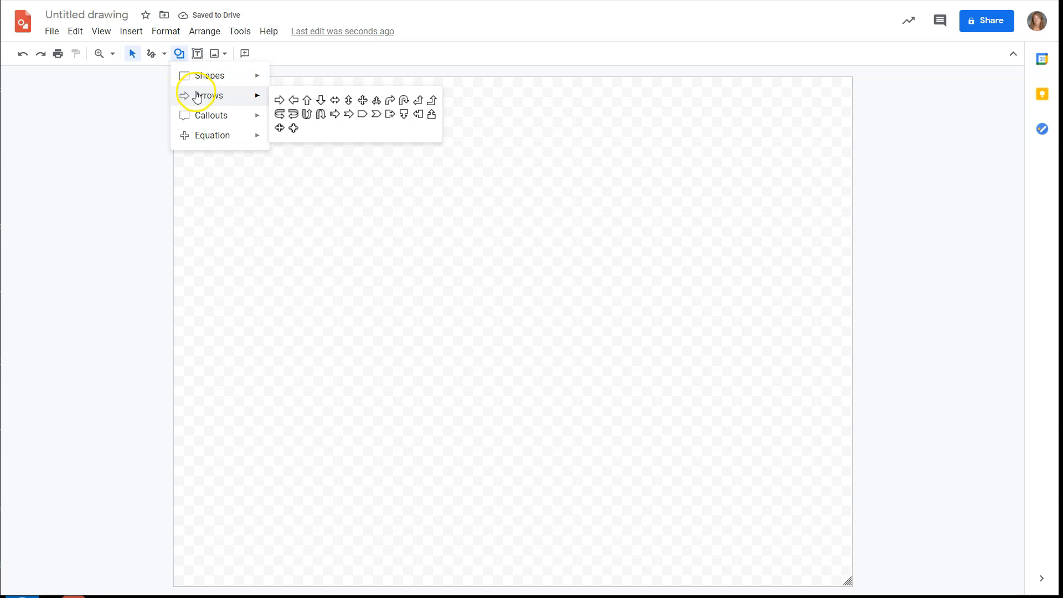
left_click(293, 105)
left_click_drag(313, 227, 696, 433)
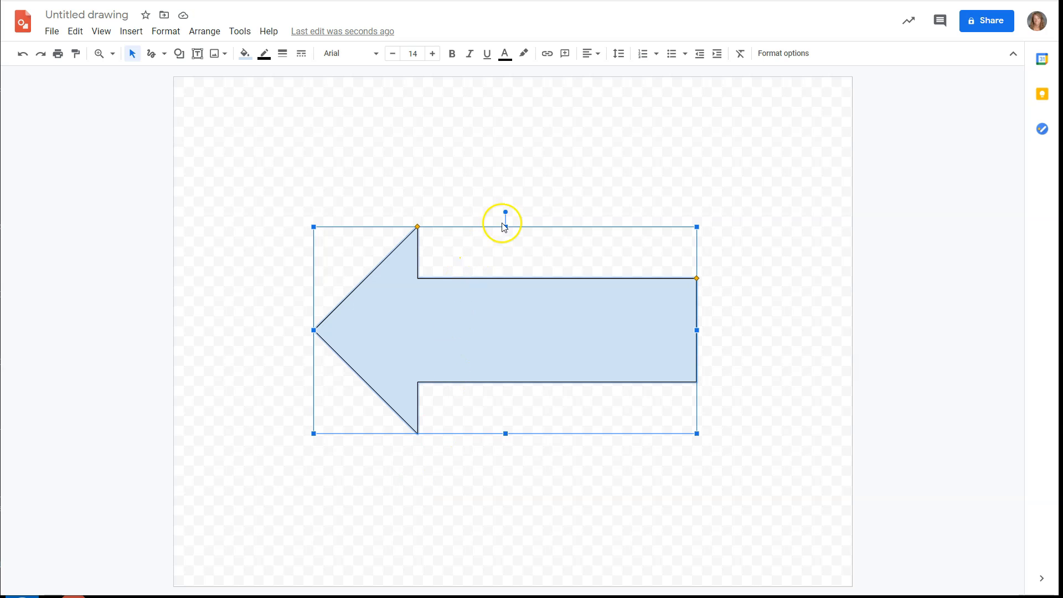
left_click_drag(505, 211, 723, 335)
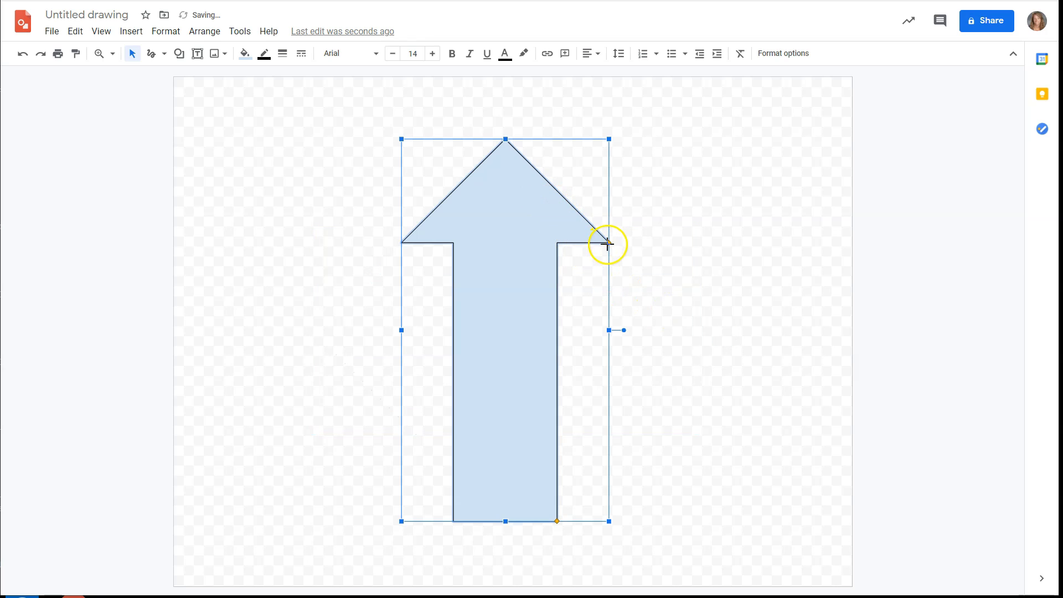
Step: Reshape the upright arrow into a dark green fir tree with a long head and thin trunk, and delete it
left_click_drag(608, 245, 626, 492)
left_click_drag(556, 519, 510, 522)
left_click(244, 54)
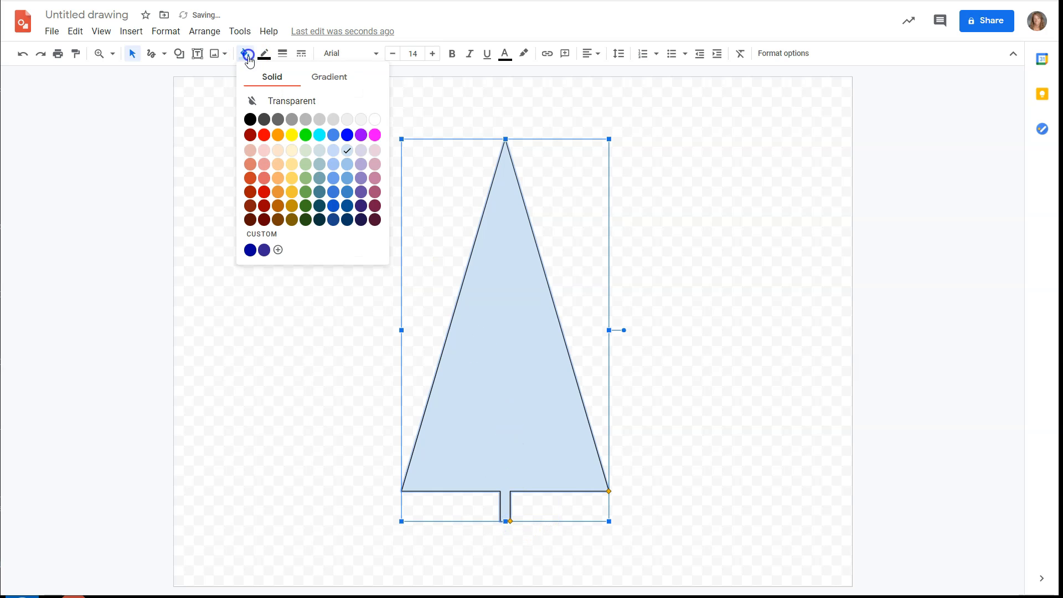
left_click(307, 206)
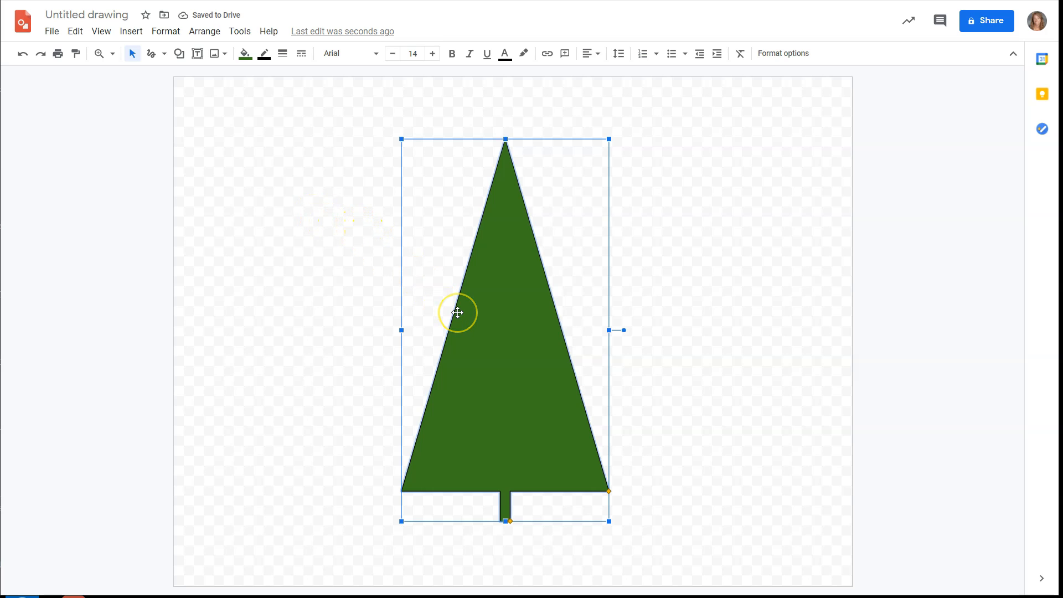
key("Delete")
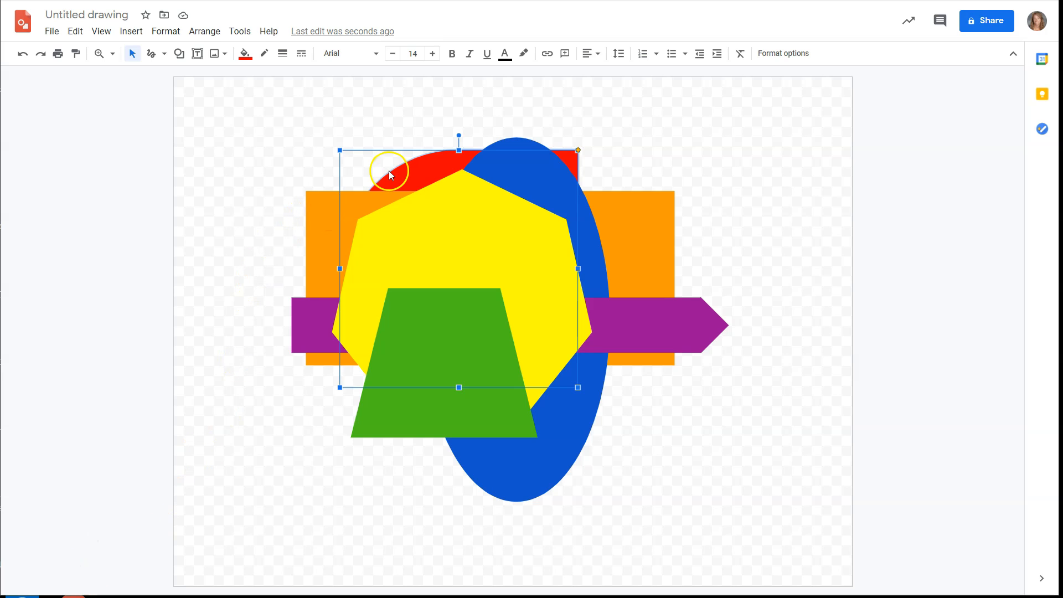
Step: Reposition the overlapping red teardrop, orange rectangle, blue ellipse, yellow heptagon and green trapezoid slightly, keeping the red teardrop partly exposed
left_click_drag(389, 174, 352, 166)
left_click_drag(337, 218, 368, 209)
left_click_drag(539, 159, 516, 135)
left_click_drag(496, 220, 532, 225)
left_click_drag(442, 357, 470, 385)
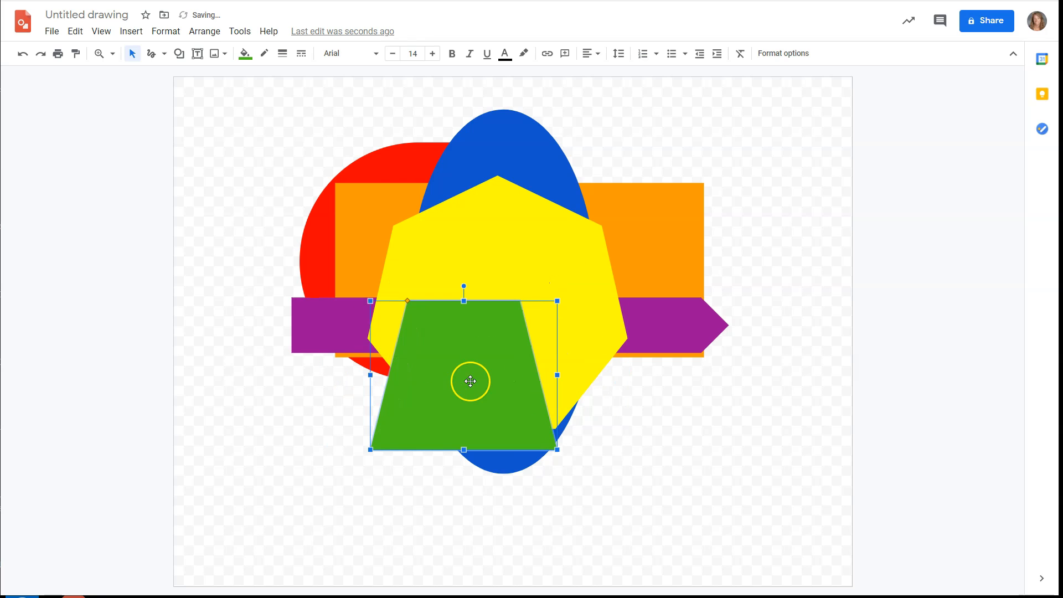
mouse_move(403, 173)
left_mouse_down()
mouse_move(415, 172)
mouse_move(382, 153)
mouse_move(420, 164)
mouse_move(413, 170)
left_mouse_up()
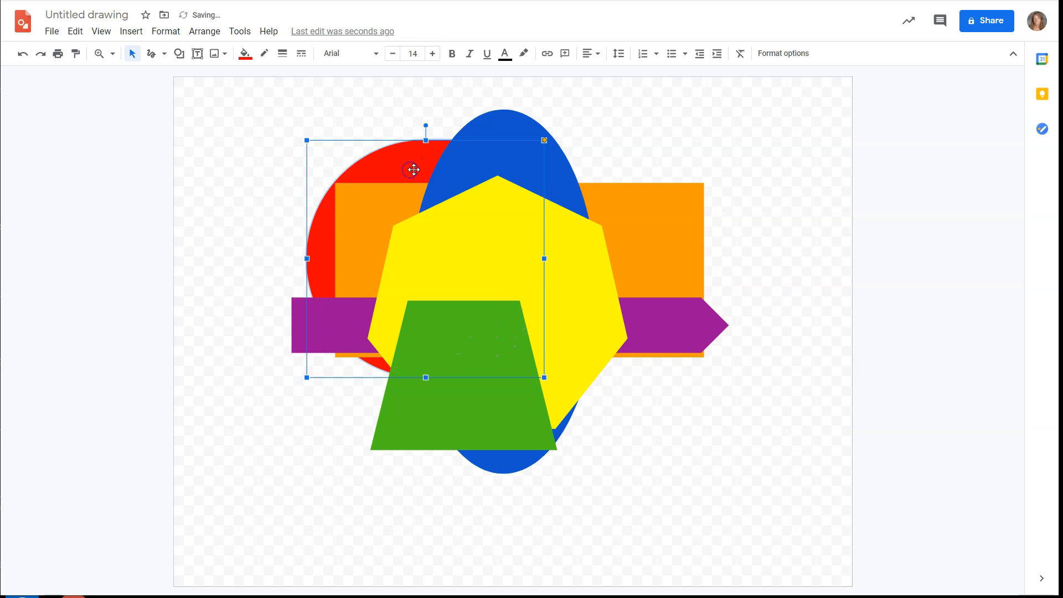
Step: Bring the red teardrop to the front of the stack and send it back behind all the other shapes
left_click(205, 32)
left_click(212, 55)
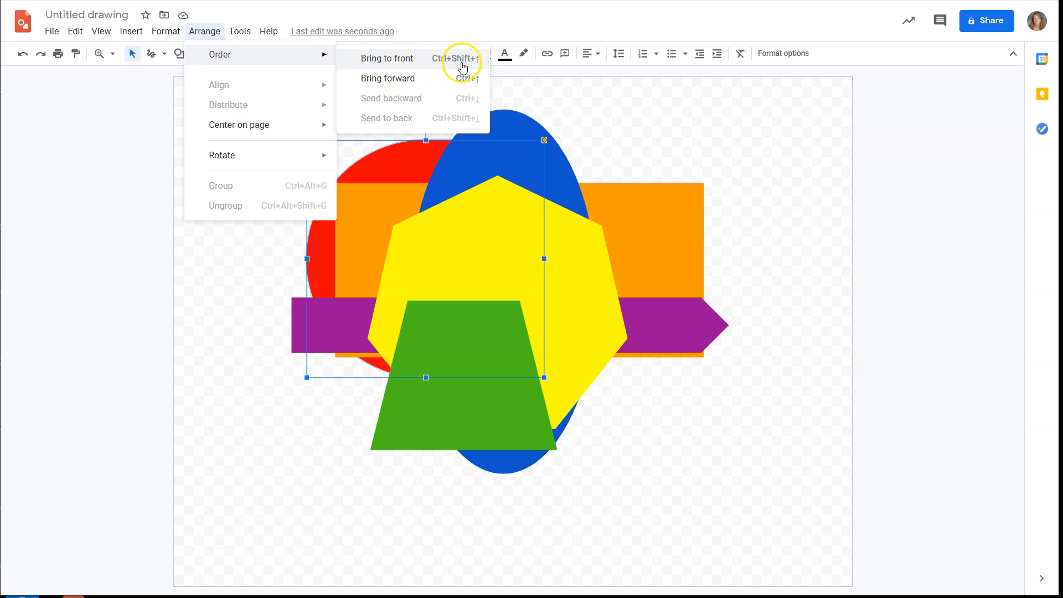
left_click(364, 61)
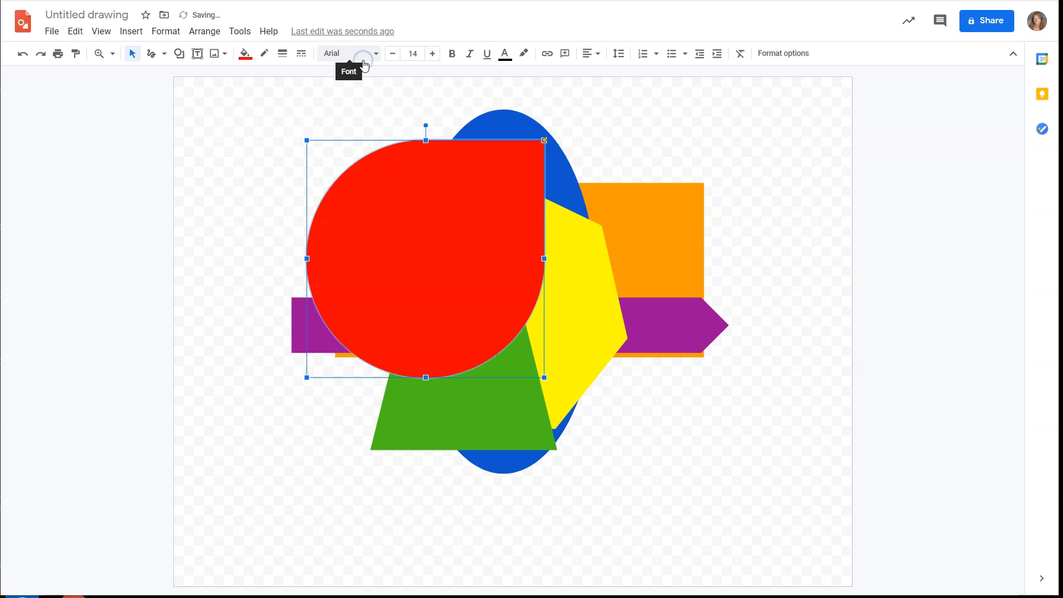
left_click(204, 31)
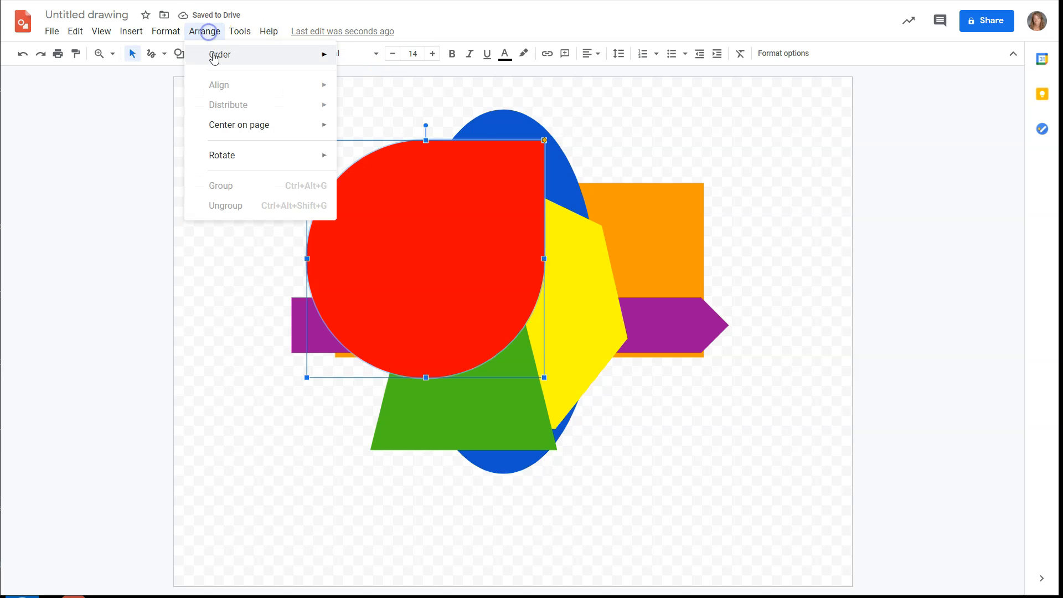
mouse_move(253, 65)
left_click(387, 118)
Step: Bring the red teardrop forward one level in the stacking order
left_click(205, 31)
mouse_move(229, 60)
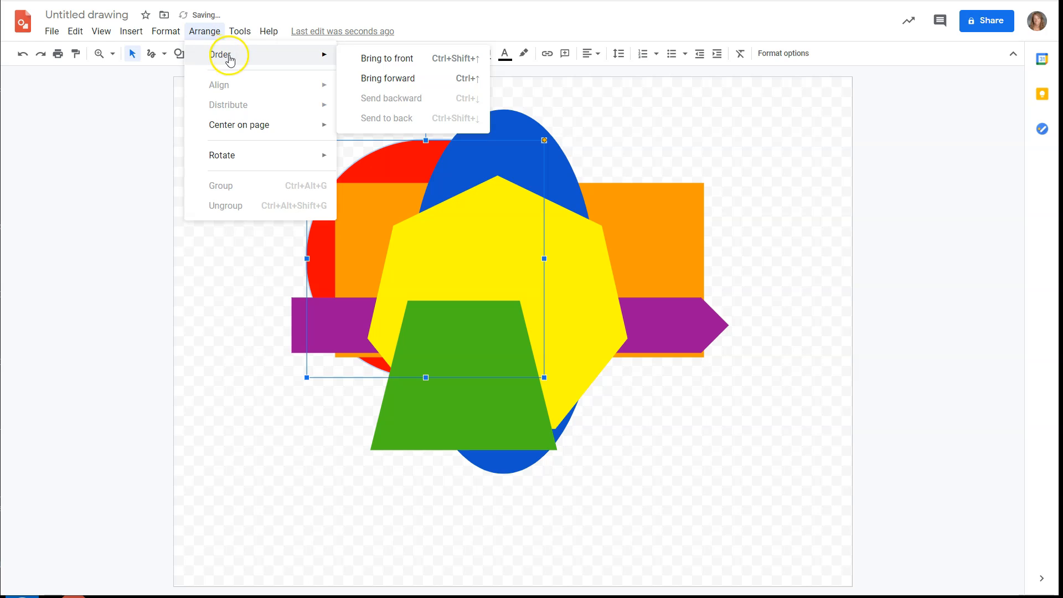
left_click(386, 78)
left_click(386, 81)
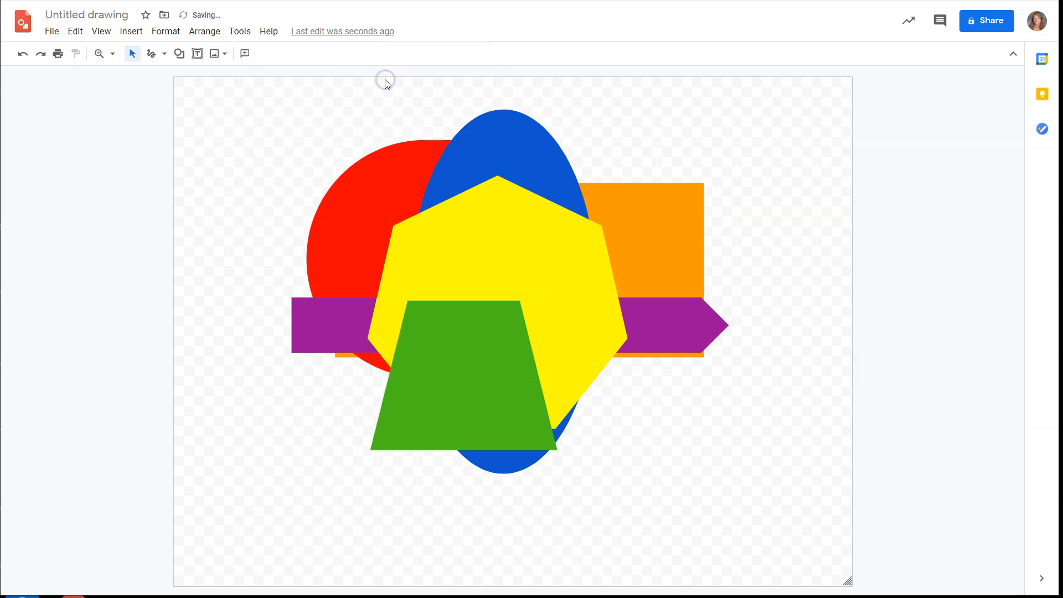
Step: Bring the red teardrop forward two levels so it sits in front of the purple arrow and the blue ellipse
left_click(172, 33)
left_click(193, 37)
left_click(193, 36)
left_click(390, 152)
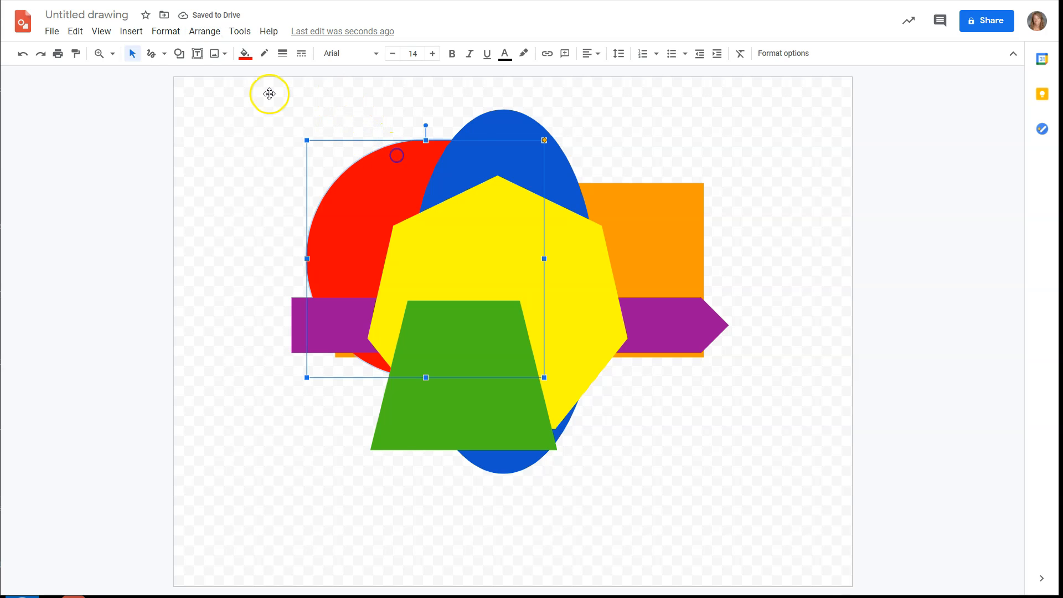
left_click(204, 33)
mouse_move(222, 56)
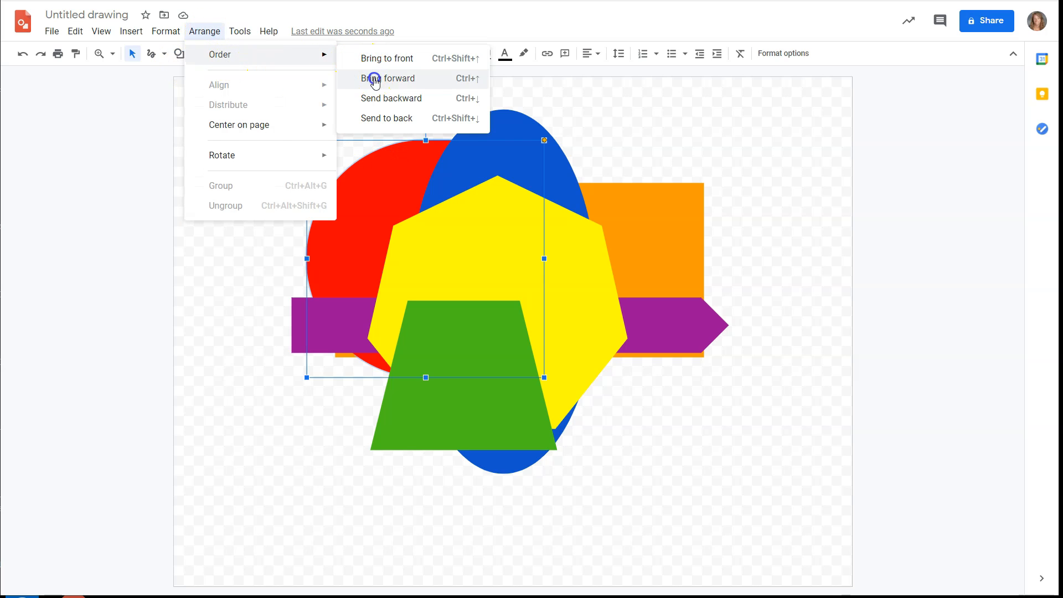
left_click(374, 81)
left_click(205, 31)
mouse_move(277, 55)
left_click(376, 79)
Step: Bring the red teardrop forward two more levels, past the yellow heptagon and the green trapezoid
left_click(204, 31)
mouse_move(221, 54)
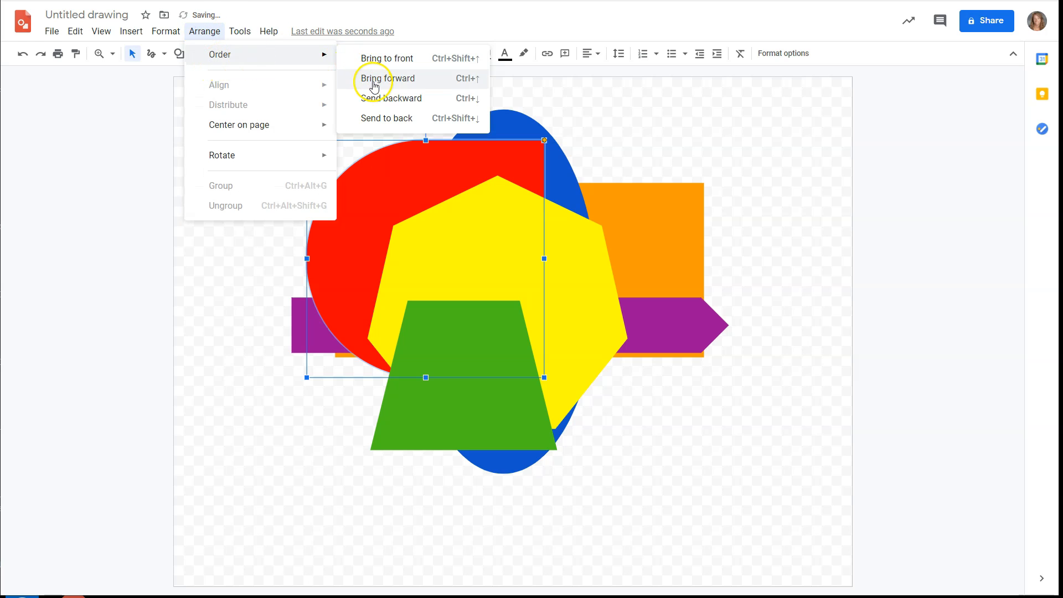
left_click(374, 83)
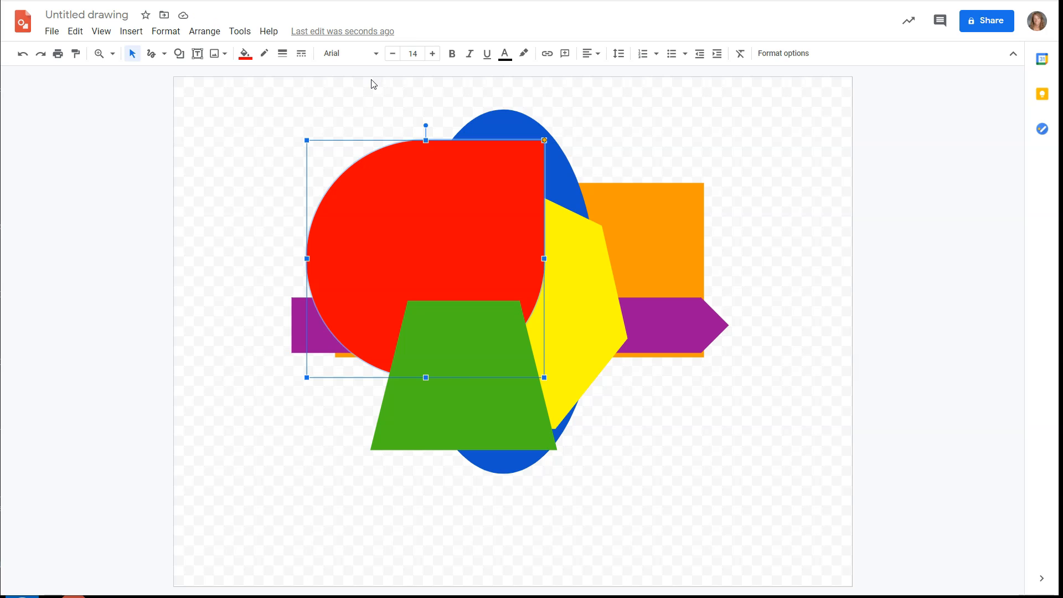
key("ctrl+Up")
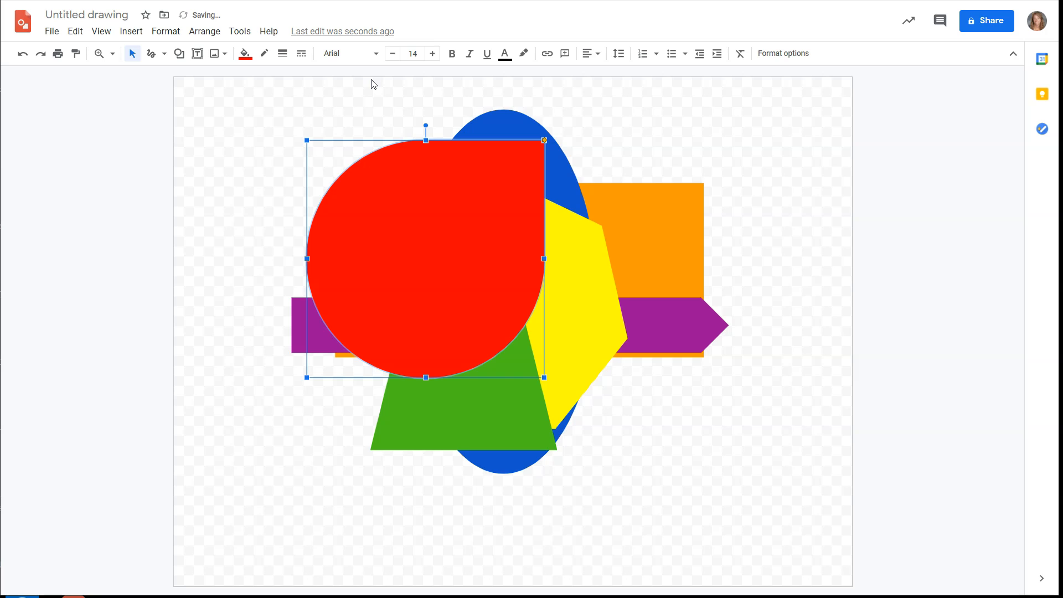
Step: Send the red teardrop backward level by level behind the blue ellipse, and bring it forward again to the front
key("ctrl+Down")
key("ctrl+Down")
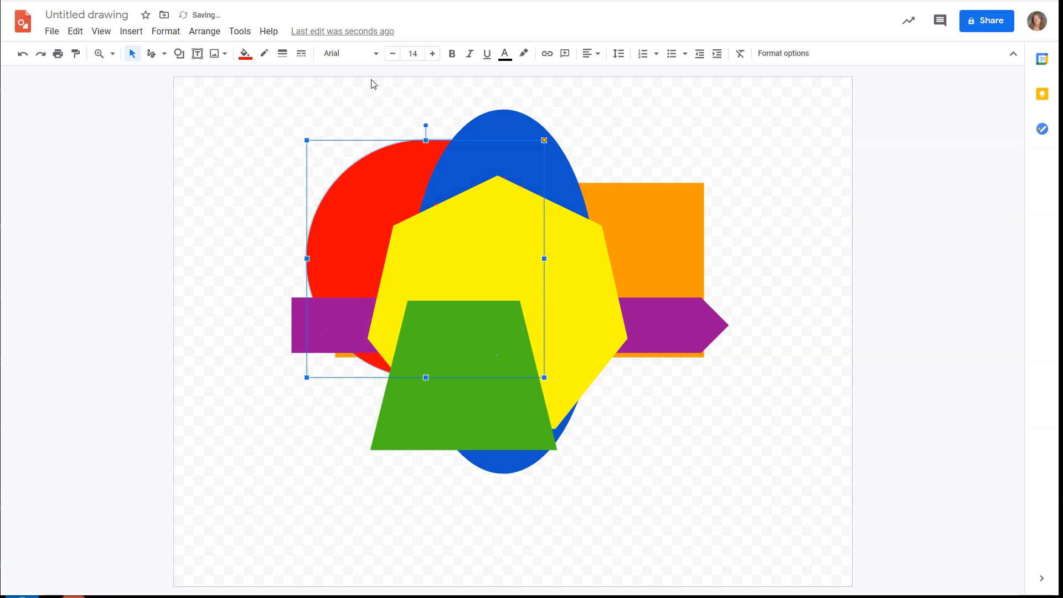
key("ctrl+Down")
key("ctrl+Up")
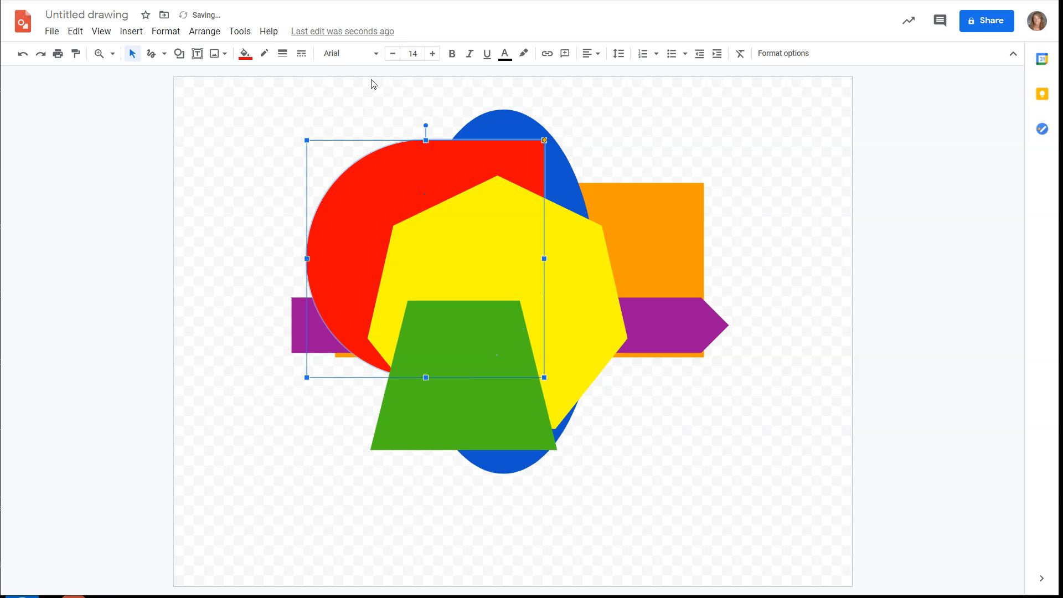
key("ctrl+Up")
key("ctrl+Up")
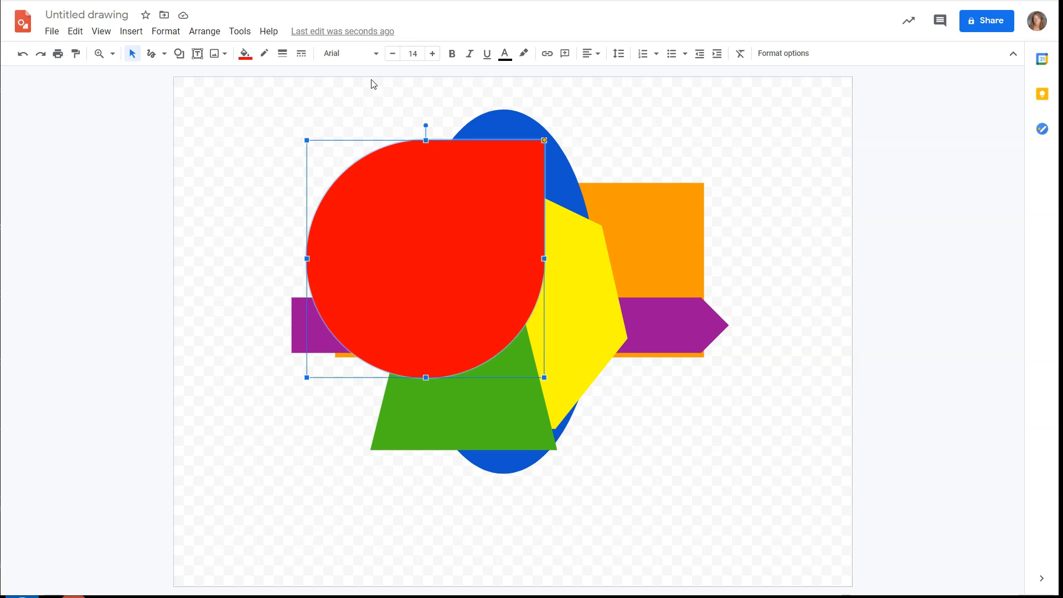
Step: Select all the overlapping shapes and align them along their left edges
left_click(290, 118)
left_click_drag(279, 111, 737, 487)
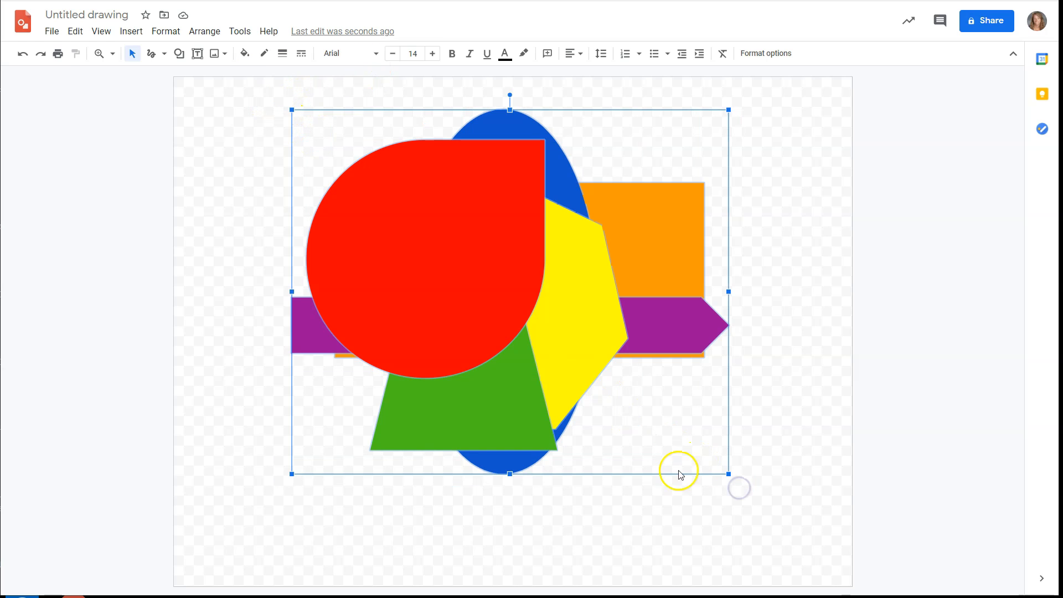
left_click(208, 32)
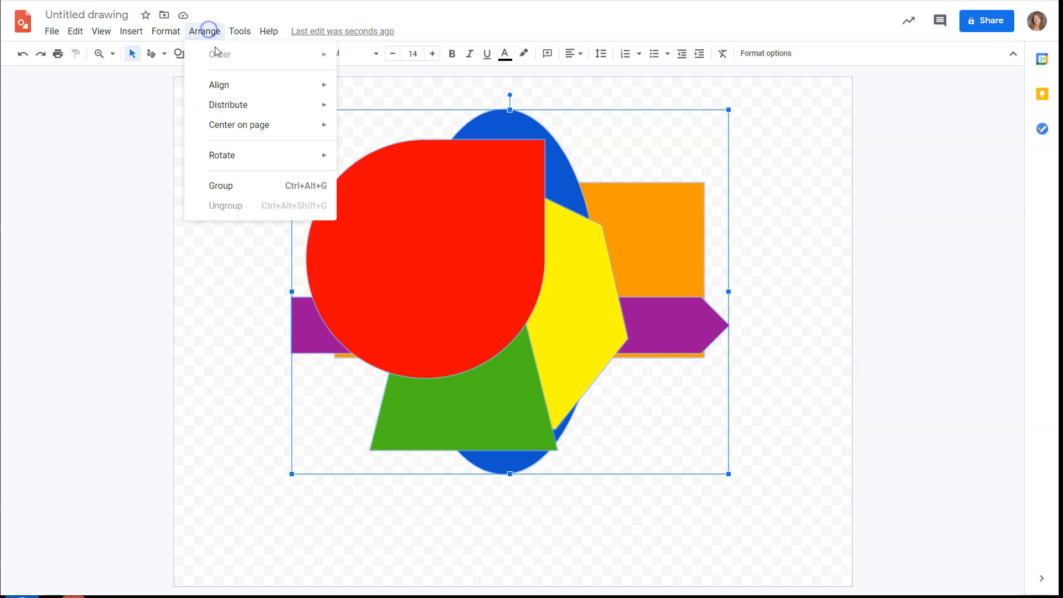
mouse_move(221, 92)
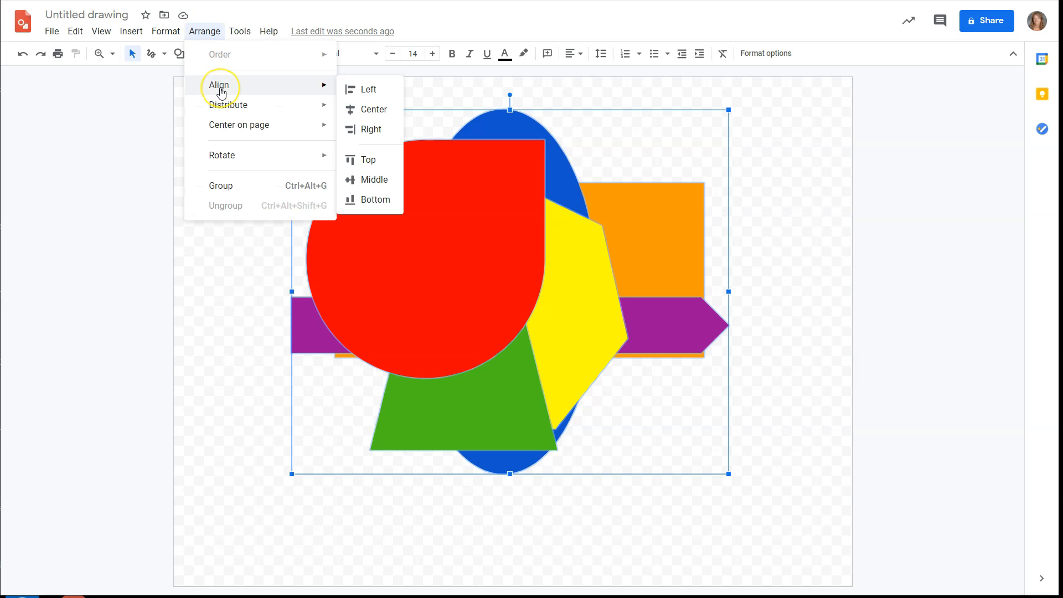
left_click(352, 92)
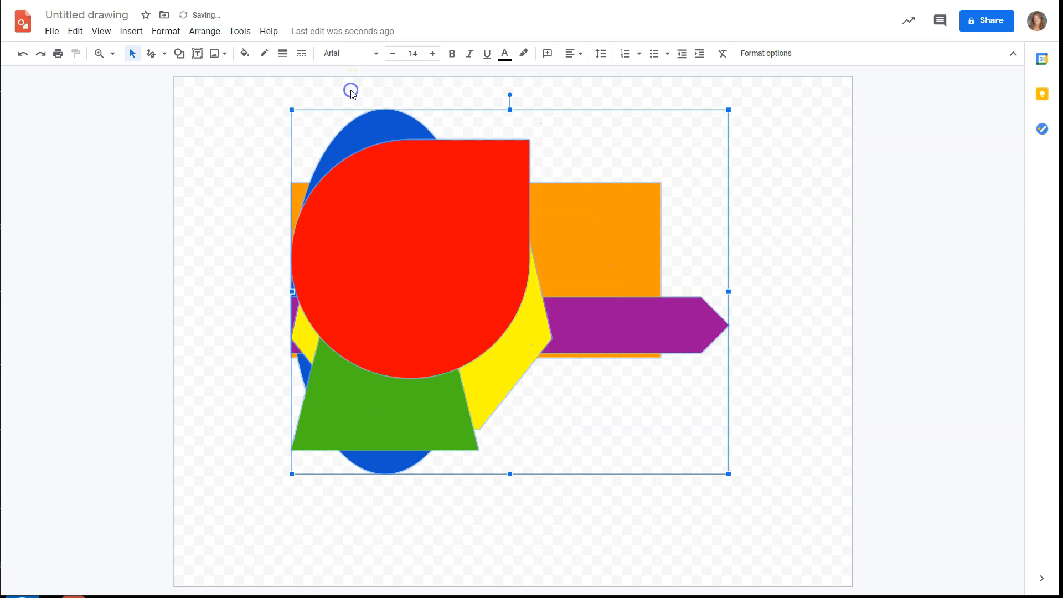
Step: Align the selected shapes on their horizontal centers, and realign them along their right edges
left_click(205, 31)
mouse_move(221, 87)
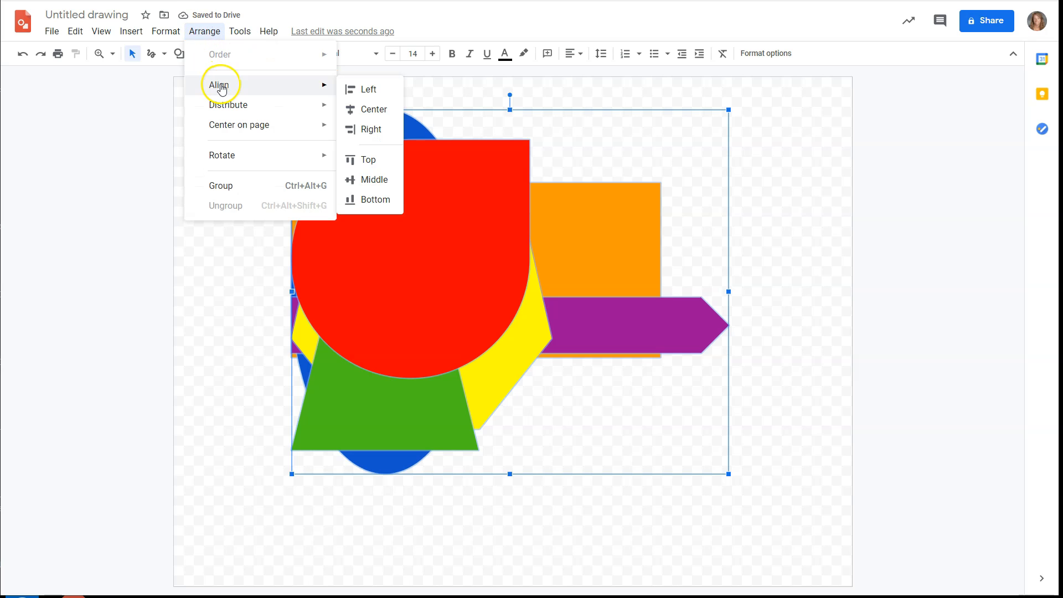
left_click(353, 109)
left_click(205, 31)
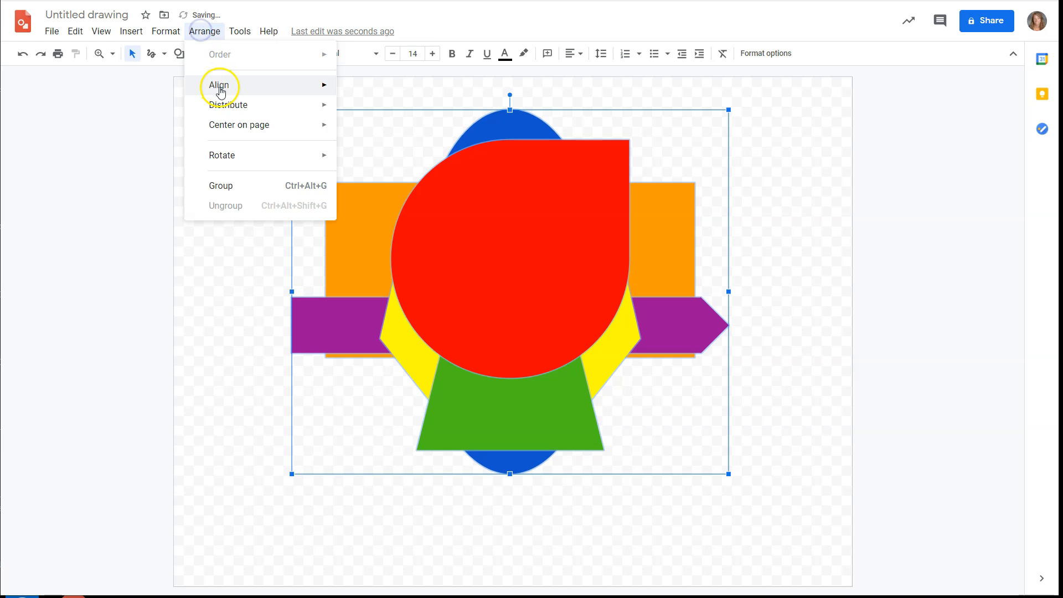
mouse_move(217, 87)
left_click(371, 129)
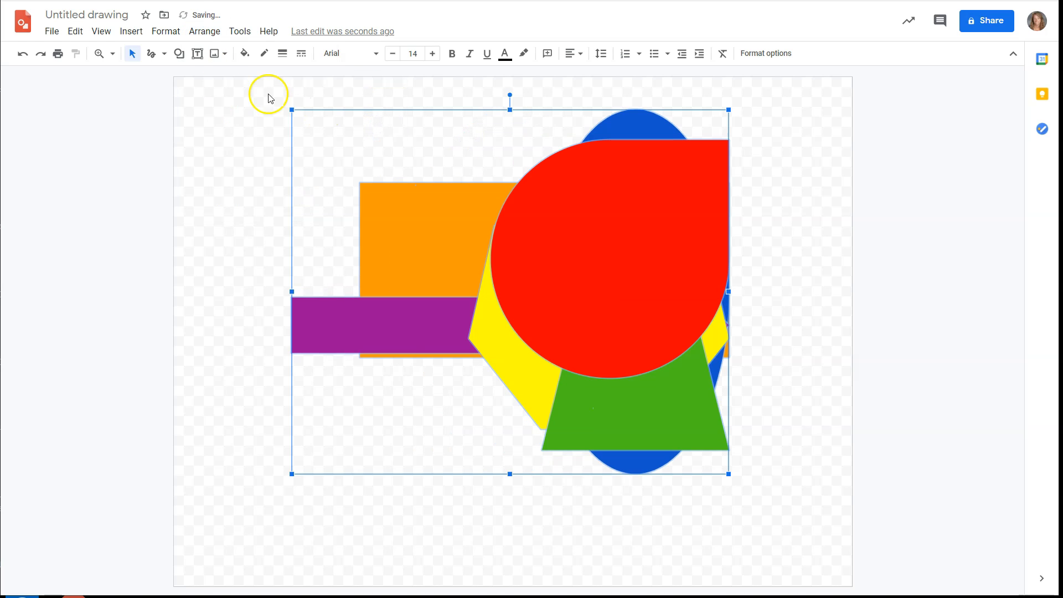
Step: Align the selected shapes along their top edges
left_click(204, 31)
mouse_move(332, 100)
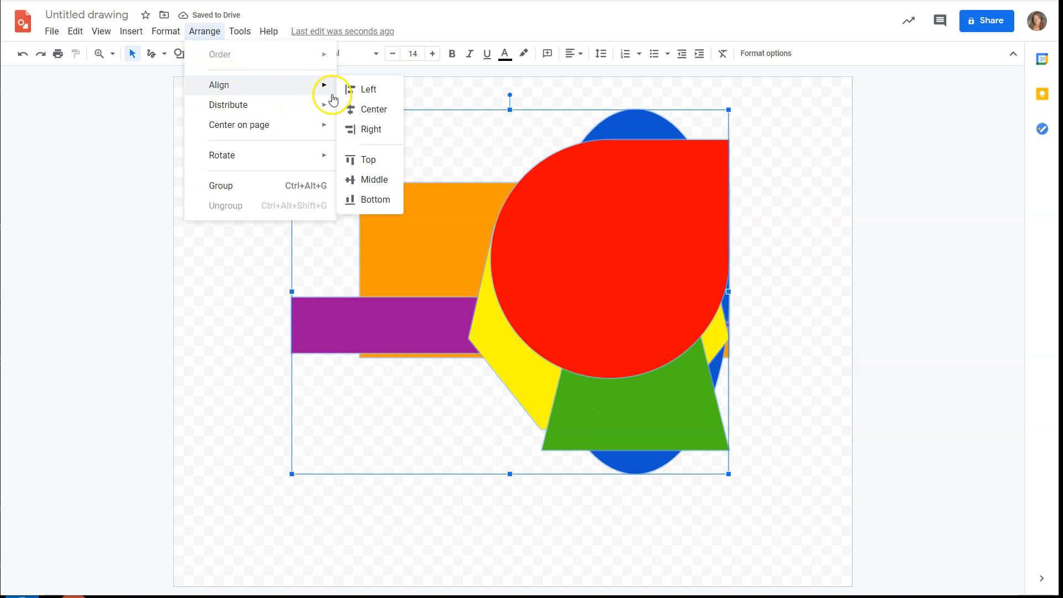
left_click(361, 164)
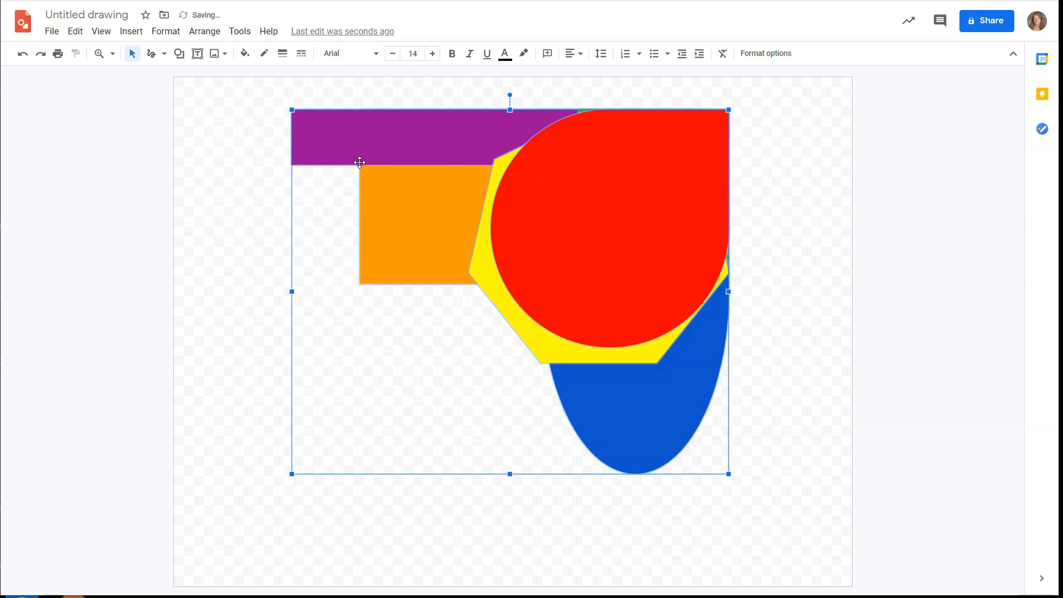
Step: Distribute the selected shapes evenly, first horizontally and then vertically
left_click(204, 32)
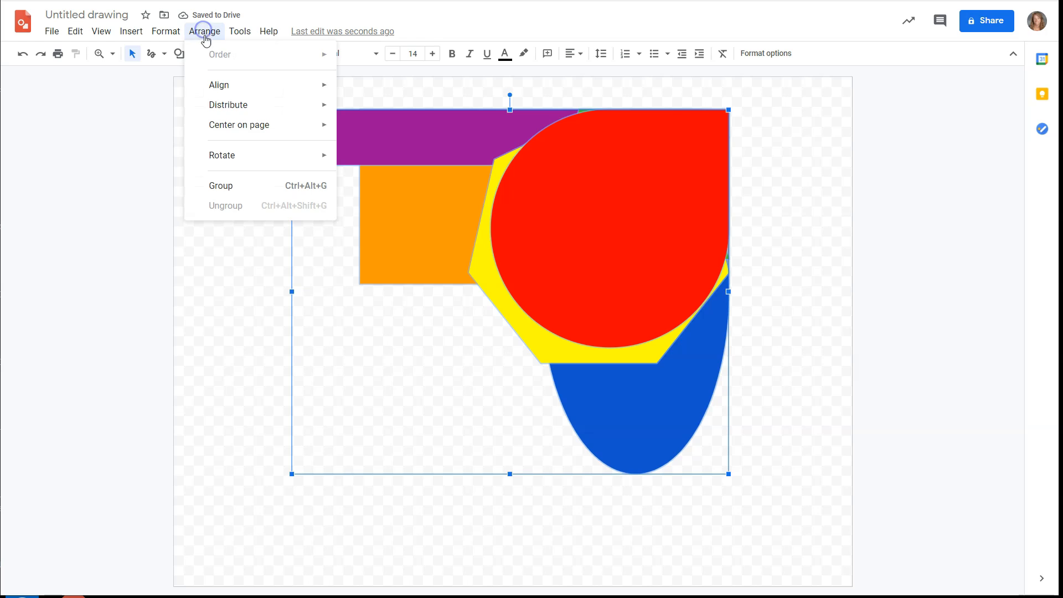
mouse_move(221, 110)
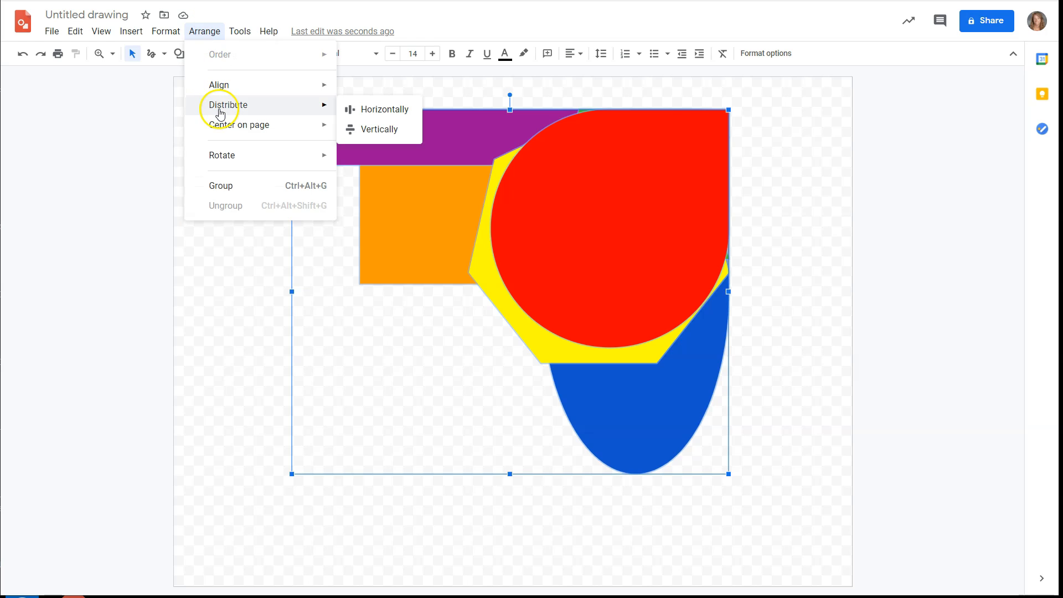
left_click(384, 113)
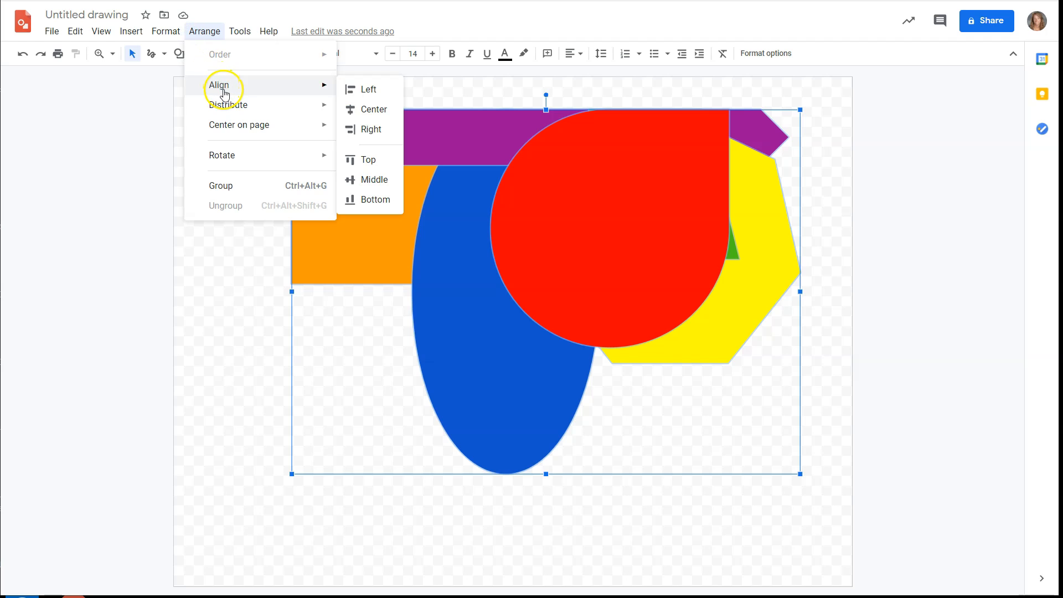
mouse_move(226, 101)
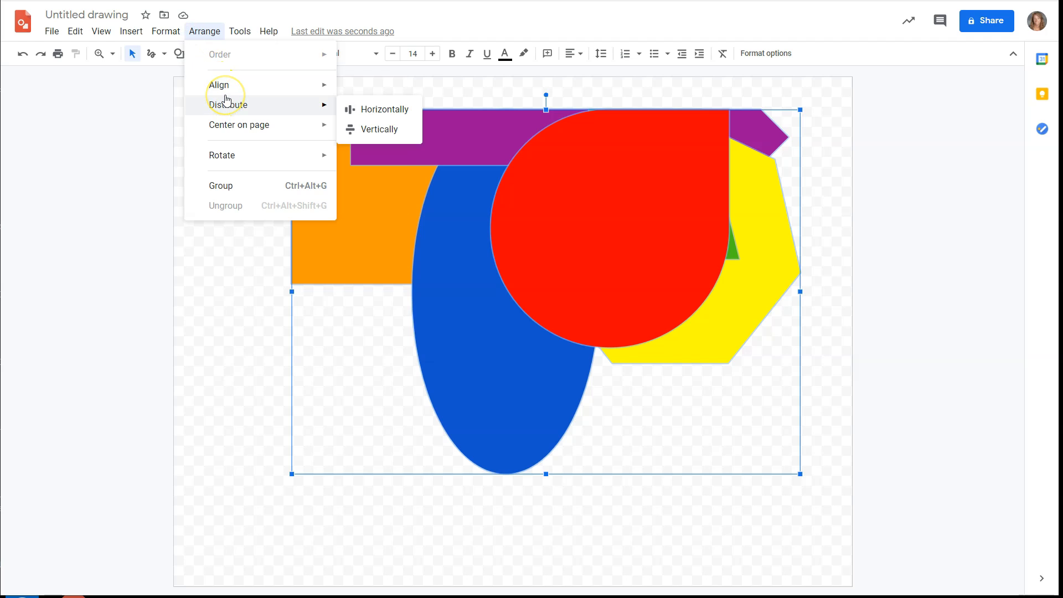
left_click(369, 134)
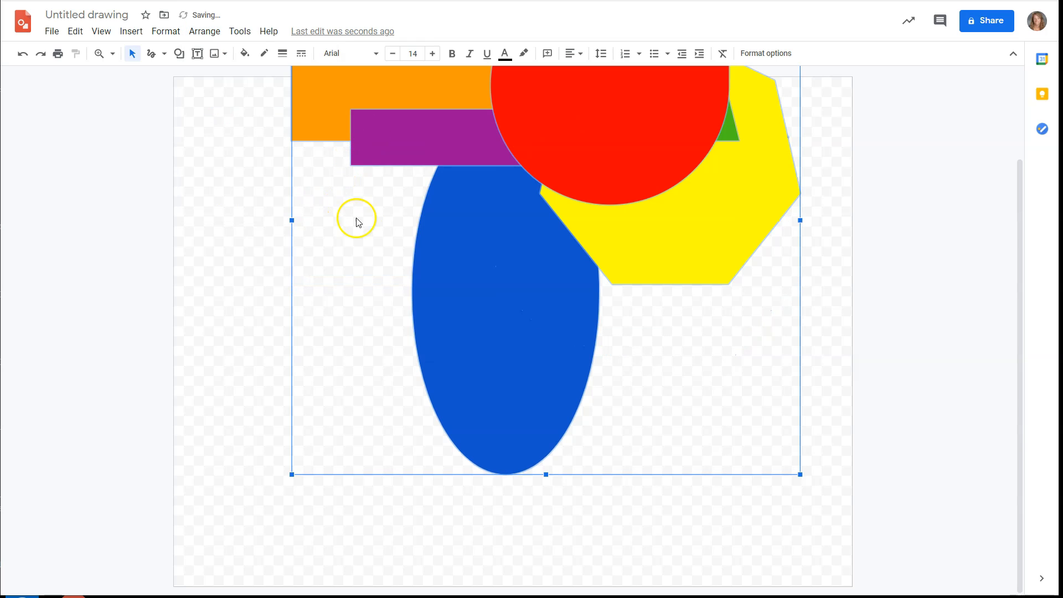
Step: Move all the selected shapes down fully onto the page and center them on the page horizontally
left_click_drag(453, 351, 428, 391)
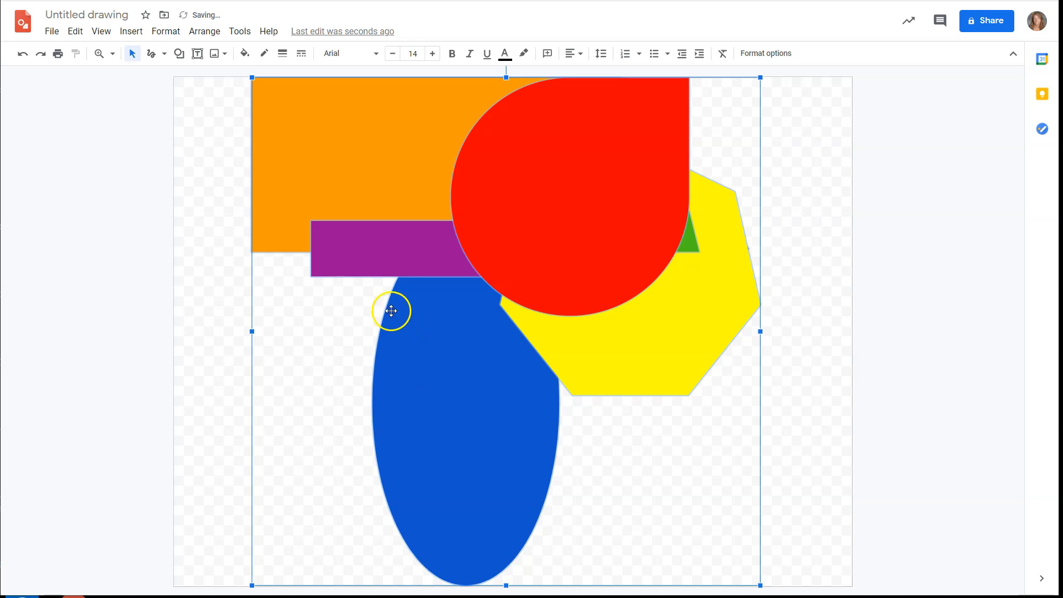
left_click(203, 33)
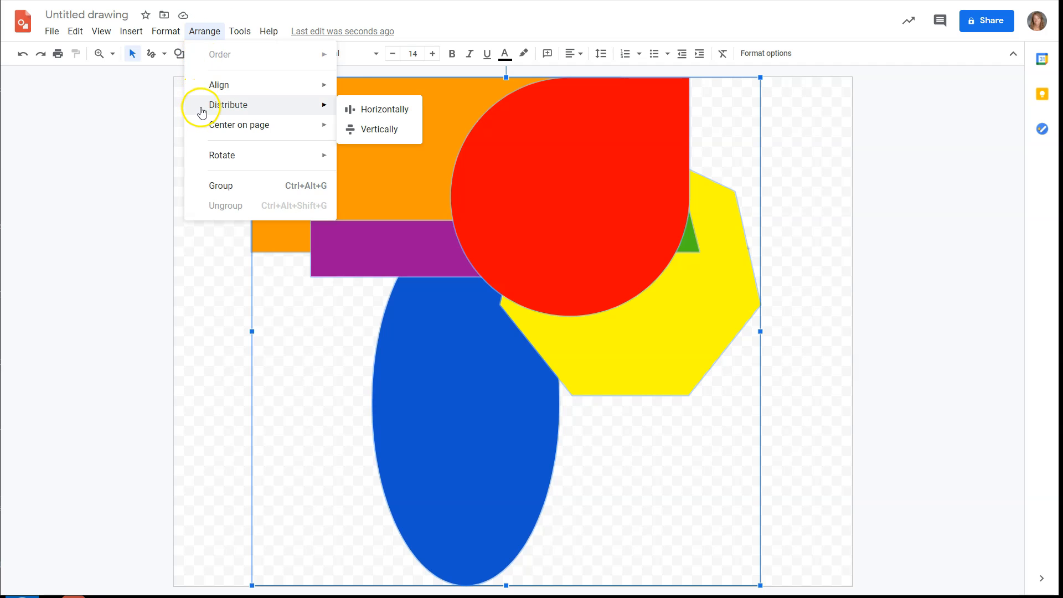
mouse_move(205, 125)
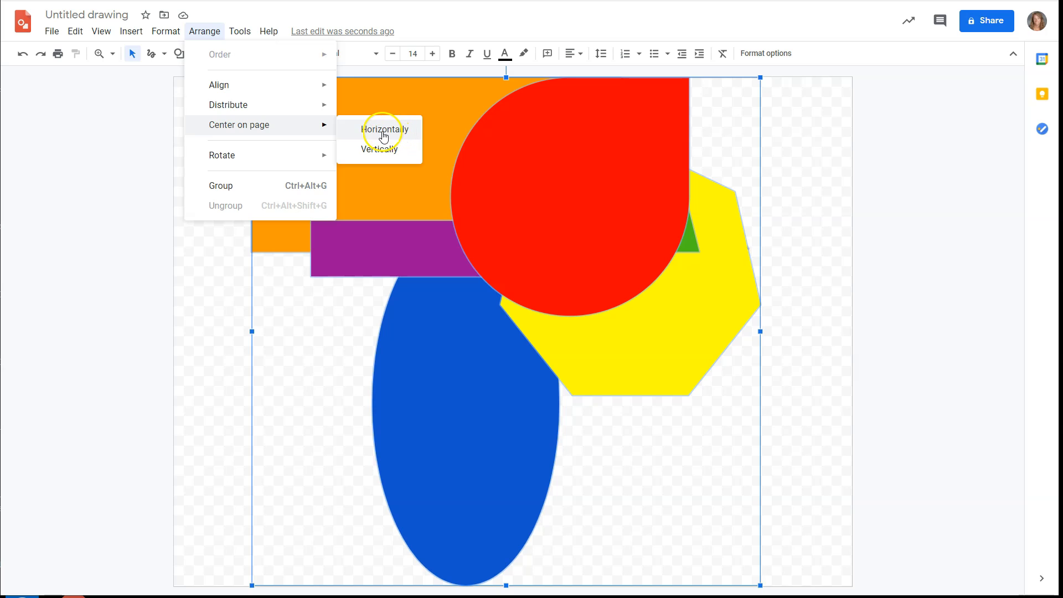
left_click(383, 131)
Step: Move the selected shapes partly off the left side of the page and center them horizontally on the page again
left_click_drag(484, 133, 326, 180)
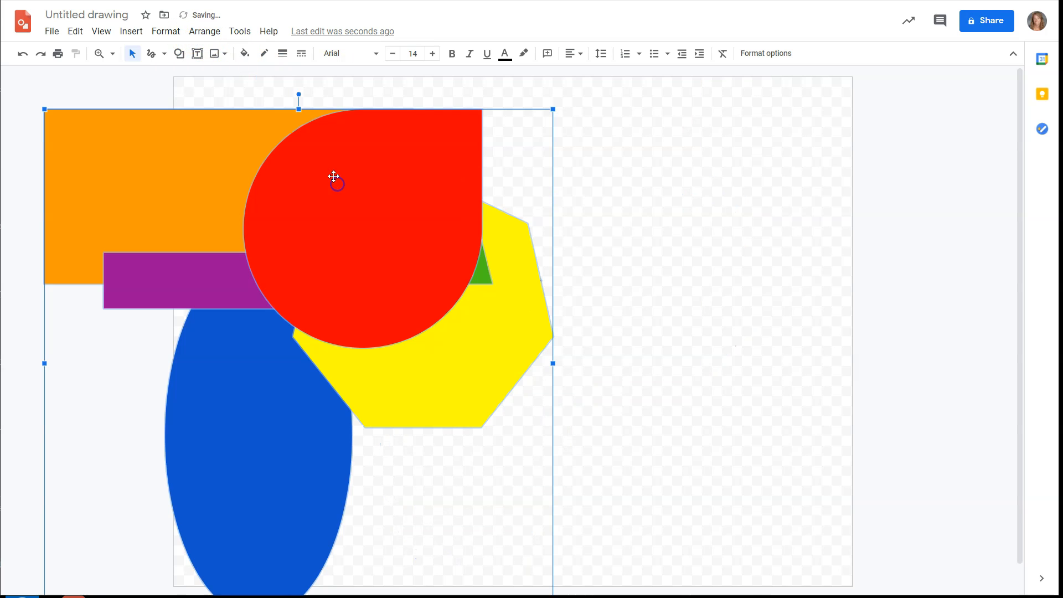
left_click(205, 31)
mouse_move(213, 122)
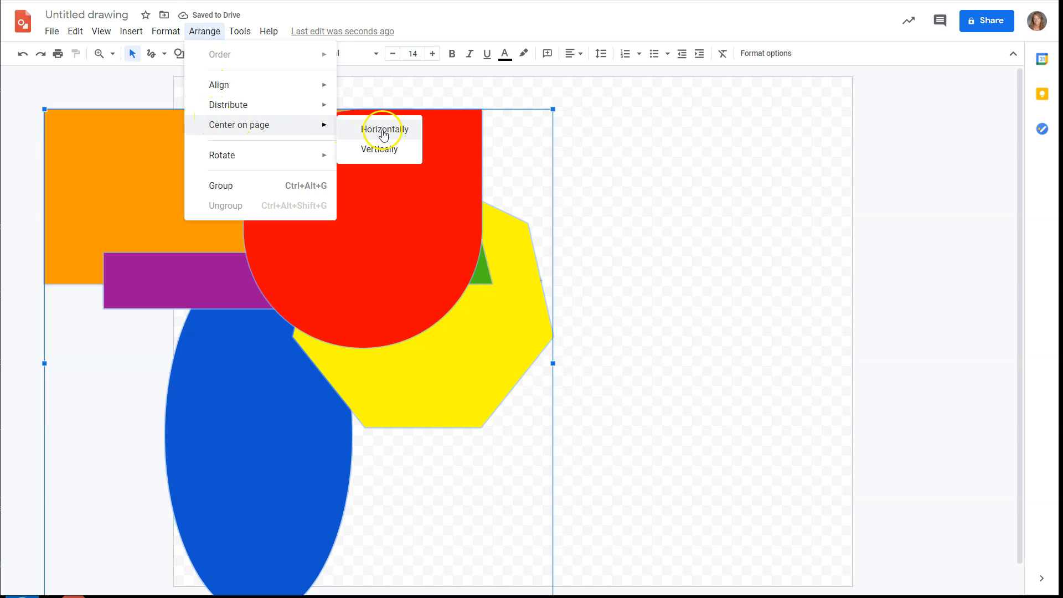
left_click(382, 131)
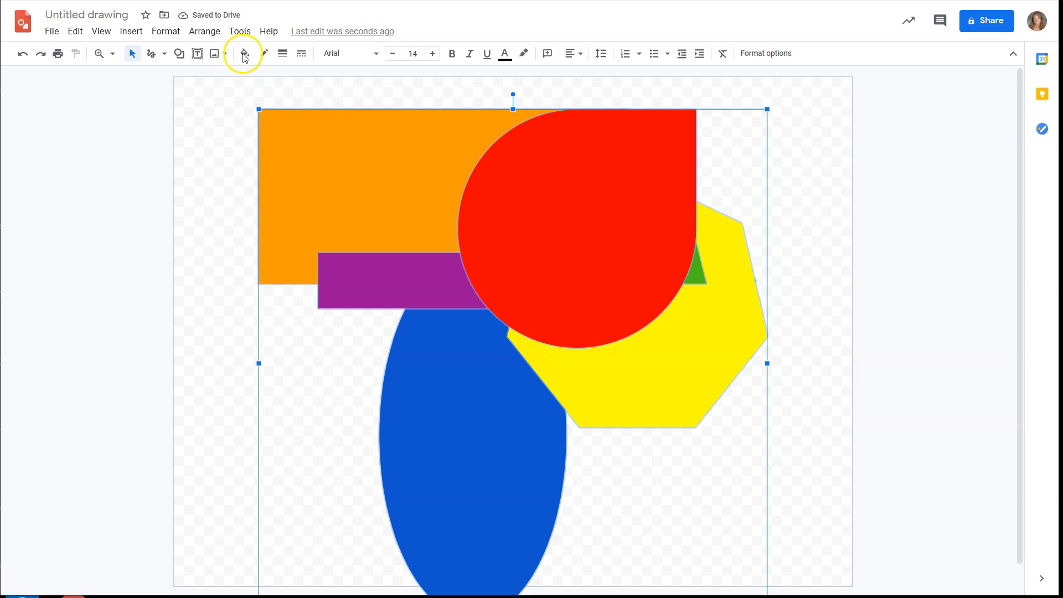
Step: Rotate all the selected shapes clockwise by 90°
left_click(197, 35)
left_click(232, 163)
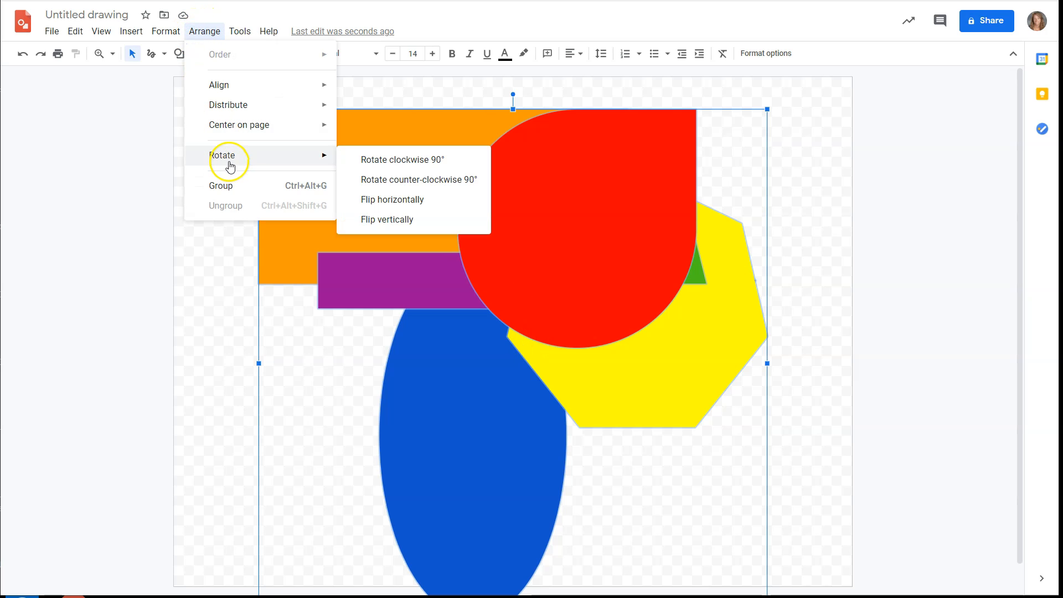
left_click(383, 161)
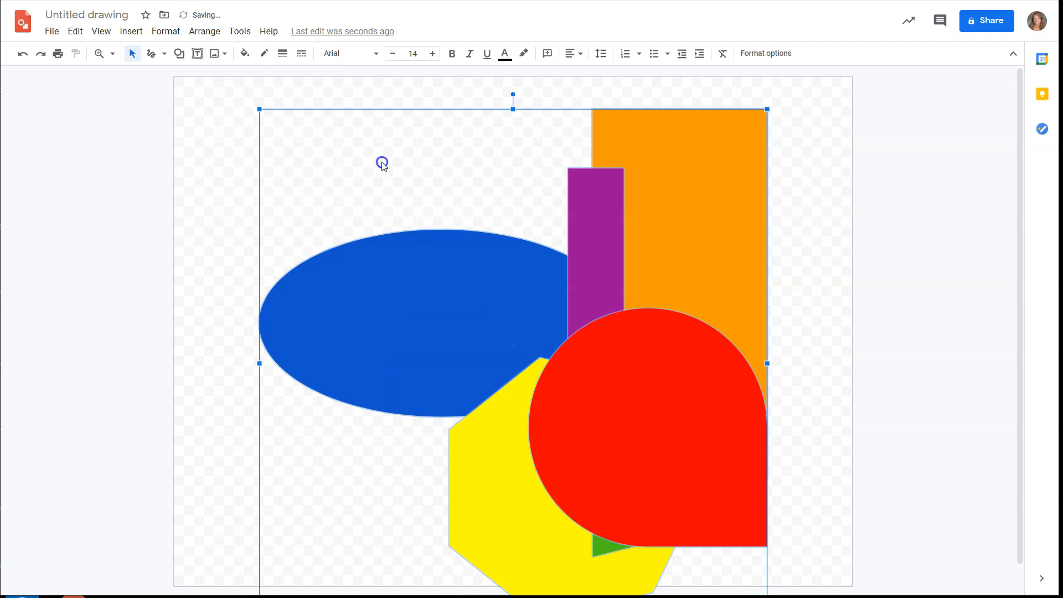
Step: Flip all the selected shapes horizontally
left_click(165, 31)
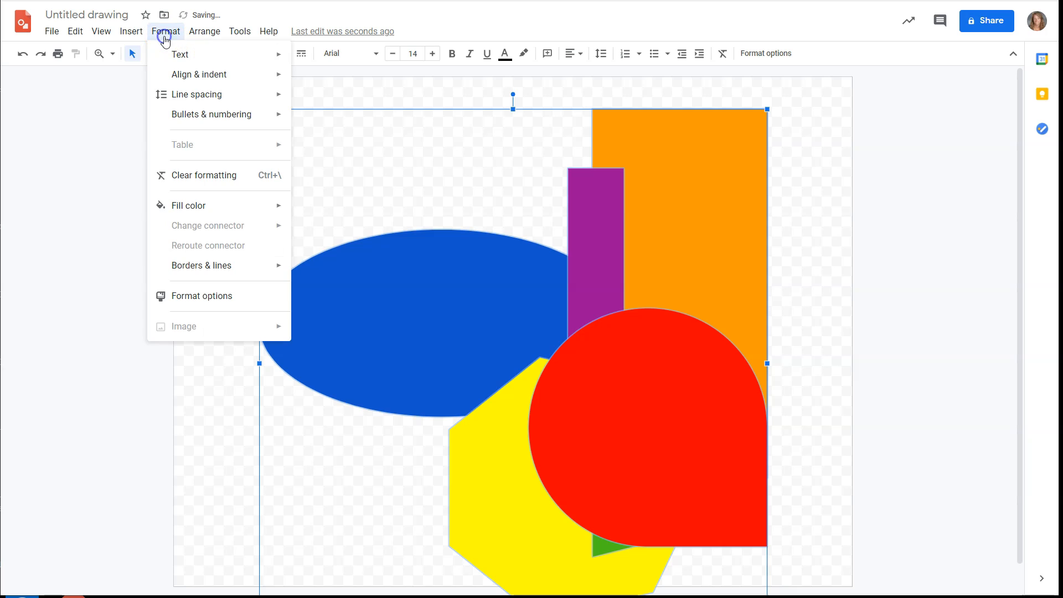
left_click(188, 117)
mouse_move(204, 31)
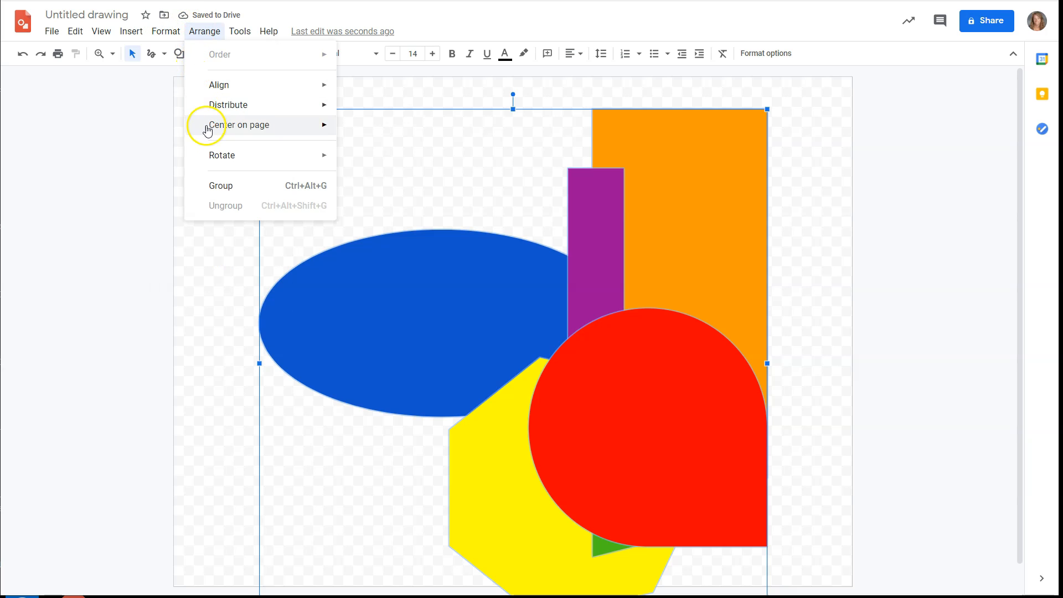
mouse_move(239, 161)
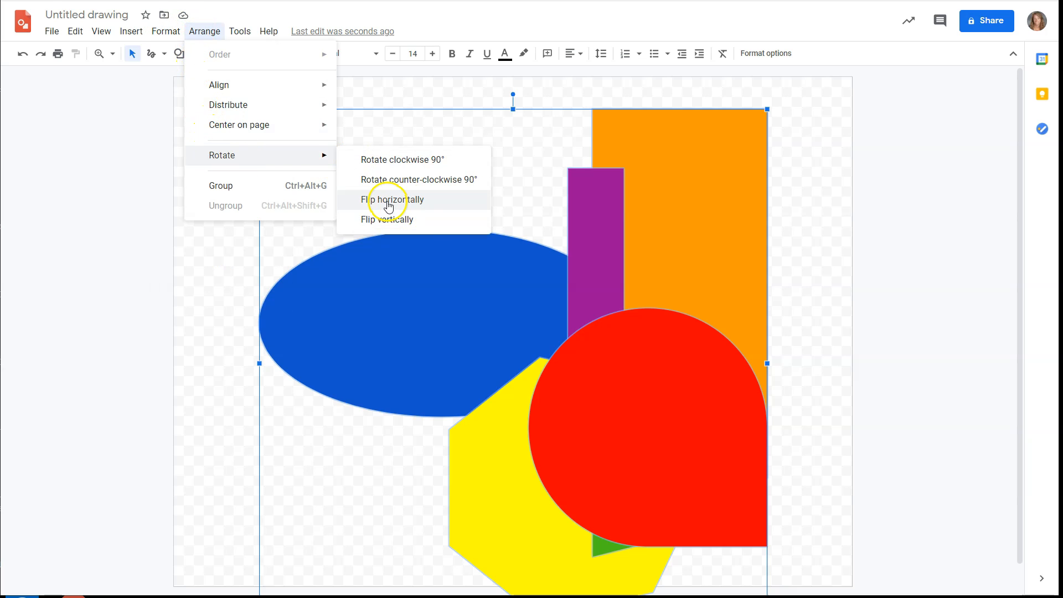
left_click(388, 203)
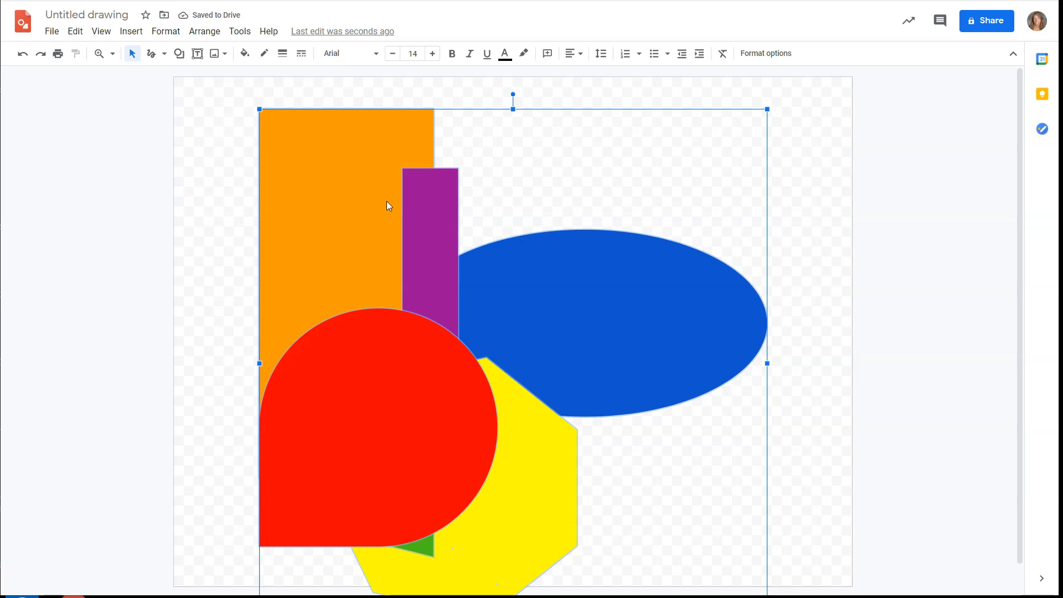
Step: Move the red teardrop and the blue ellipse to the page's upper right area so that they overlap
left_click(197, 32)
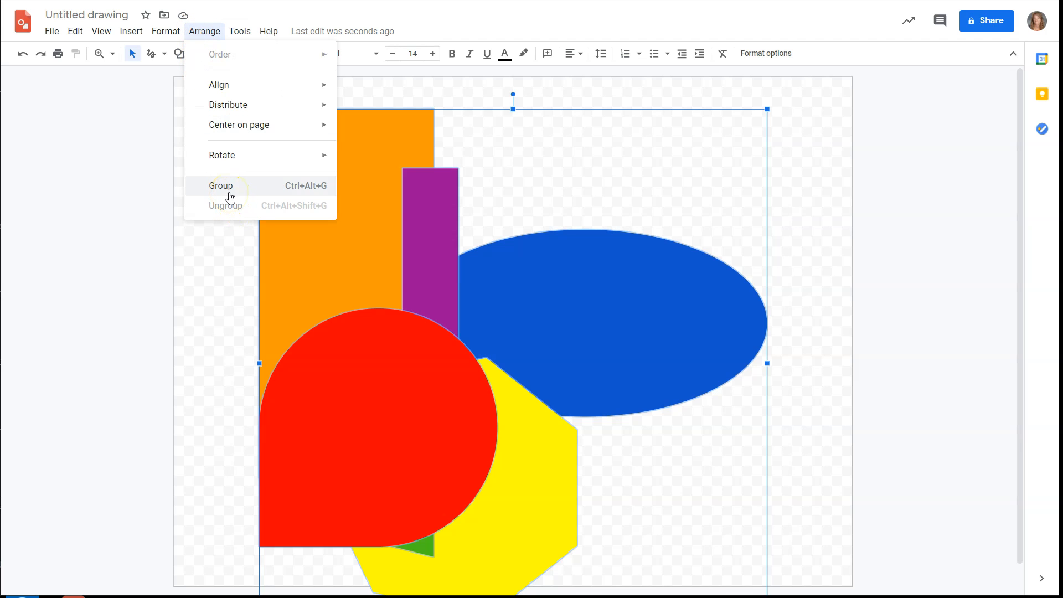
left_click(229, 255)
left_click_drag(418, 392, 702, 192)
left_click(662, 313)
left_click(673, 388)
left_click_drag(672, 388, 767, 319)
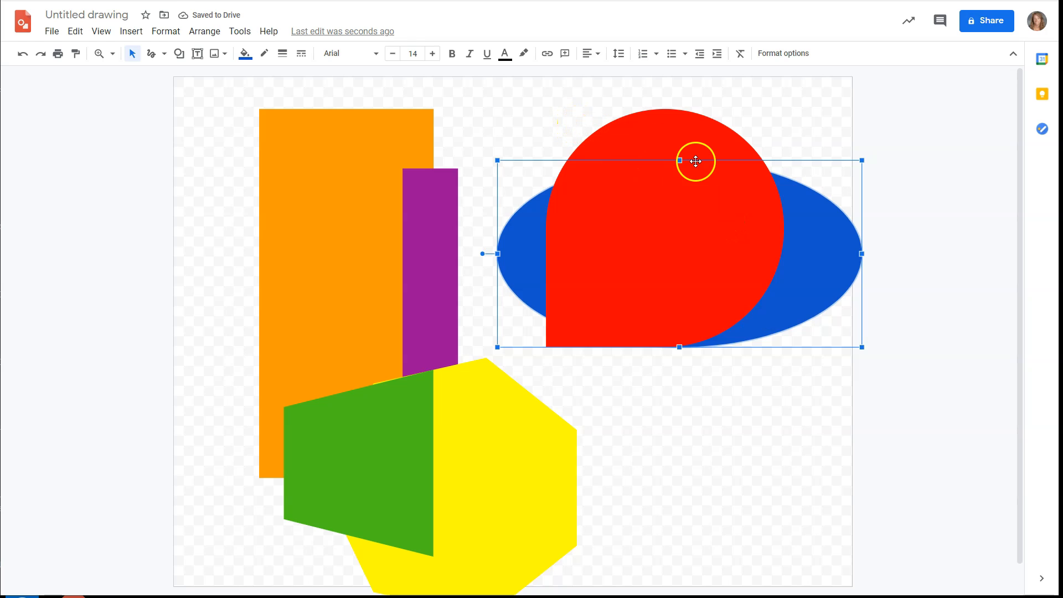
Step: Select the red teardrop together with the blue ellipse and group the two shapes
left_click(684, 131)
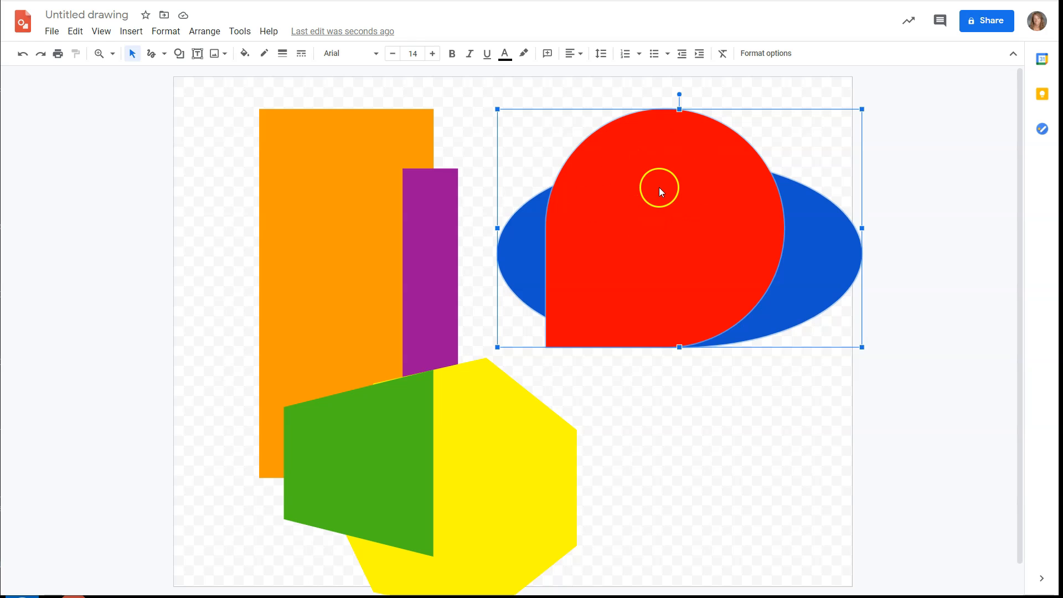
left_click(196, 33)
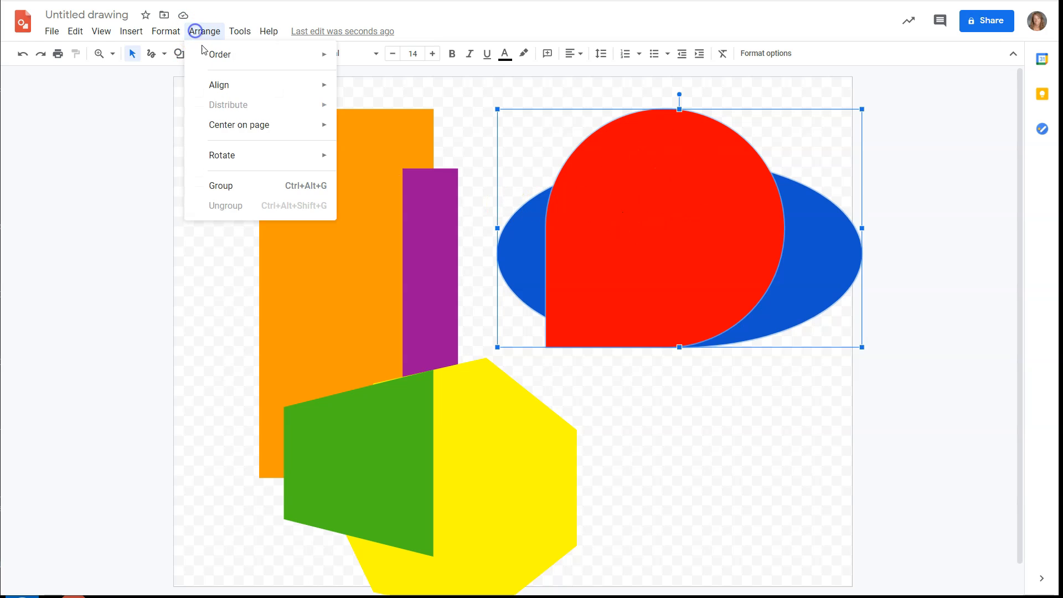
left_click(222, 197)
Step: Move the grouped teardrop and ellipse around the page, leaving the group near the upper right corner
left_click_drag(651, 227, 630, 234)
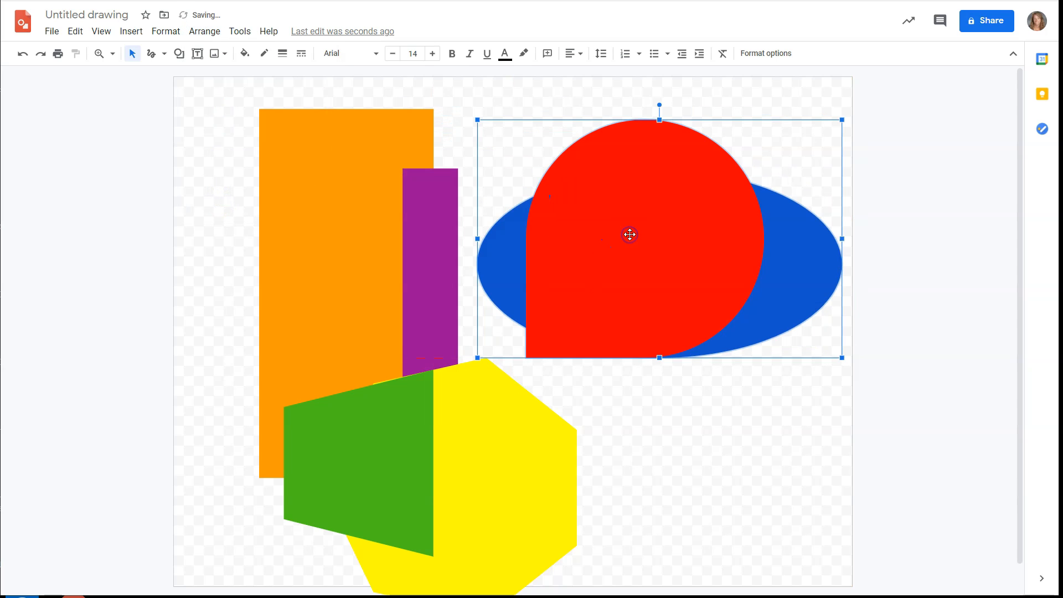
left_click(732, 506)
left_click_drag(680, 299, 548, 280)
left_click_drag(549, 279, 707, 268)
left_click(630, 176)
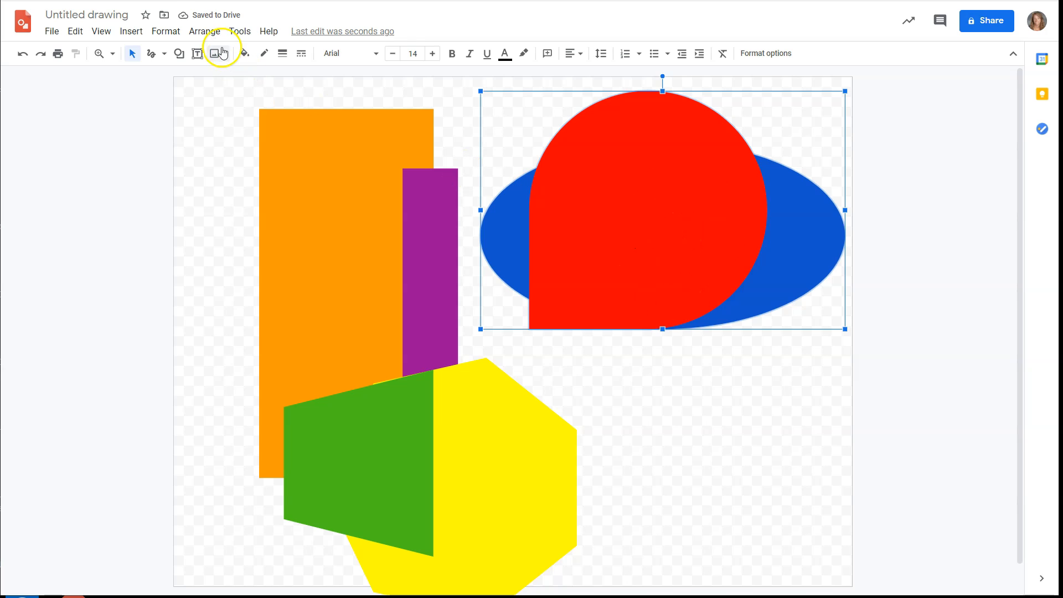
Step: Ungroup the teardrop and ellipse and move them apart, the teardrop downward and the ellipse over the orange rectangle
left_click(203, 32)
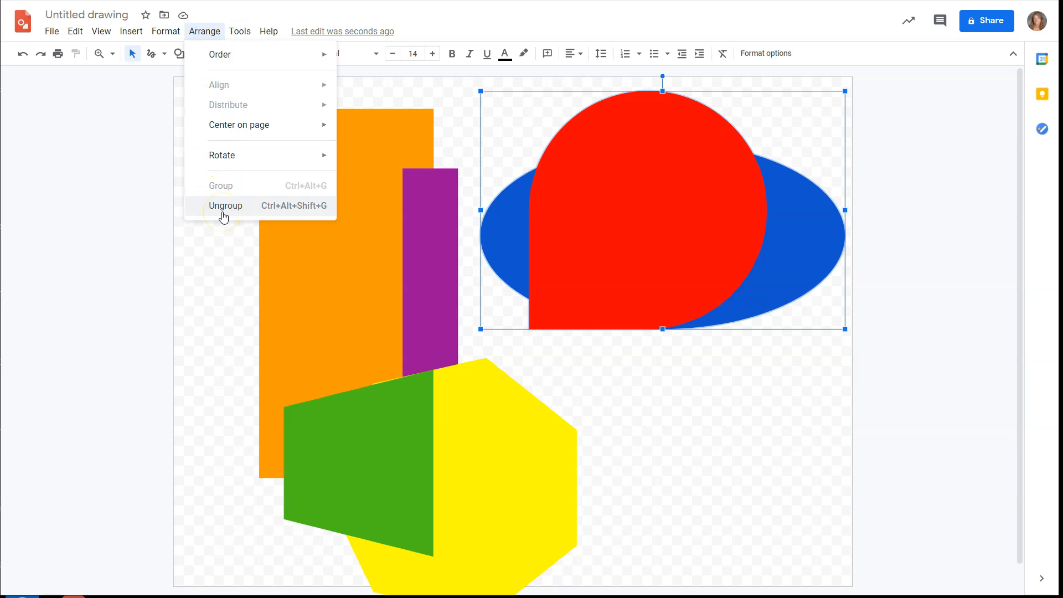
left_click(224, 205)
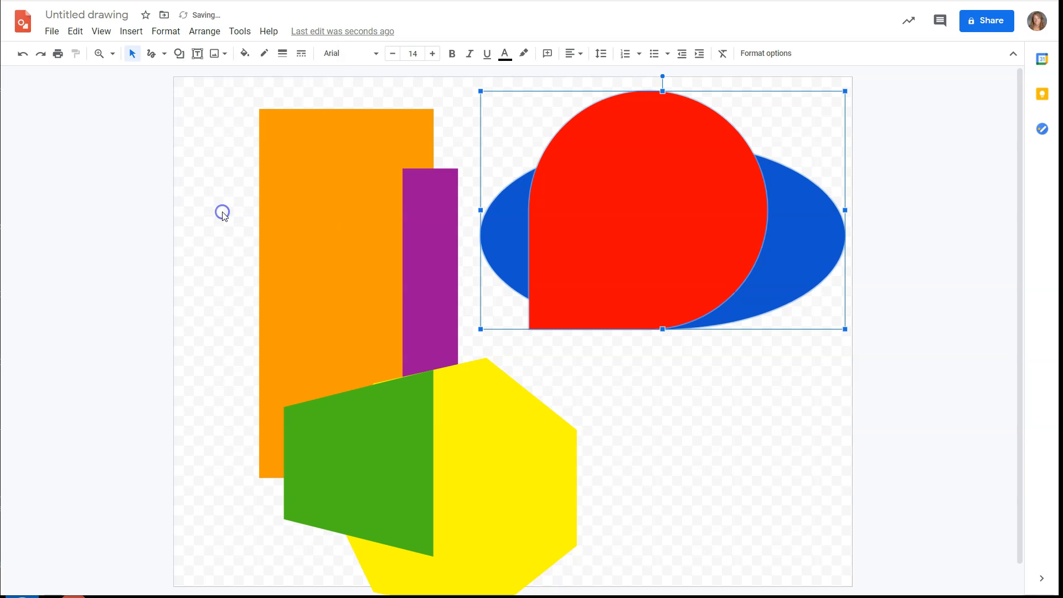
left_click(688, 348)
left_click_drag(659, 267, 714, 443)
left_click_drag(626, 218, 529, 194)
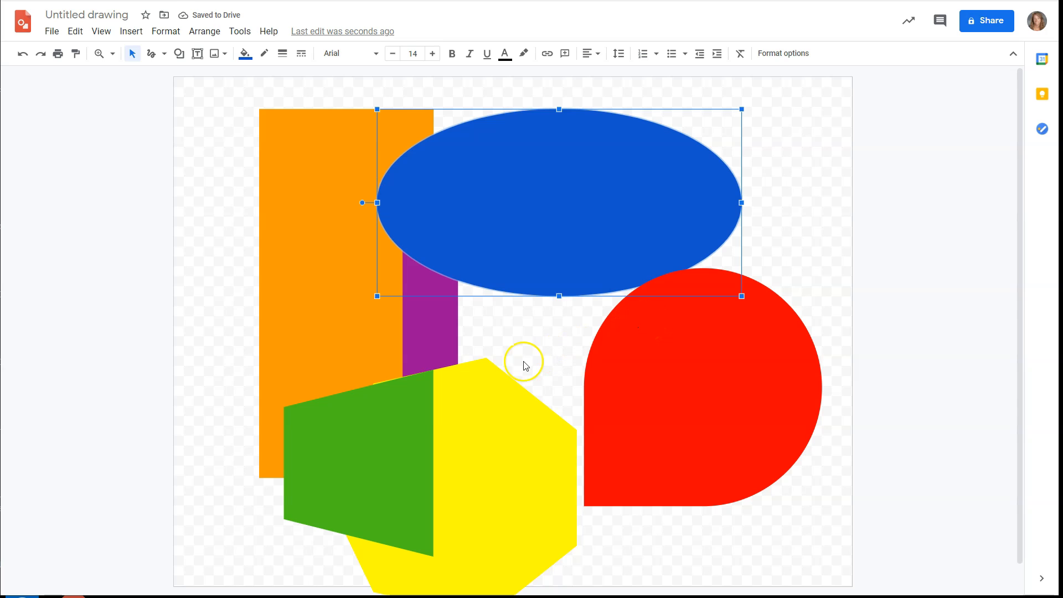
Step: Select all the shapes on the page and delete them
left_click(39, 590)
left_click_drag(221, 91, 723, 594)
left_click(315, 112)
left_click_drag(222, 102, 872, 591)
key("Delete")
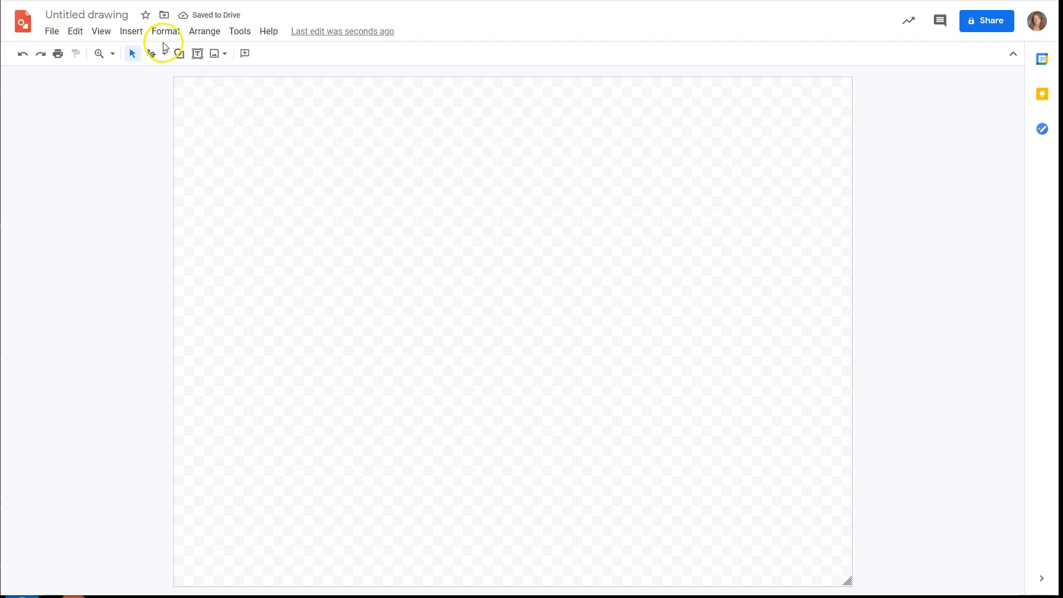
Step: Draw a large text box in the middle of the page and enter a surname in it
left_click(197, 54)
left_click_drag(329, 187, 657, 442)
left_click(381, 314)
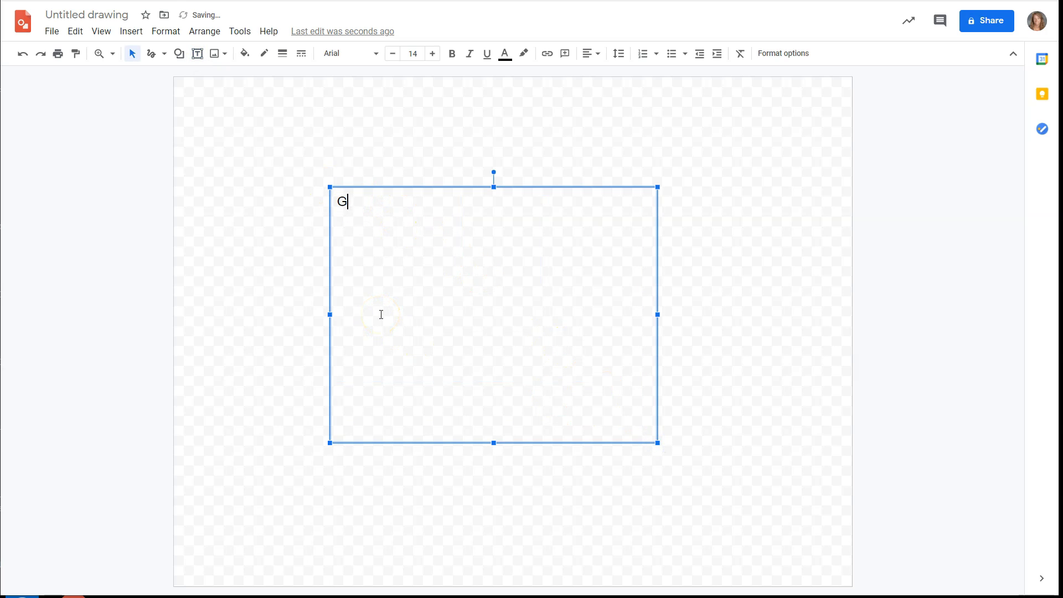
Step: Change the font of the name in the text box to Chewy
left_click_drag(376, 201, 334, 198)
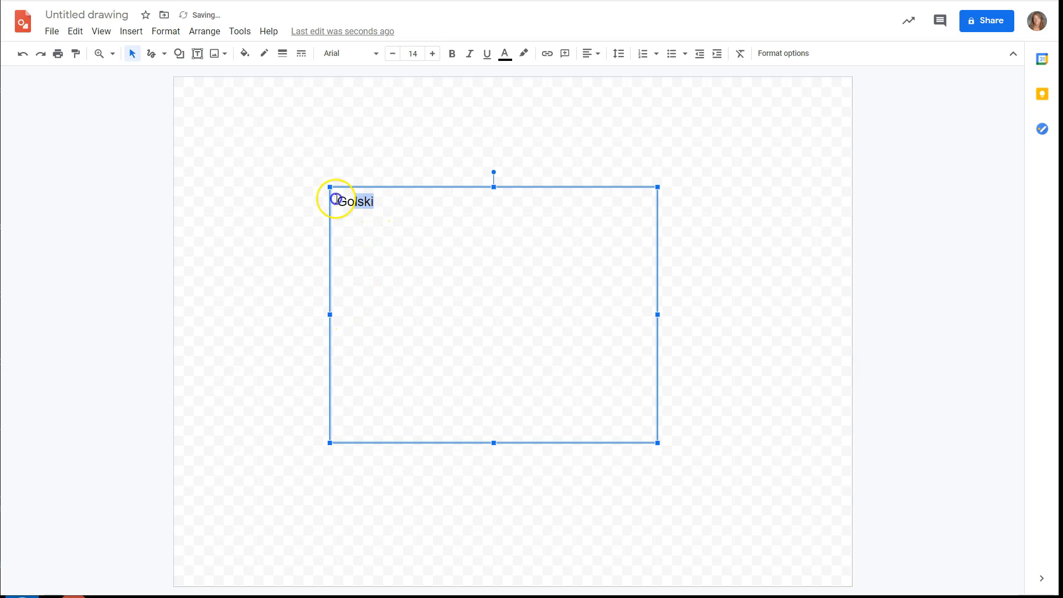
left_click(376, 53)
scroll(429, 443, "down", 6)
scroll(432, 437, "up", 3)
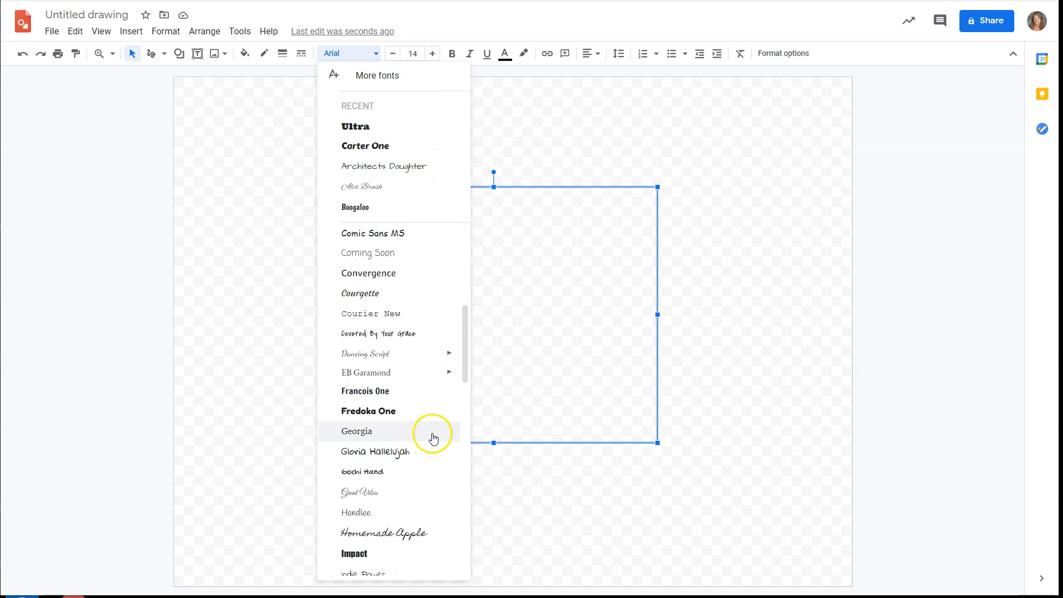
left_click(349, 277)
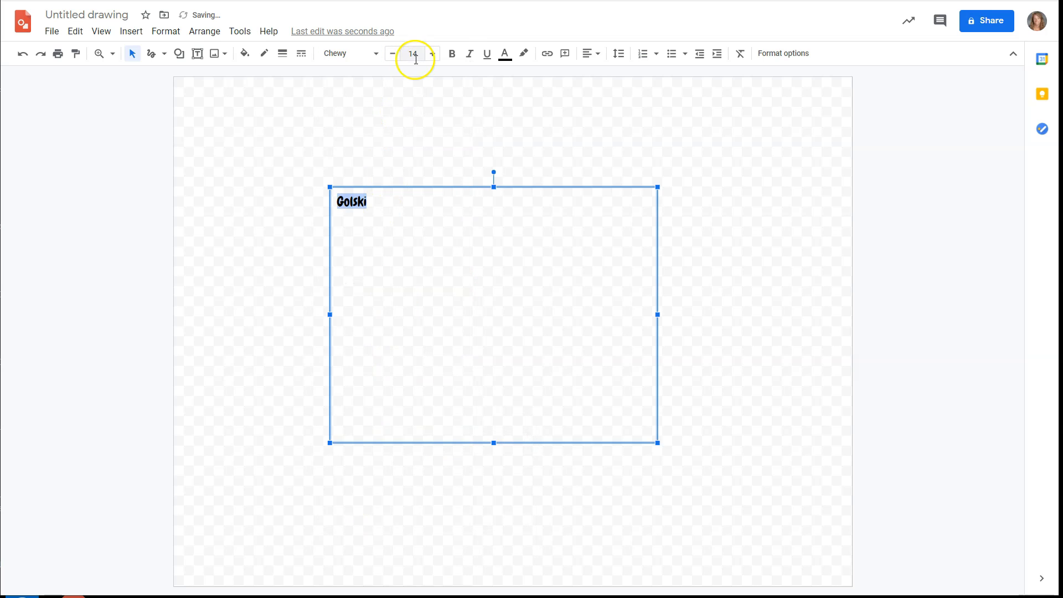
Step: Try the font sizes 15 and 96 on the name, returning it to 15
left_click(432, 53)
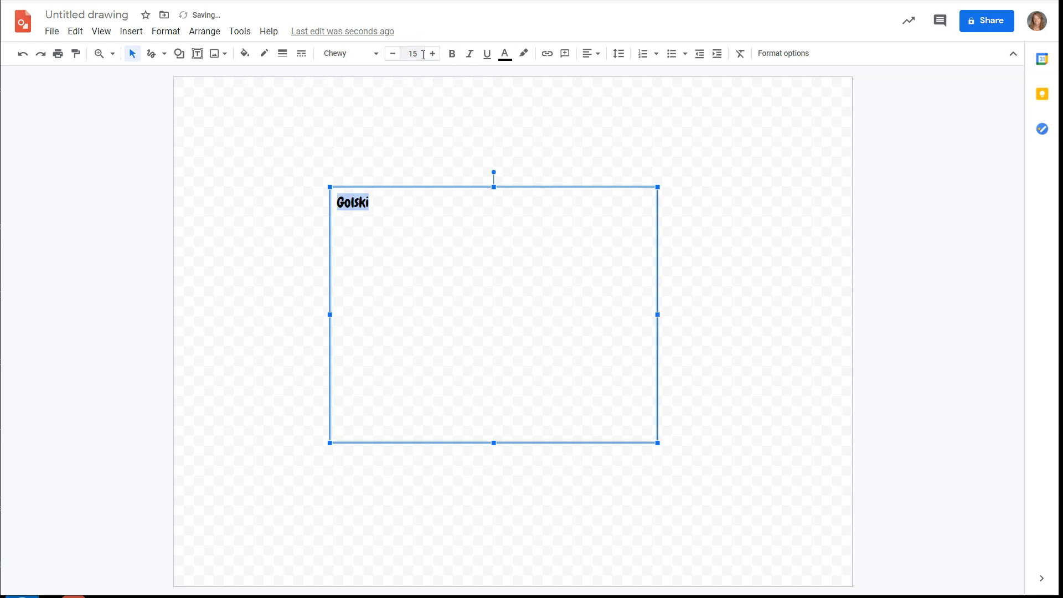
left_click(412, 54)
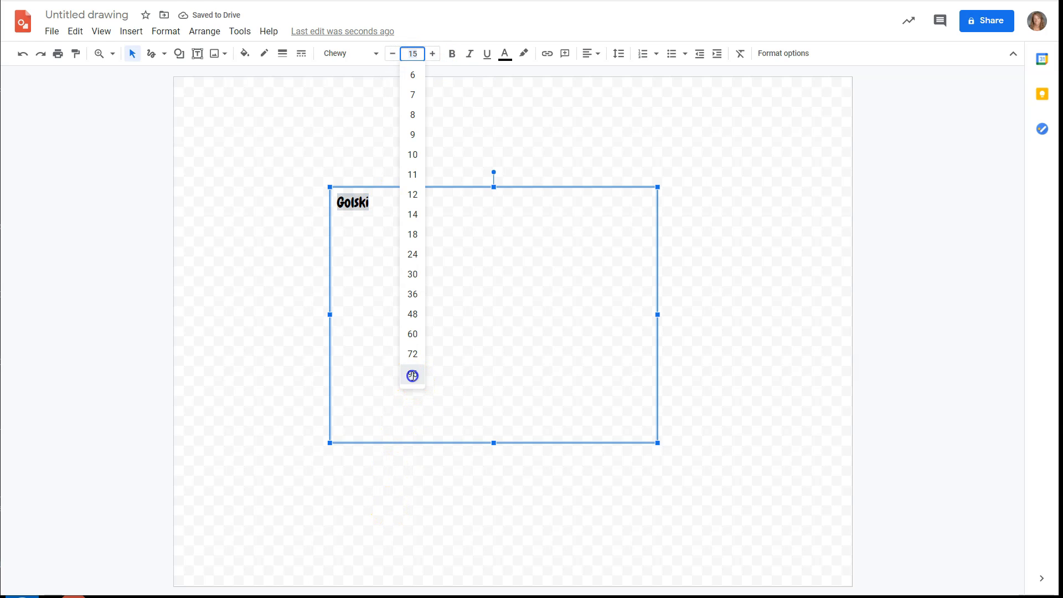
left_click(412, 374)
left_click(414, 55)
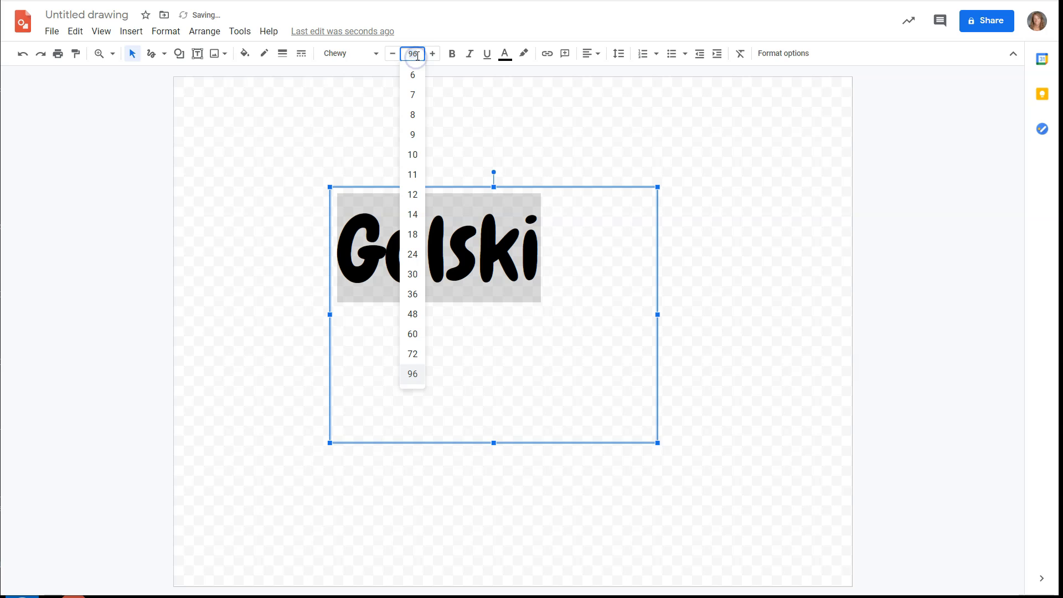
type("15")
key("Return")
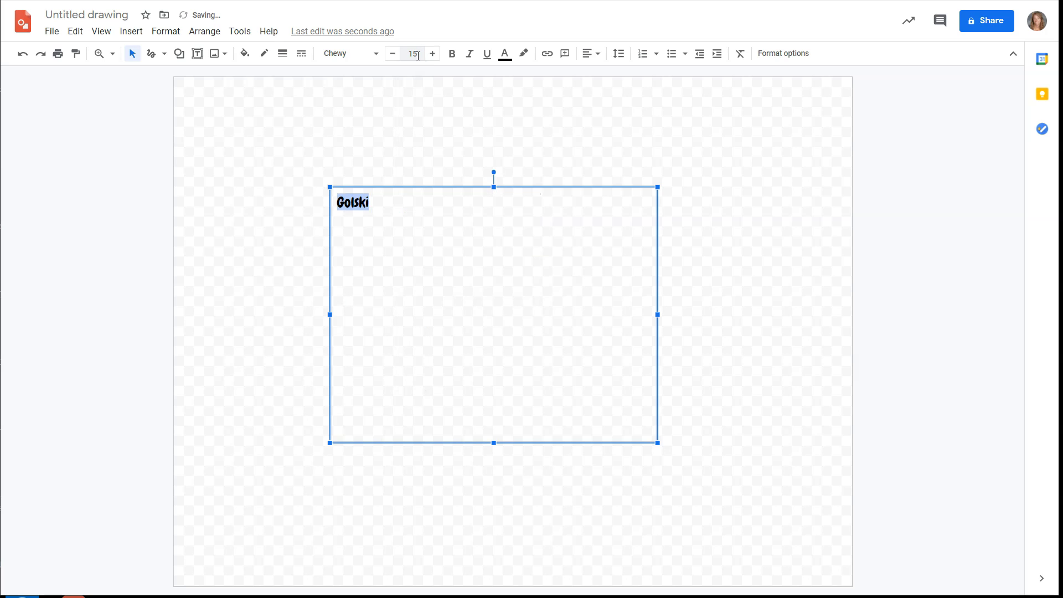
Step: Set the name's font size to 150 and widen the text box leftward so the name fits on one line
left_click(417, 55)
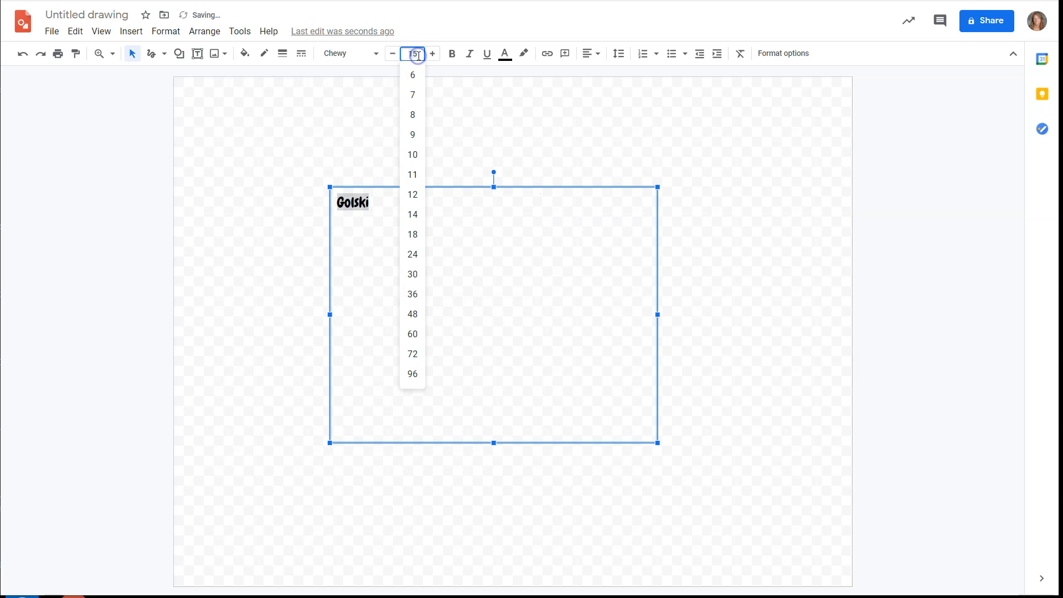
type("0")
key("Return")
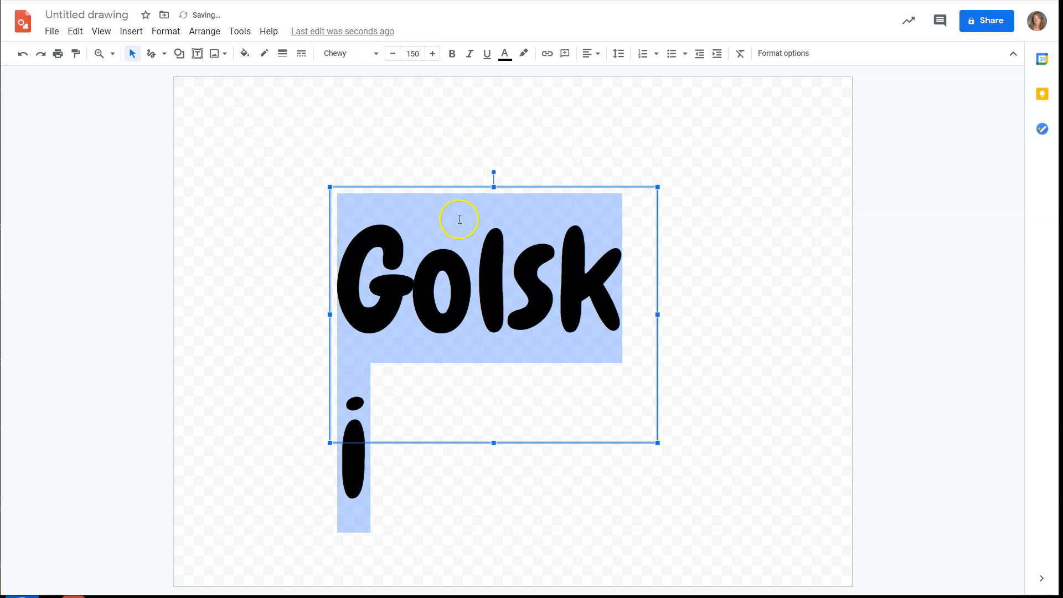
left_click_drag(329, 314, 280, 311)
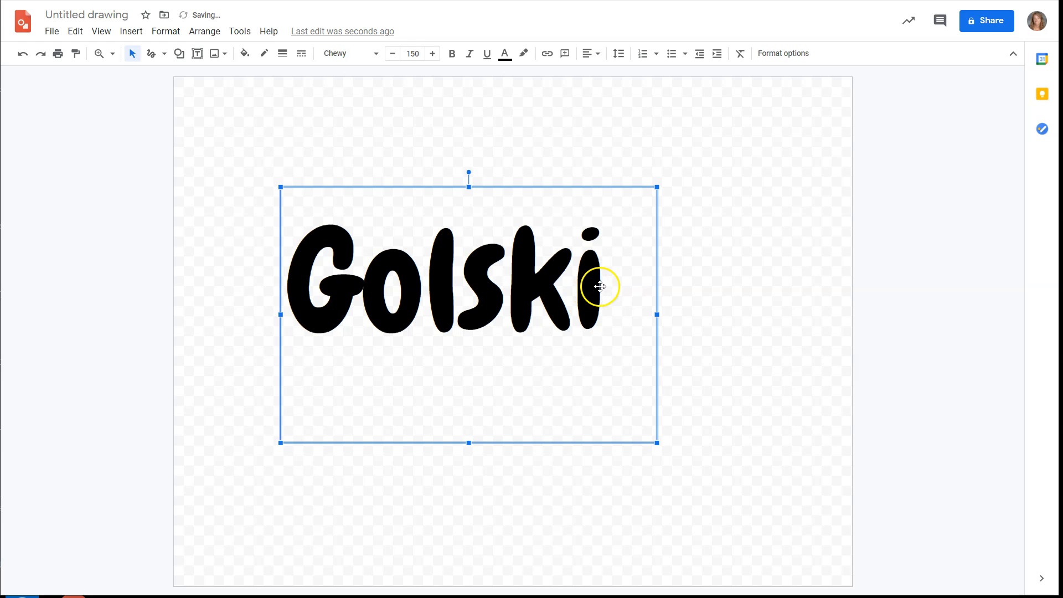
Step: Try center and right alignment on the name, leaving it centered horizontally in the text box
left_click(527, 293)
left_click(598, 53)
left_click(608, 76)
left_click(598, 54)
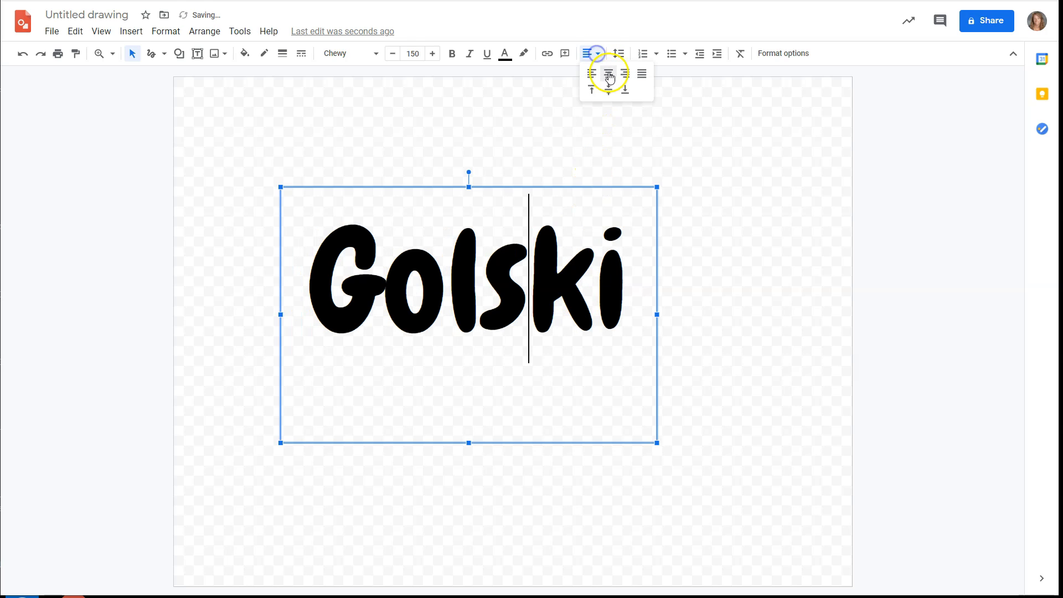
left_click(624, 73)
left_click(594, 54)
left_click(607, 74)
Step: Try different vertical alignments for the name, leaving it aligned to the middle of the text box
left_click(593, 54)
left_click(607, 95)
left_click(625, 92)
left_click(591, 53)
left_click(601, 94)
left_click(586, 52)
left_click(609, 95)
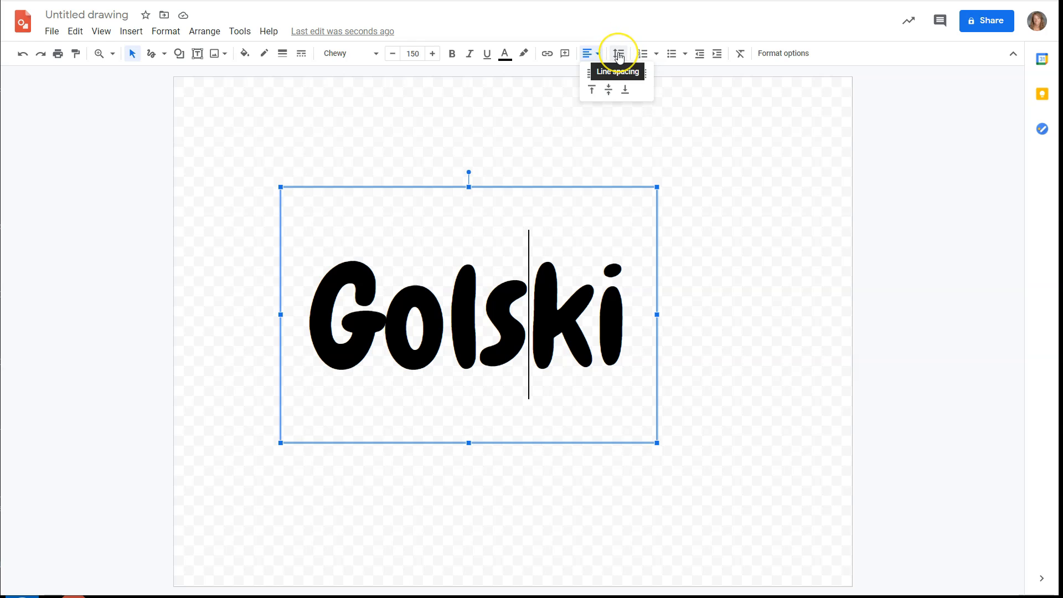
Step: Try a solid red fill on the text box and set the fill back to transparent
left_click_drag(316, 326, 624, 323)
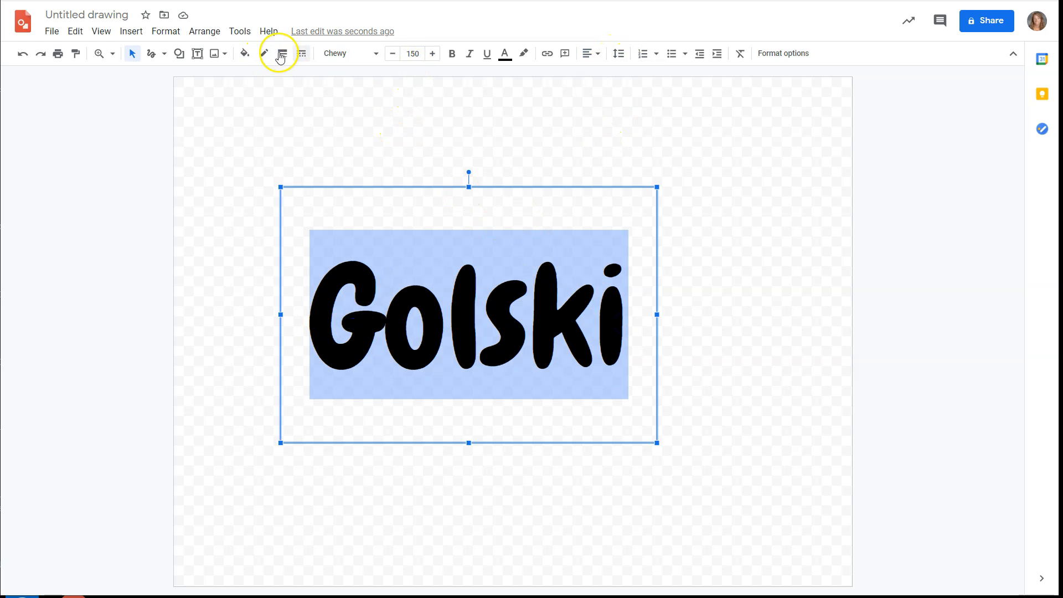
left_click(244, 53)
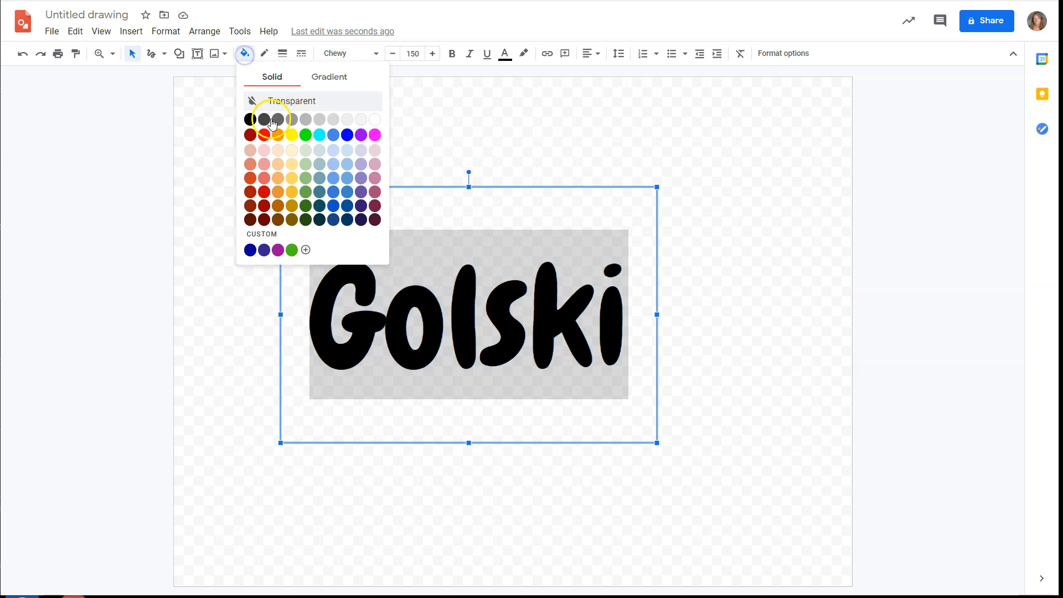
left_click(260, 132)
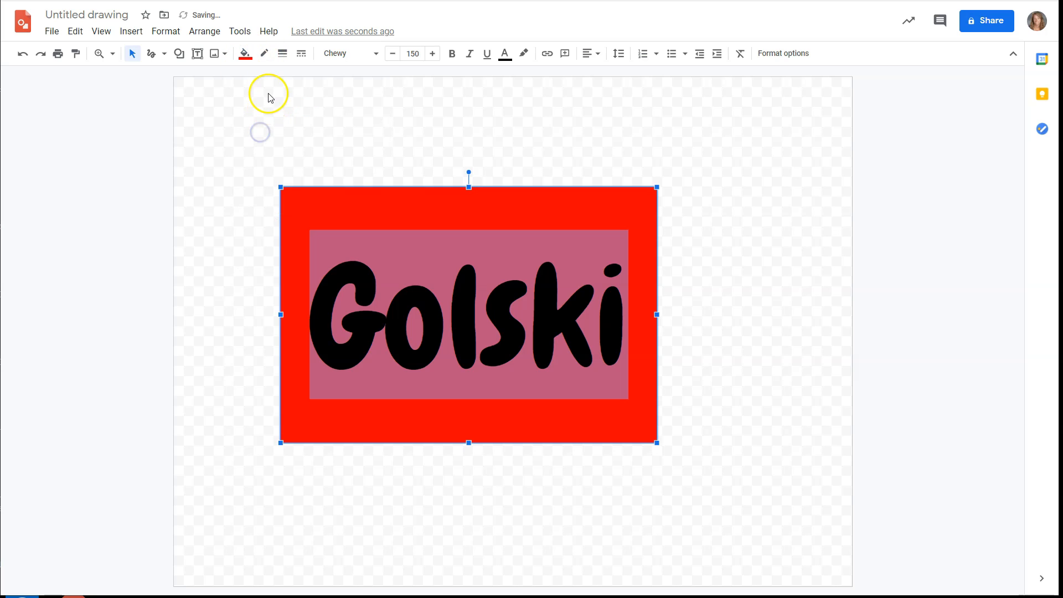
left_click(255, 131)
left_click(365, 211)
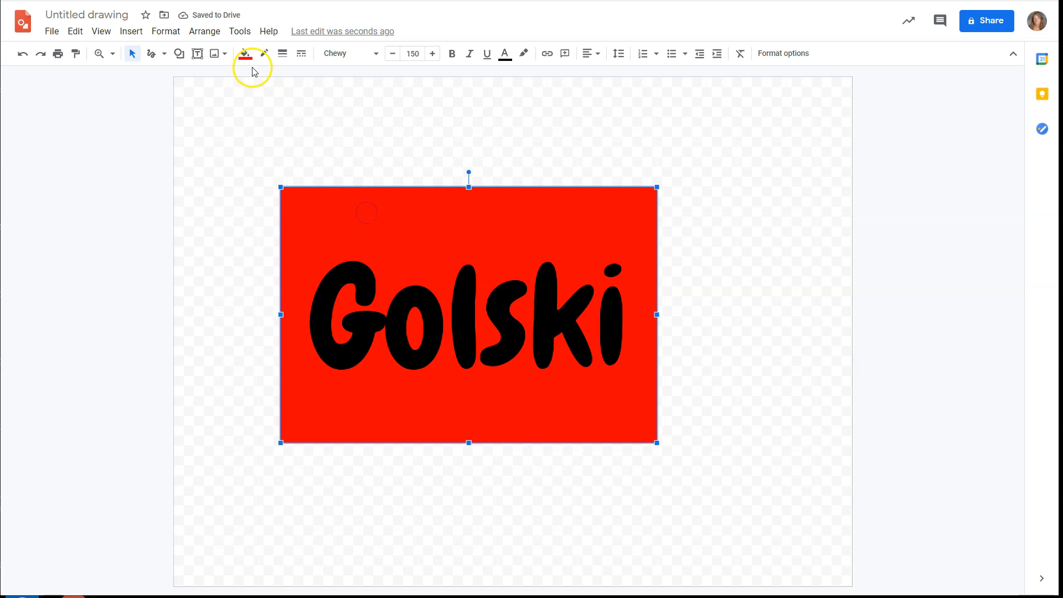
left_click(244, 53)
left_click(291, 100)
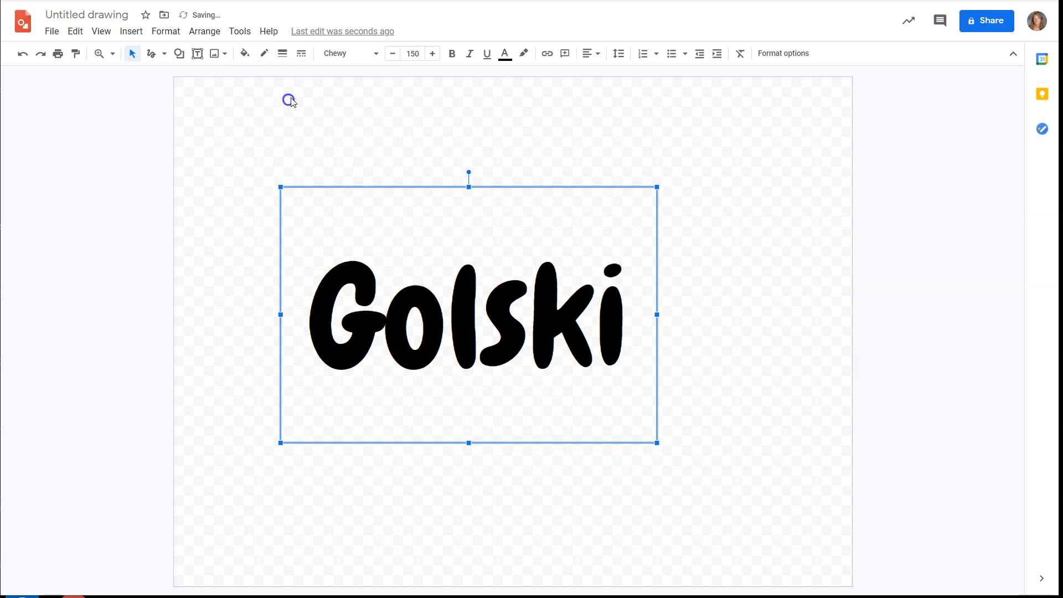
Step: Color the name orange and fill the text box with yellow
left_click(506, 55)
left_click(538, 93)
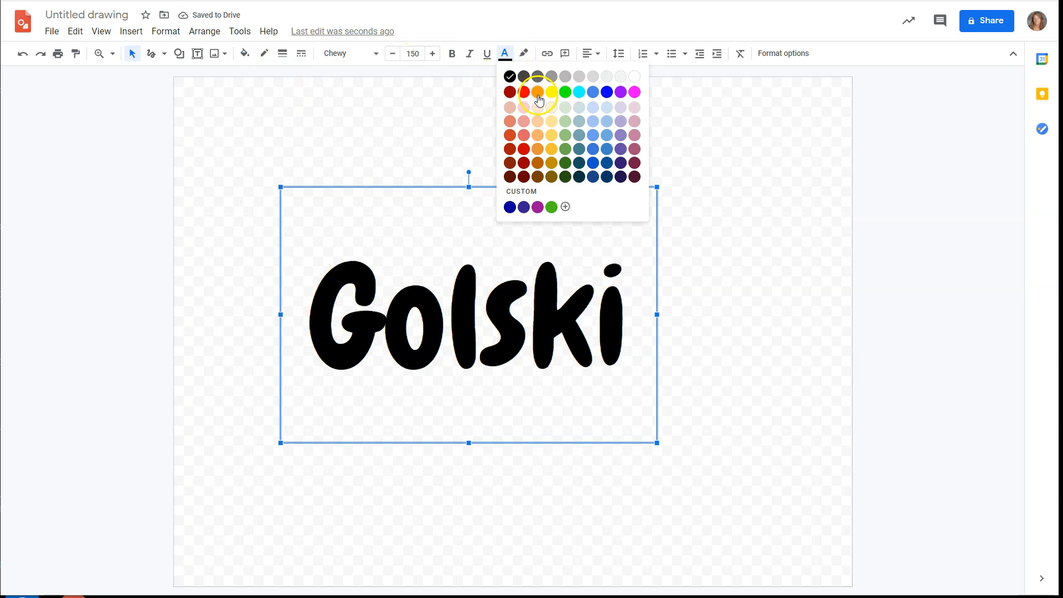
left_click(503, 54)
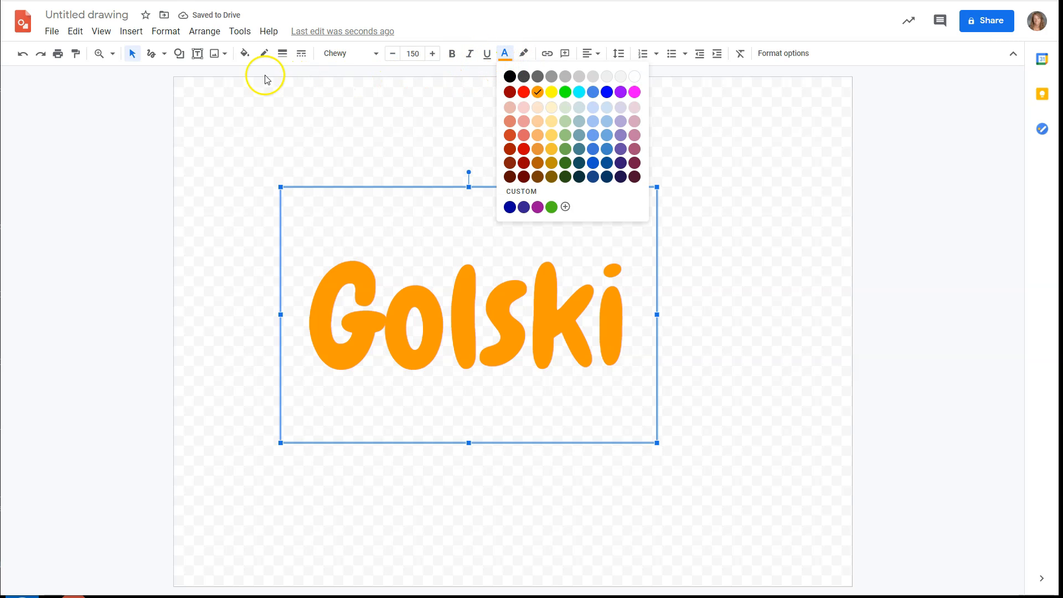
left_click(245, 56)
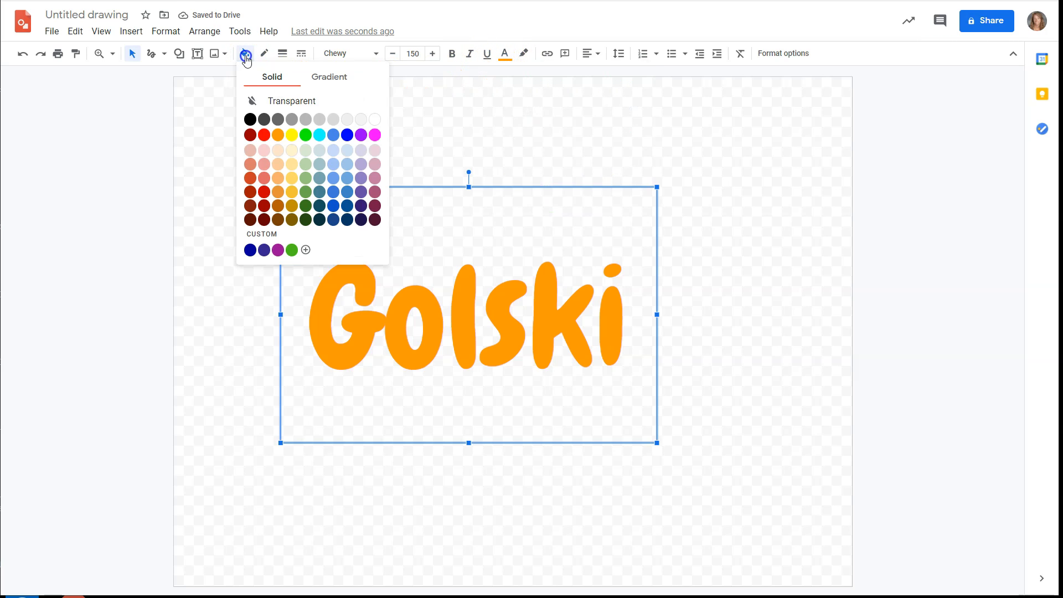
left_click(291, 134)
Step: Give the text box a thick green border with a dotted line style
left_click(264, 55)
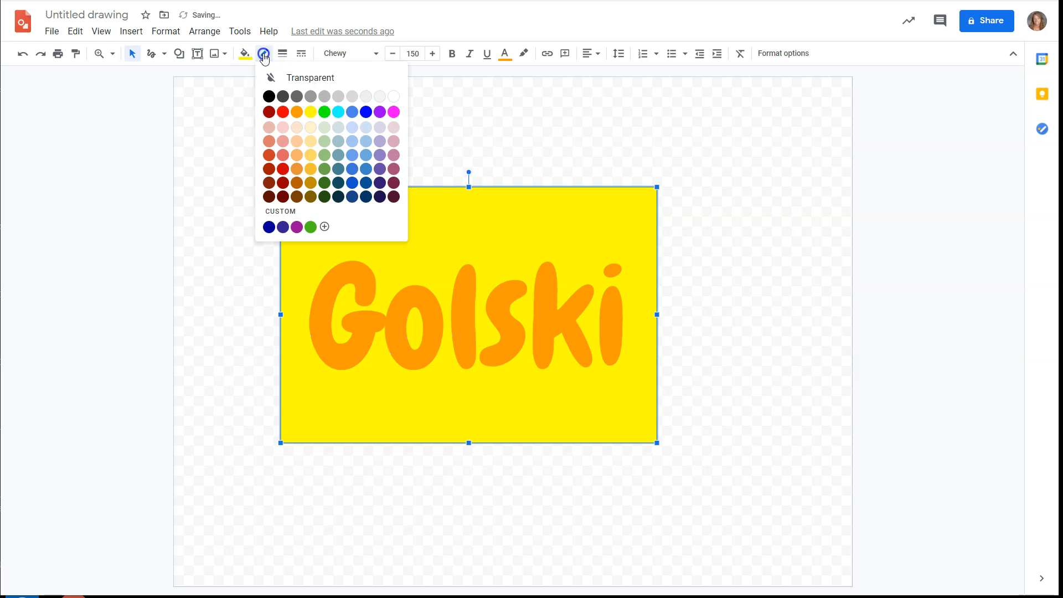
left_click(326, 113)
left_click(281, 55)
left_click(310, 162)
left_click(302, 53)
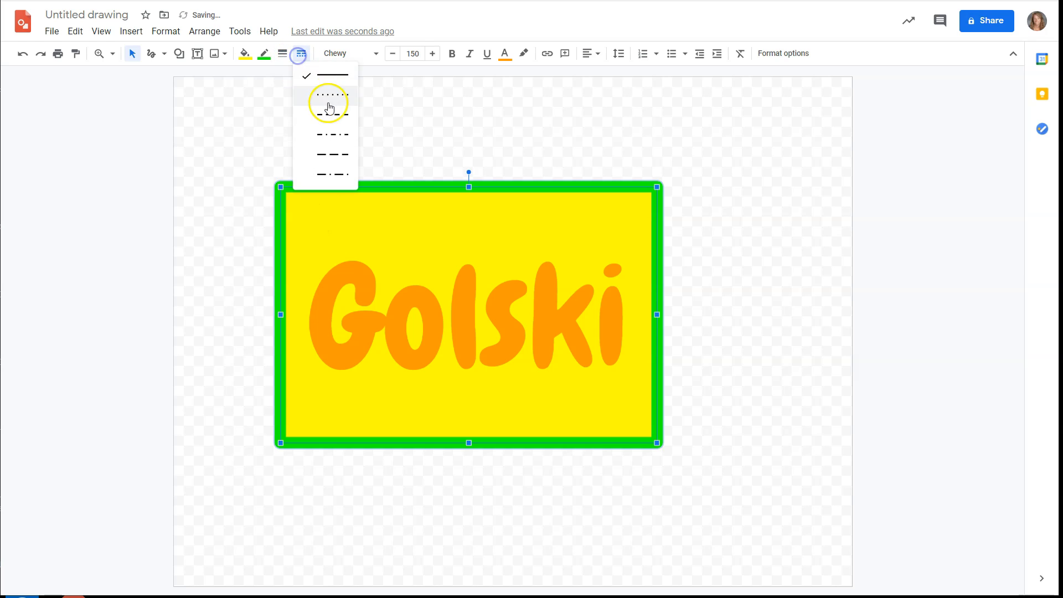
left_click(342, 97)
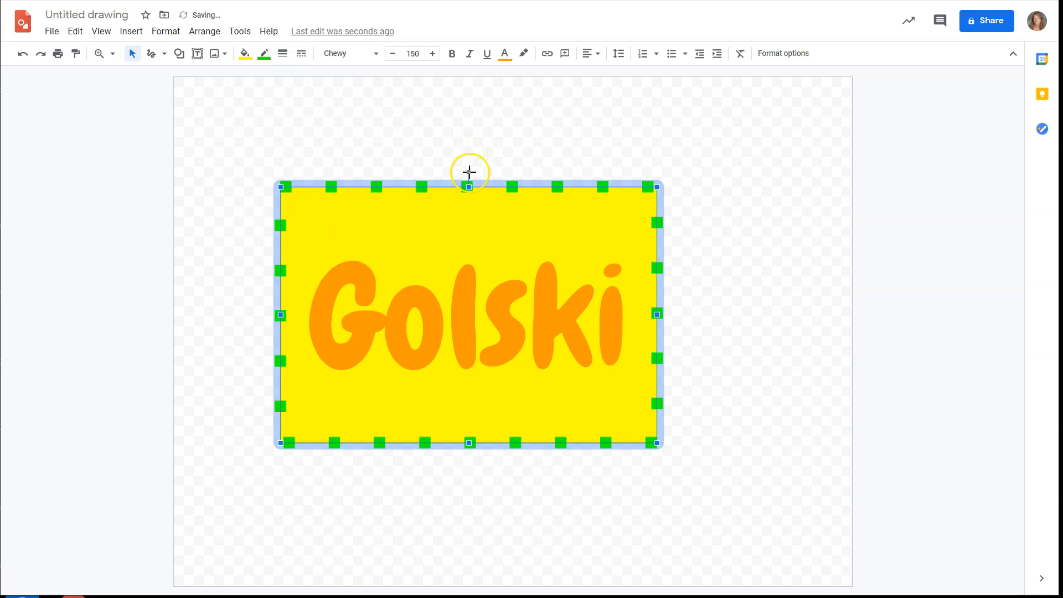
Step: Rotate the text box clockwise to a slant and move it toward the right side of the page
left_click_drag(468, 171, 556, 206)
left_click_drag(550, 260, 567, 328)
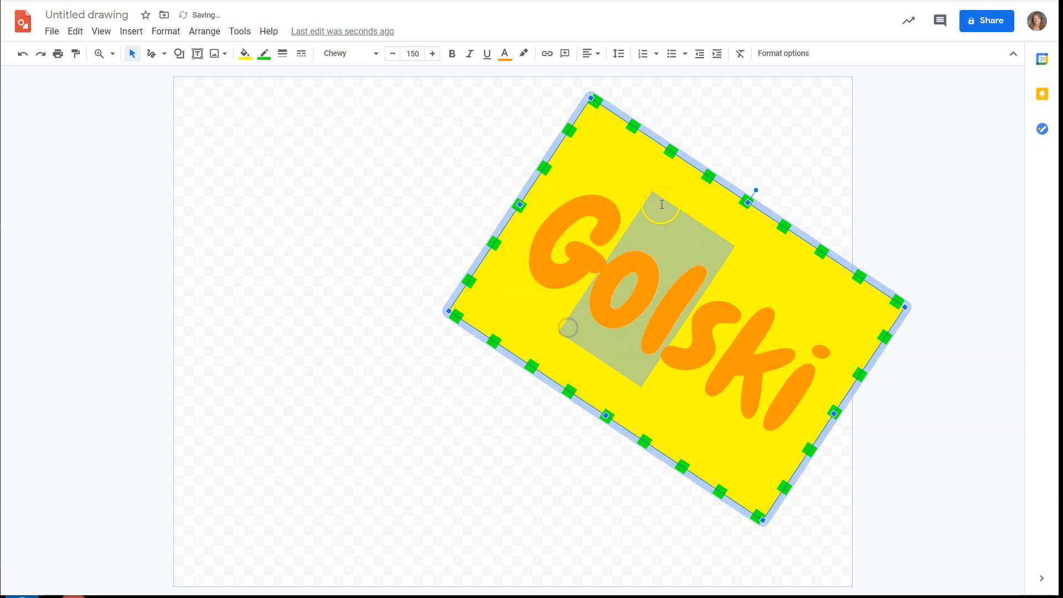
Step: Move the text box to the middle of the page, rotate it to a gentler slant, and deselect it
left_click_drag(695, 166, 551, 199)
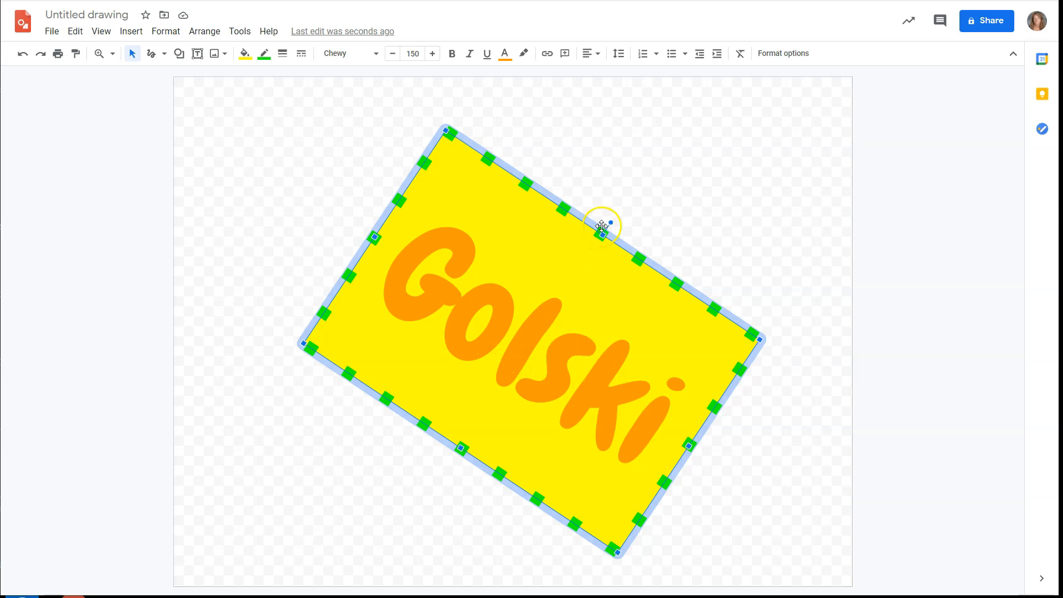
left_click_drag(609, 221, 564, 209)
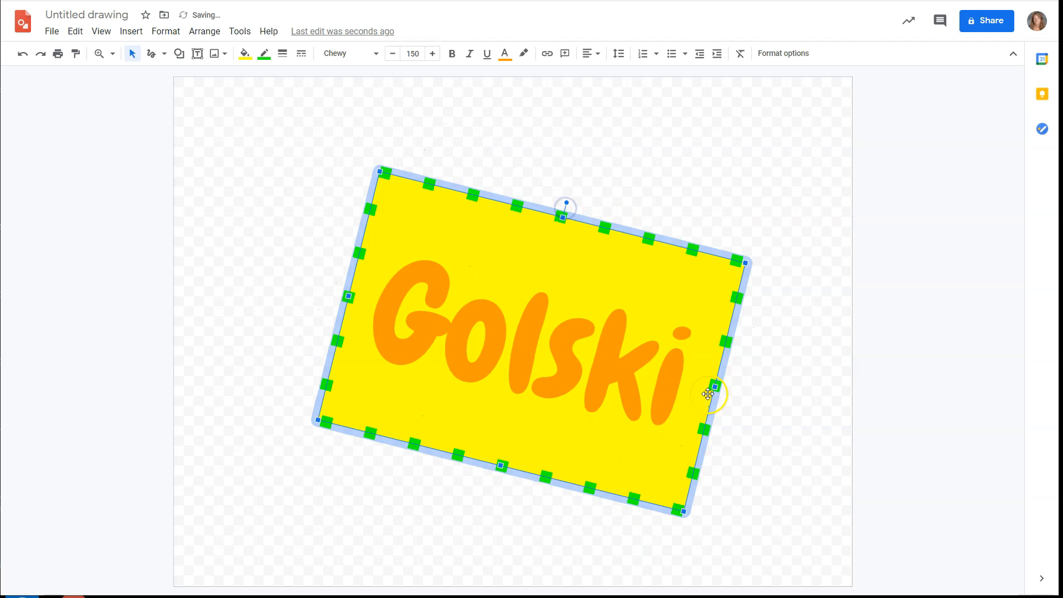
left_click(397, 492)
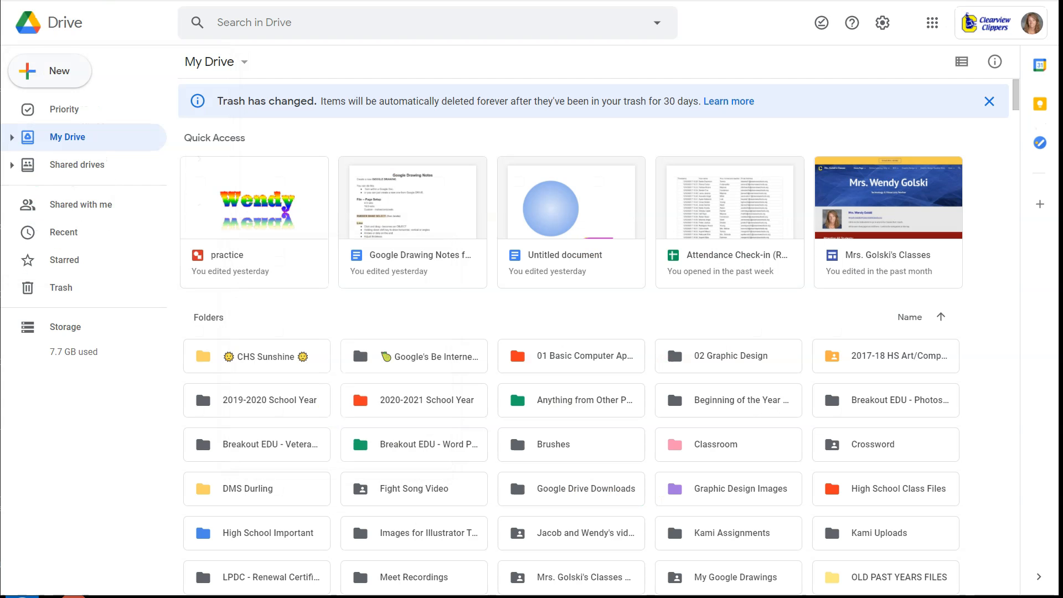
Step: Switch to Google Drive and create a new blank Google Docs document
left_click(59, 68)
left_click(68, 118)
left_click(546, 327)
left_click(55, 73)
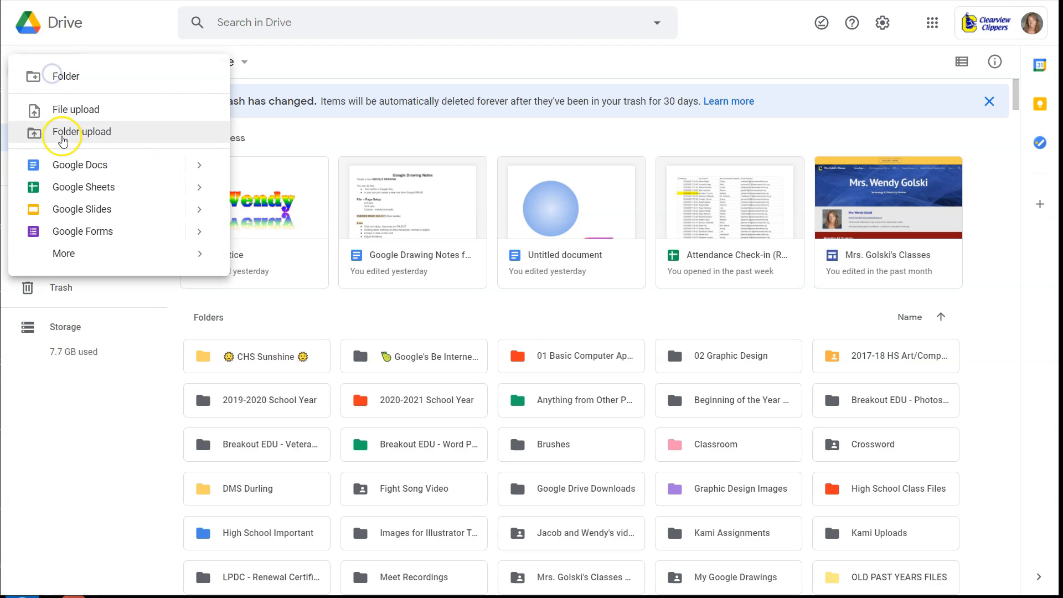
left_click(86, 164)
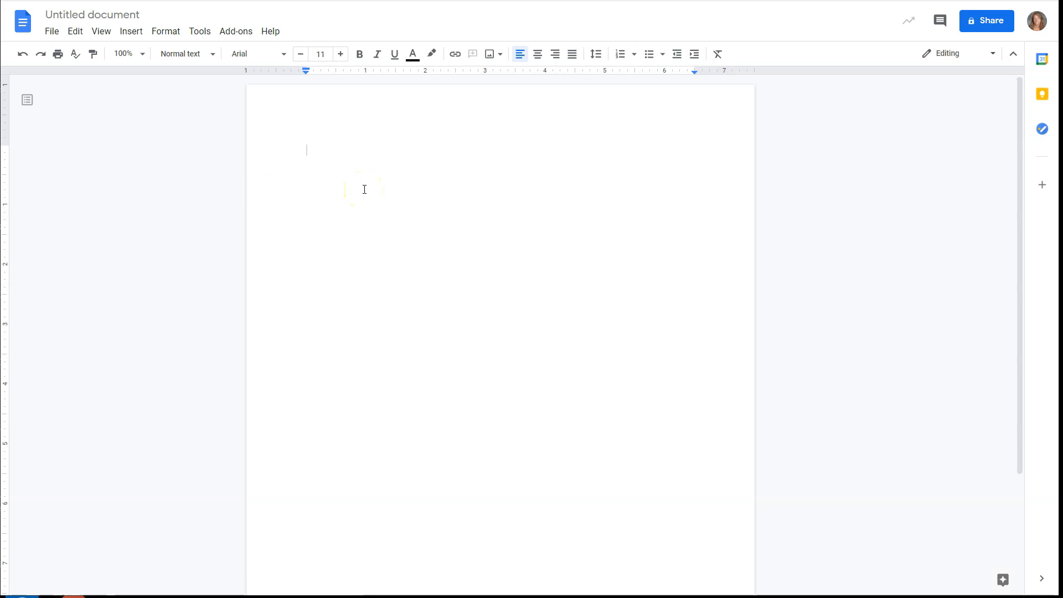
left_click(132, 32)
left_click(148, 94)
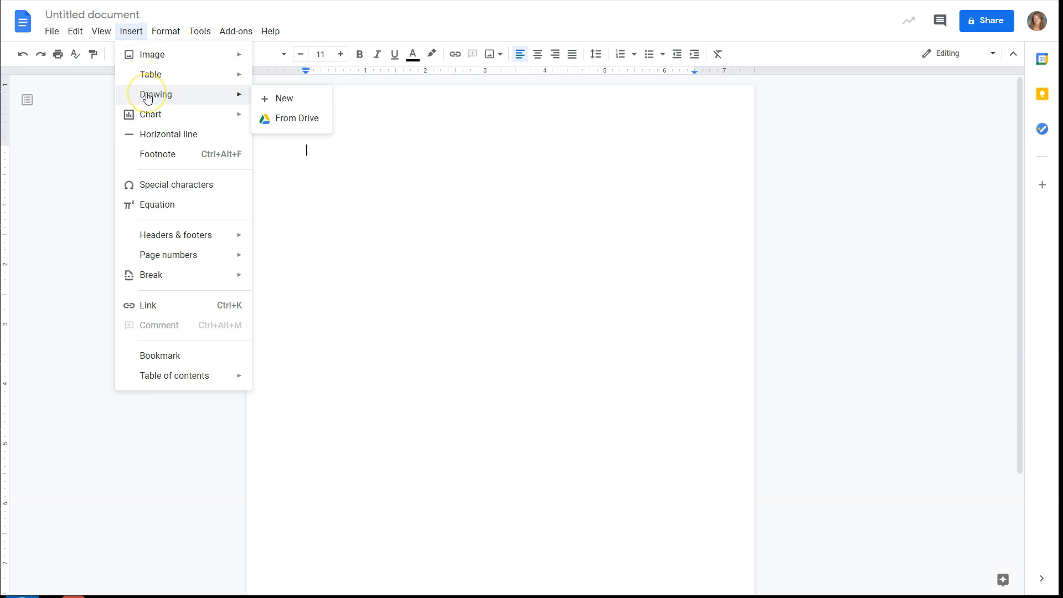
left_click(235, 31)
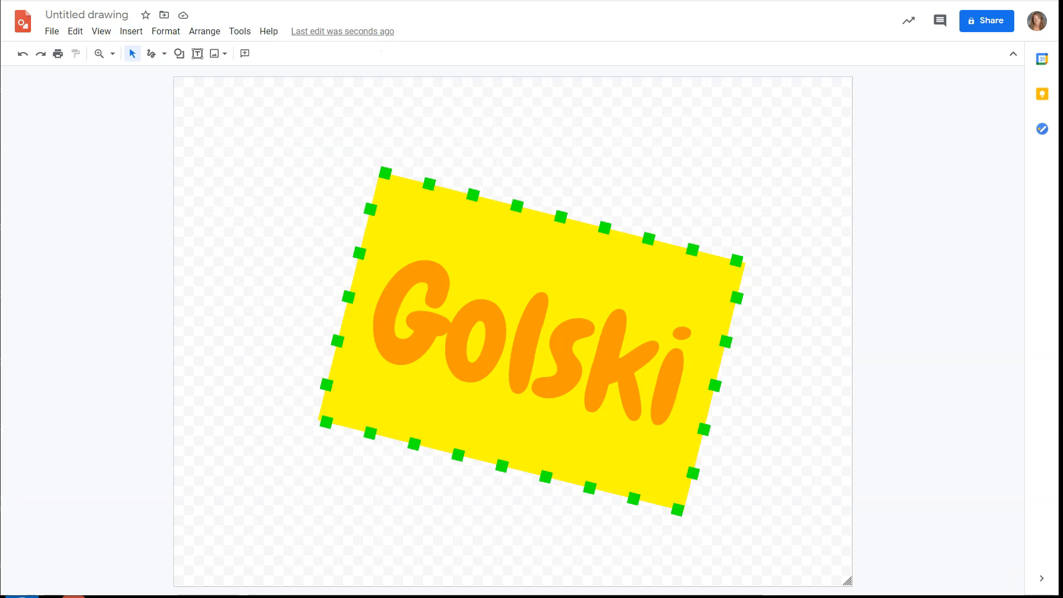
Step: Rename the untitled drawing with the surname shown in the text box, in lowercase
left_click(86, 15)
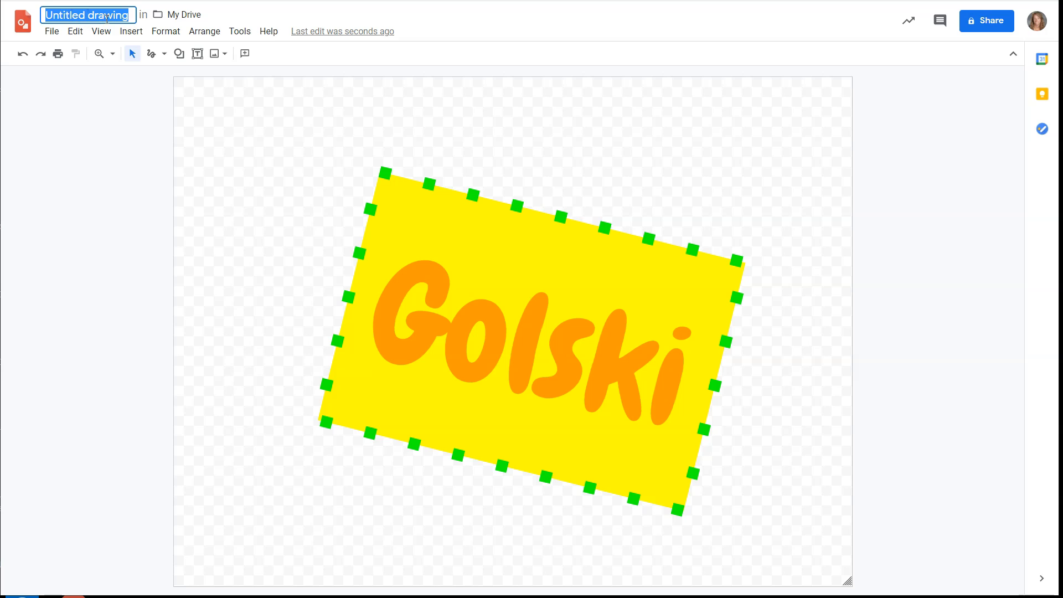
type("golski")
key("Return")
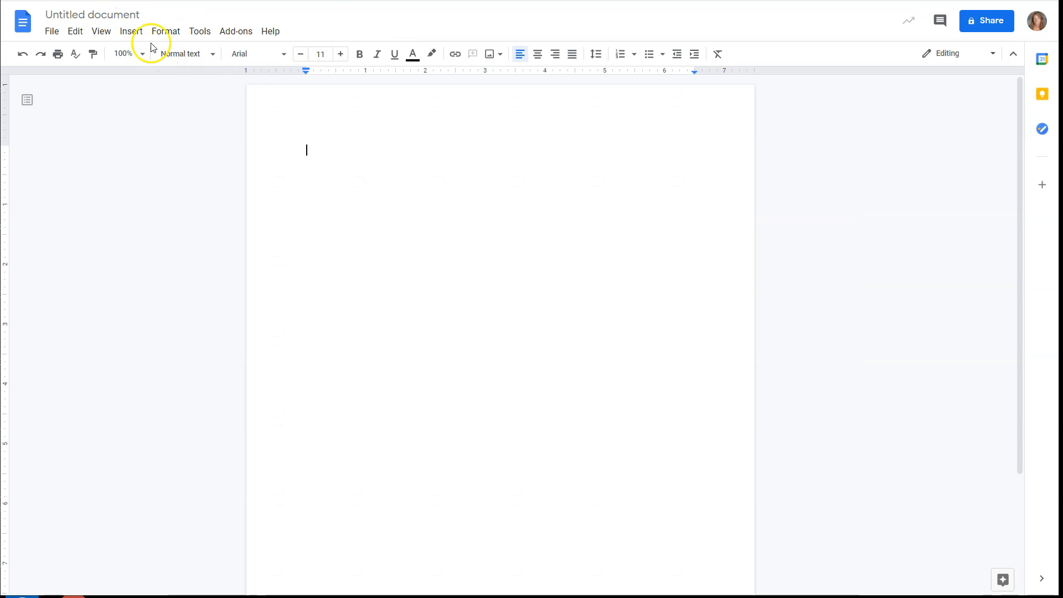
Step: Insert the renamed drawing from Drive into the document, linked to its source
left_click(132, 31)
mouse_move(240, 98)
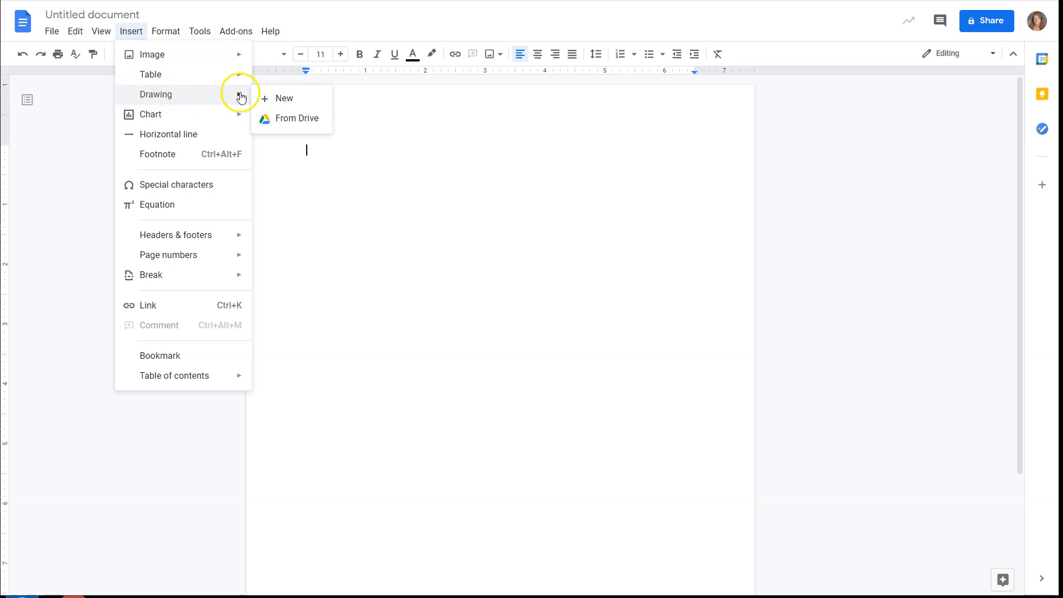
left_click(291, 119)
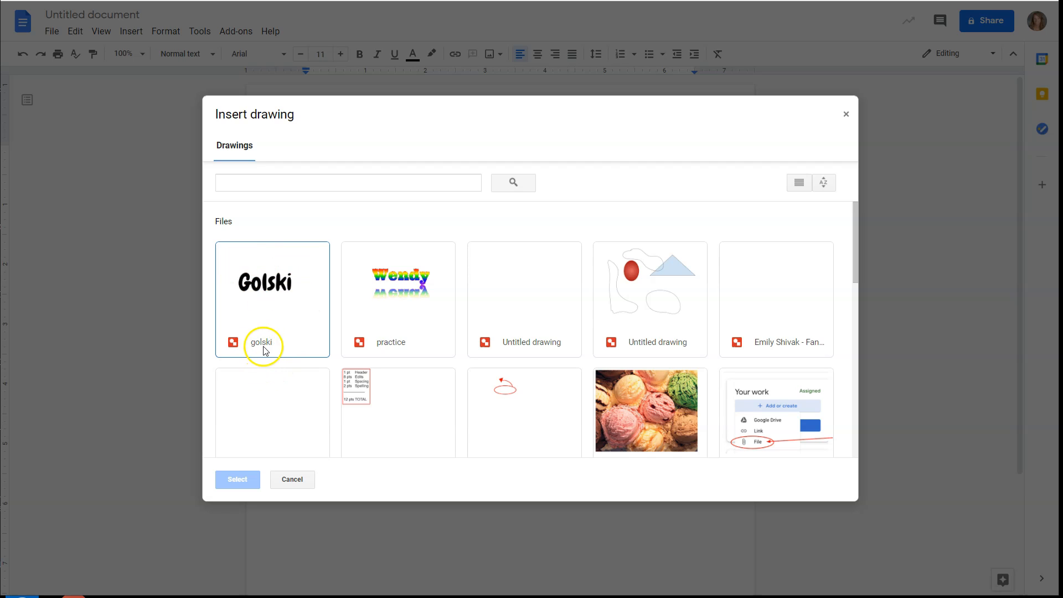
left_click(266, 285)
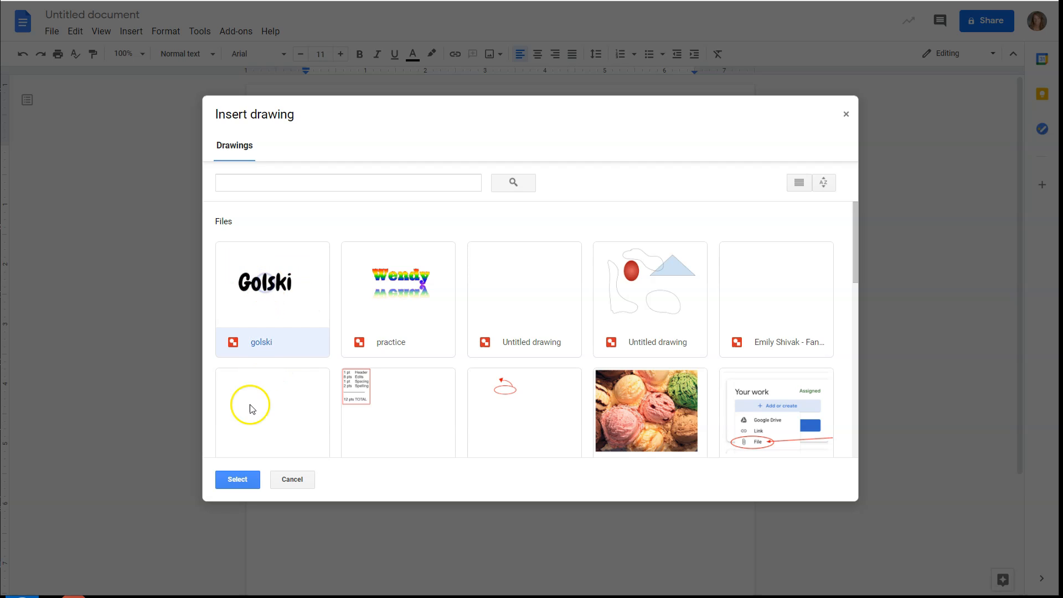
left_click(236, 479)
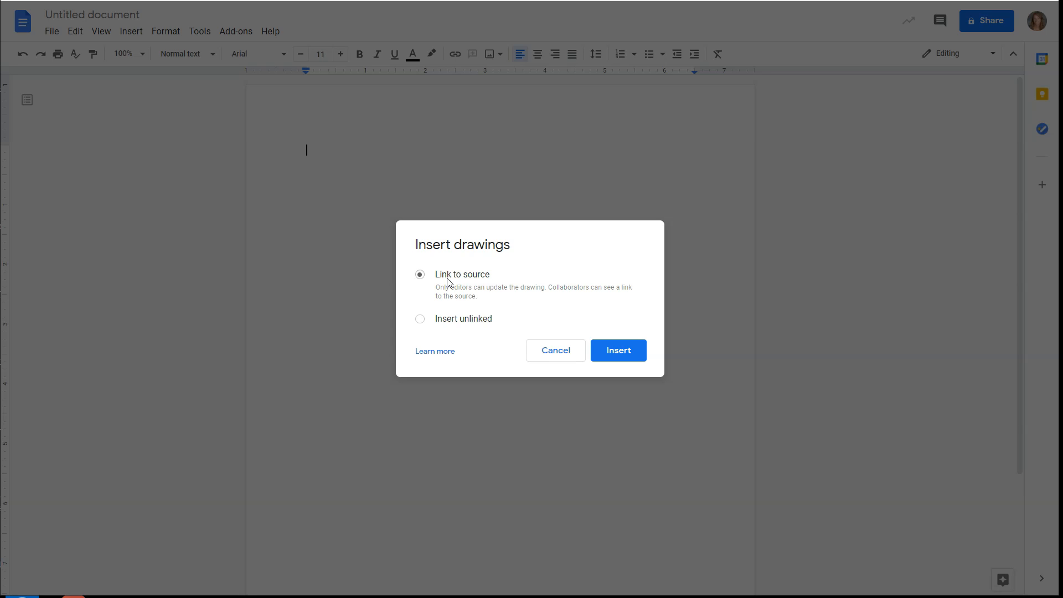
left_click(629, 357)
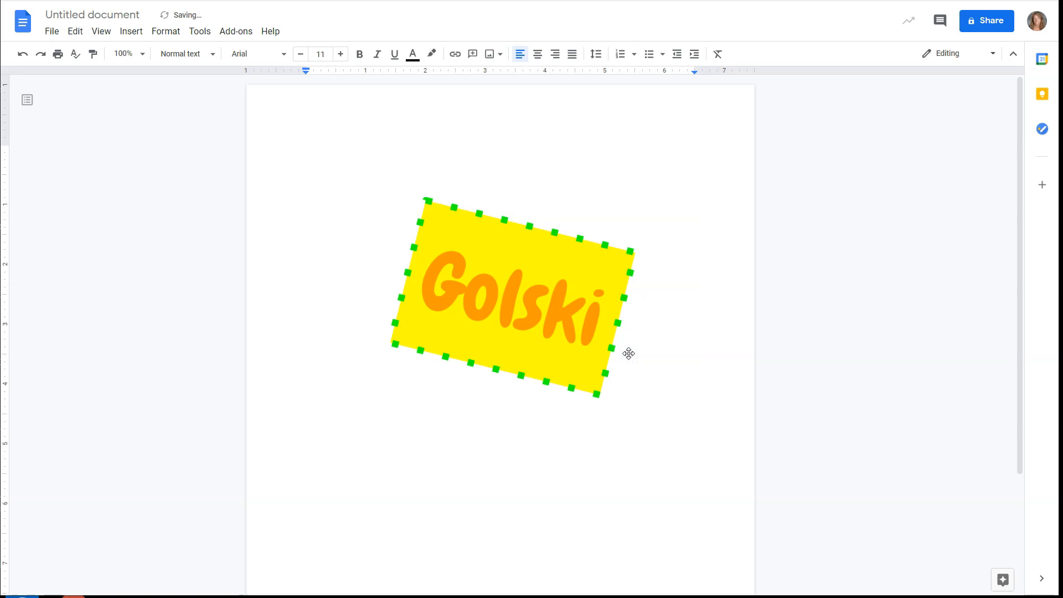
Step: Rotate the text box counterclockwise in the source drawing and update the linked copy in the document
left_click(517, 307)
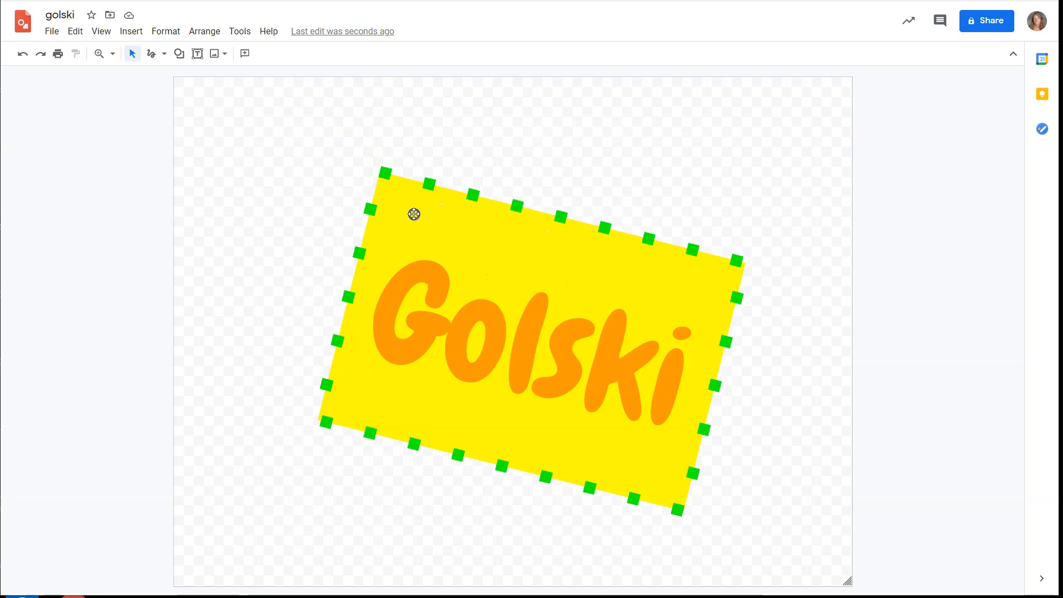
left_click(414, 214)
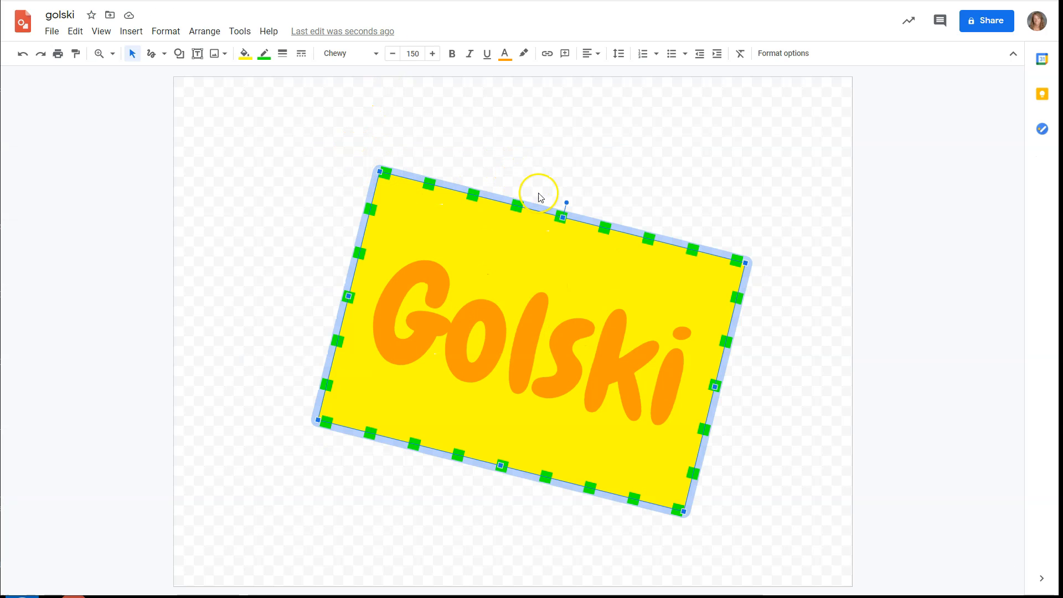
left_click_drag(566, 201, 462, 210)
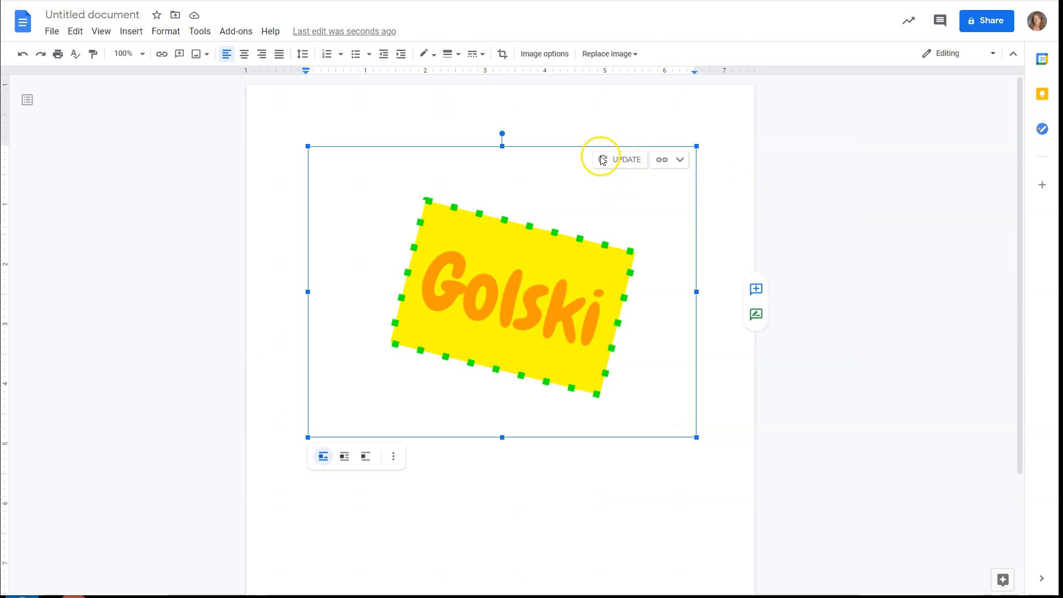
left_click(625, 167)
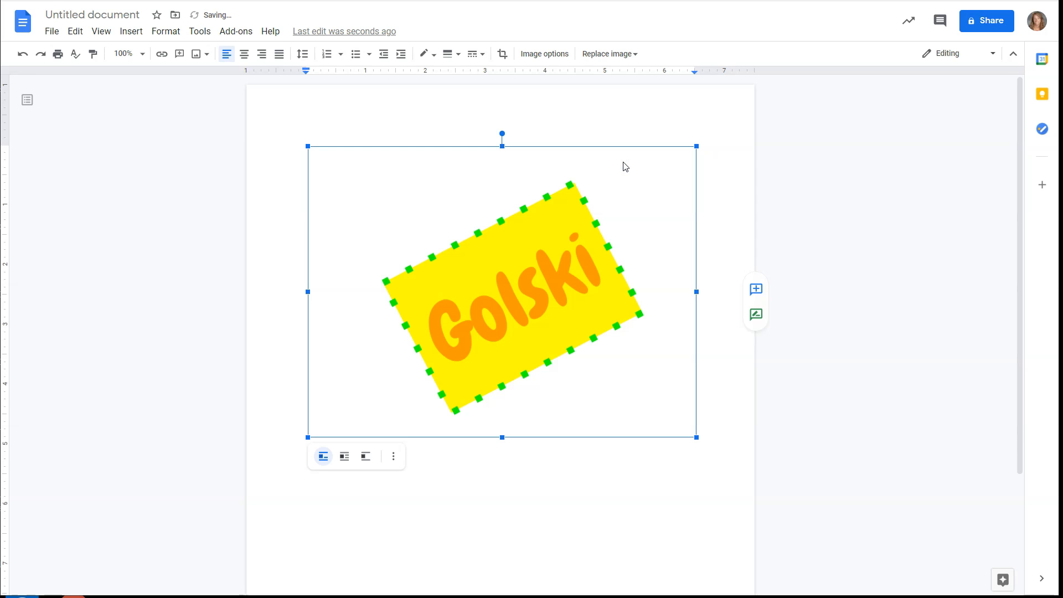
Step: Switch back to the drawing and delete the slanted text box
left_click(306, 362)
key("ctrl+Tab")
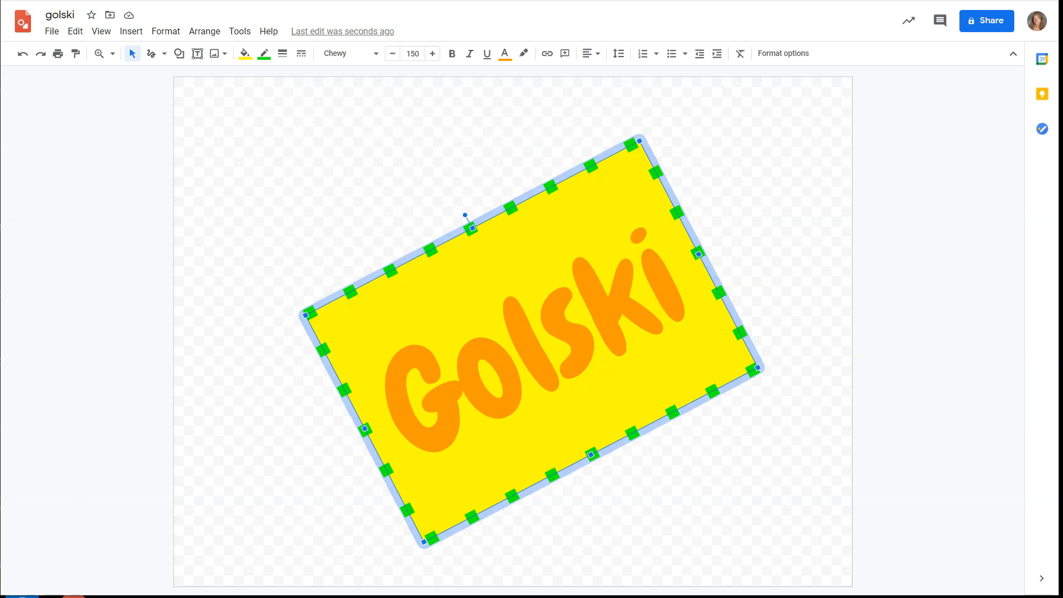
key("Delete")
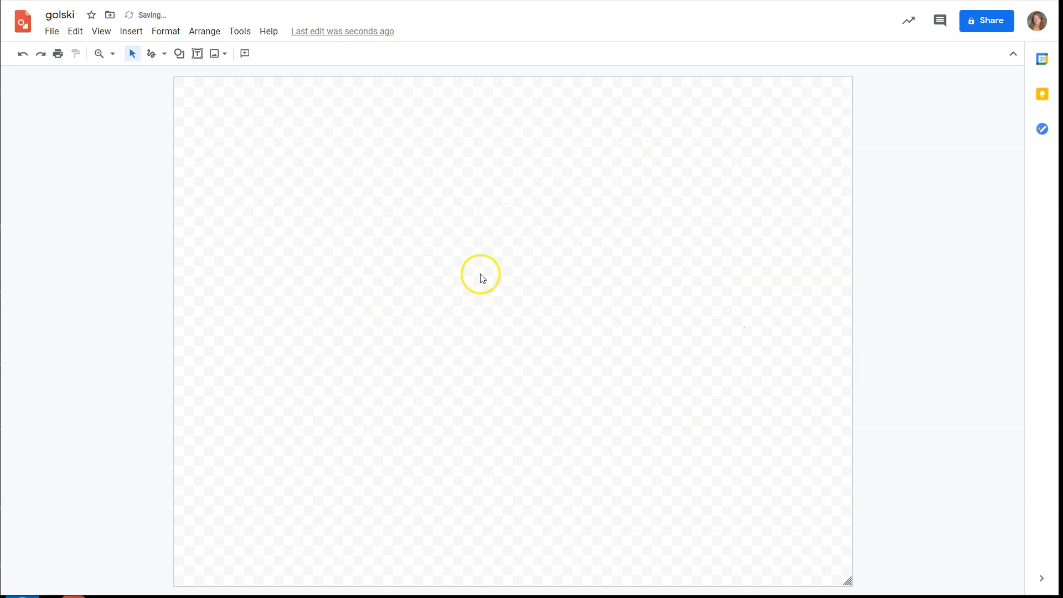
Step: Insert word art containing the surname and move it toward the upper left of the page
left_click(132, 34)
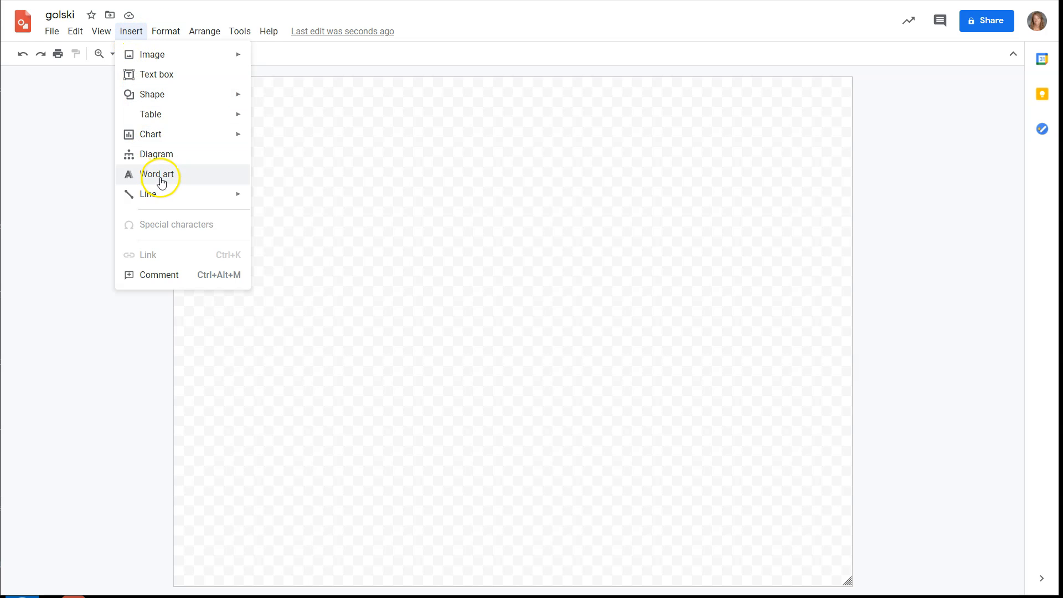
mouse_move(152, 143)
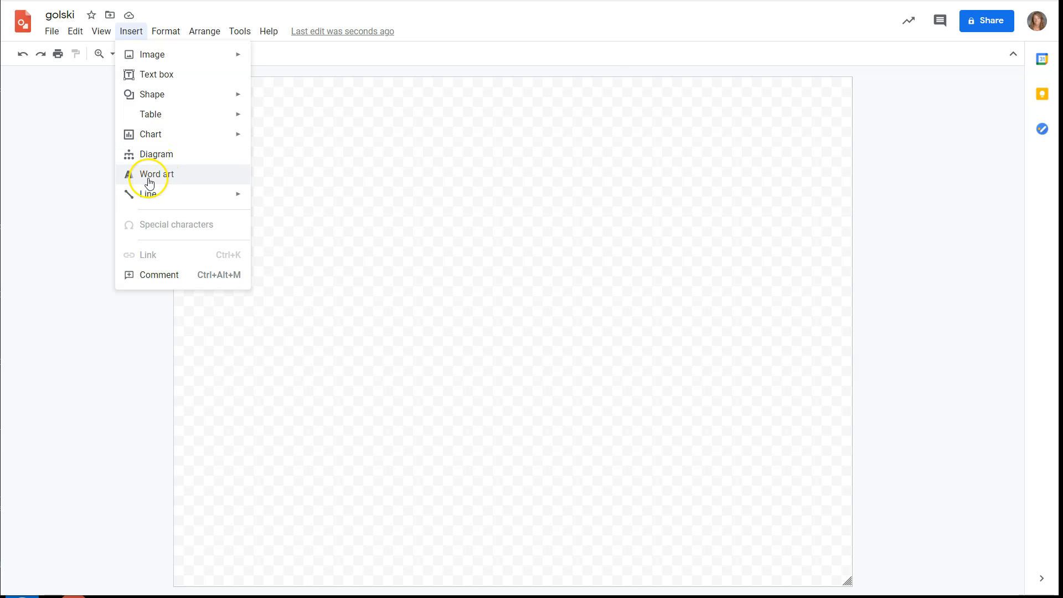
left_click(148, 176)
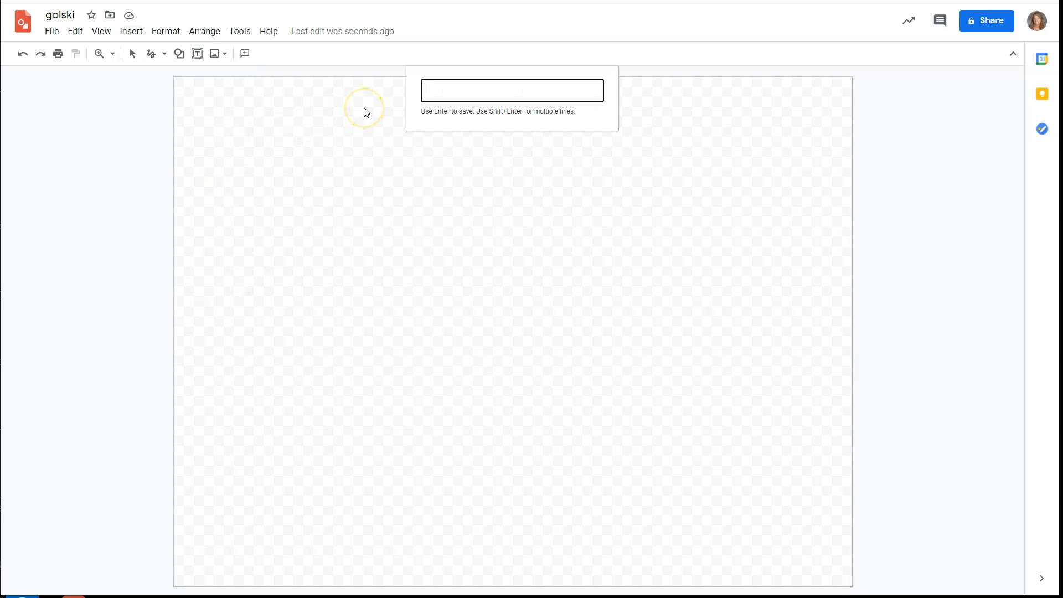
type("Golski")
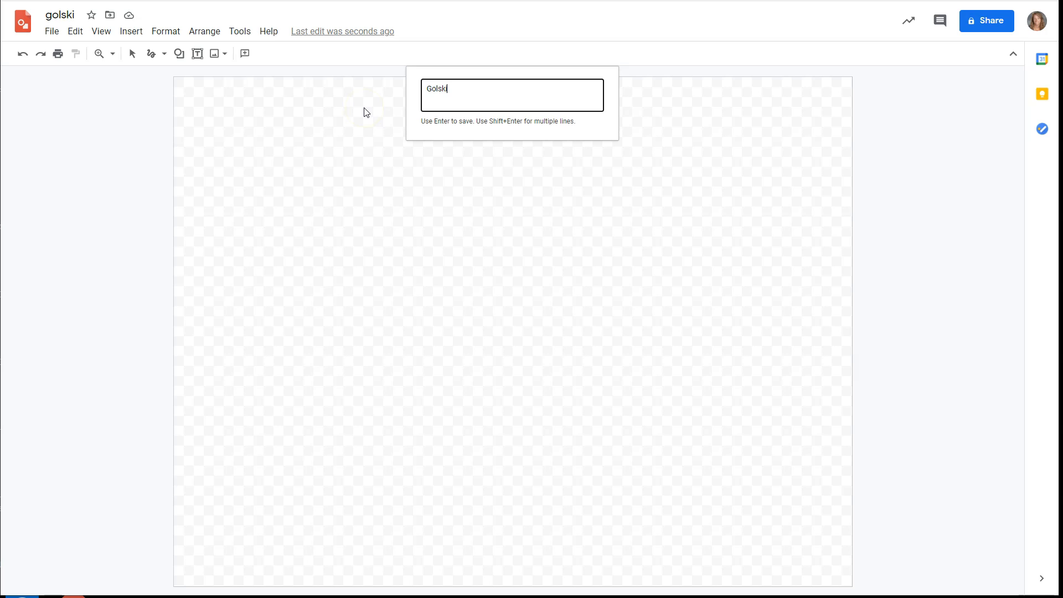
key("Return")
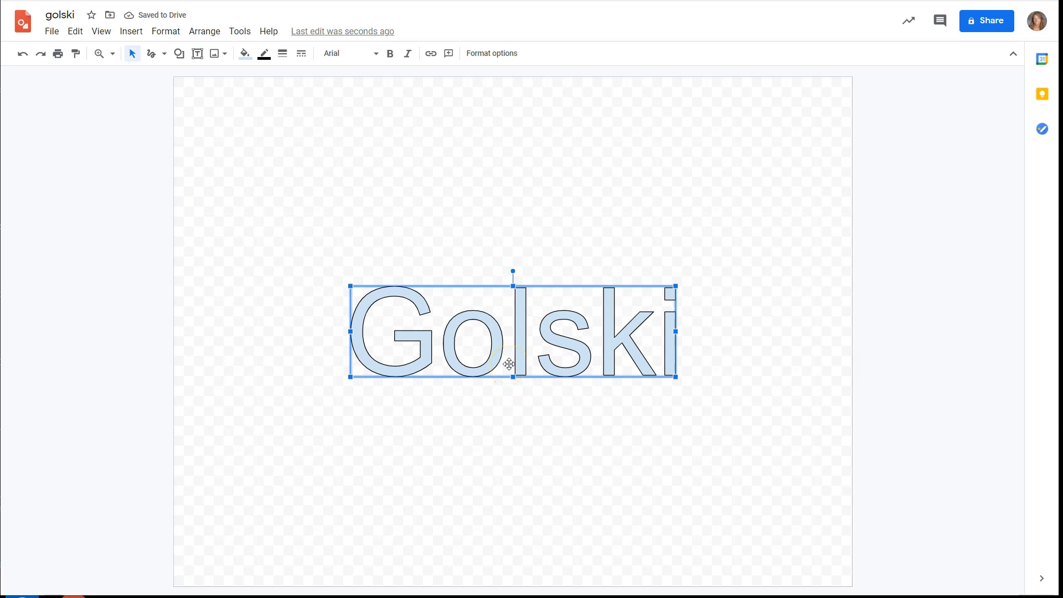
left_click_drag(487, 332, 443, 275)
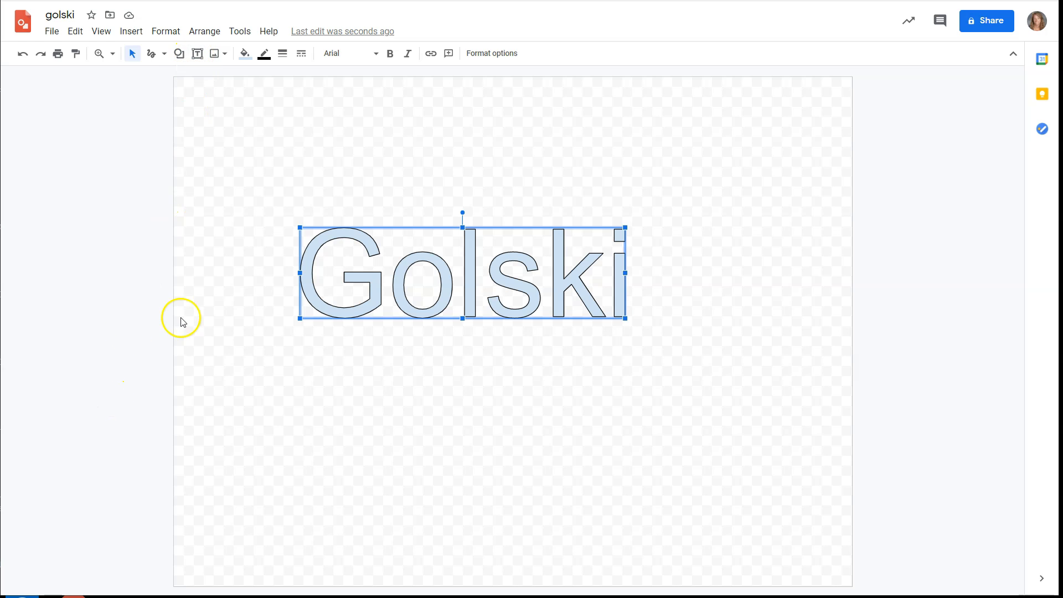
Step: Set the word art's font to Ultra, then enlarge it toward the upper left and stretch it downward
left_click(376, 55)
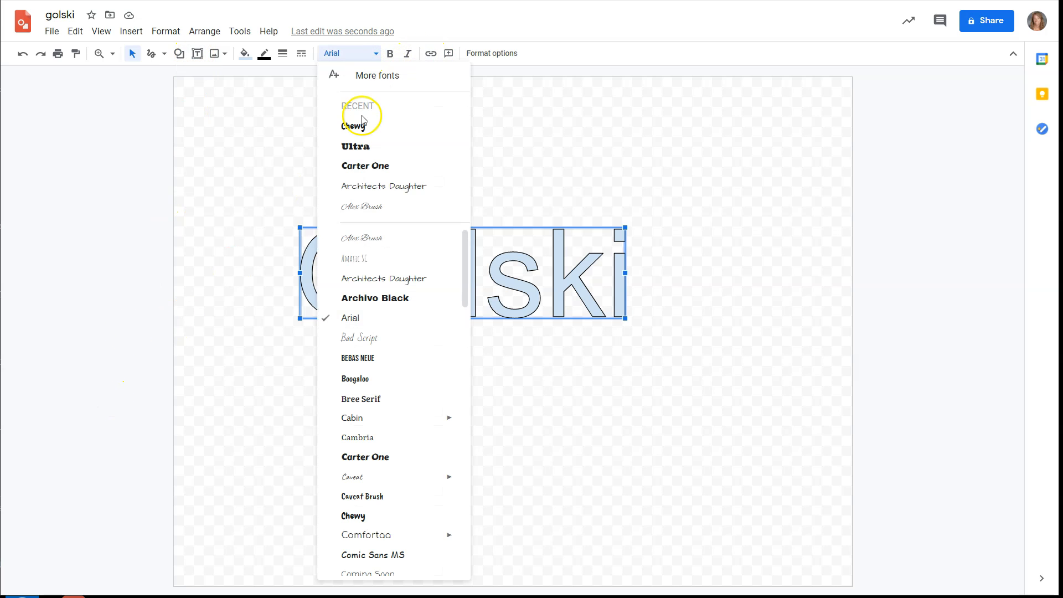
scroll(394, 277, "down", 4)
scroll(387, 398, "down", 8)
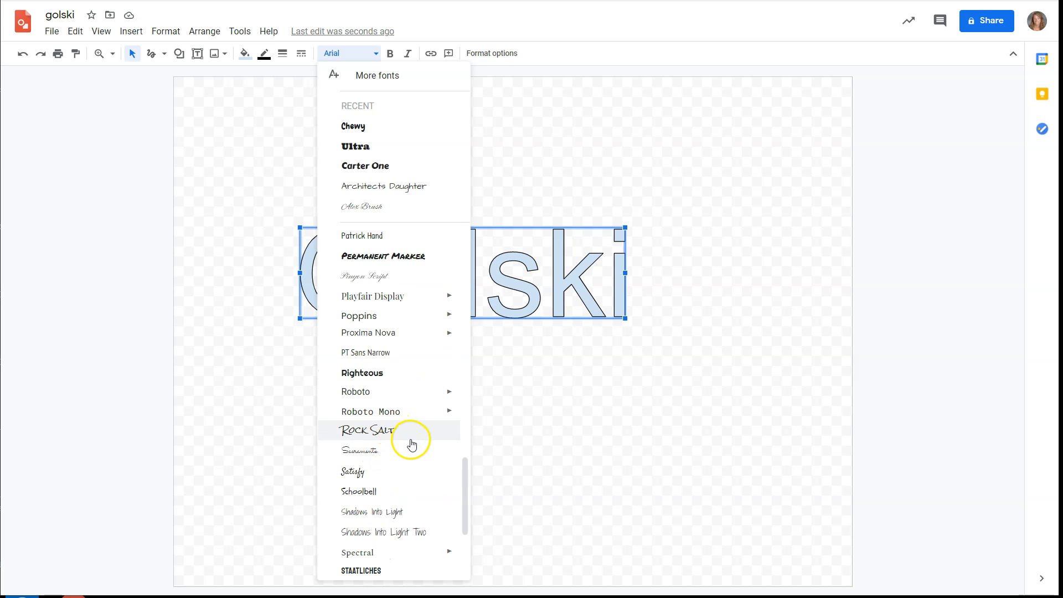
scroll(408, 443, "down", 3)
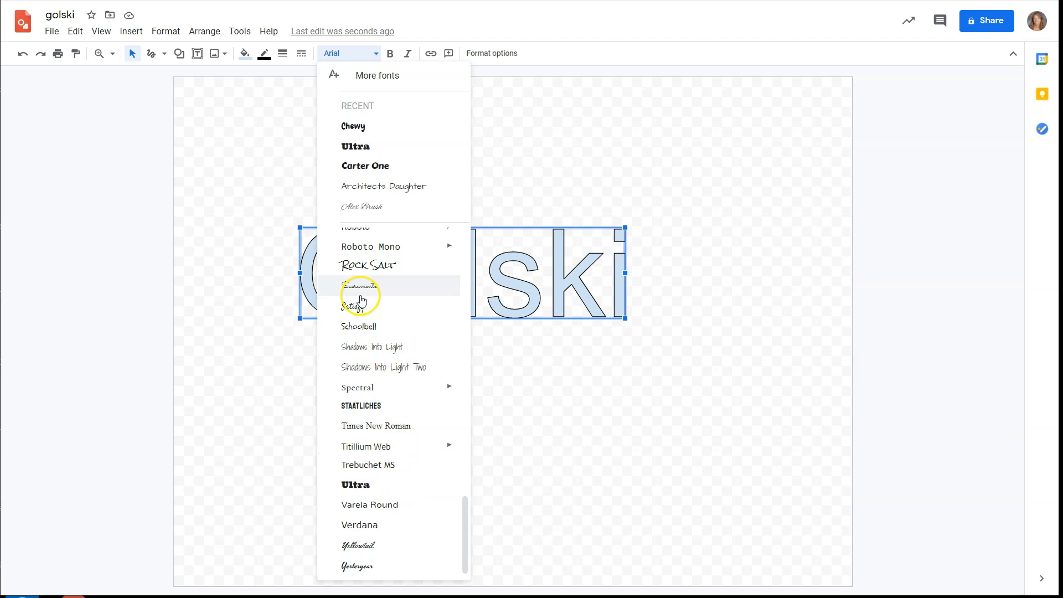
scroll(351, 266, "up", 3)
left_click(347, 148)
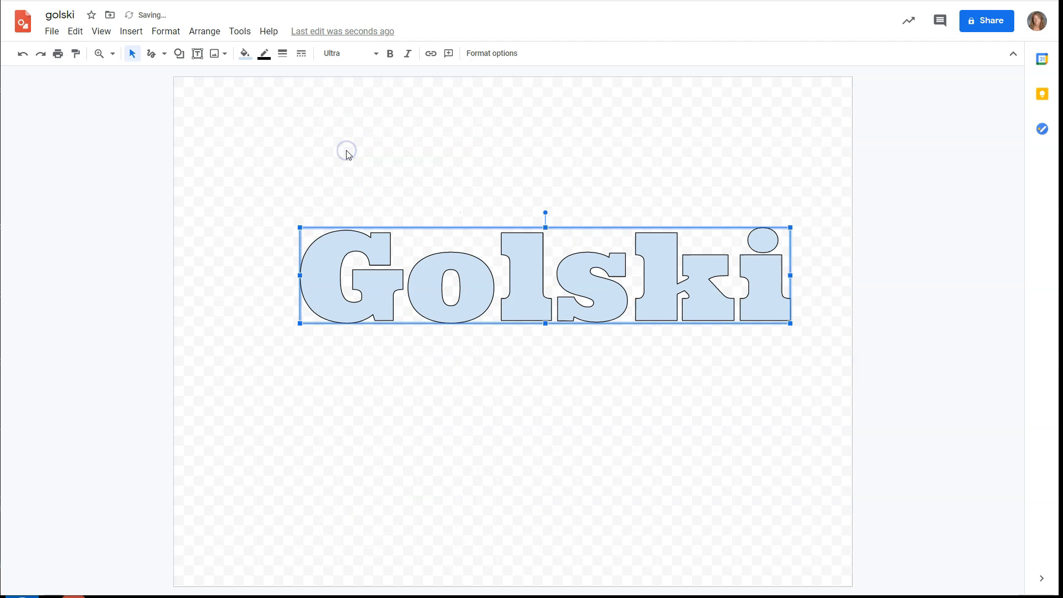
left_click_drag(299, 226, 254, 174)
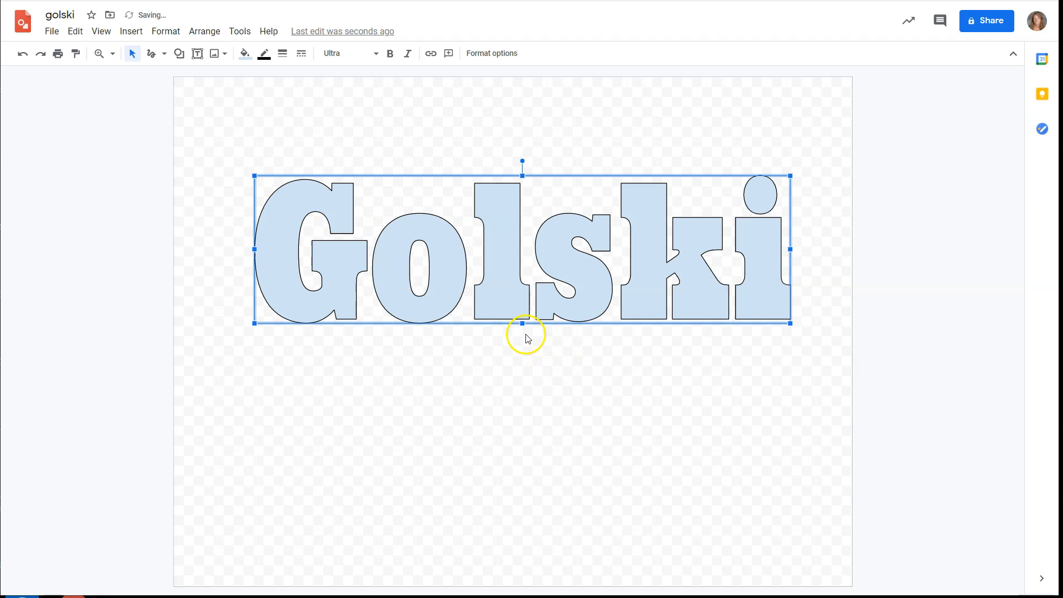
left_click_drag(522, 321, 522, 471)
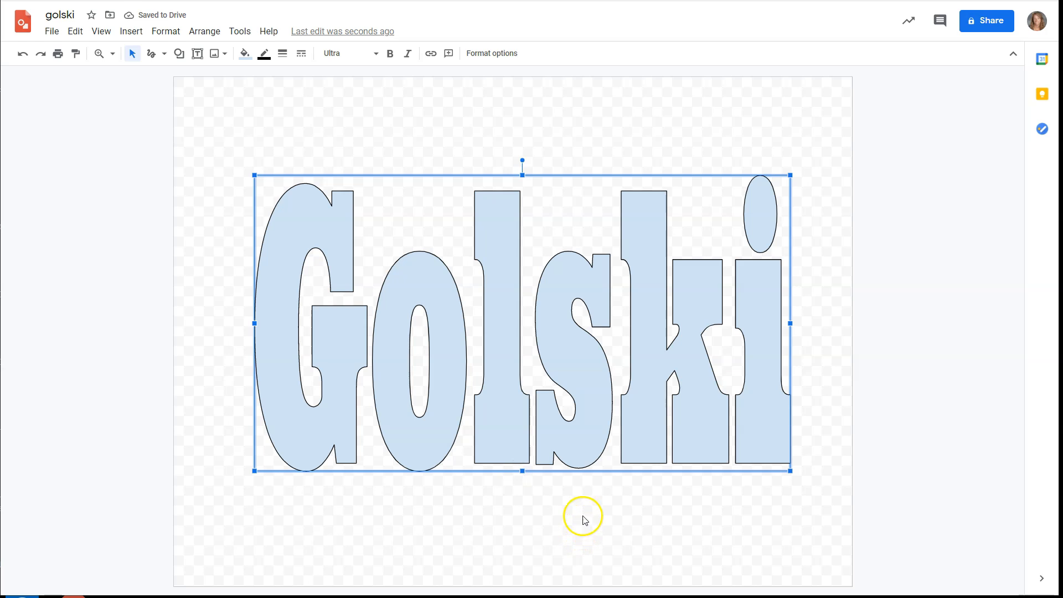
Step: Try a solid orange fill on the word art and replace it with a rainbow gradient
left_click(245, 53)
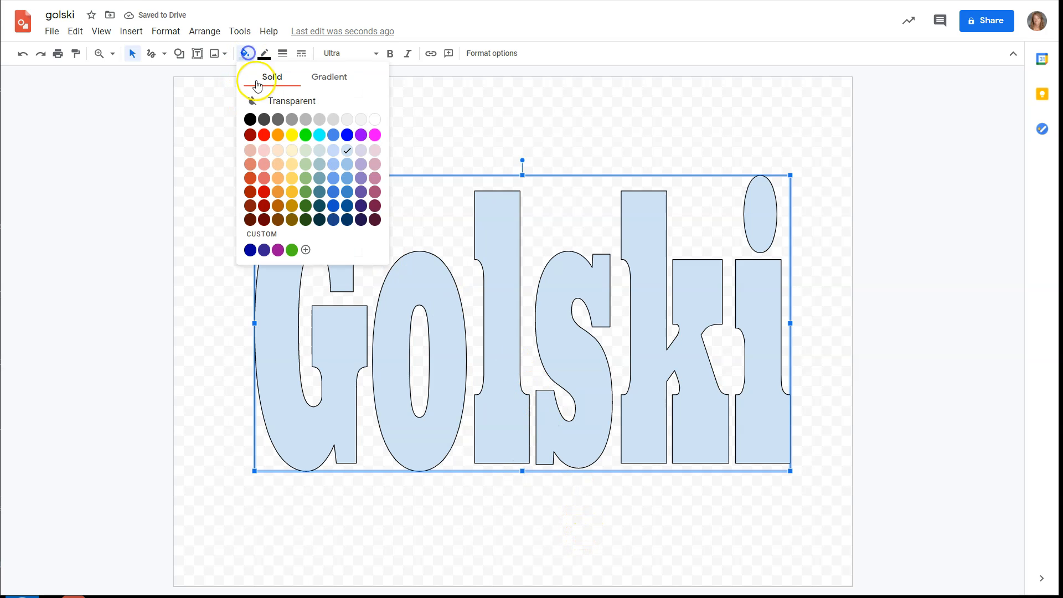
left_click(281, 136)
left_click(244, 53)
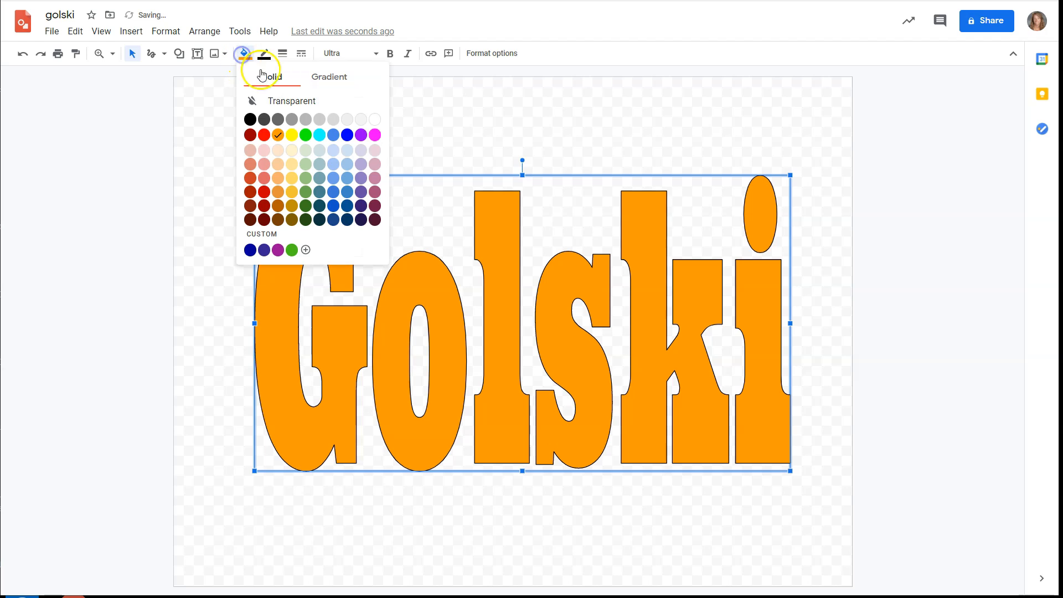
left_click(320, 77)
left_click(300, 227)
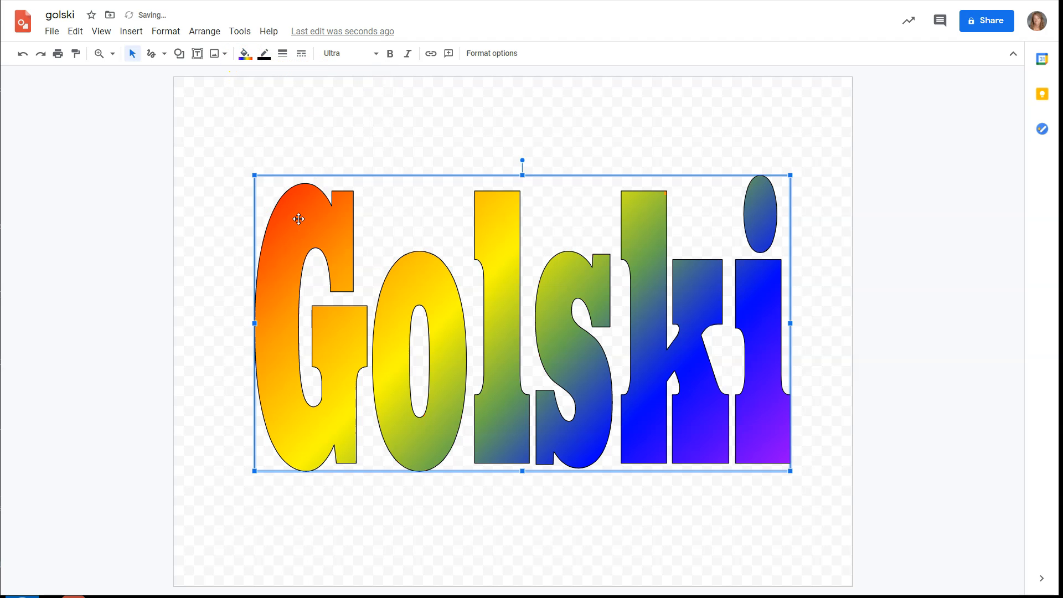
Step: Set the angle of the word art's custom rainbow gradient to 90°, keeping the linear type
left_click(244, 53)
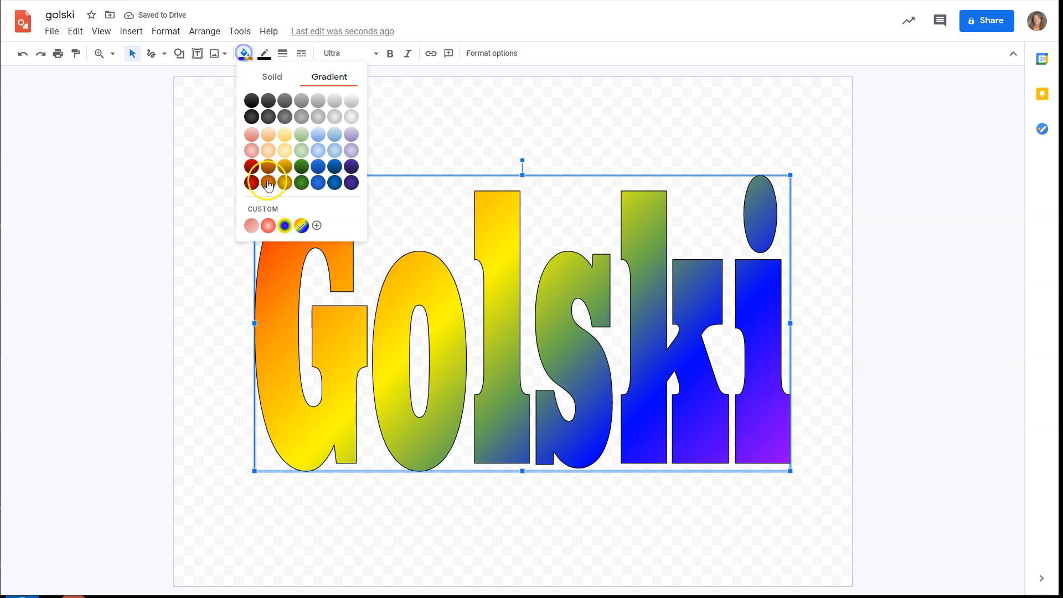
left_click(265, 209)
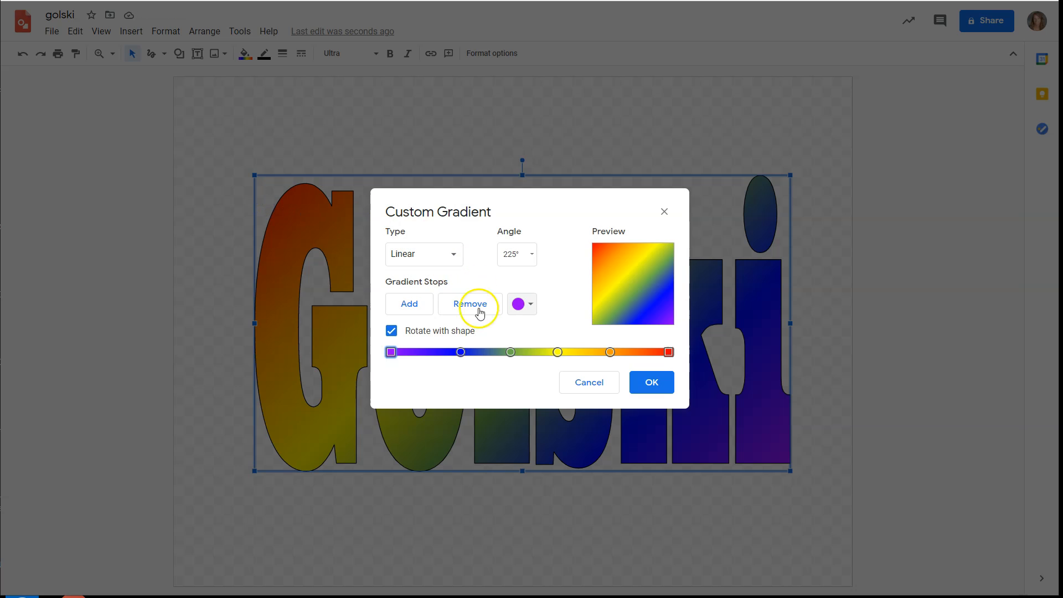
left_click(531, 256)
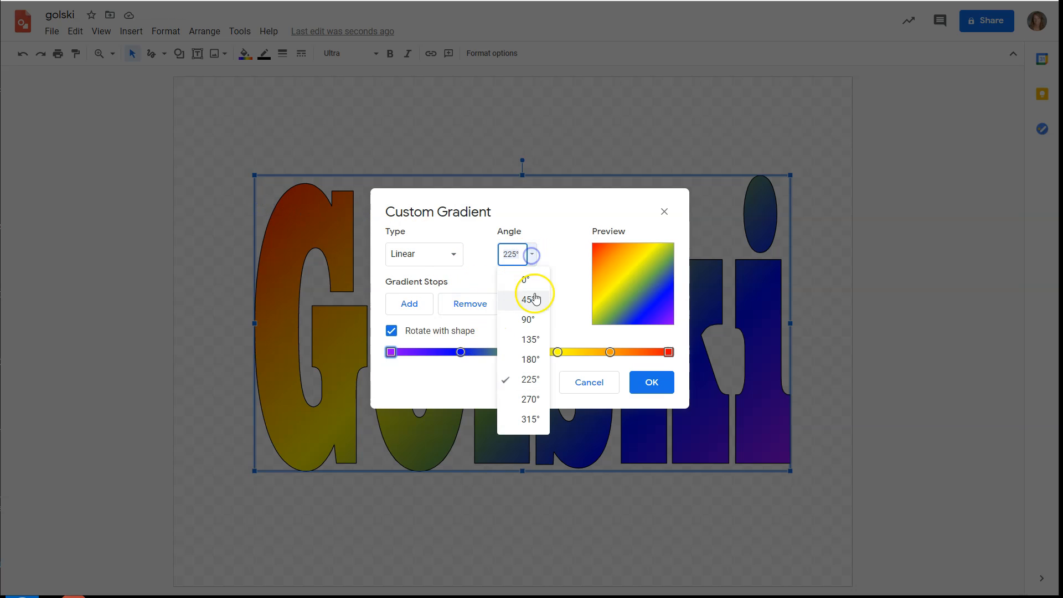
left_click(534, 318)
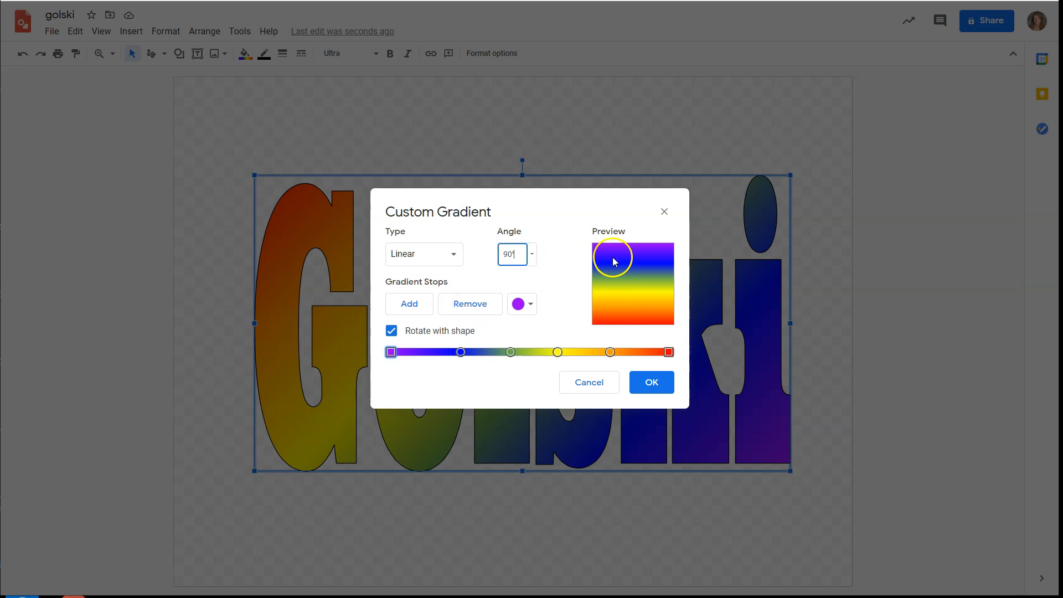
left_click(653, 384)
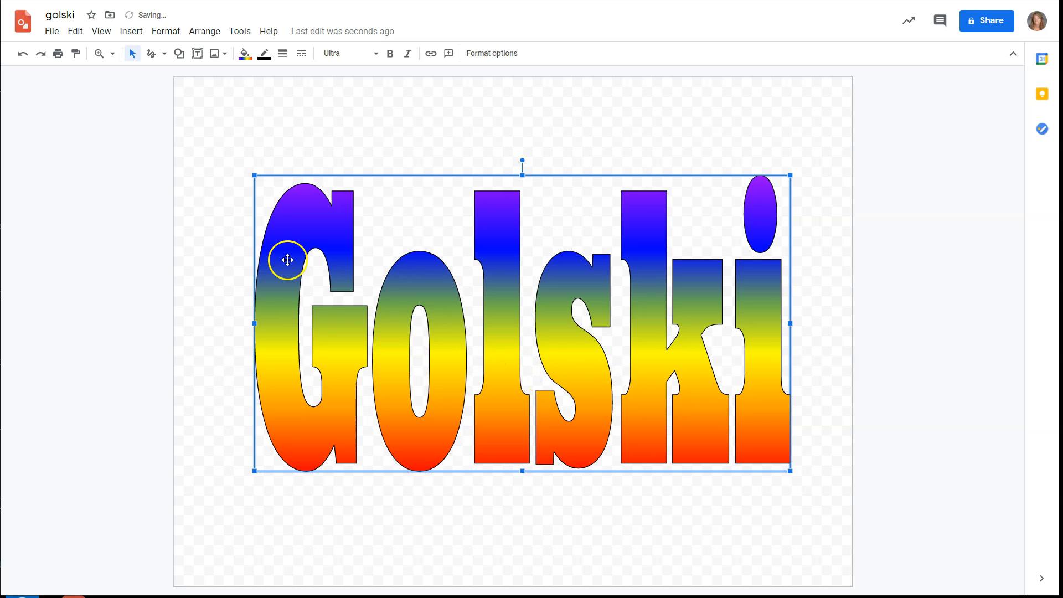
Step: Give the word art a yellow border with a much heavier weight and a dotted dash style
left_click(265, 53)
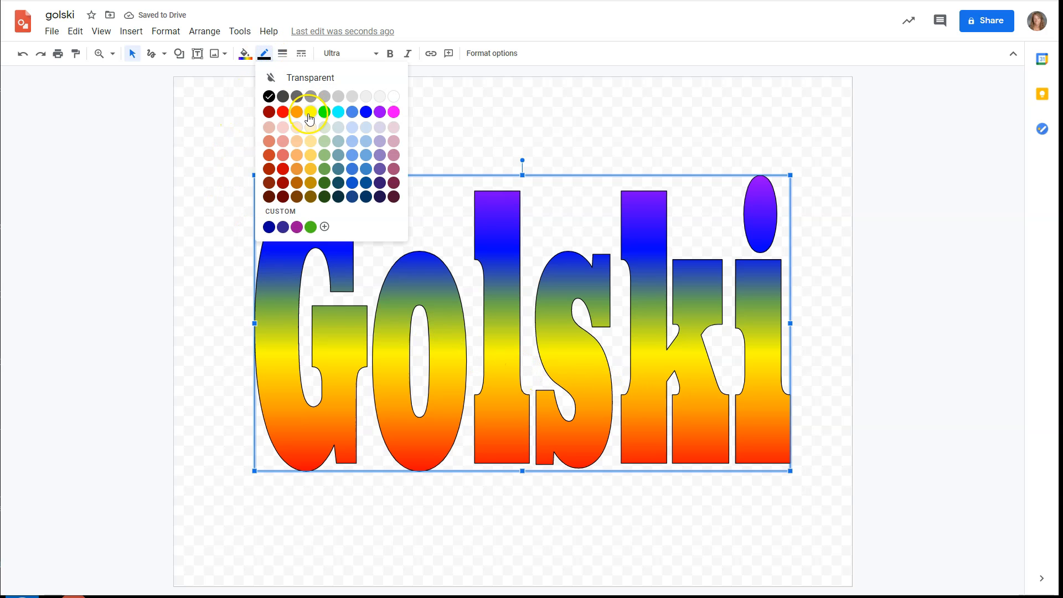
left_click(311, 112)
left_click(285, 55)
left_click(301, 171)
left_click(301, 53)
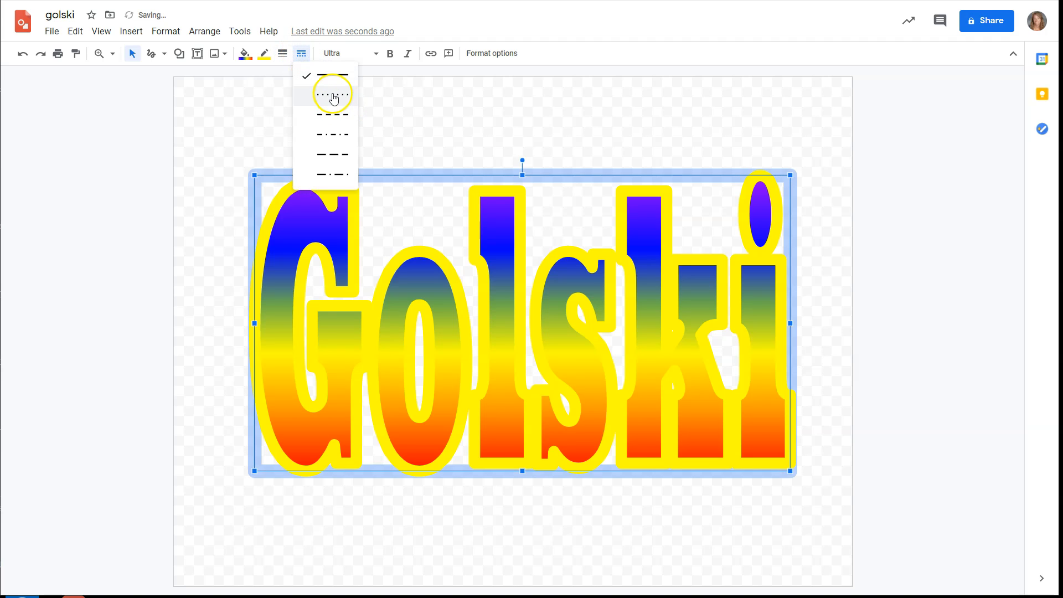
left_click(332, 94)
Step: Apply the Round cap border decoration to the word art's dotted outline, then deselect and reselect the word art
left_click(163, 31)
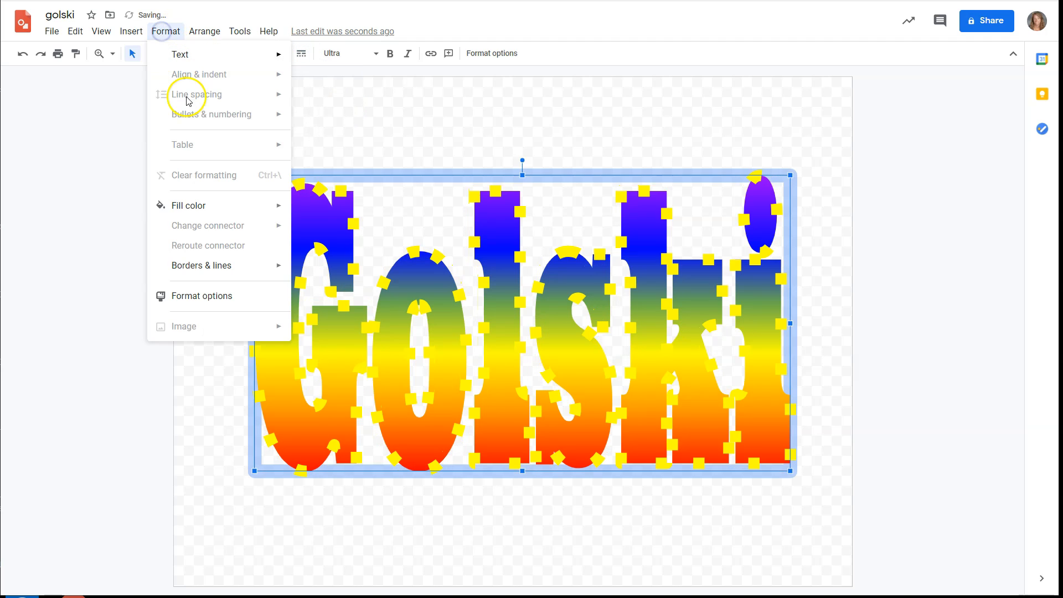
mouse_move(218, 265)
mouse_move(421, 349)
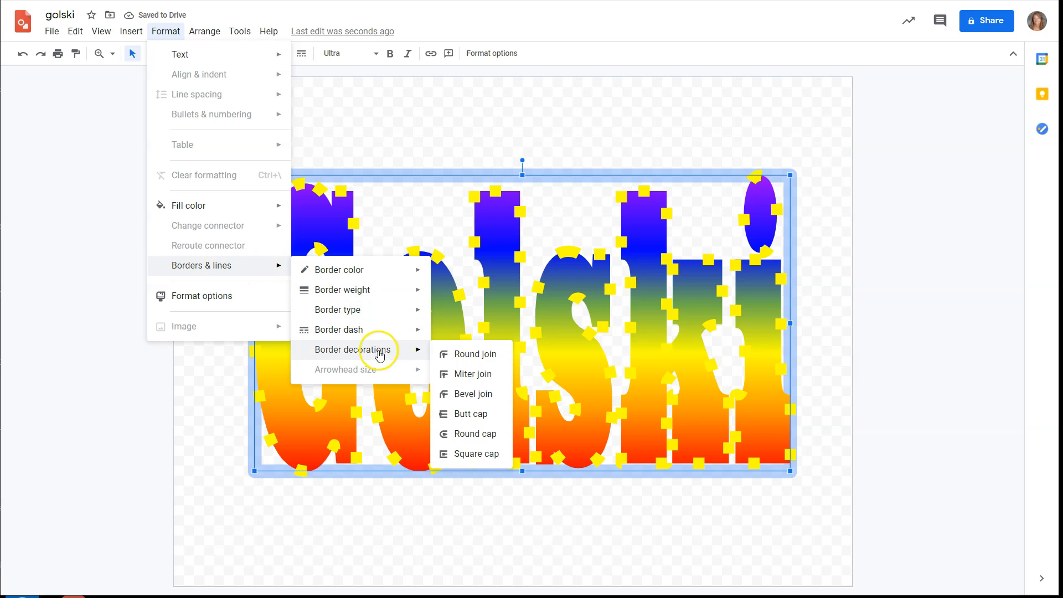
left_click(479, 437)
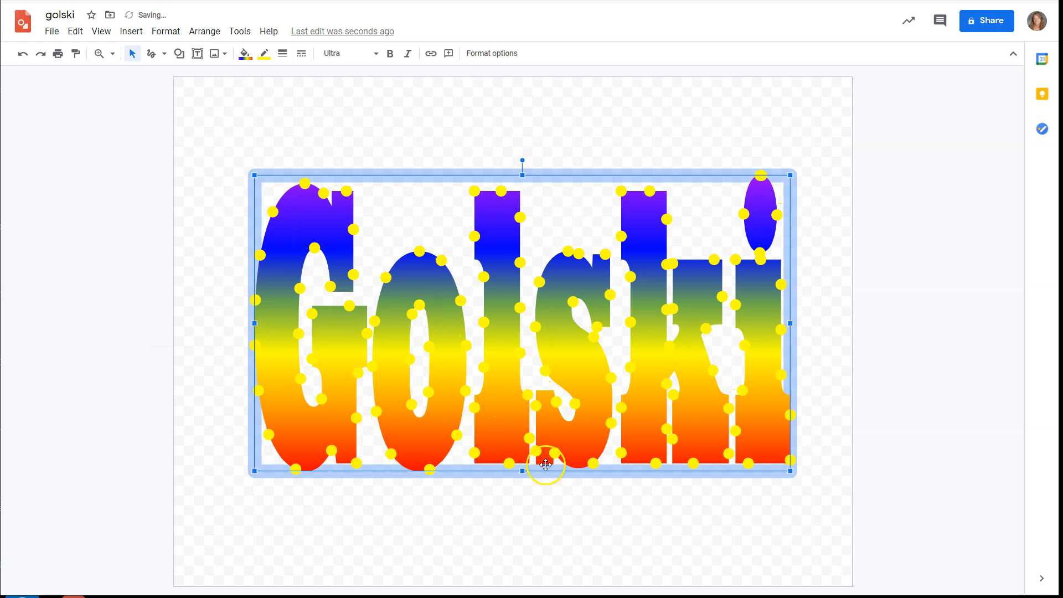
left_click(574, 522)
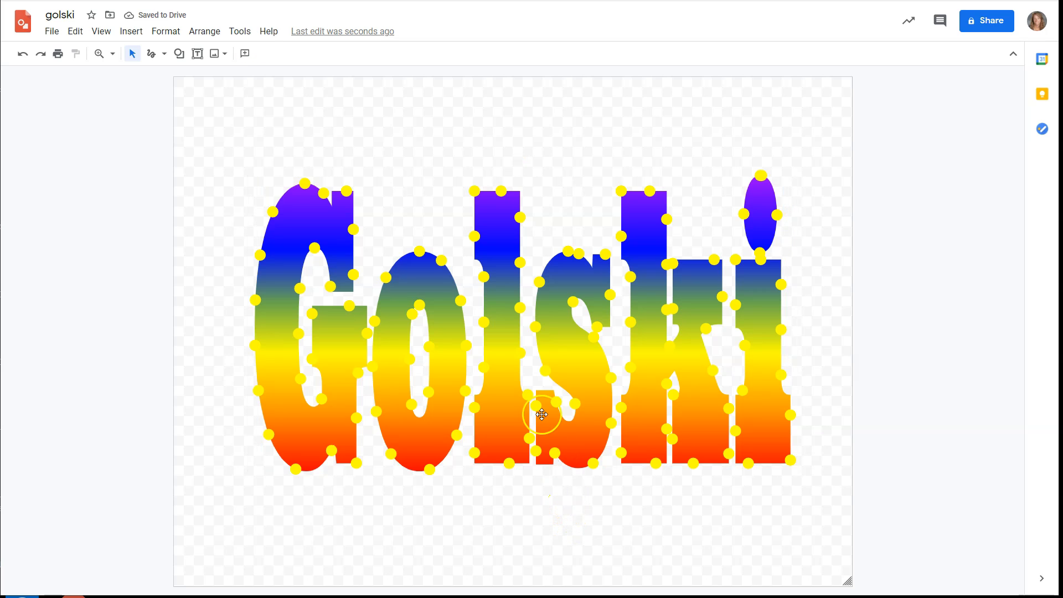
left_click(560, 336)
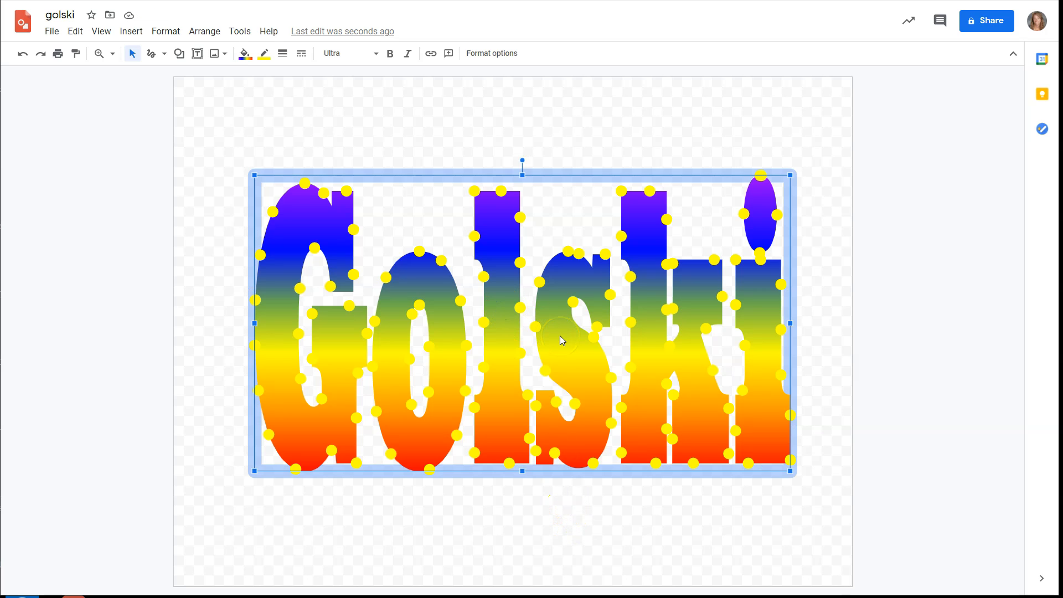